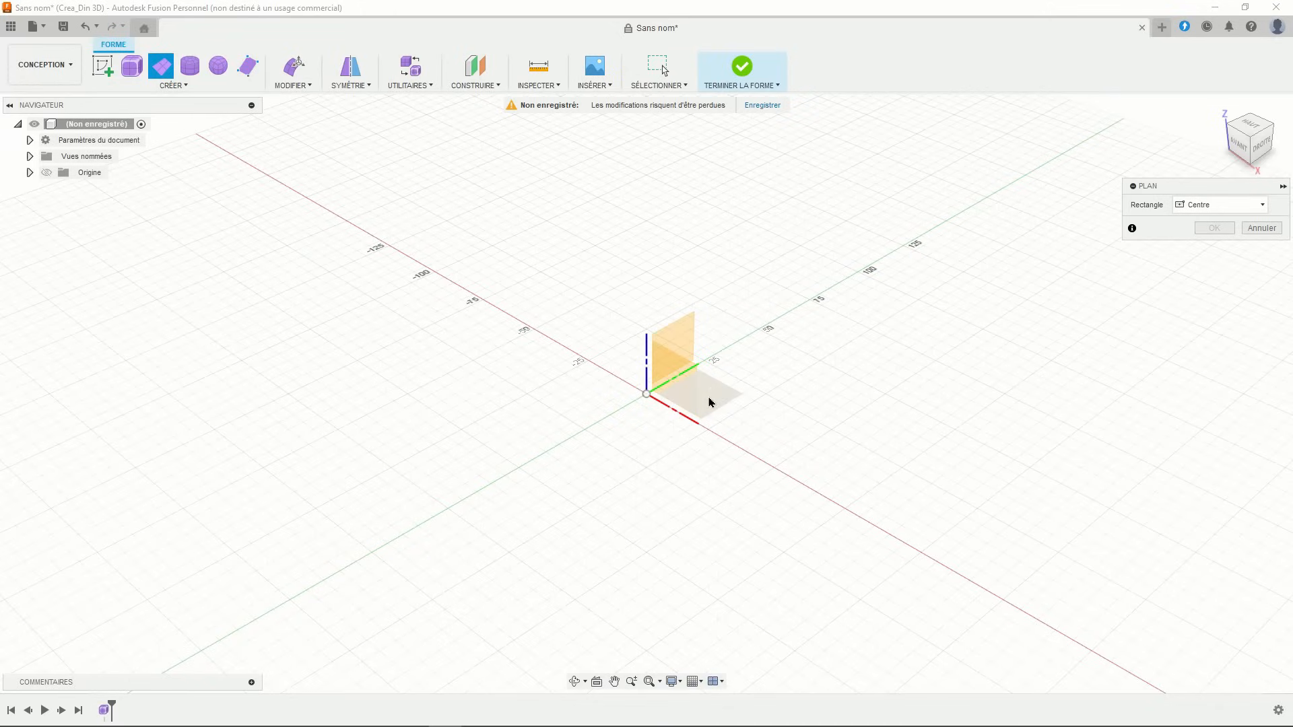
# - Draw a 68 × 68 mm form plane centred on the origin of the XY plane
pyautogui.click(704, 396)
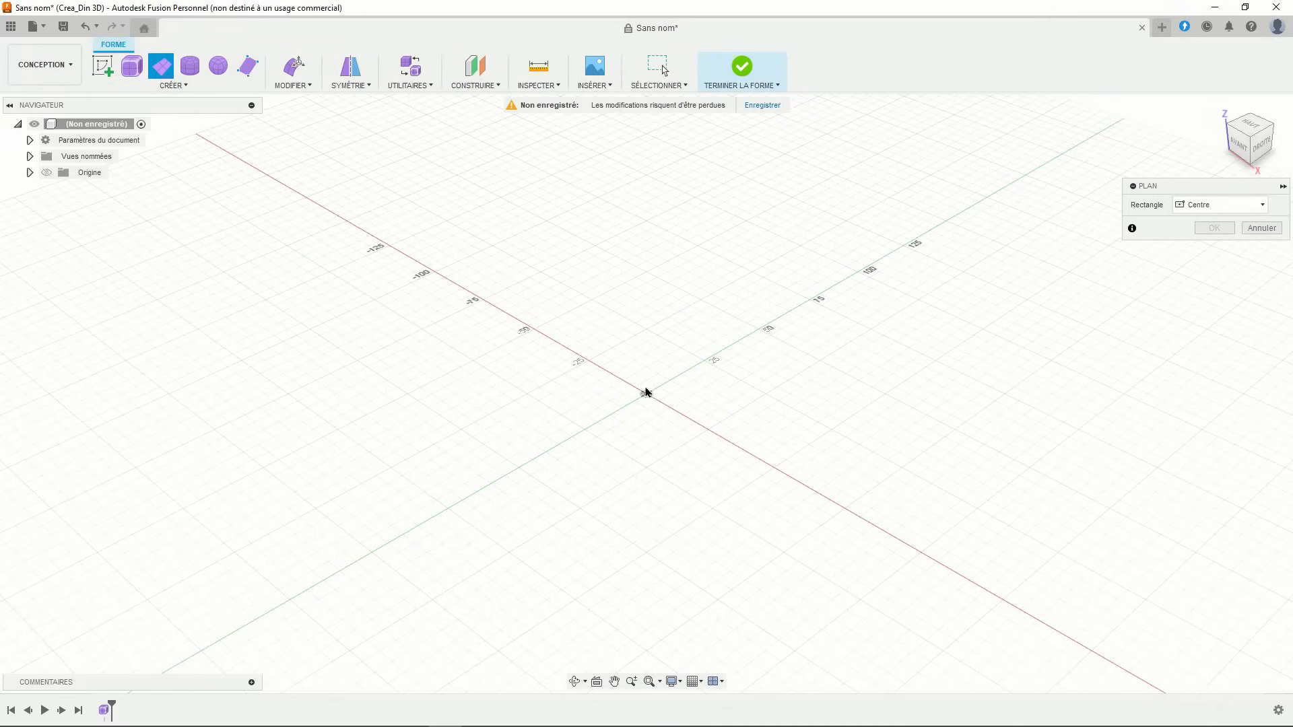
pyautogui.click(645, 393)
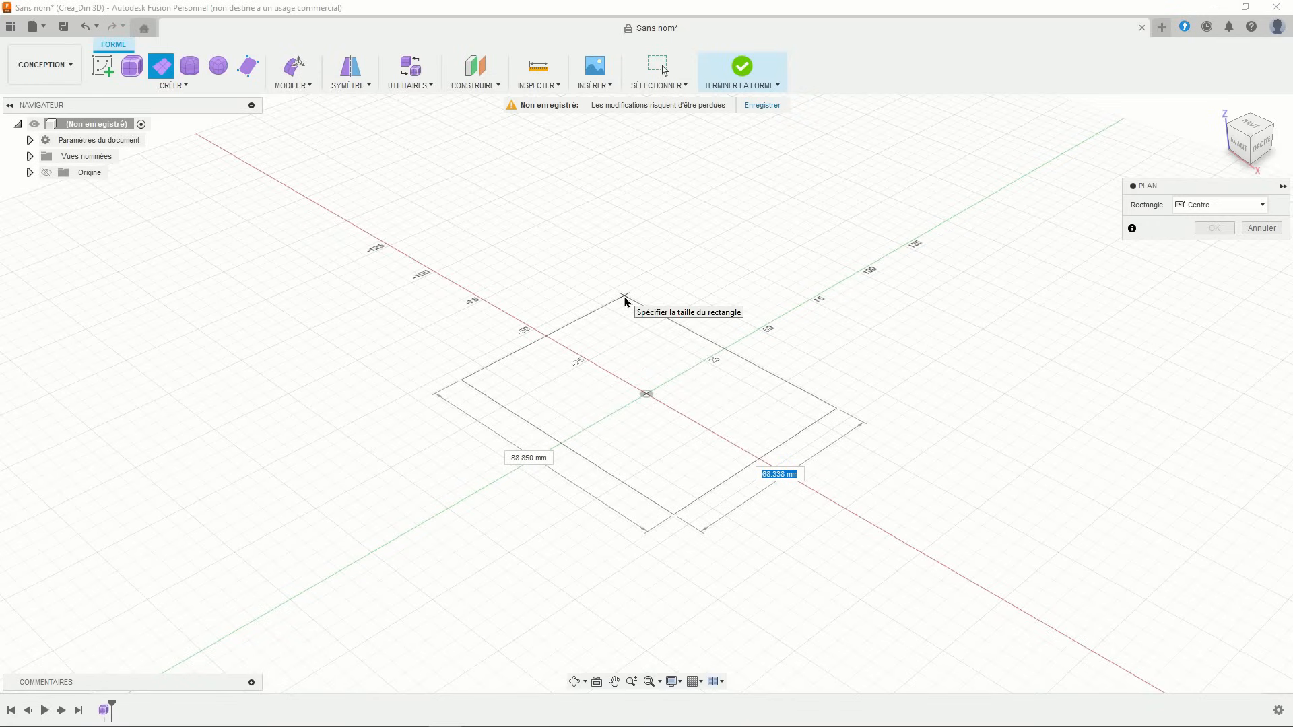
pyautogui.write('68')
pyautogui.press('Tab')
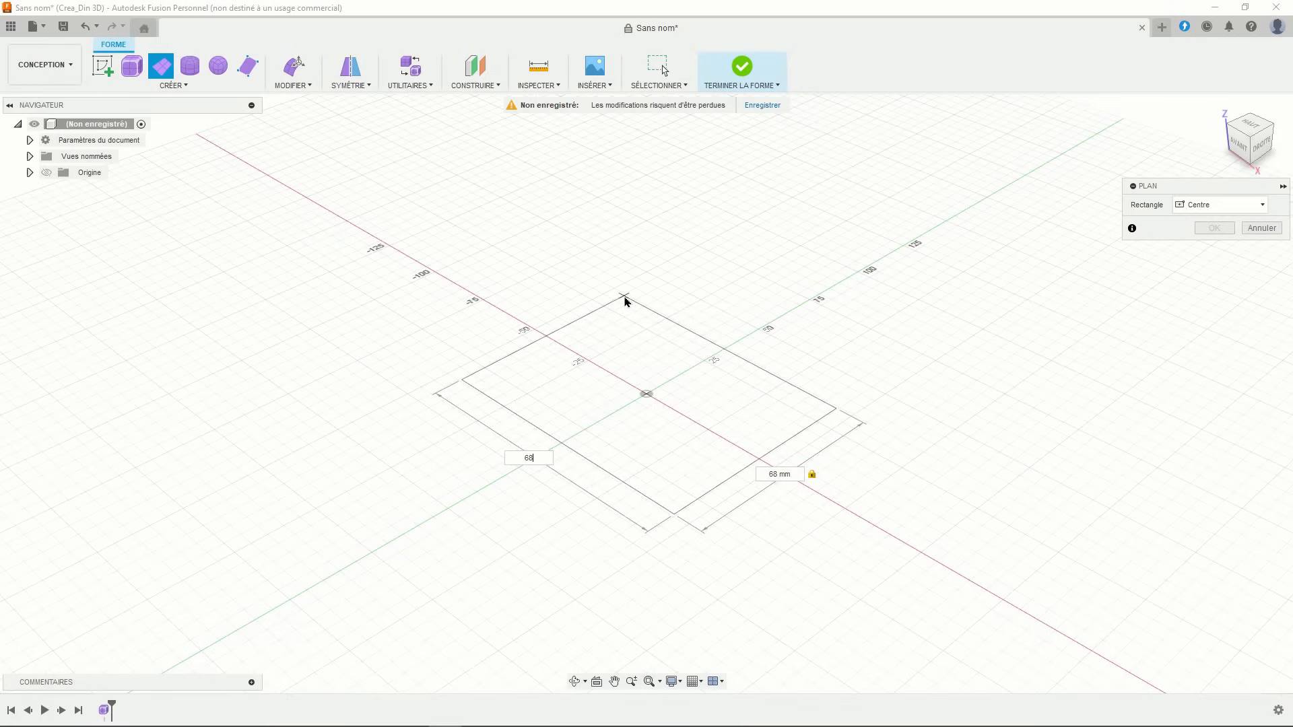
pyautogui.write('68')
pyautogui.press('Return')
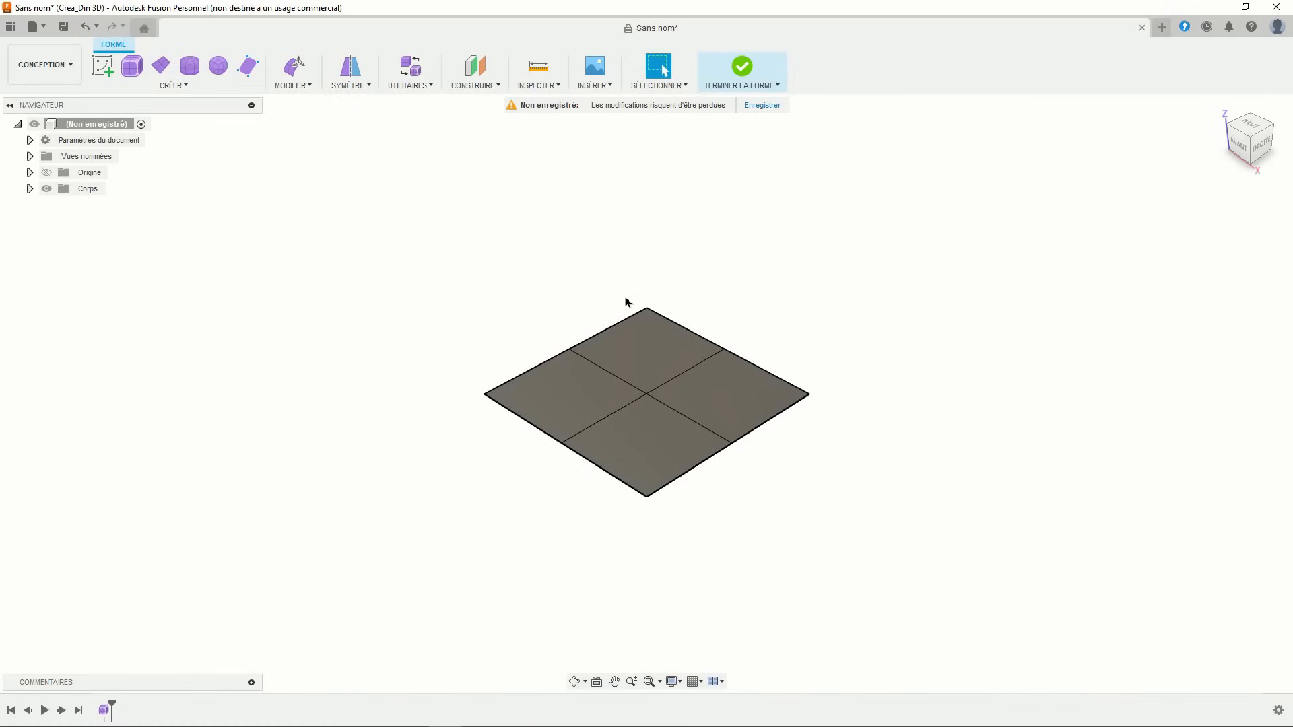
pyautogui.keyDown('shift'); pyautogui.moveTo(626, 302); pyautogui.dragTo(685, 249, button='middle'); pyautogui.keyUp('shift')
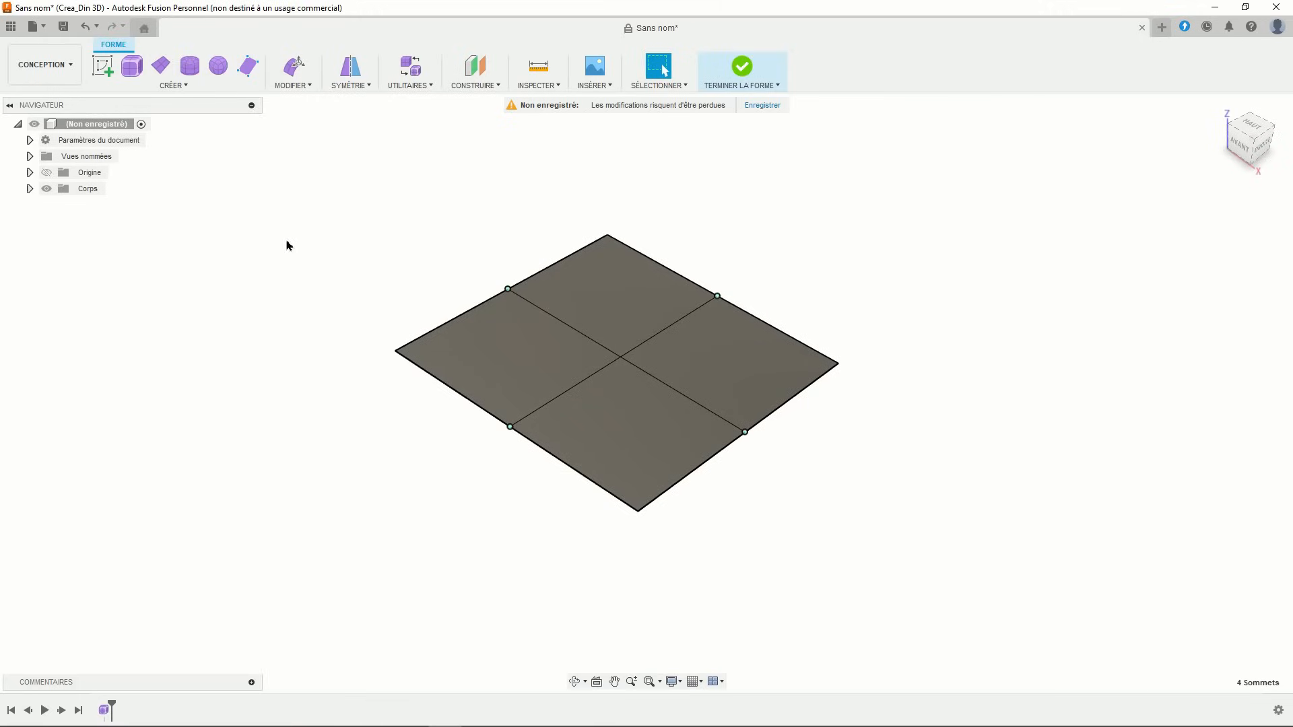
# - Scale the four edge-midpoint vertices outward by 1.13 so the square's sides bulge into curves
pyautogui.click(286, 72)
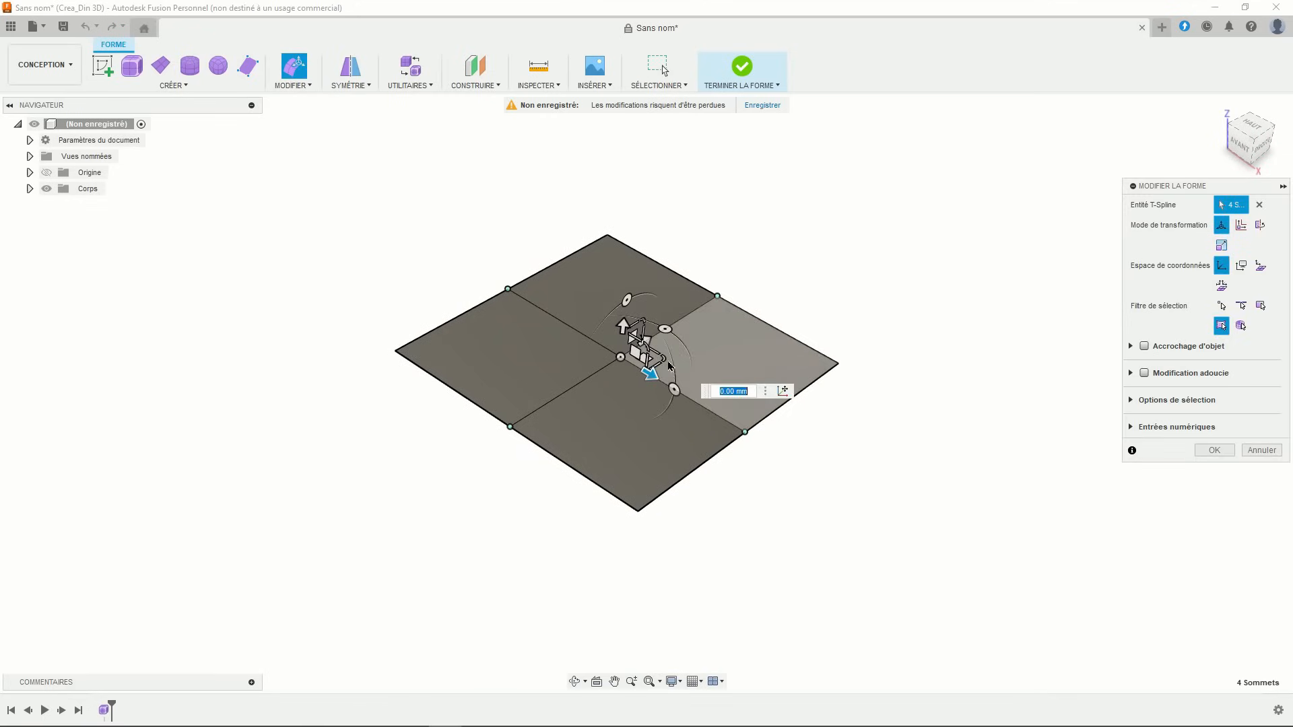
pyautogui.moveTo(663, 357); pyautogui.dragTo(667, 359)
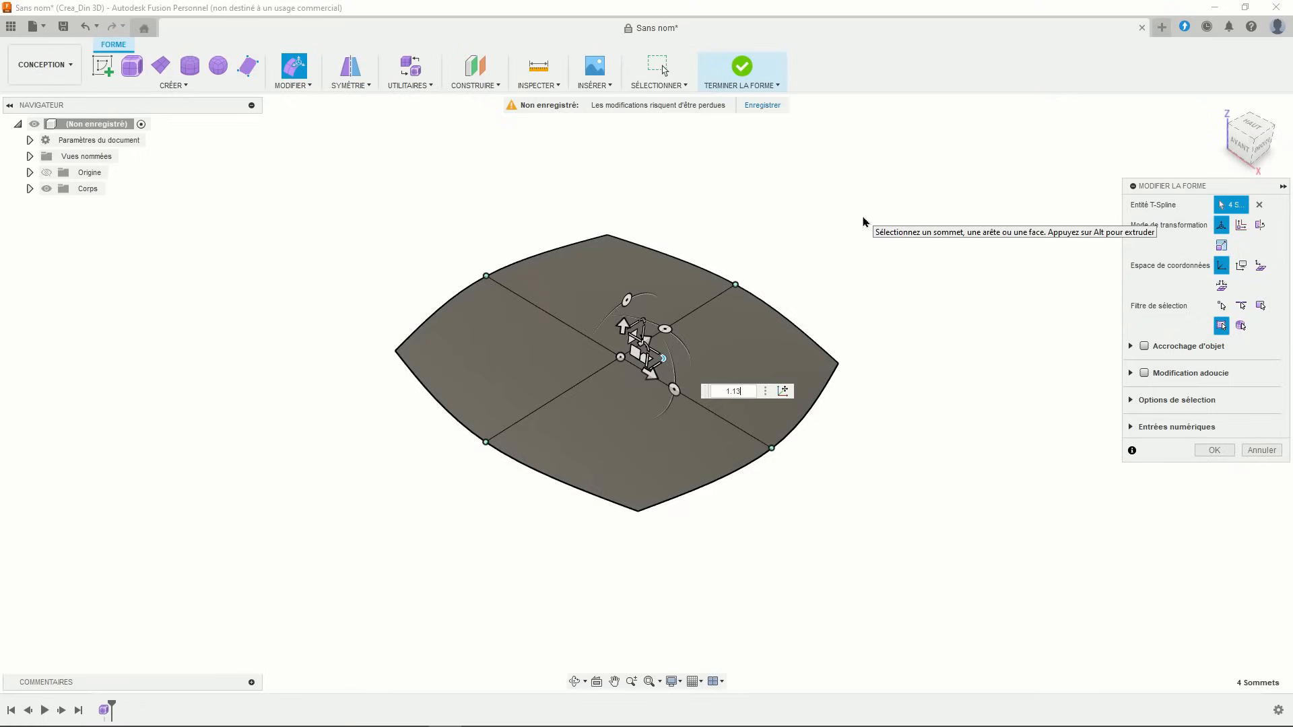
pyautogui.press('Return')
pyautogui.moveTo(709, 217)
pyautogui.keyDown('shift'); pyautogui.mouseDown(button='middle')
pyautogui.moveTo(710, 263)
pyautogui.moveTo(714, 200)
pyautogui.mouseUp(button='middle'); pyautogui.keyUp('shift')
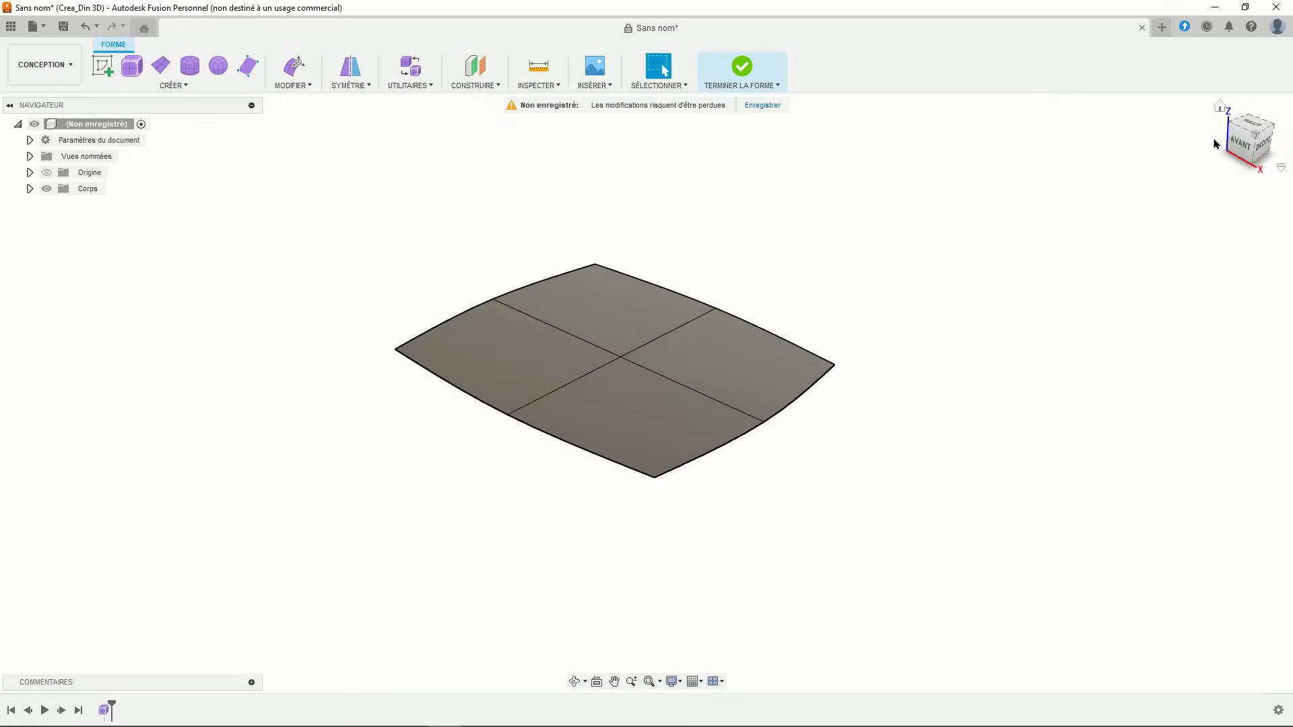
# - Raise both centre edge loops 5 mm into a gentle dome, then finish the form
pyautogui.click(1242, 143)
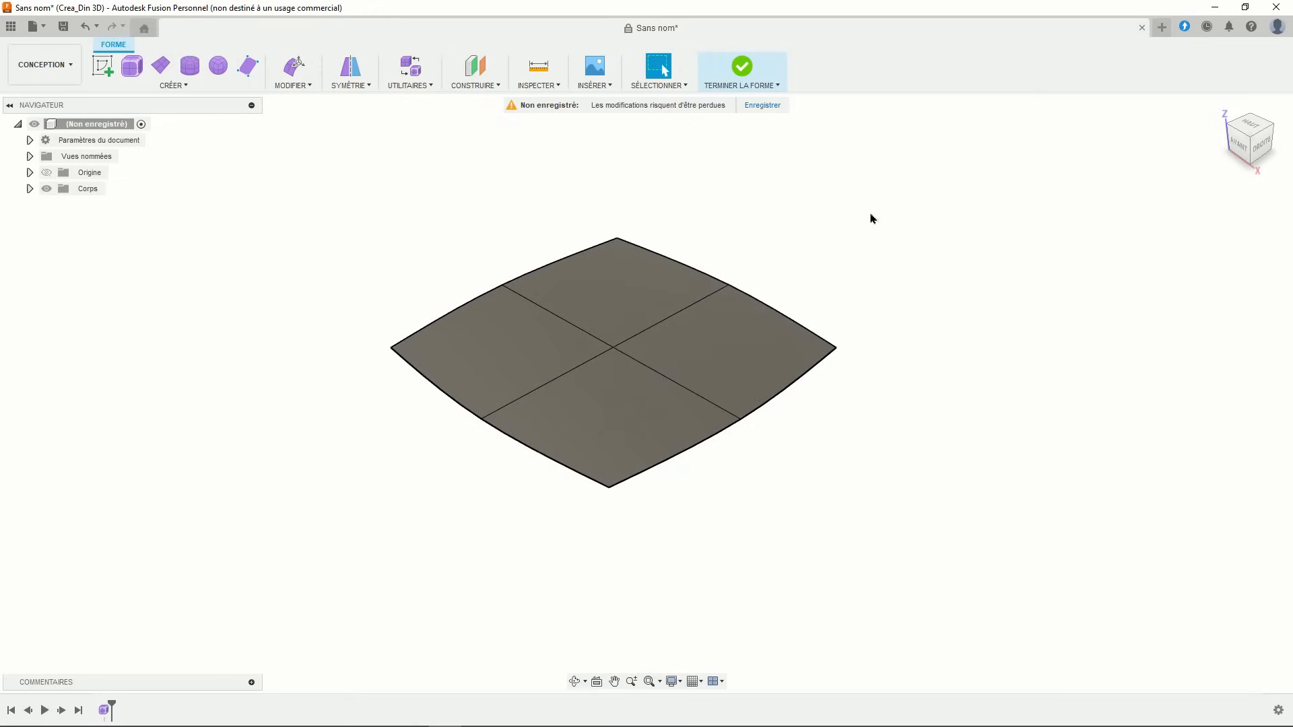
pyautogui.click(665, 323)
pyautogui.doubleClick(665, 325)
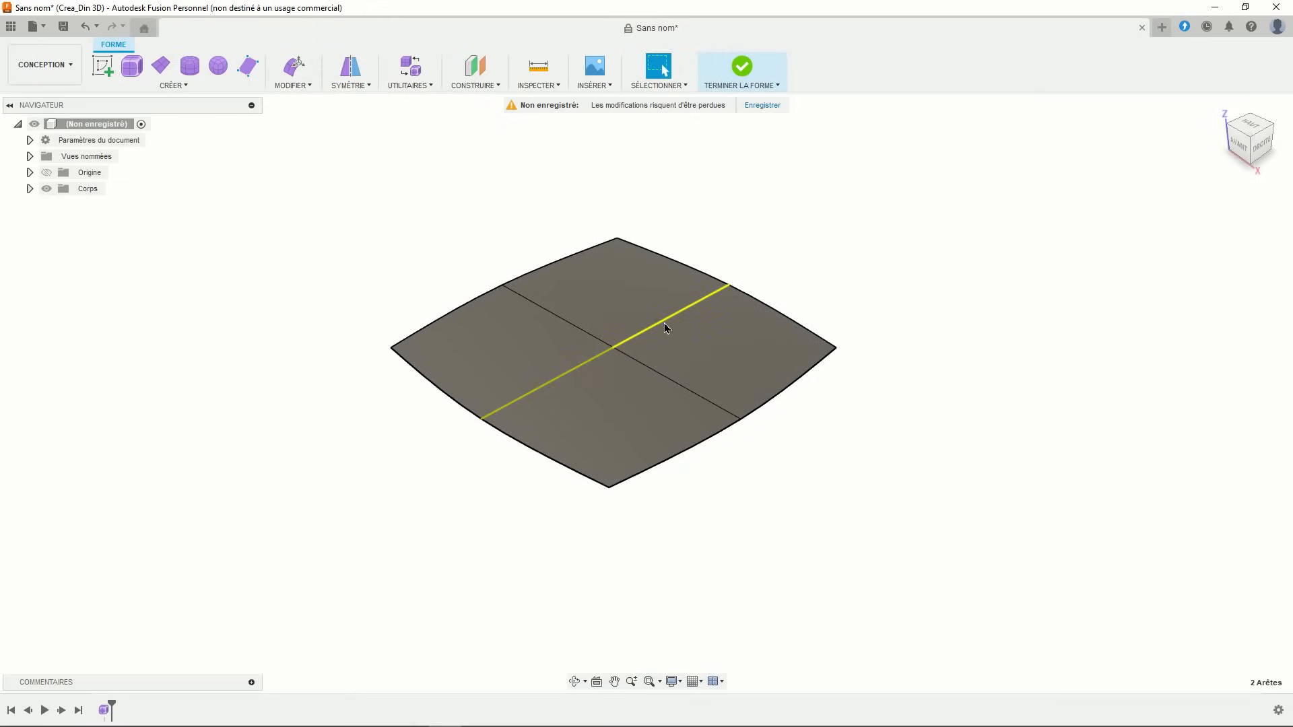
pyautogui.keyDown('shift'); pyautogui.doubleClick(578, 331); pyautogui.keyUp('shift')
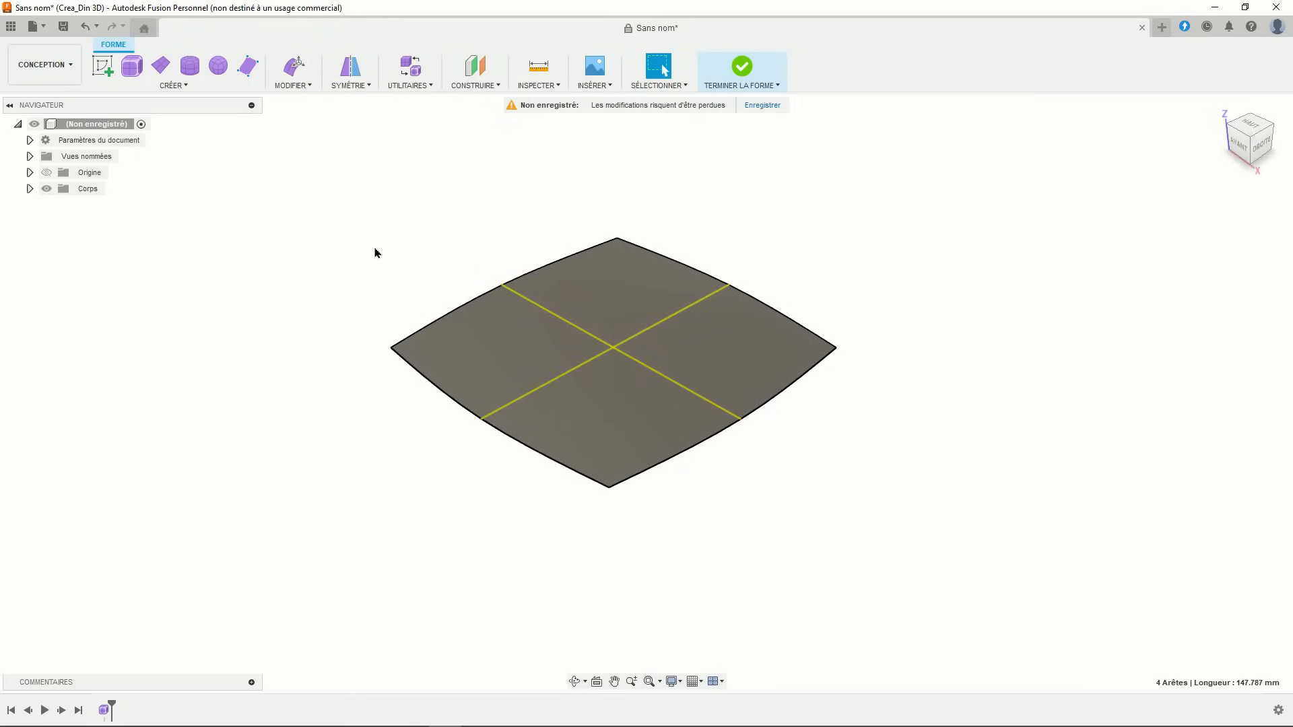
pyautogui.click(298, 76)
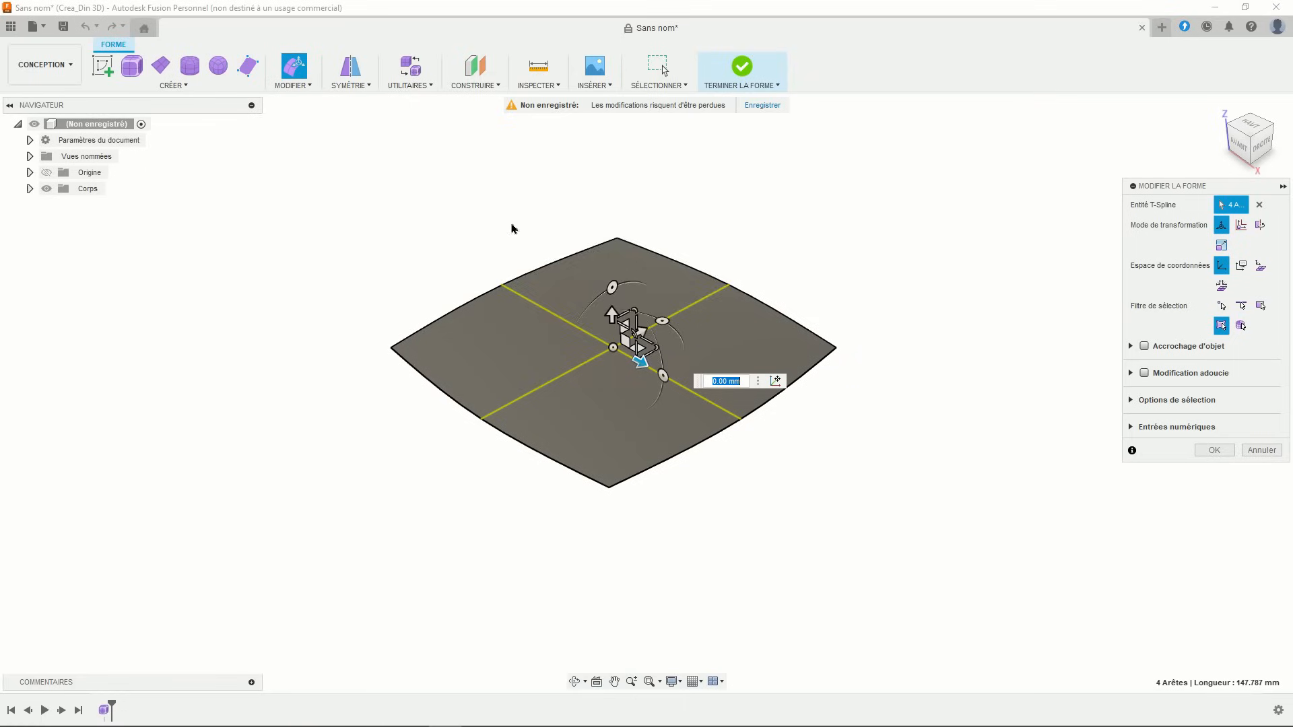
pyautogui.moveTo(609, 314); pyautogui.dragTo(608, 287)
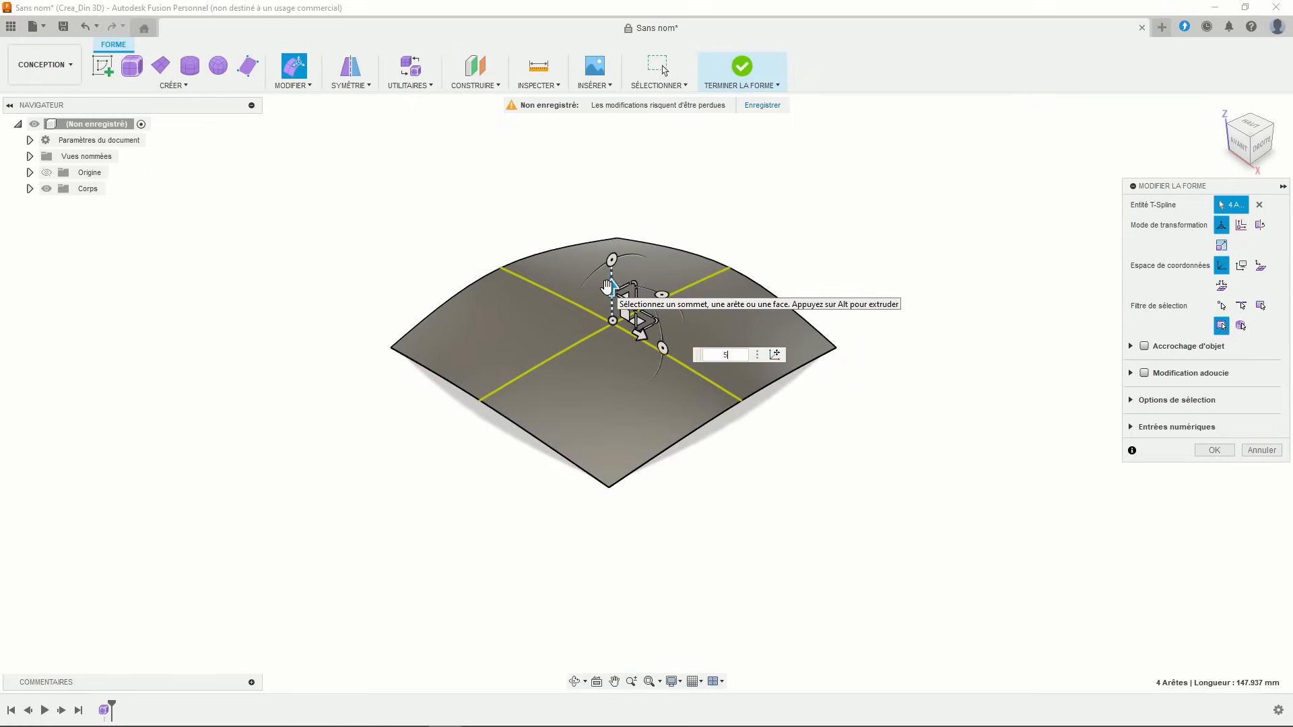
pyautogui.press('Return')
pyautogui.click(807, 513)
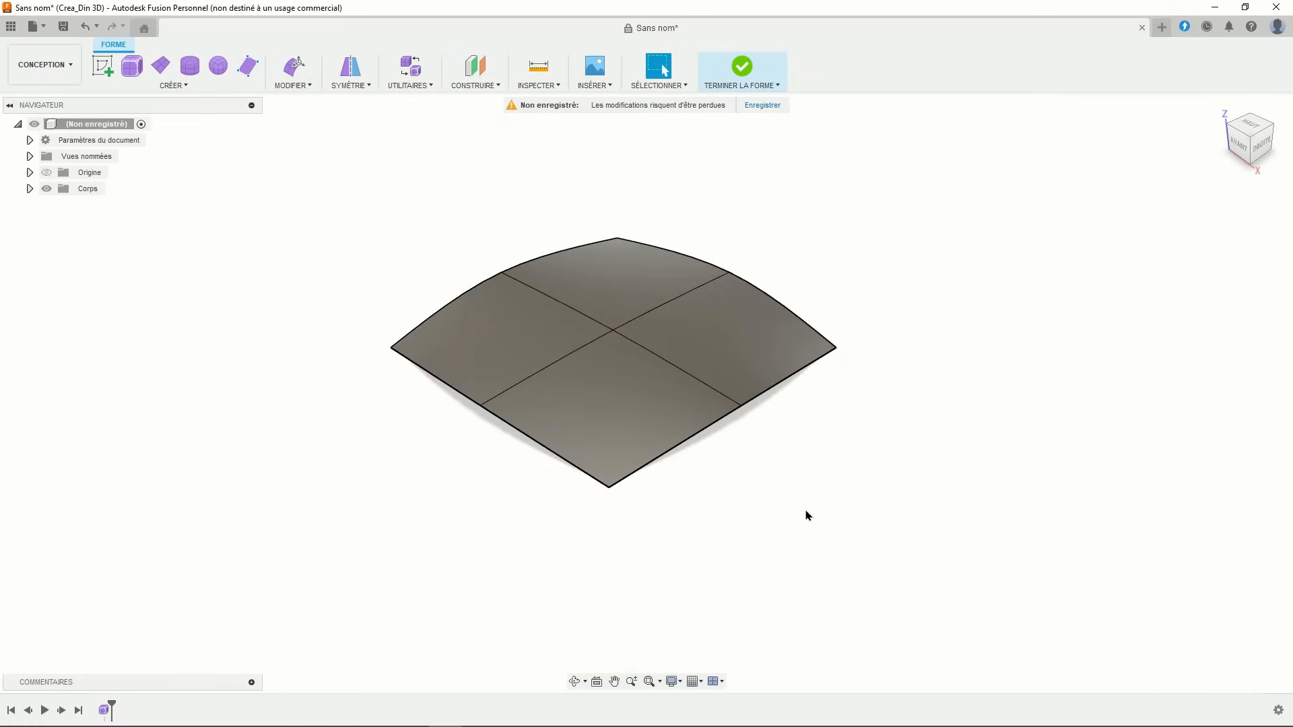
pyautogui.keyDown('shift'); pyautogui.moveTo(807, 516); pyautogui.dragTo(776, 510, button='middle'); pyautogui.keyUp('shift')
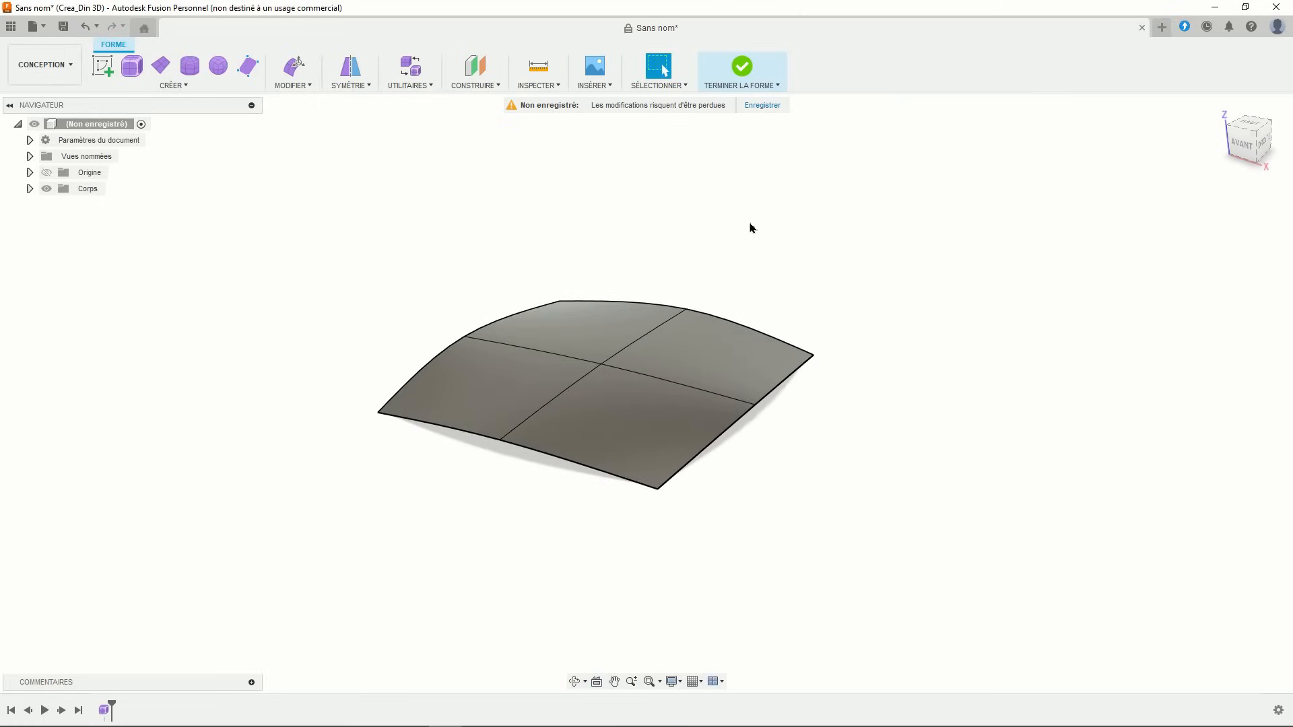
pyautogui.click(741, 80)
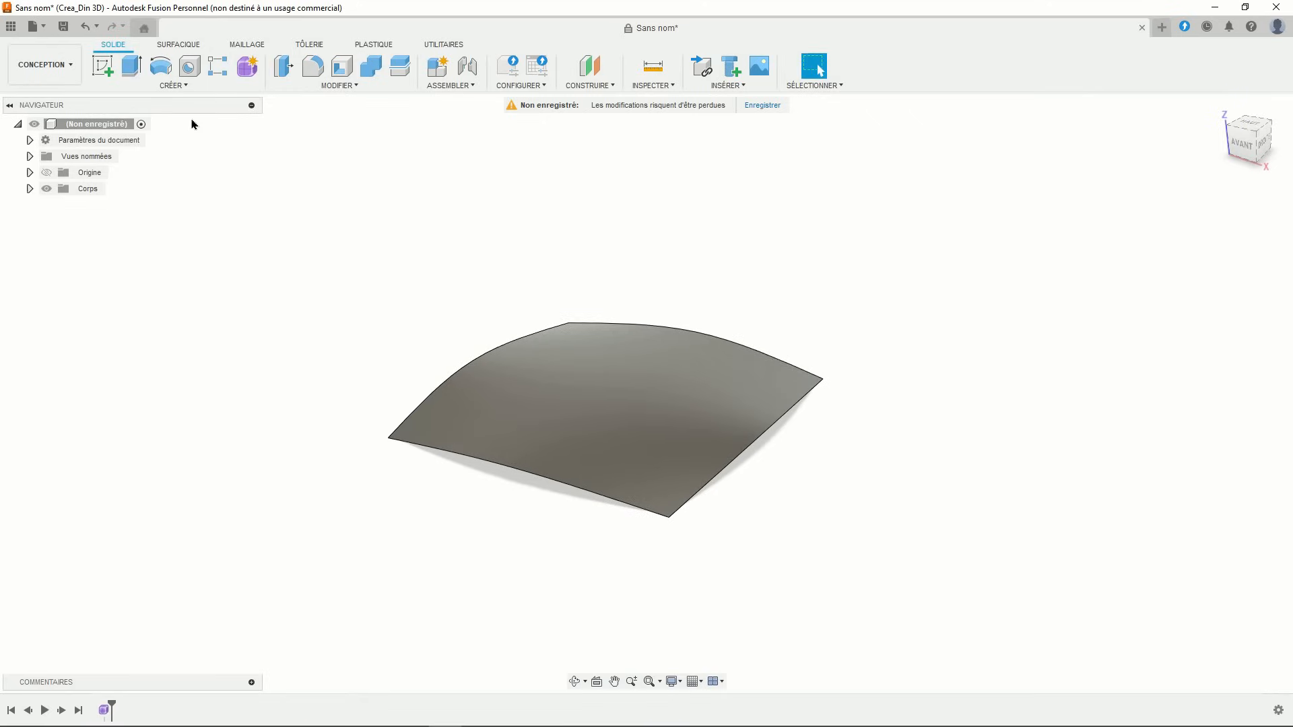
# - Thicken the domed surface on one side by 2.112 mm into a thin curved slab
pyautogui.click(173, 85)
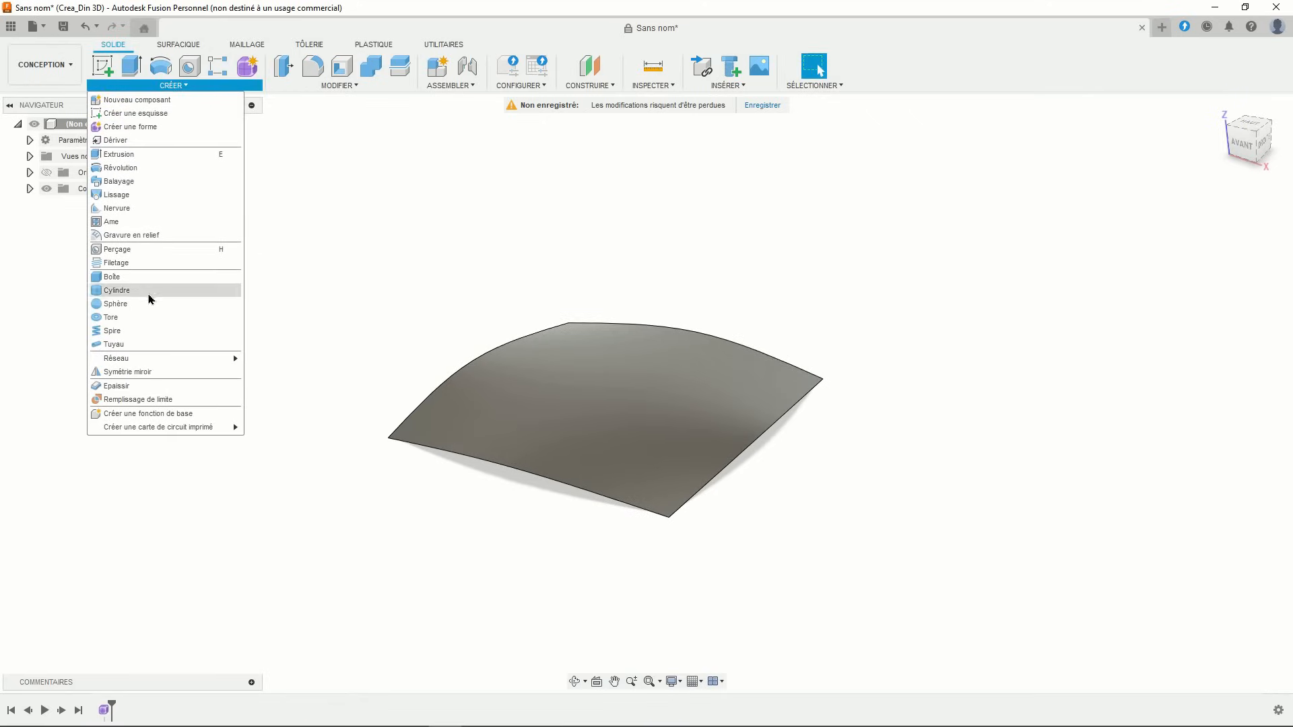
pyautogui.click(135, 386)
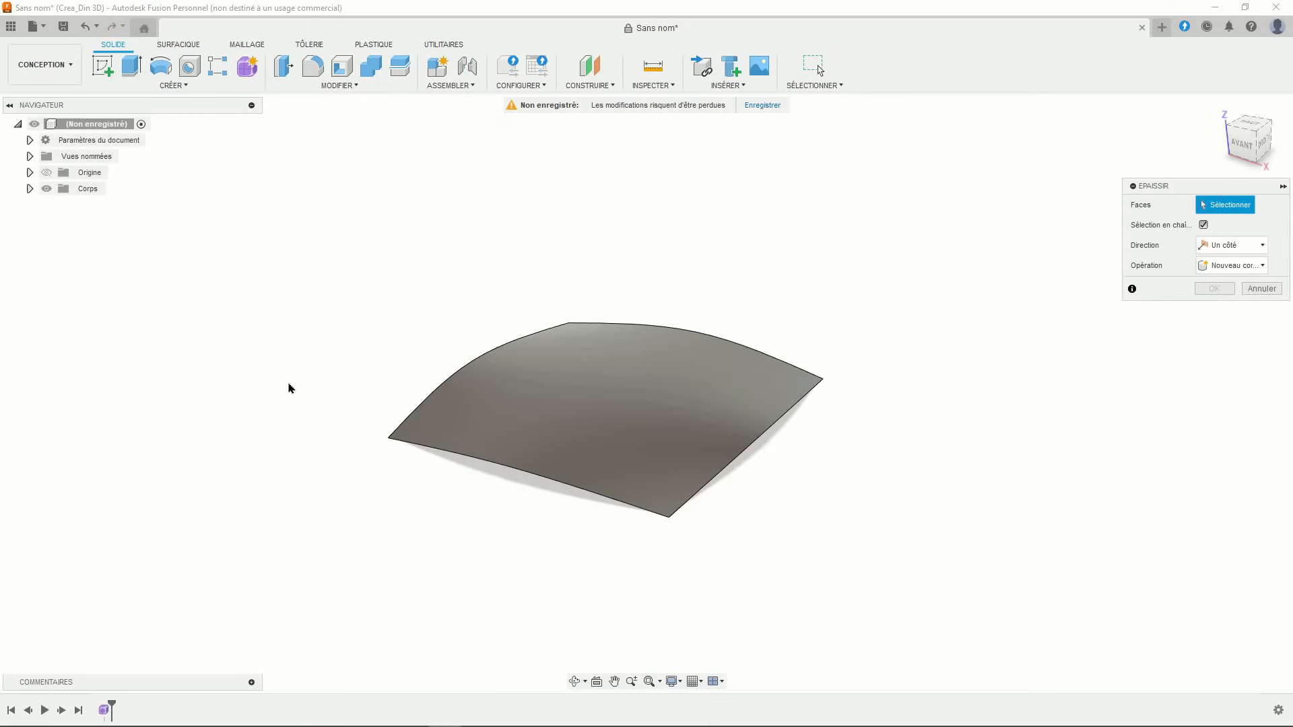
pyautogui.click(525, 385)
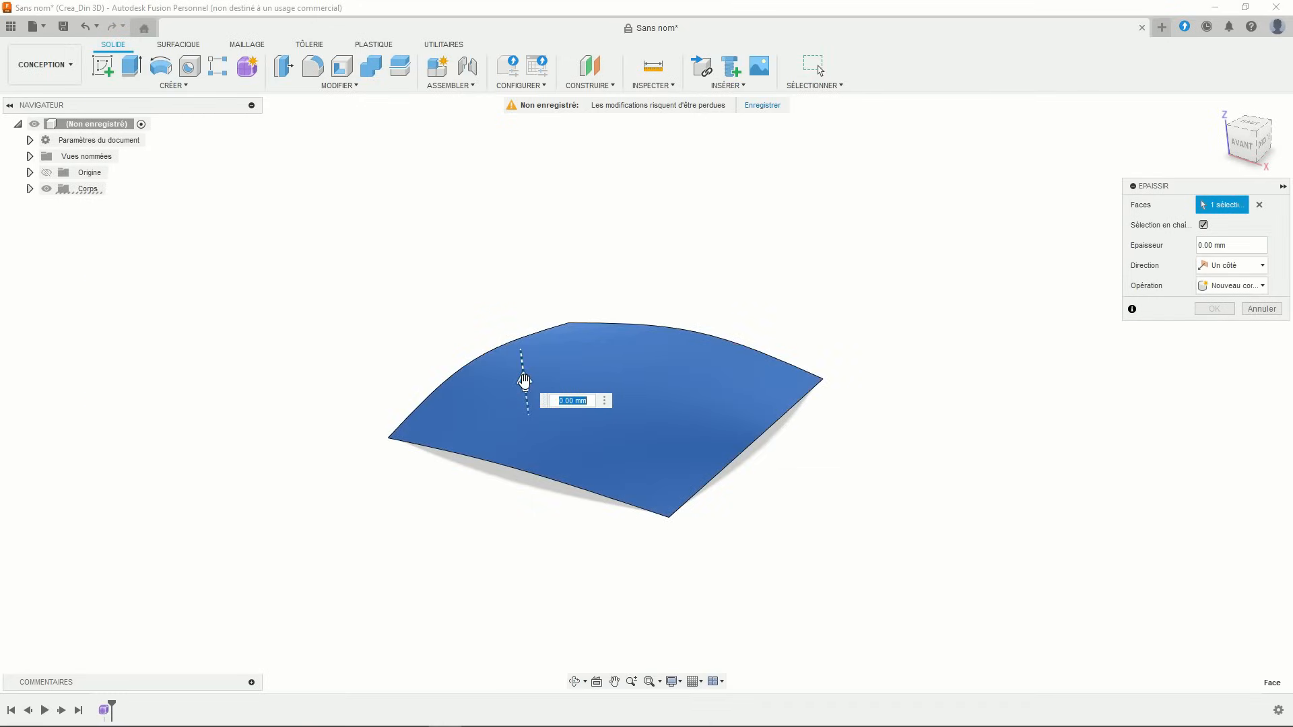
pyautogui.moveTo(525, 382); pyautogui.dragTo(523, 372)
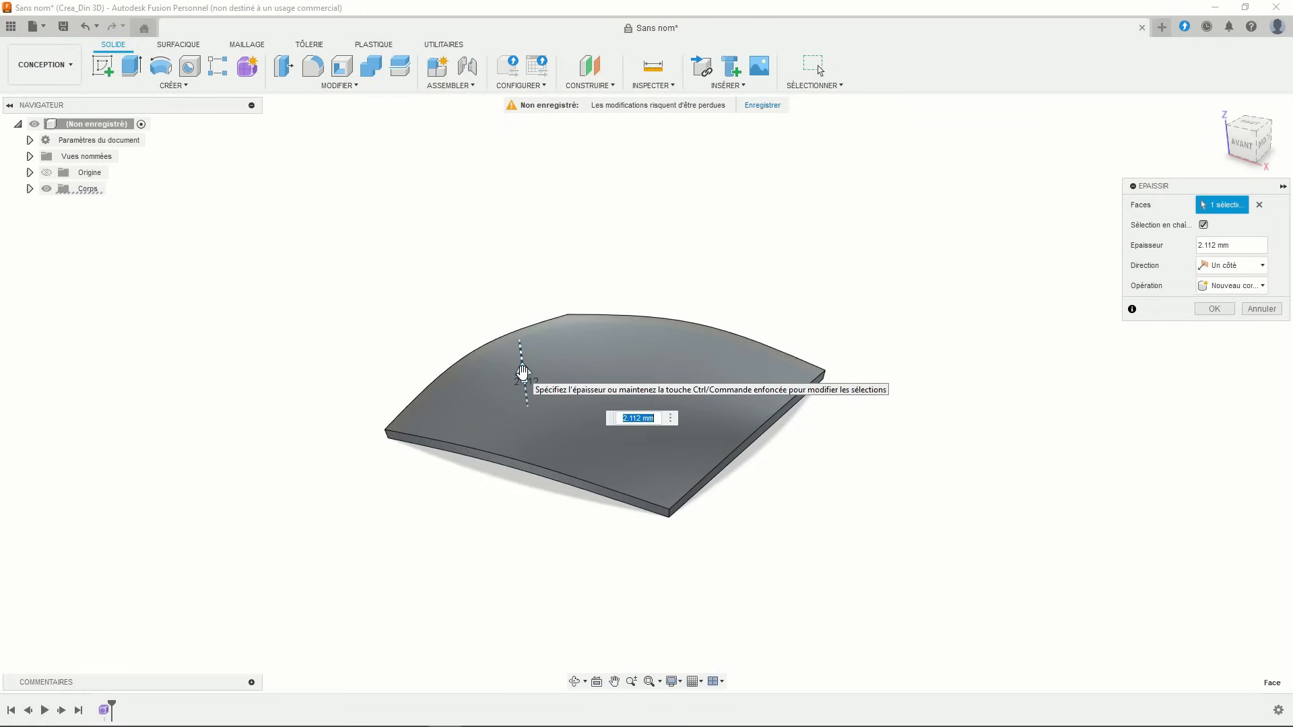
pyautogui.press('Return')
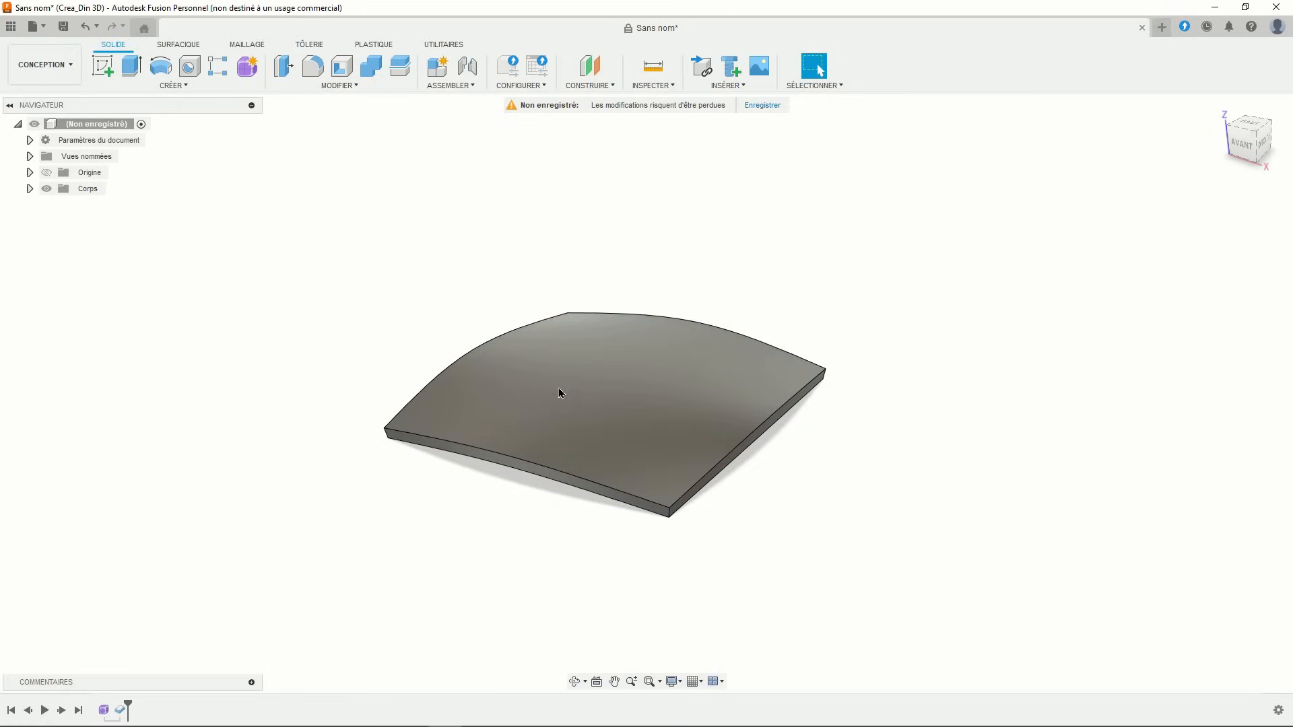
pyautogui.keyDown('shift'); pyautogui.moveTo(559, 393); pyautogui.dragTo(614, 398, button='middle'); pyautogui.keyUp('shift')
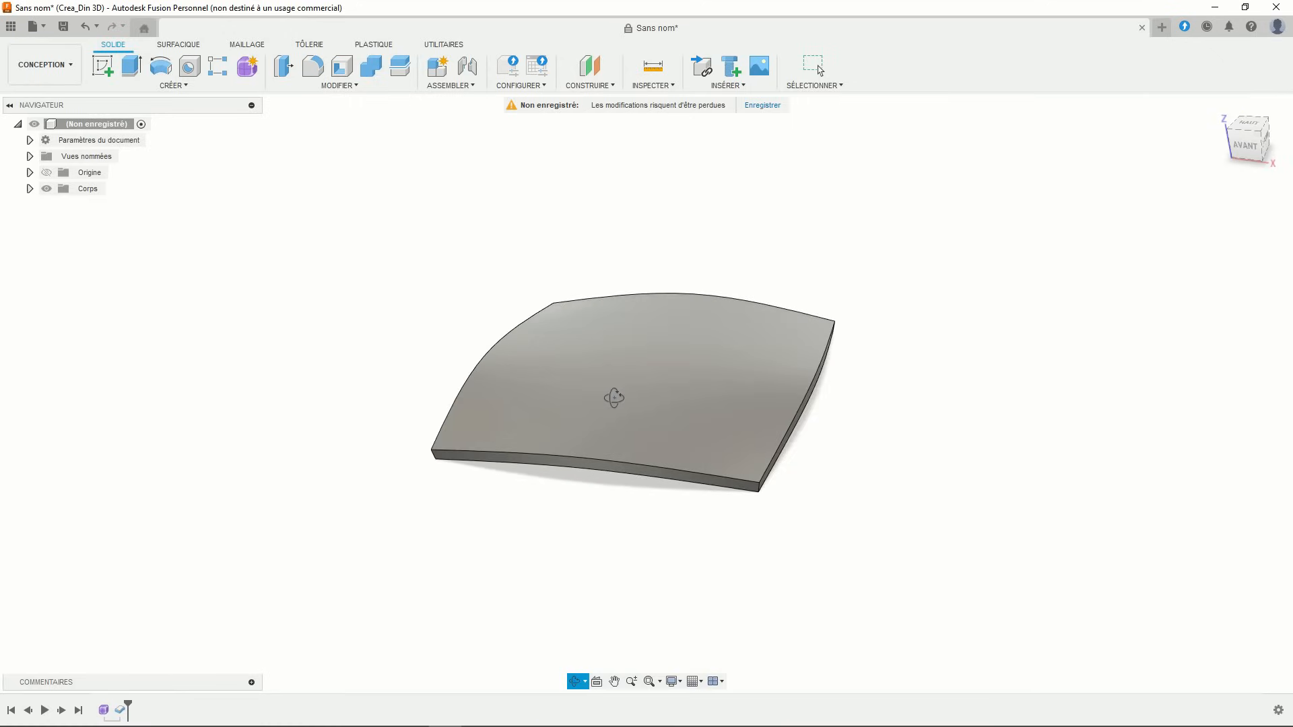
# - Fillet the slab's four short corner edges with a radius of about 13.8 mm
pyautogui.click(312, 66)
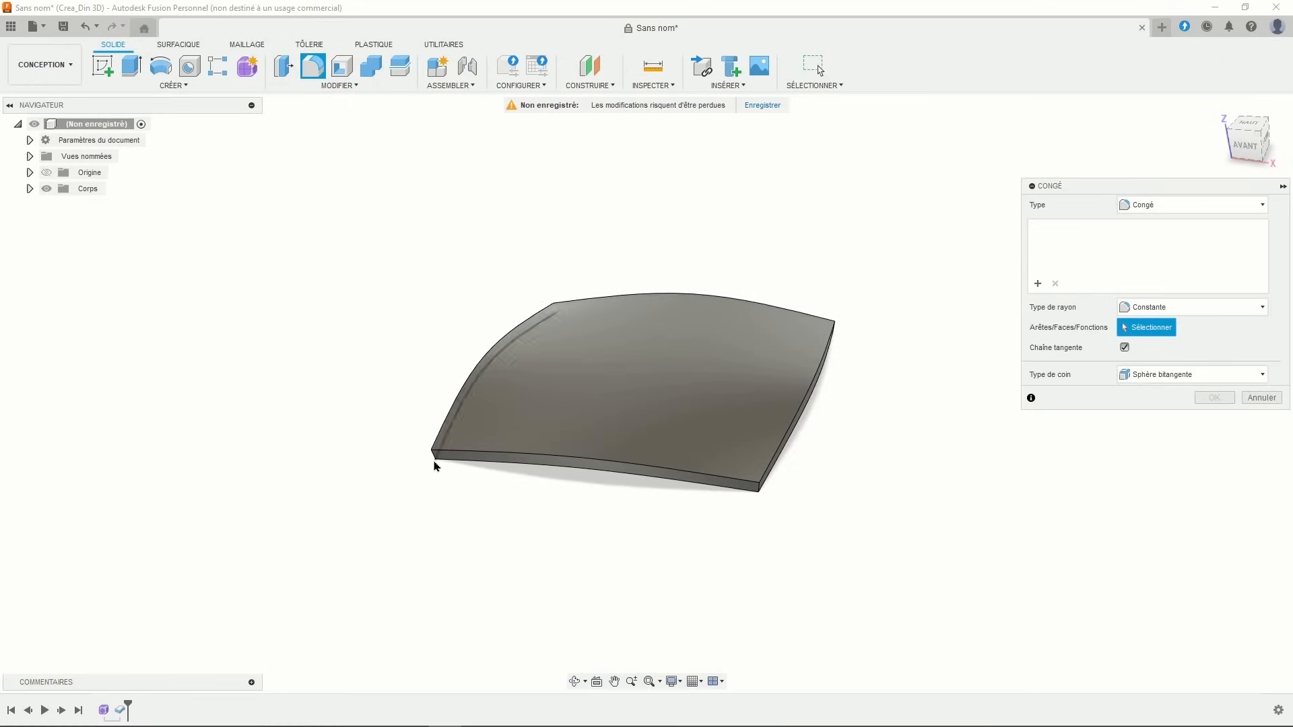
pyautogui.click(435, 465)
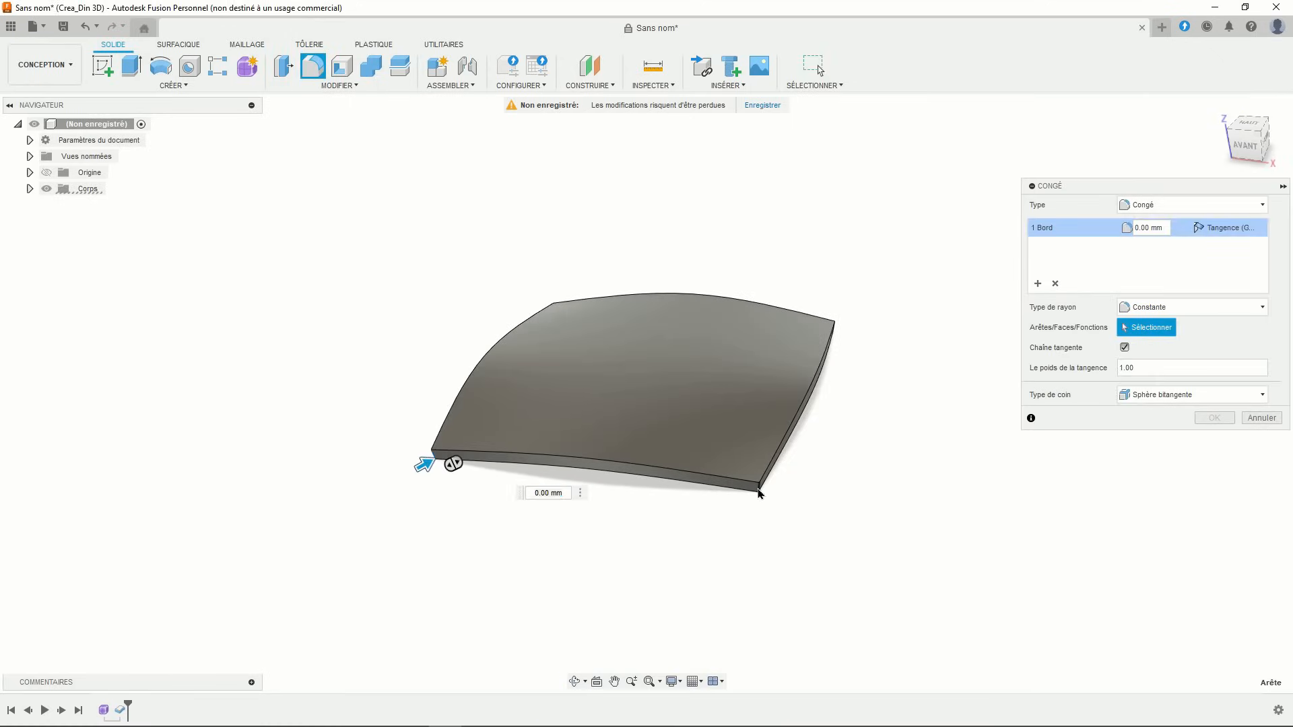
pyautogui.click(759, 494)
pyautogui.keyDown('shift'); pyautogui.moveTo(842, 433); pyautogui.dragTo(711, 450, button='middle'); pyautogui.keyUp('shift')
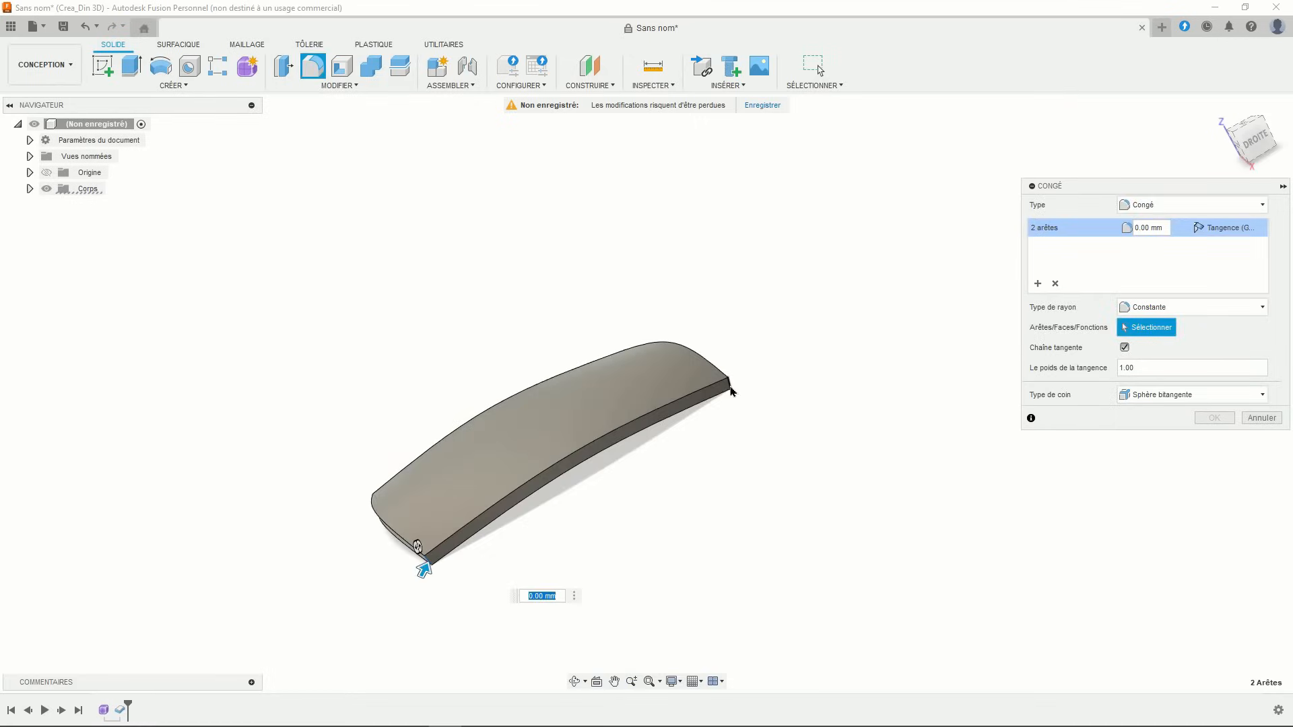
pyautogui.click(733, 390)
pyautogui.keyDown('shift'); pyautogui.moveTo(742, 384); pyautogui.dragTo(705, 293, button='middle'); pyautogui.keyUp('shift')
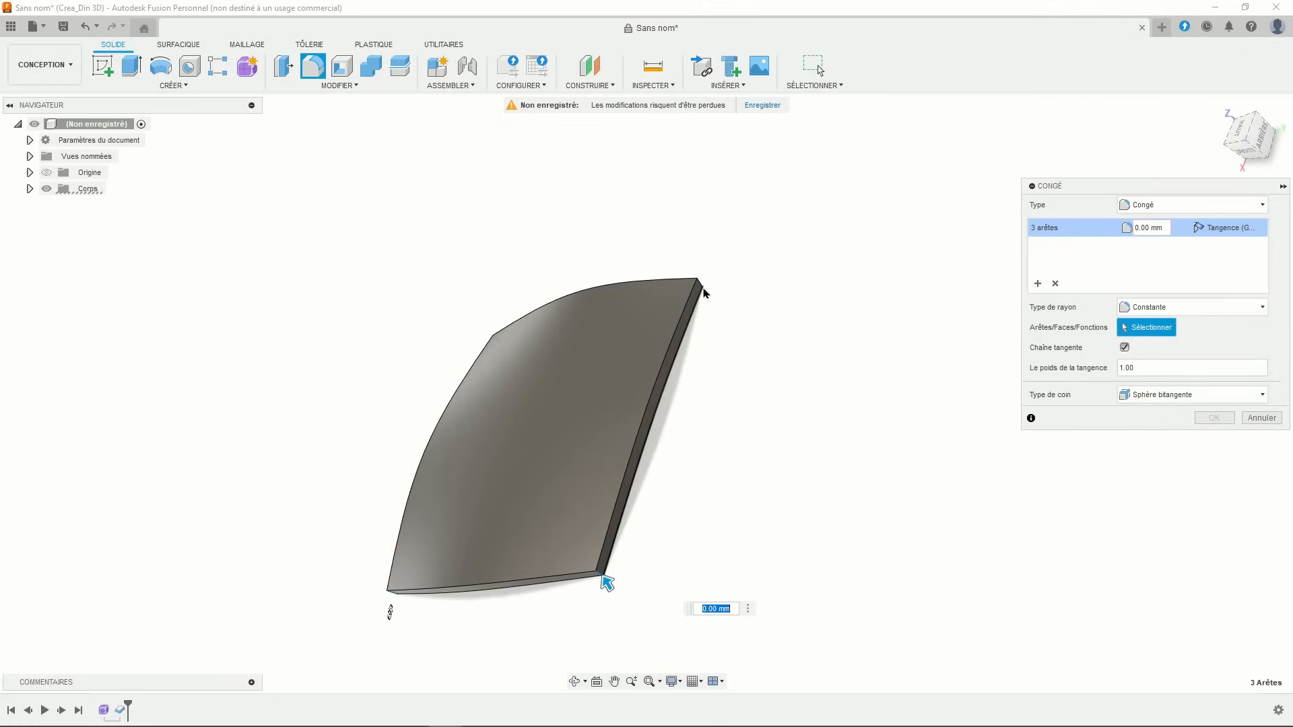
pyautogui.click(700, 286)
pyautogui.moveTo(711, 276); pyautogui.dragTo(693, 287)
pyautogui.press('Return')
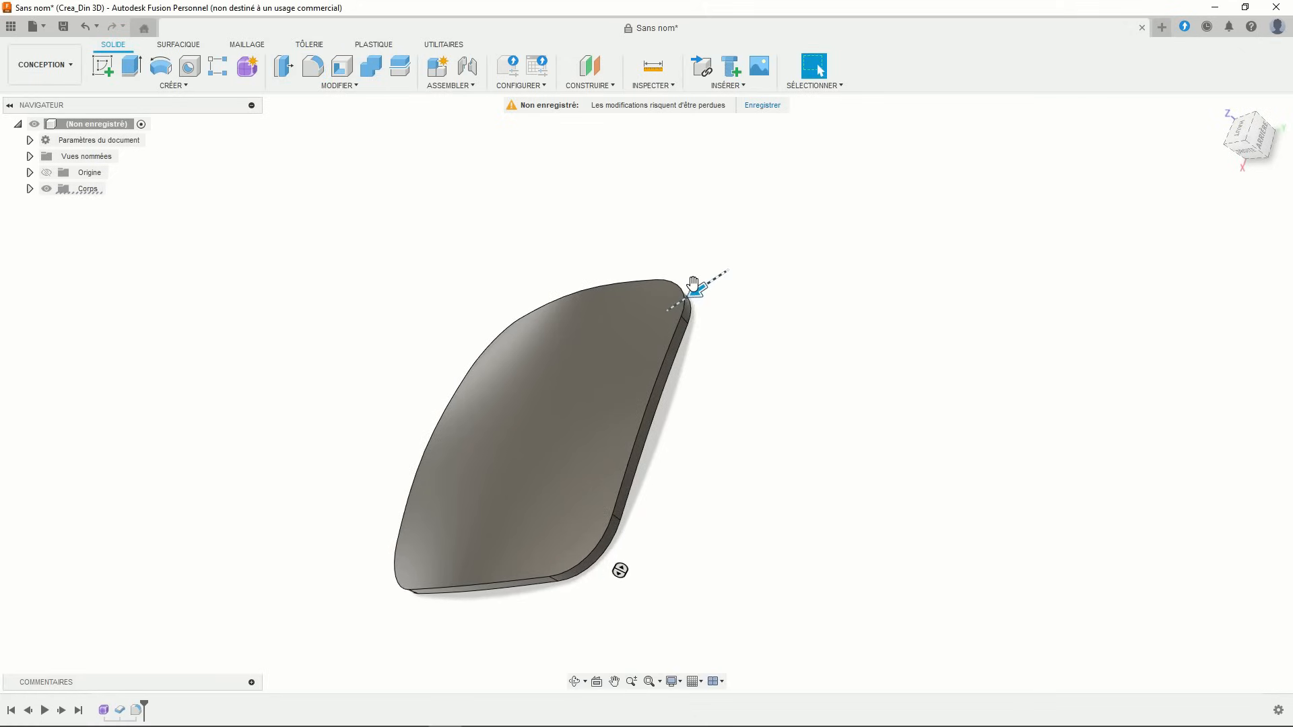
pyautogui.keyDown('shift'); pyautogui.moveTo(702, 338); pyautogui.dragTo(708, 471, button='middle'); pyautogui.keyUp('shift')
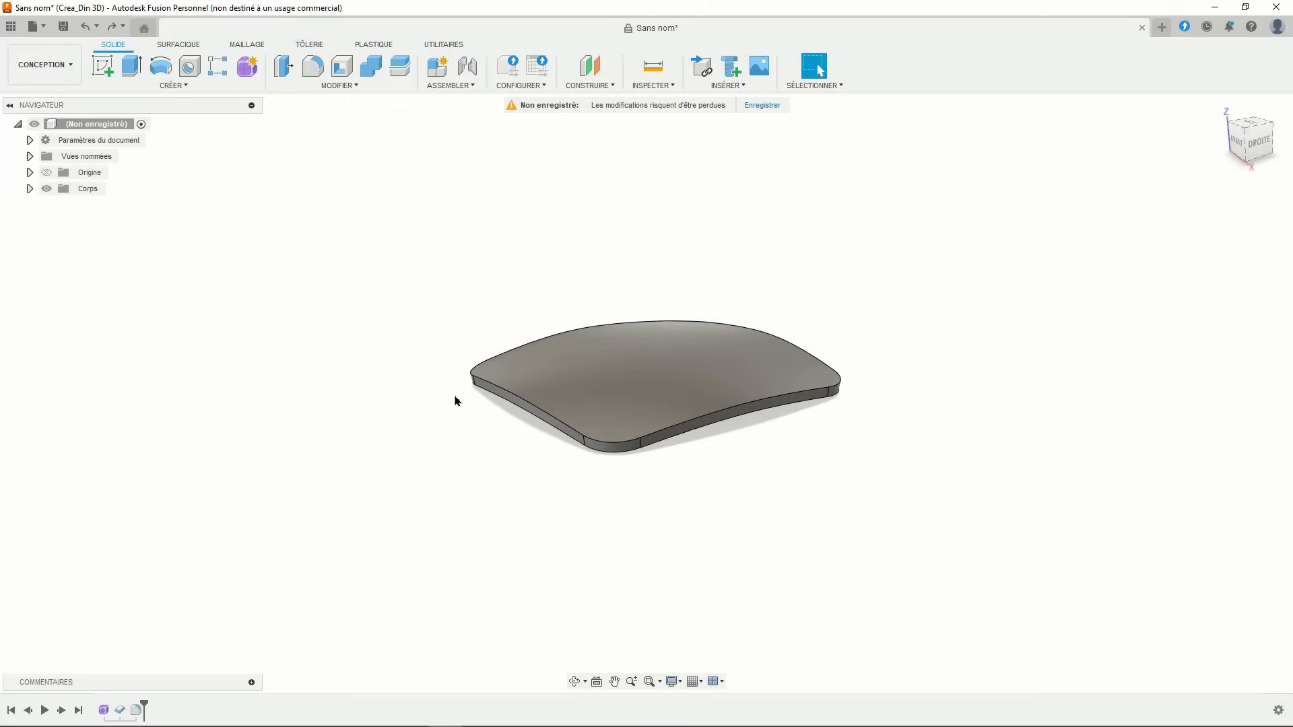
pyautogui.moveTo(455, 402); pyautogui.dragTo(410, 406, button='middle')
pyautogui.scroll(1, 408, 382)
pyautogui.click(1240, 144)
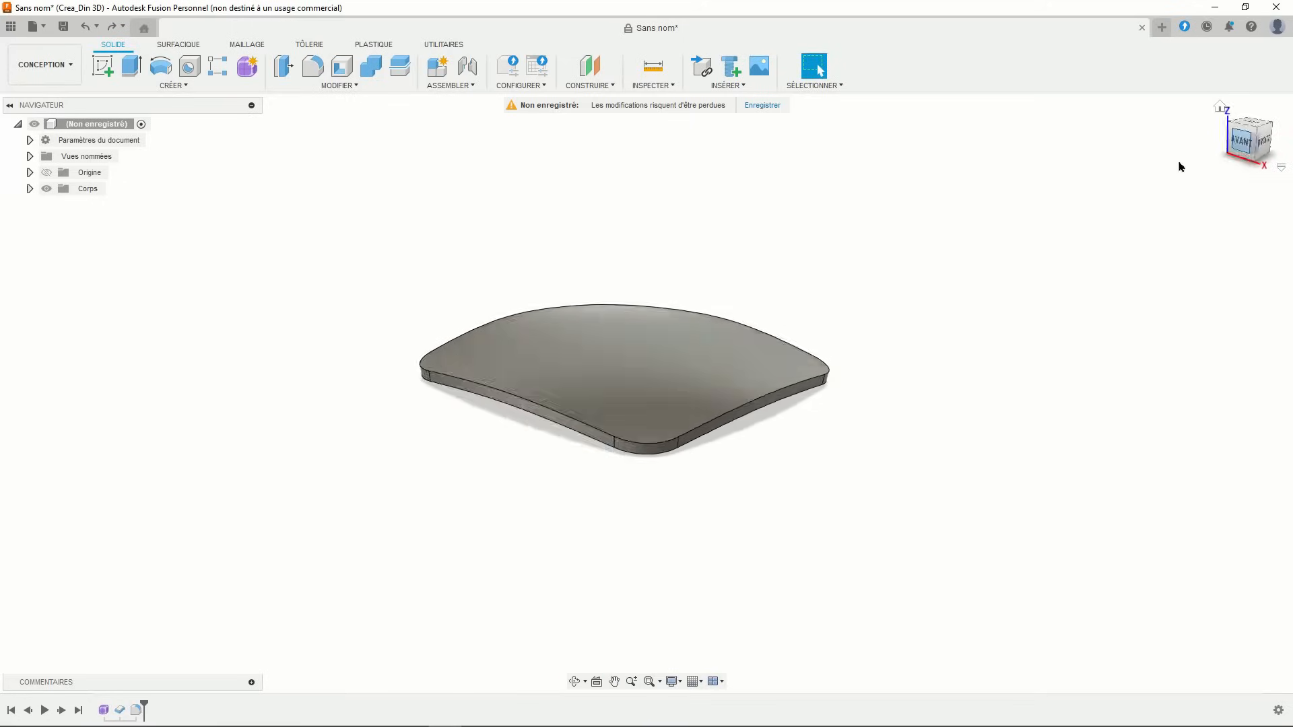
# - Centre the plate in a front view and switch the display to orthographic projection
pyautogui.scroll(2, 700, 282)
pyautogui.moveTo(699, 283); pyautogui.dragTo(731, 273, button='middle')
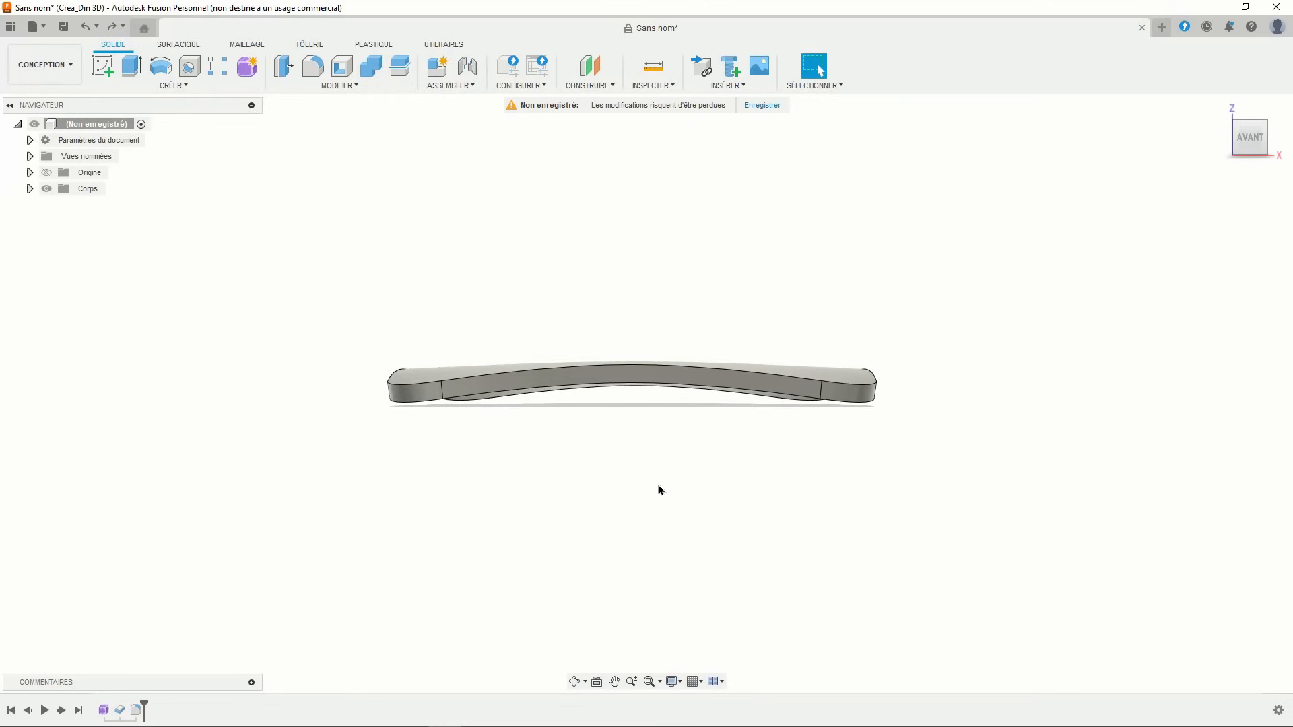
pyautogui.click(672, 682)
pyautogui.moveTo(727, 638)
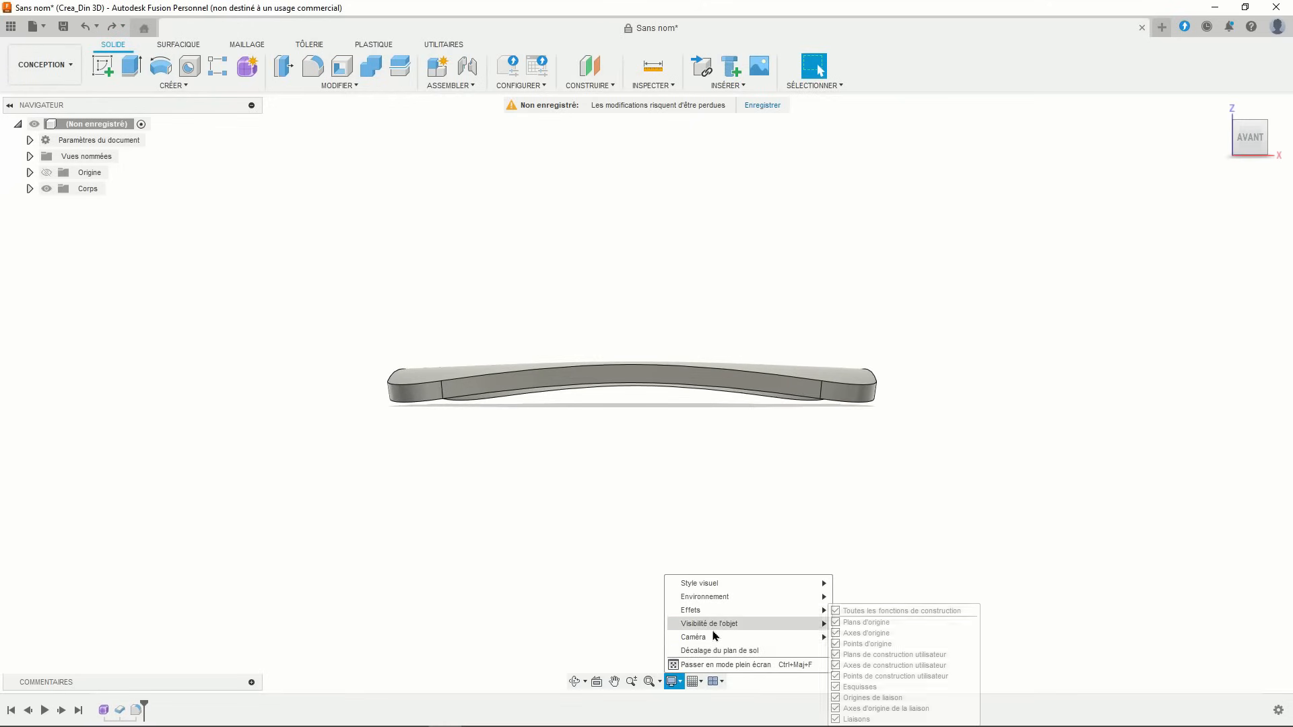
pyautogui.click(861, 637)
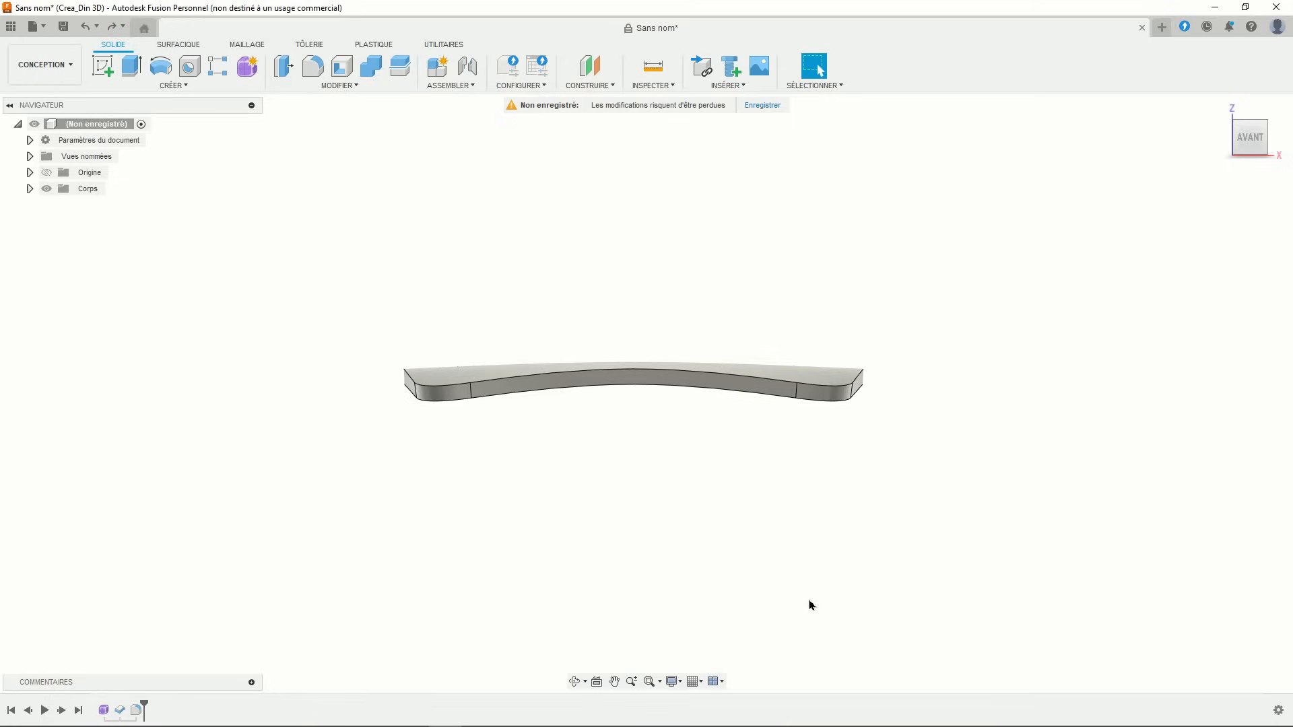
pyautogui.scroll(3, 645, 430)
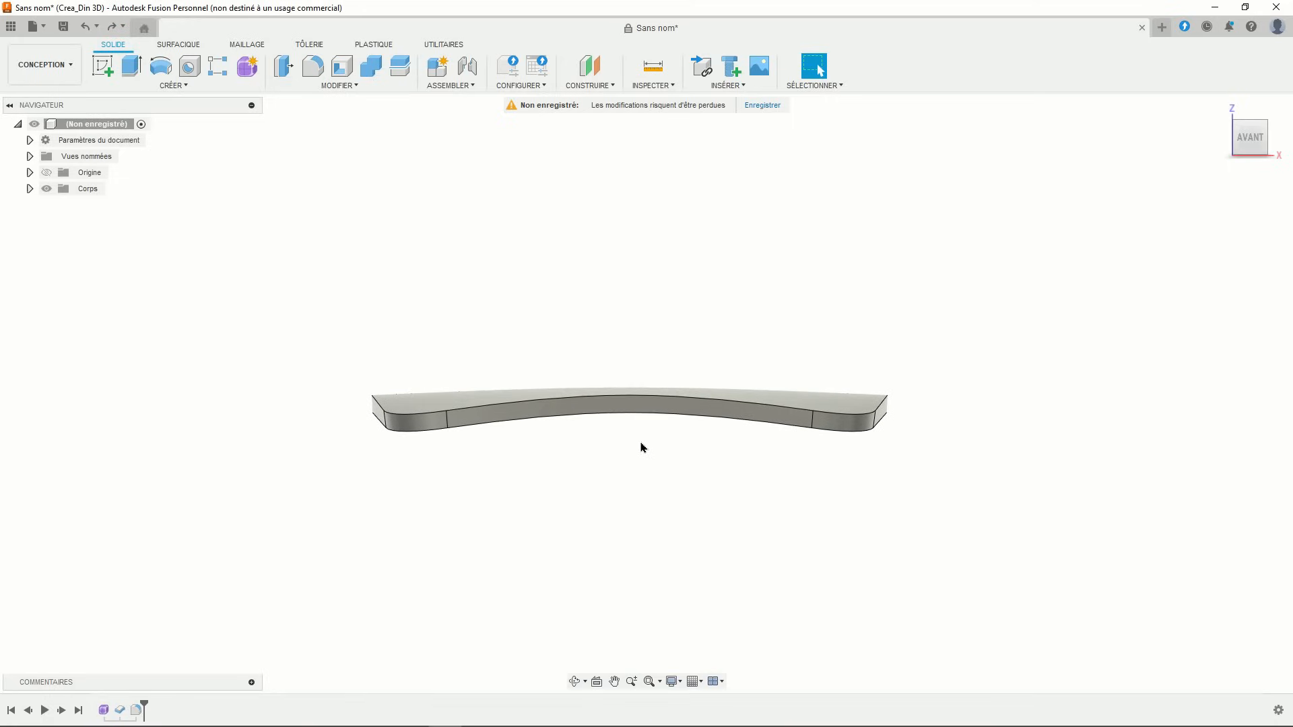
# - Start a sketch on the front origin plane and draw an arc above the plate
pyautogui.click(102, 65)
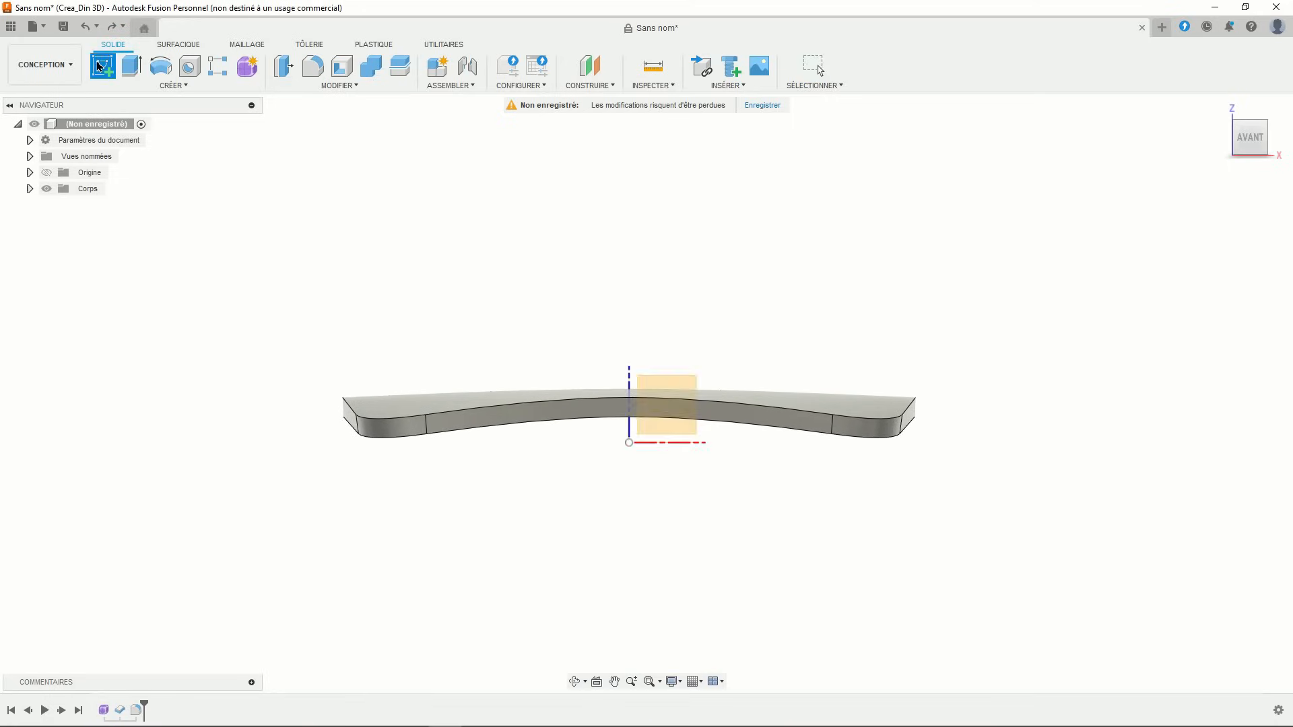
pyautogui.click(666, 398)
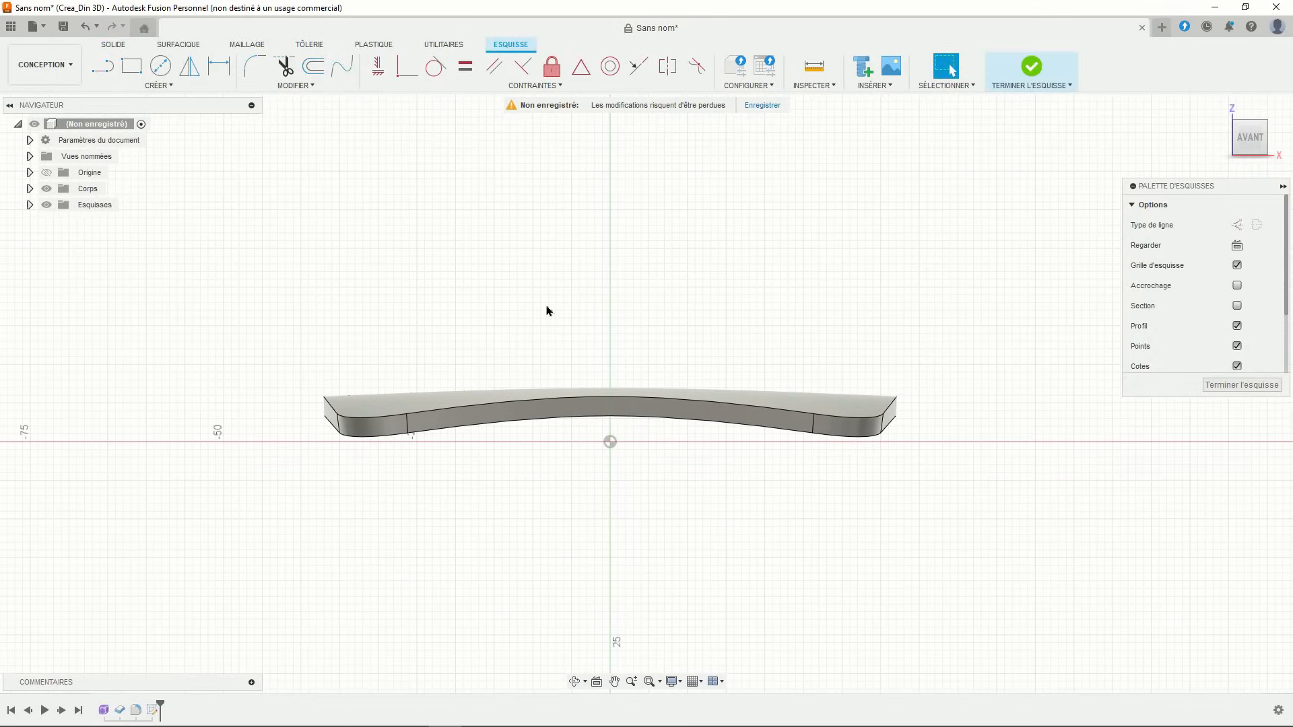
pyautogui.click(158, 86)
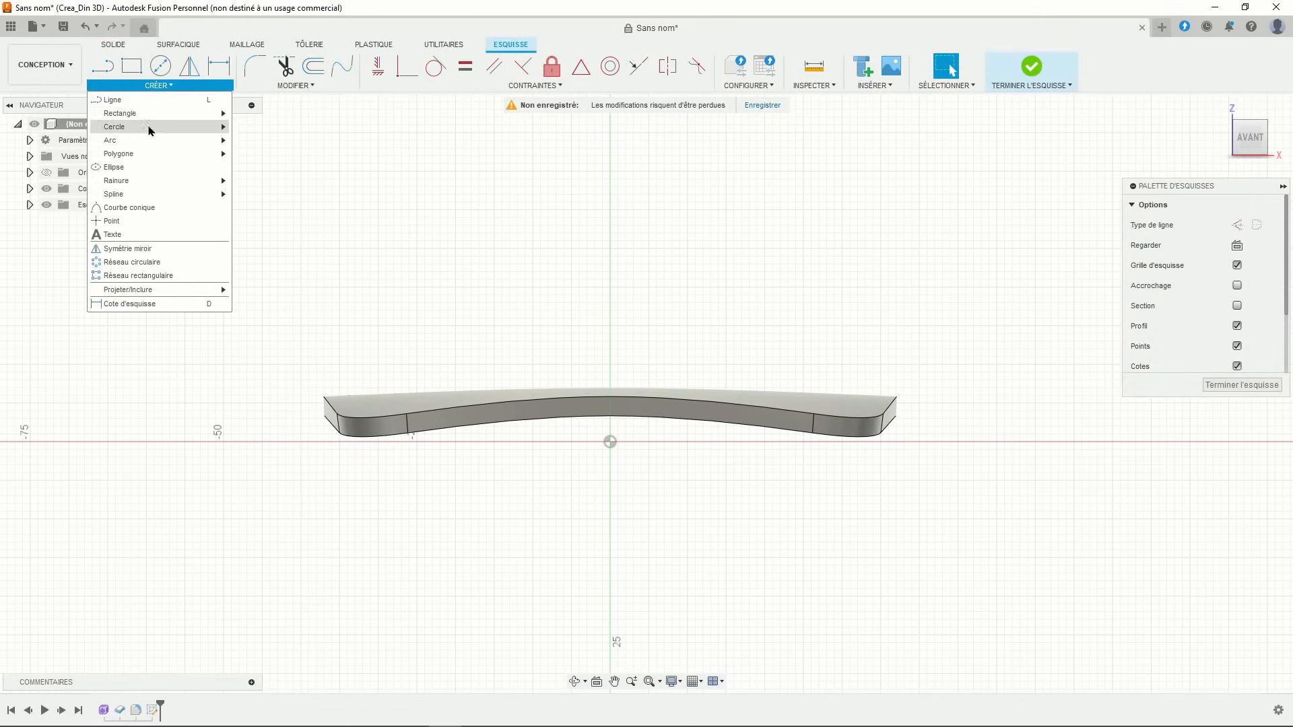
pyautogui.moveTo(148, 140)
pyautogui.click(253, 137)
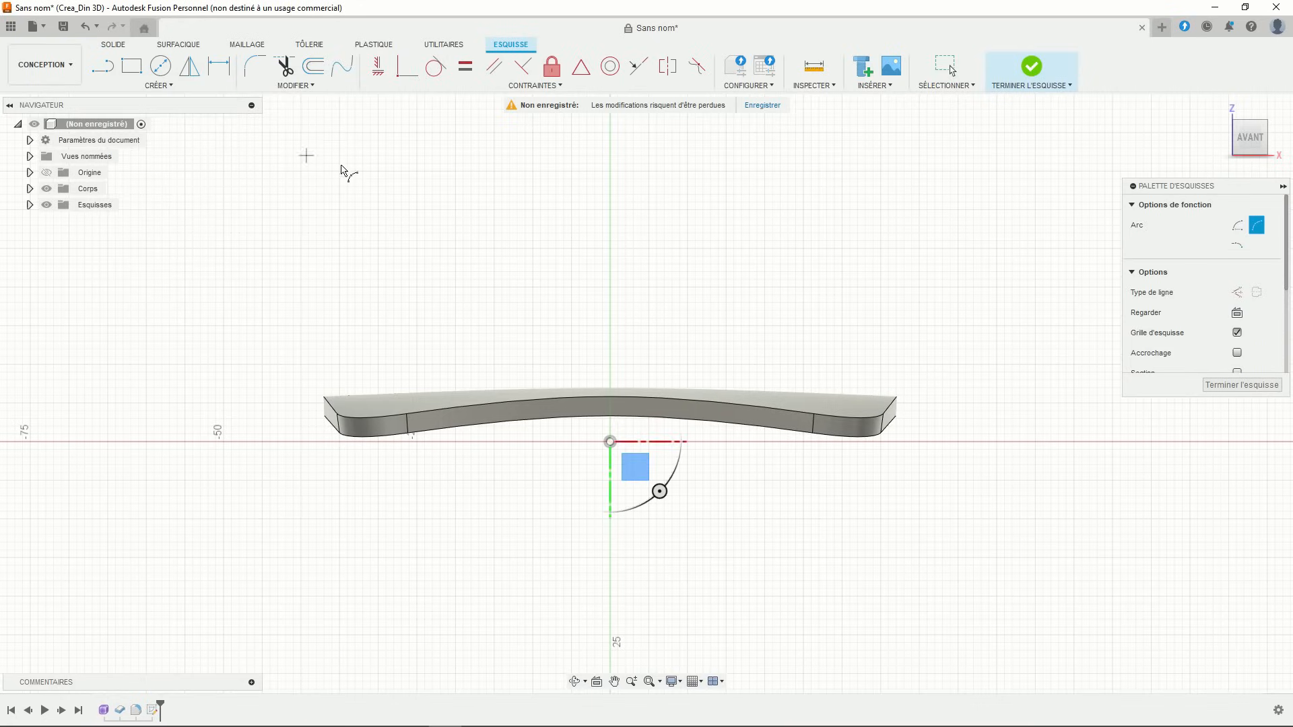
pyautogui.click(537, 258)
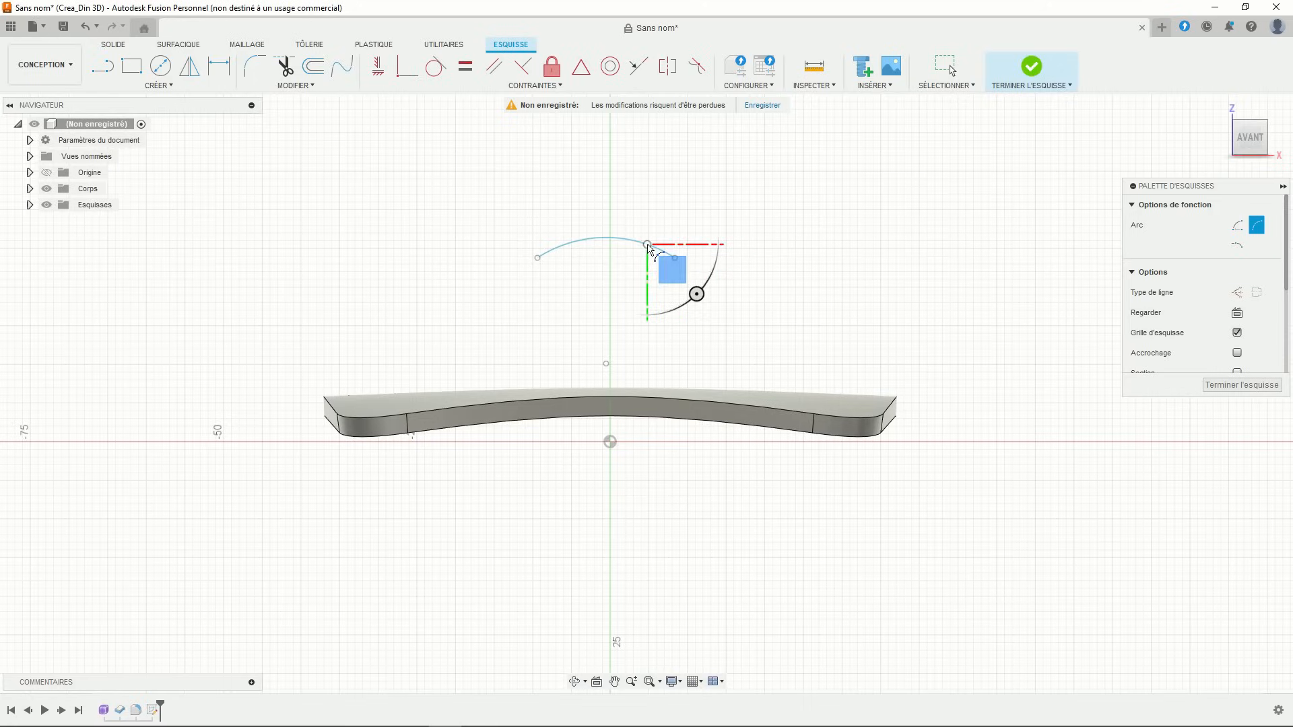
pyautogui.click(646, 247)
pyautogui.press('Escape')
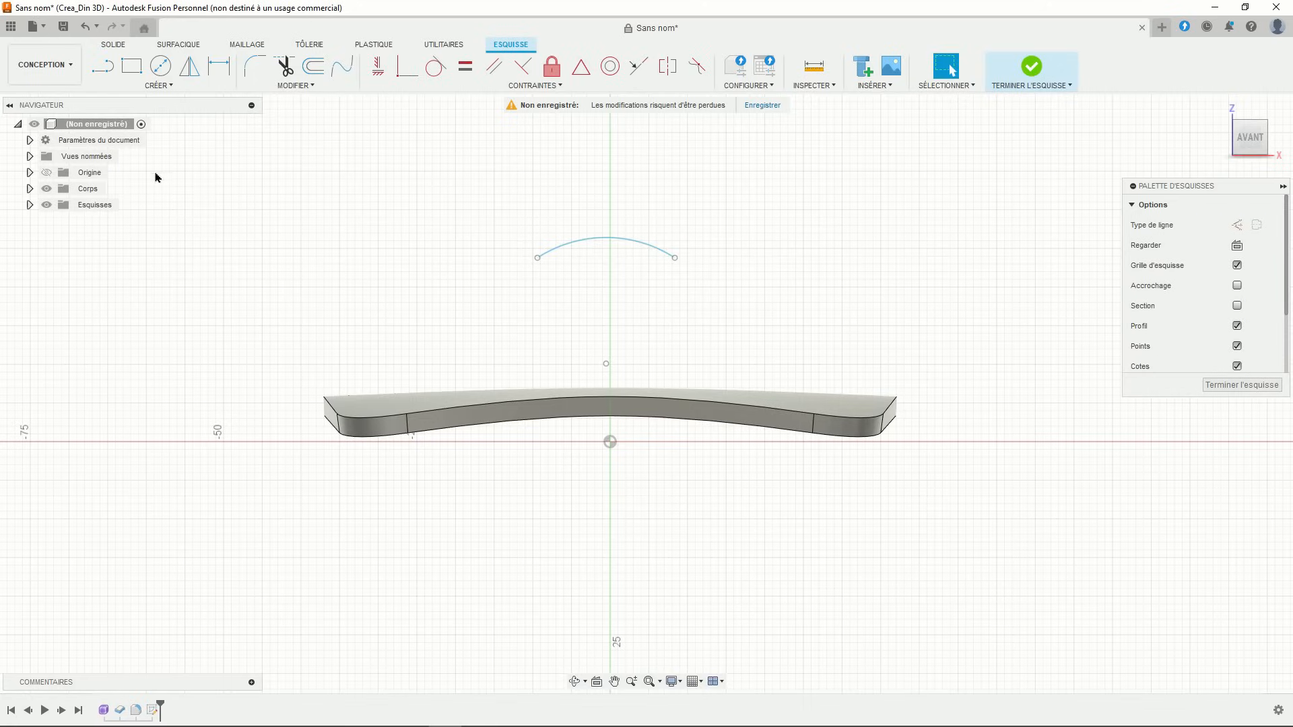
pyautogui.click(47, 175)
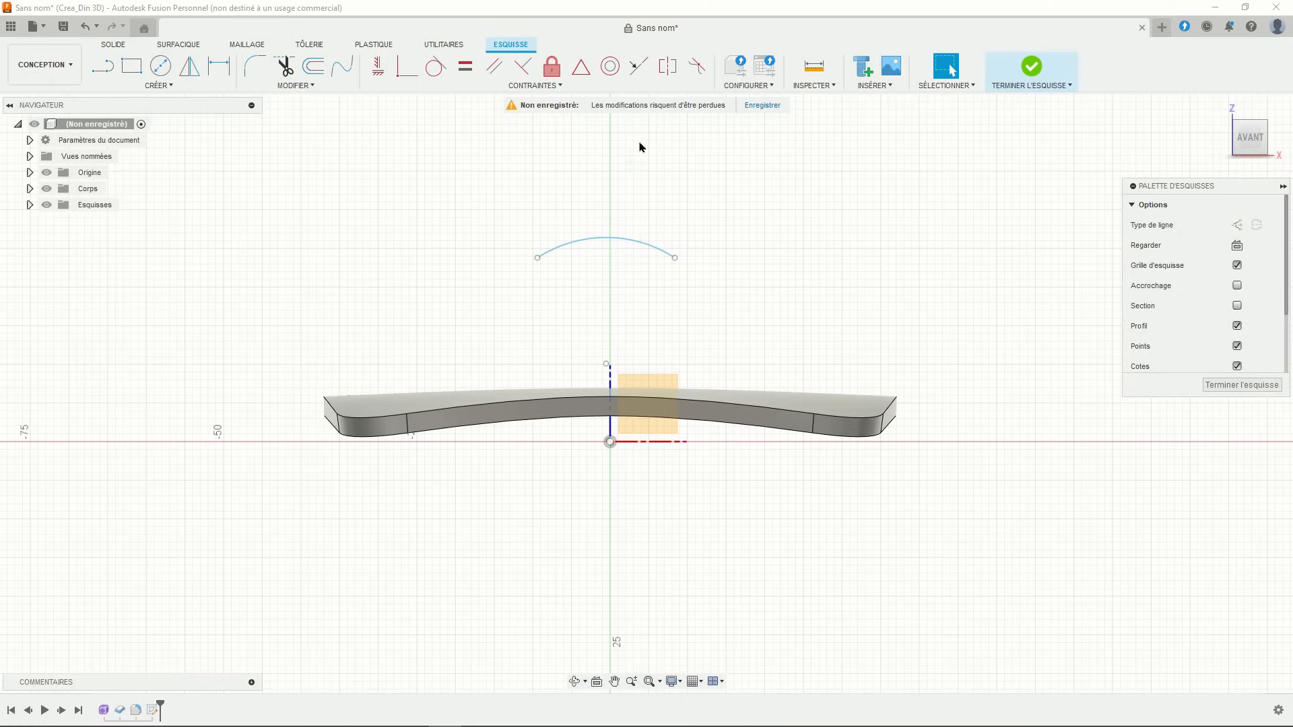
# - Make the arc's two endpoints symmetric about the vertical axis
pyautogui.click(670, 68)
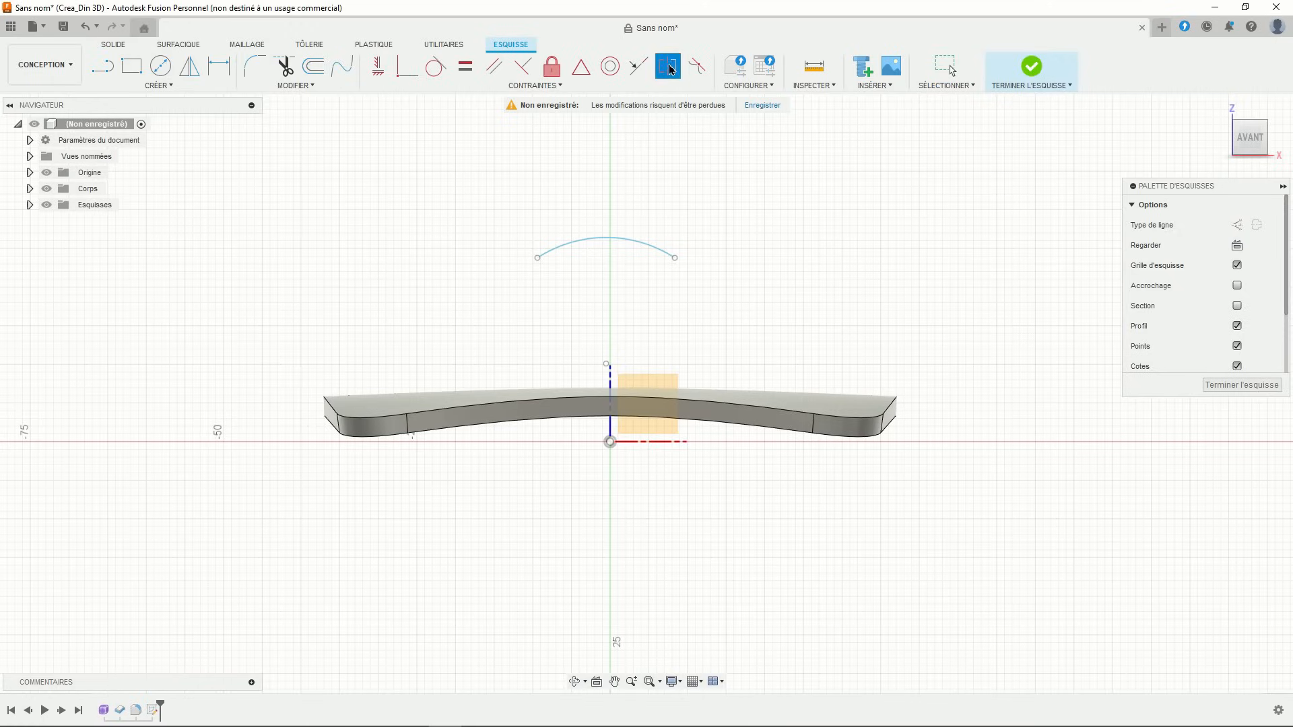
pyautogui.click(676, 259)
pyautogui.click(537, 259)
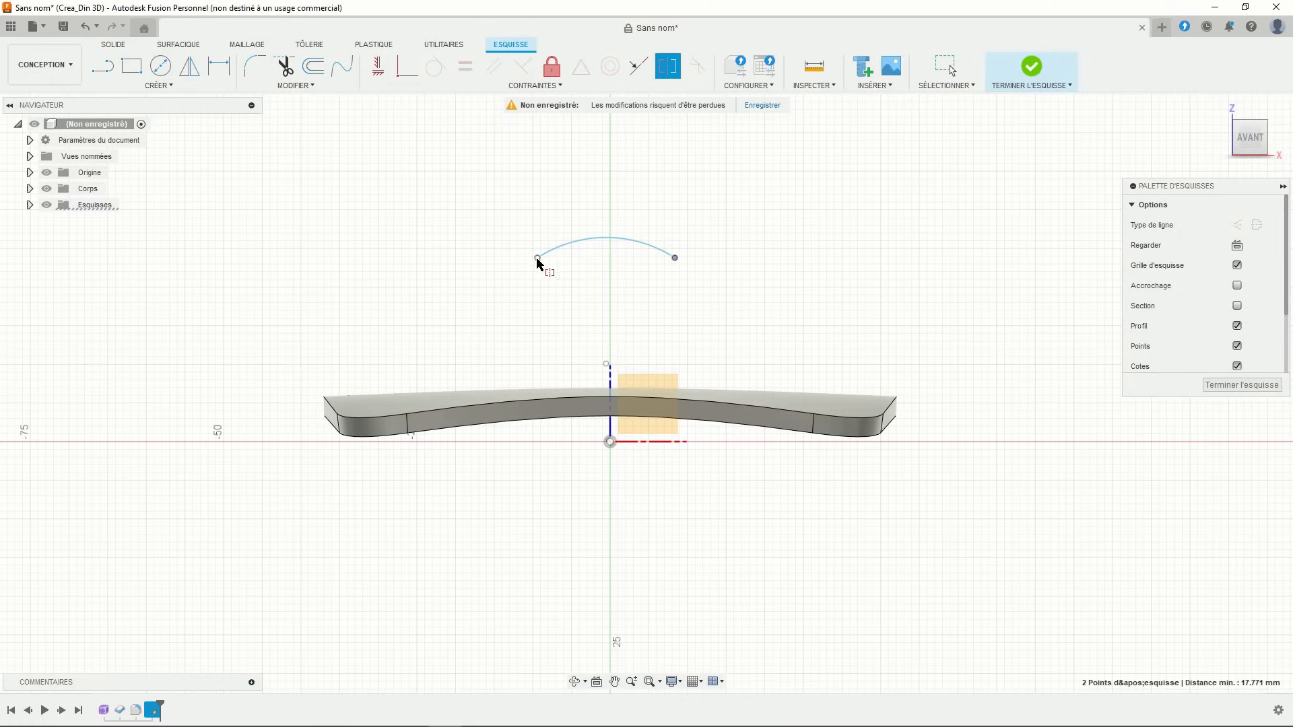
pyautogui.click(610, 422)
pyautogui.scroll(3, 643, 317)
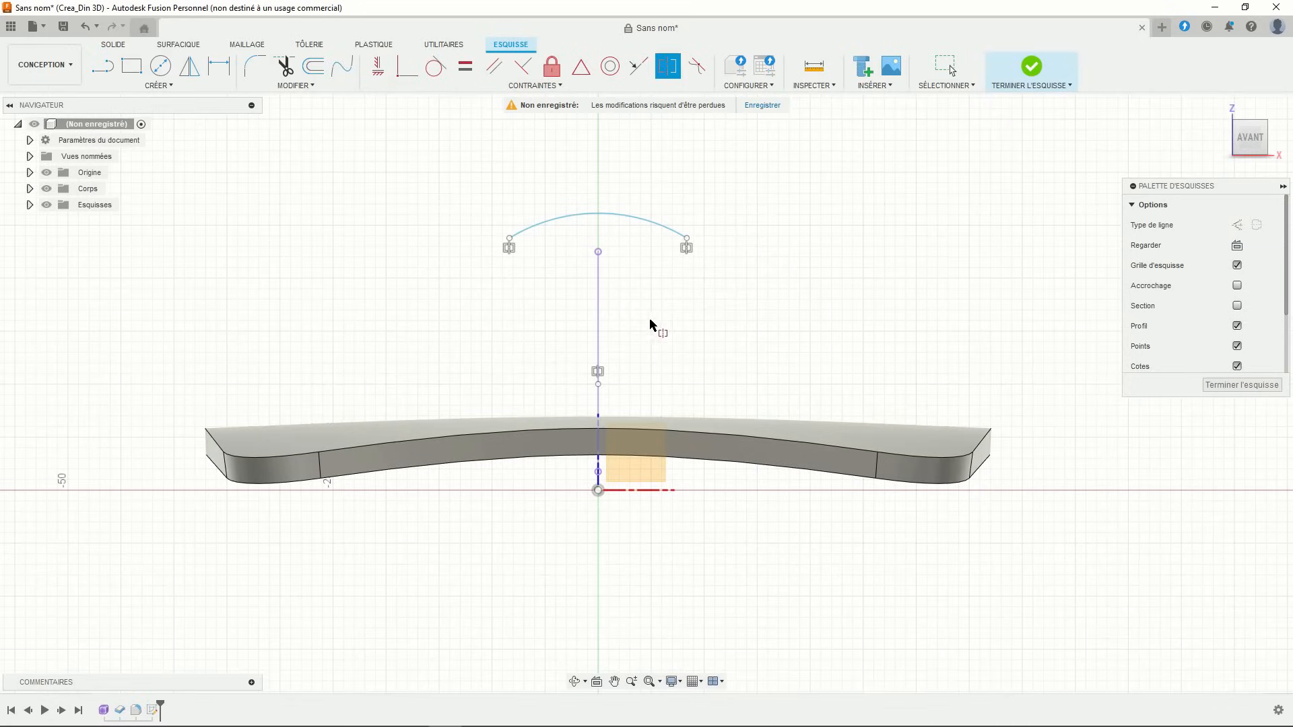
# - Dimension the arc's width between its endpoints at 35.00
pyautogui.click(218, 66)
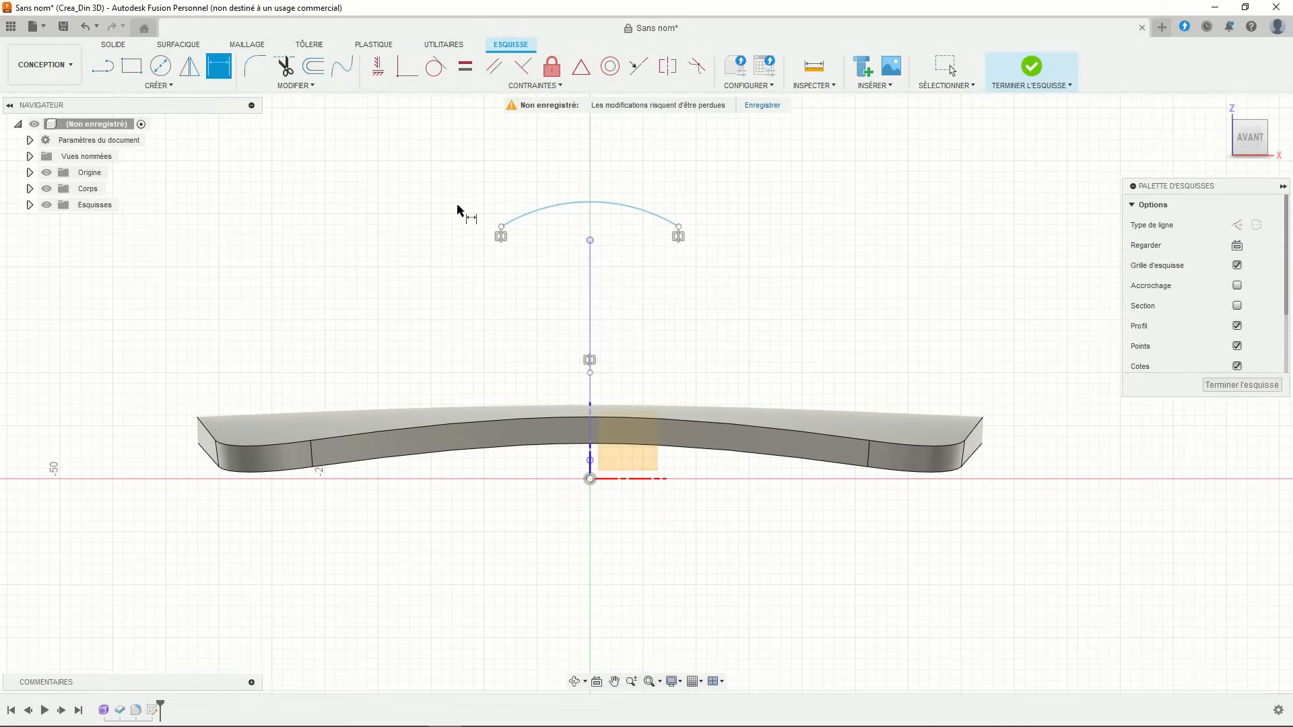
pyautogui.click(501, 229)
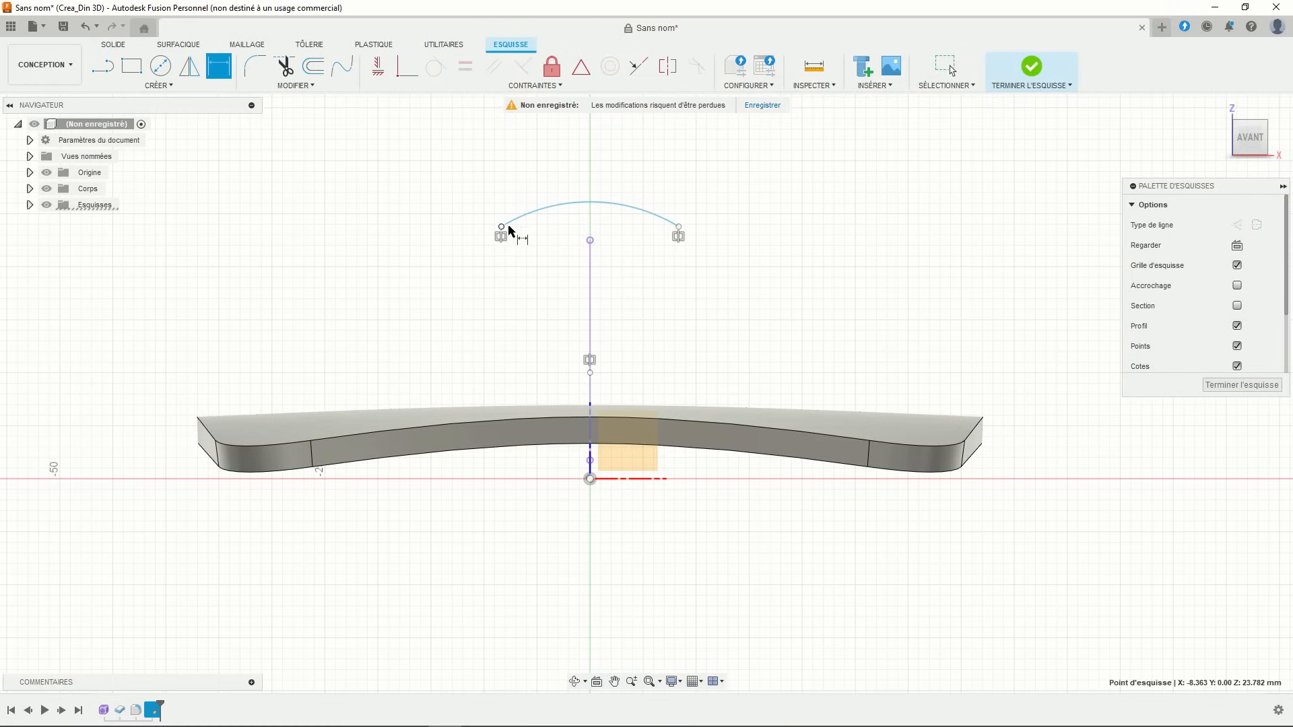
pyautogui.click(678, 227)
pyautogui.click(630, 168)
pyautogui.press('Return')
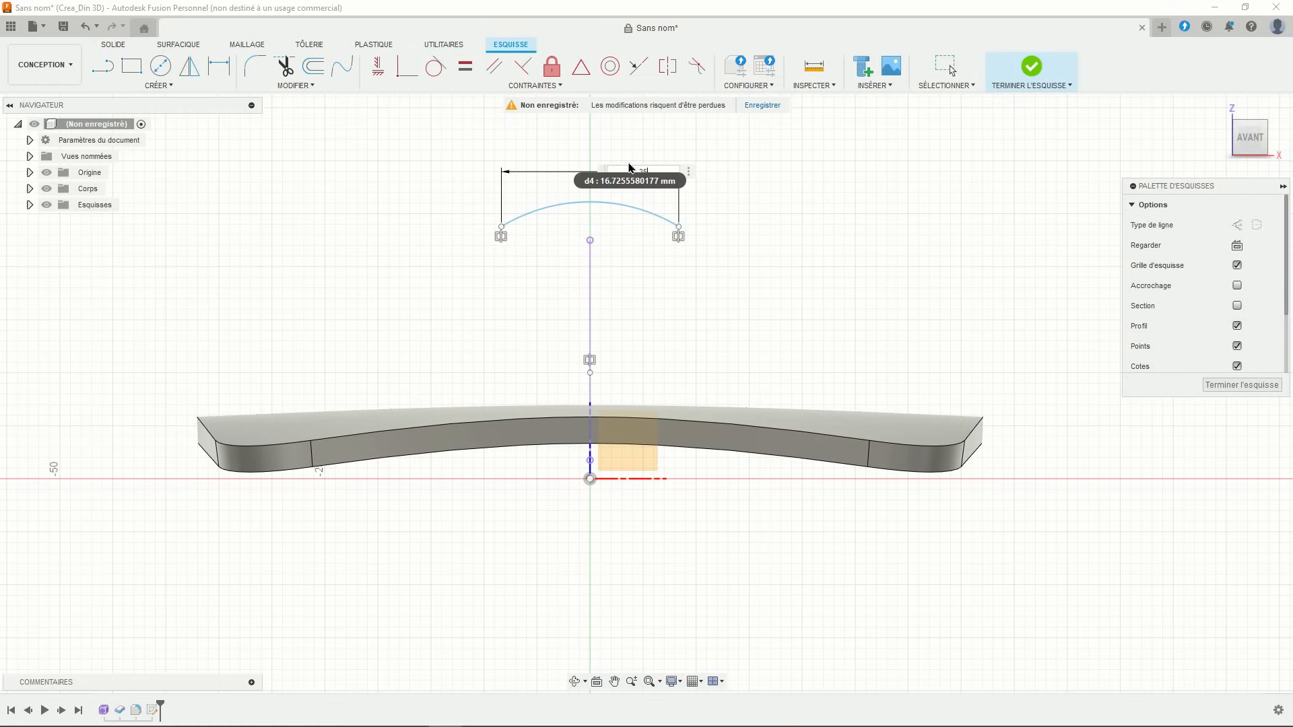
pyautogui.scroll(-2, 520, 269)
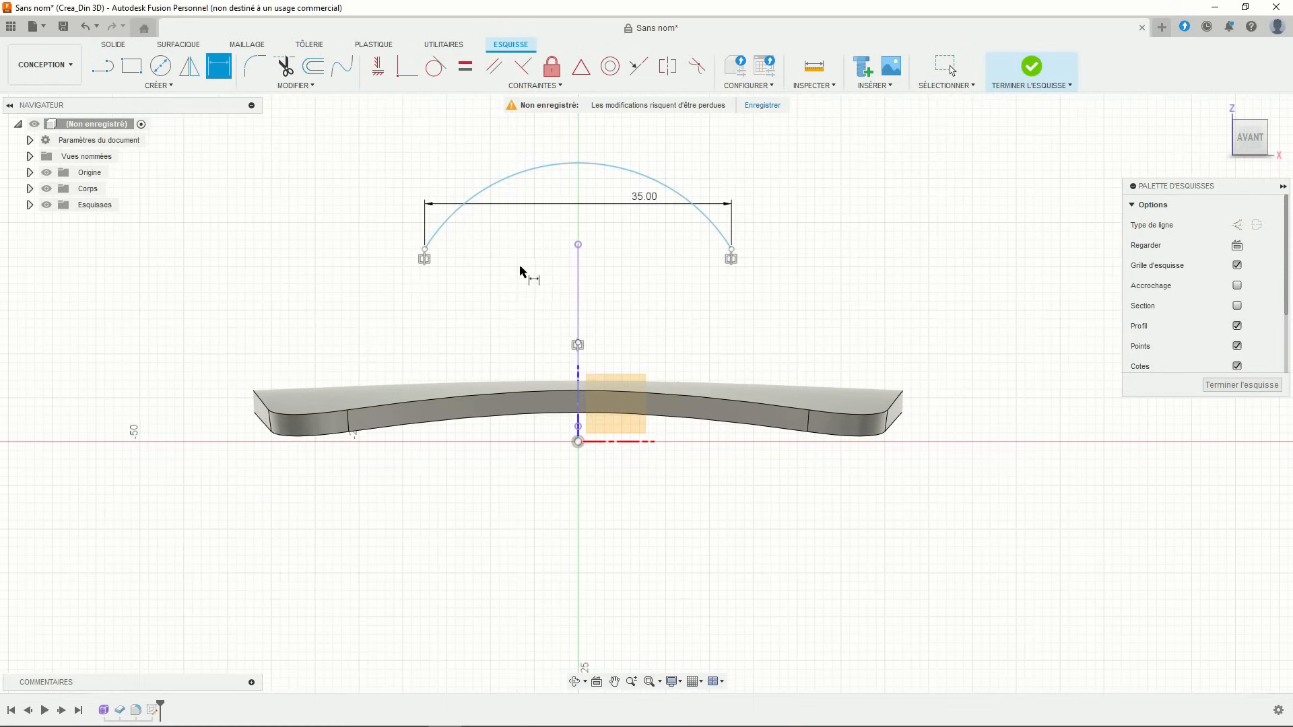
pyautogui.press('Escape')
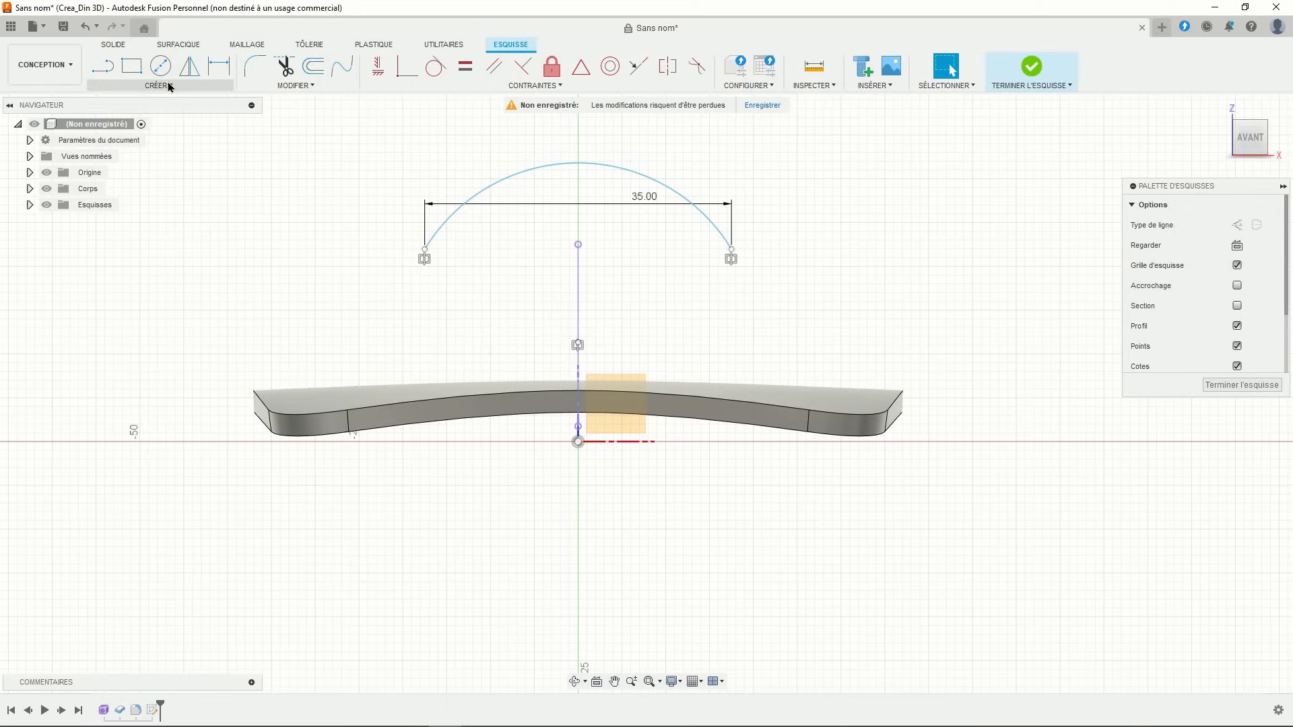
# - Dimension the arc's height from its top point to its left endpoint as 5.00
pyautogui.click(169, 86)
pyautogui.click(144, 221)
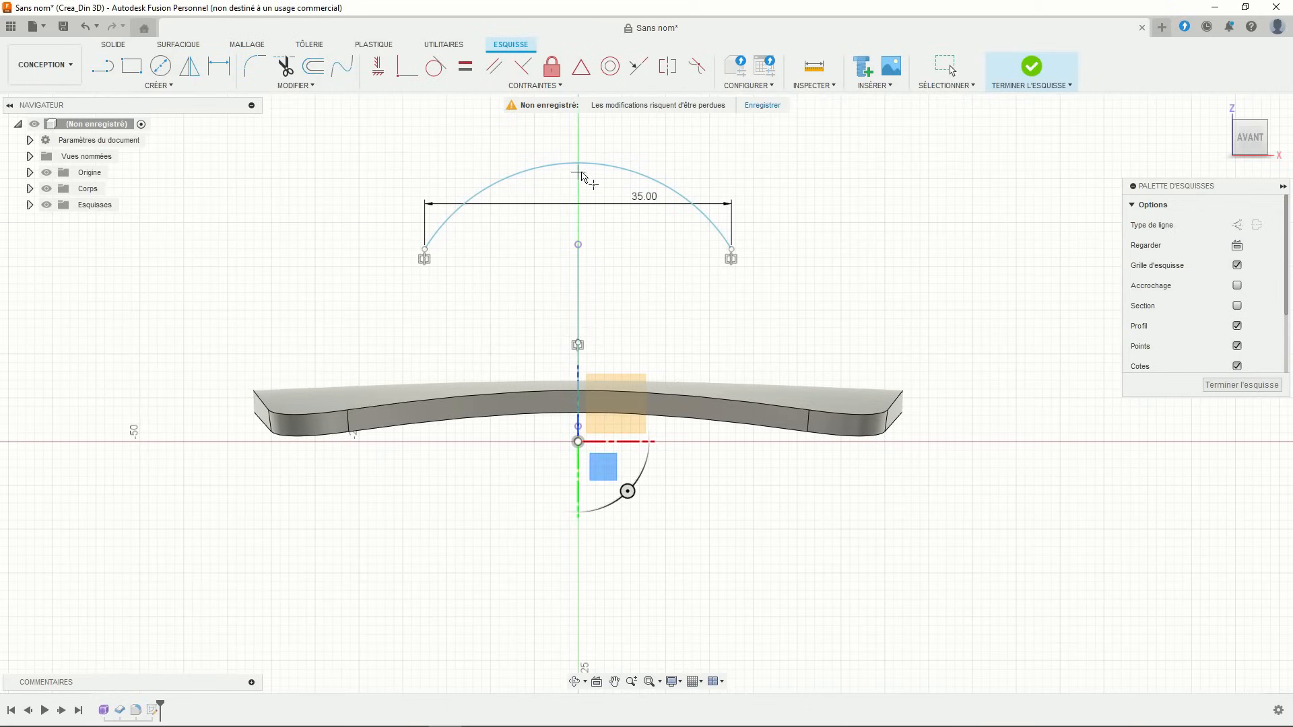
pyautogui.click(231, 73)
pyautogui.click(577, 164)
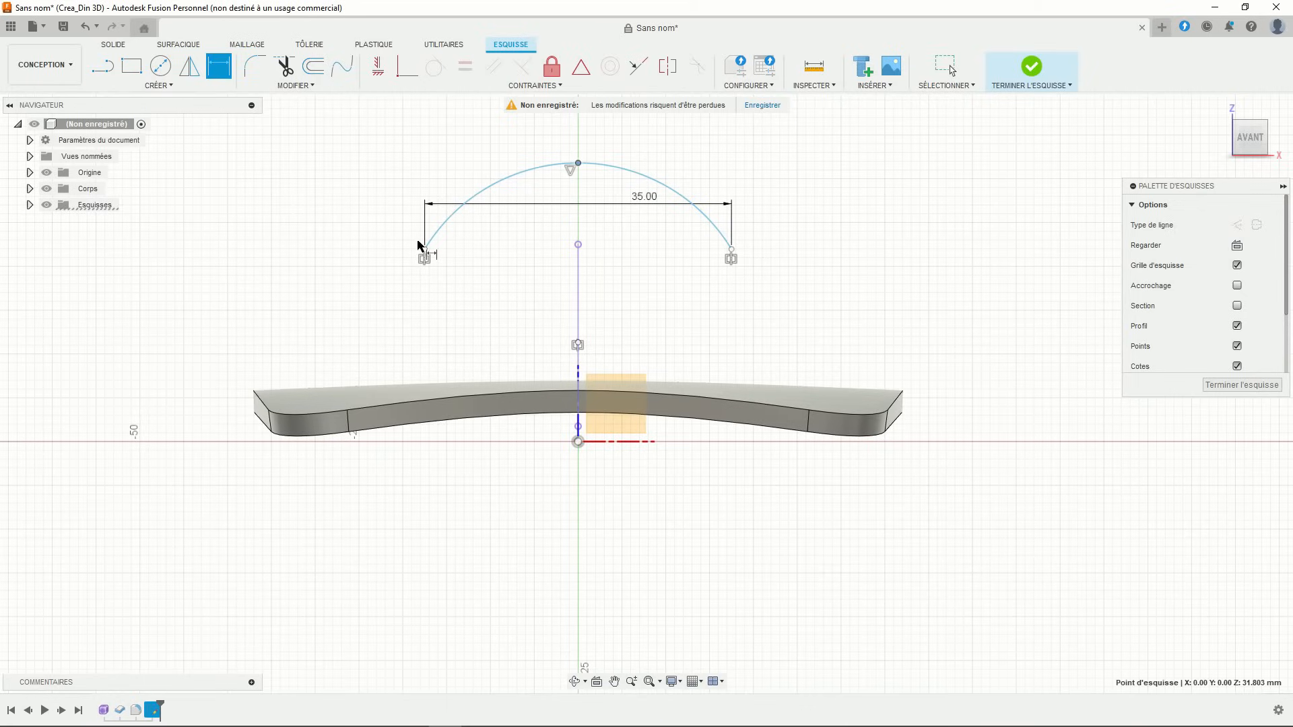
pyautogui.click(425, 250)
pyautogui.click(349, 208)
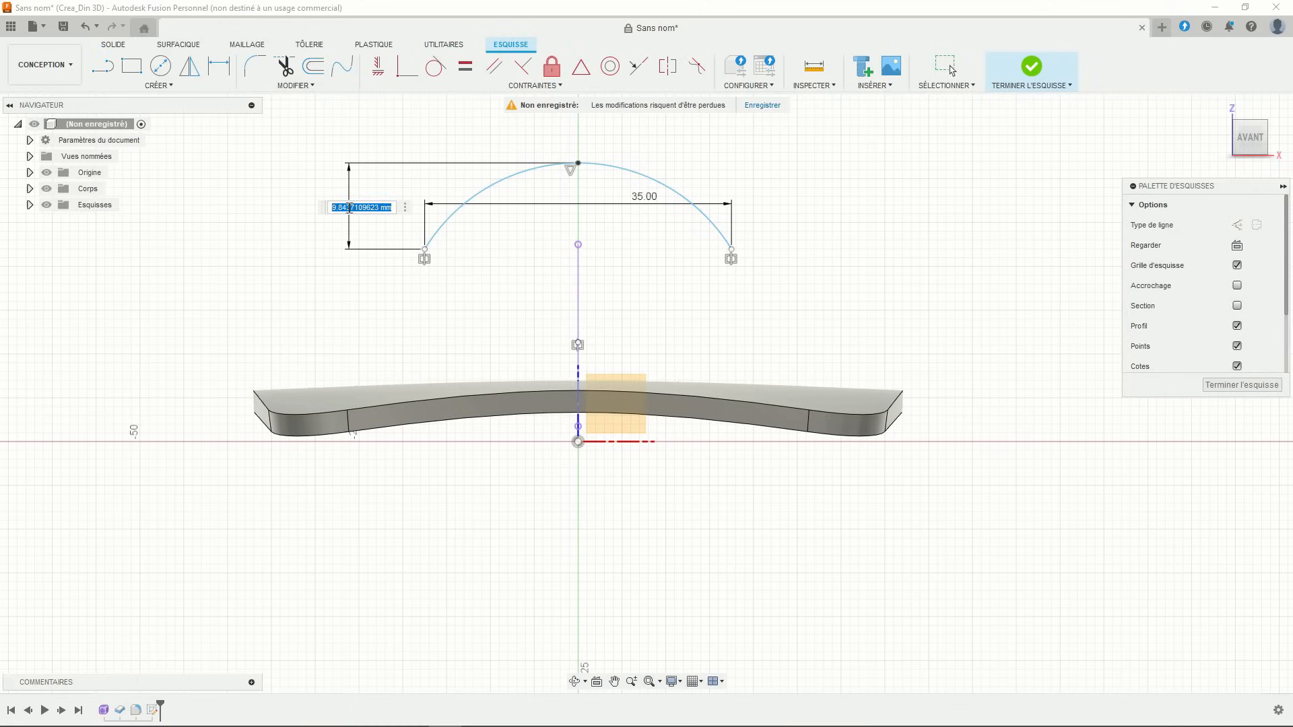
pyautogui.write('5')
pyautogui.press('Return')
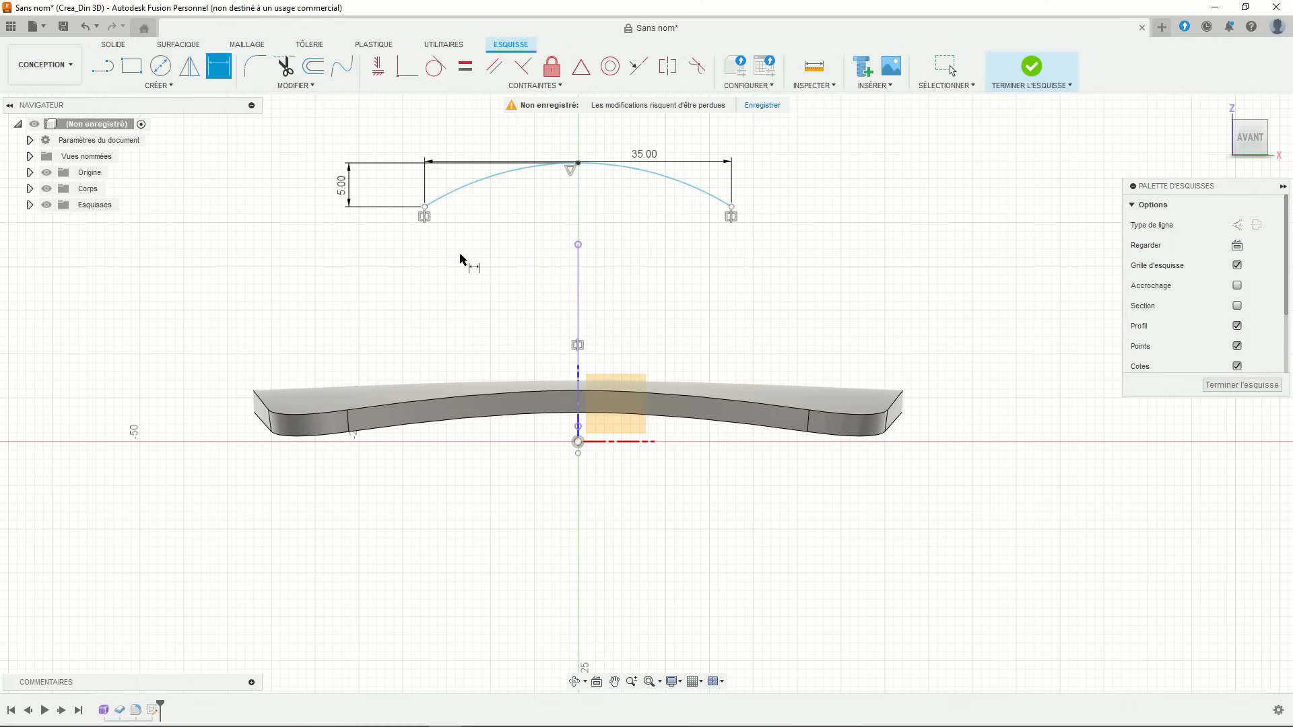
pyautogui.moveTo(489, 271); pyautogui.dragTo(457, 307, button='middle')
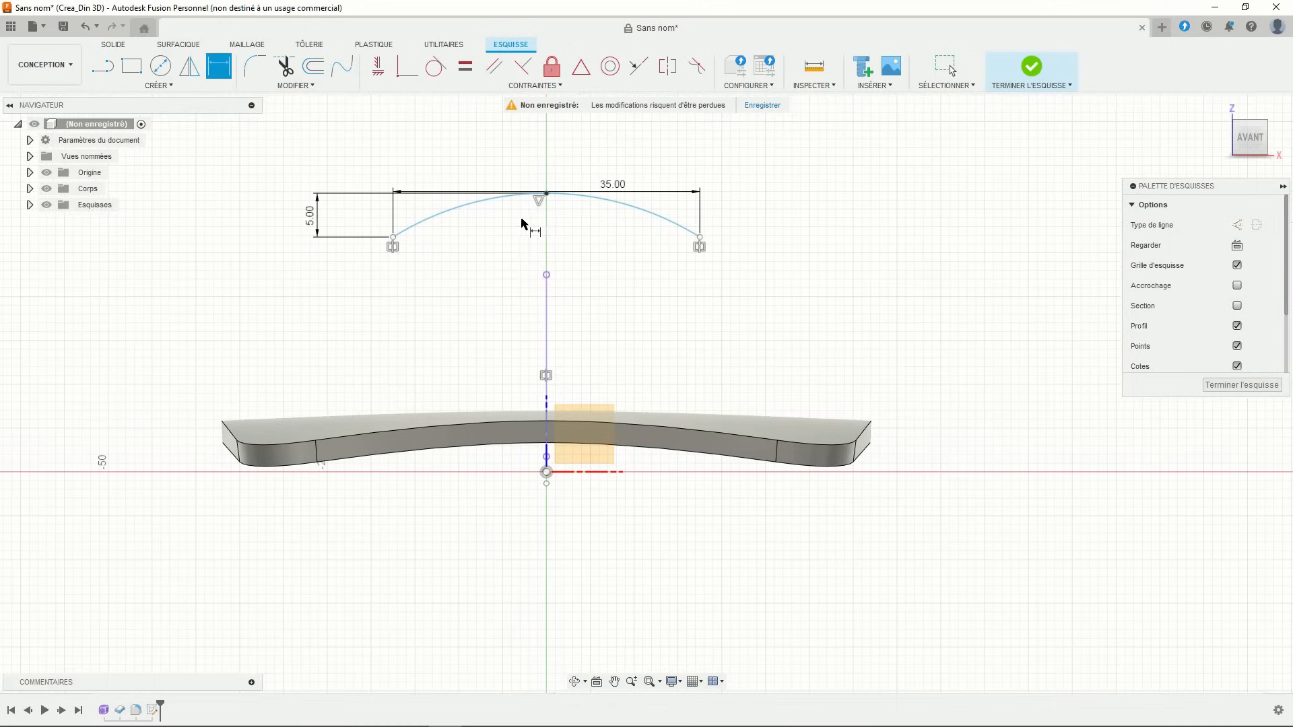
pyautogui.click(583, 196)
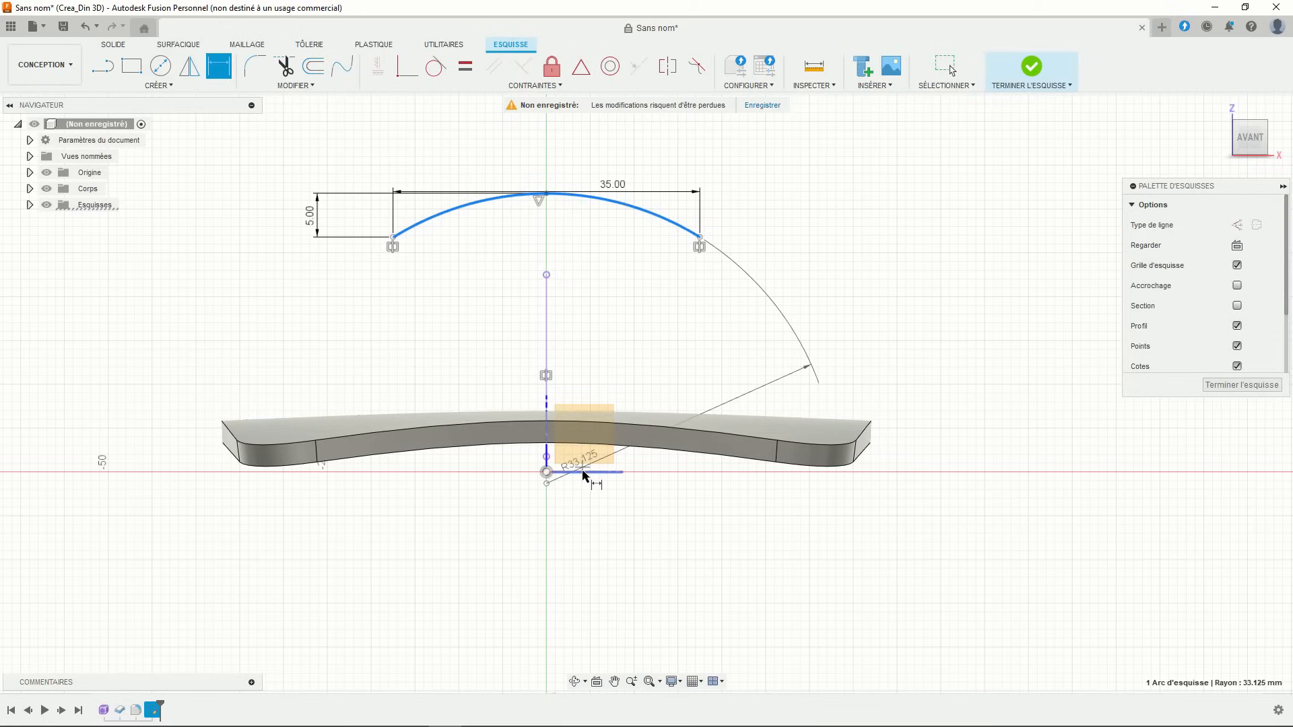
pyautogui.press('Escape')
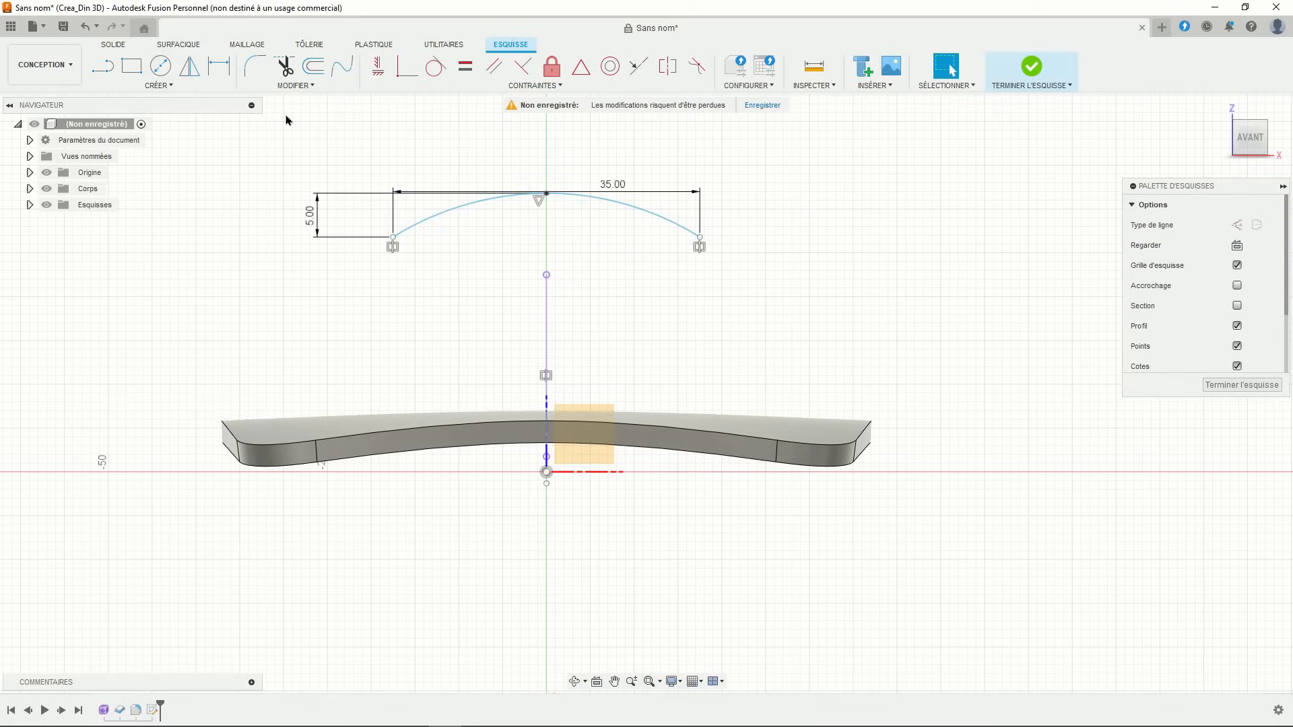
# - Fix the arc's top point 22.50 above the horizontal origin axis
pyautogui.click(219, 65)
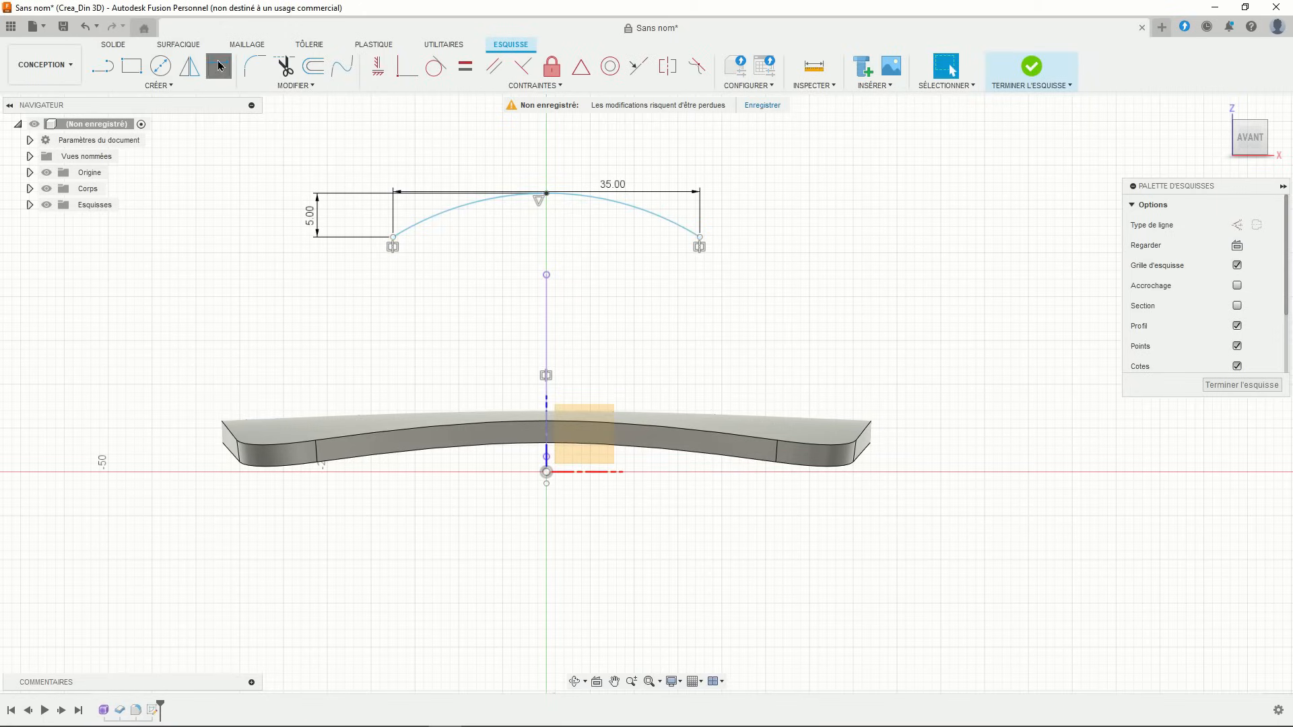
pyautogui.click(547, 194)
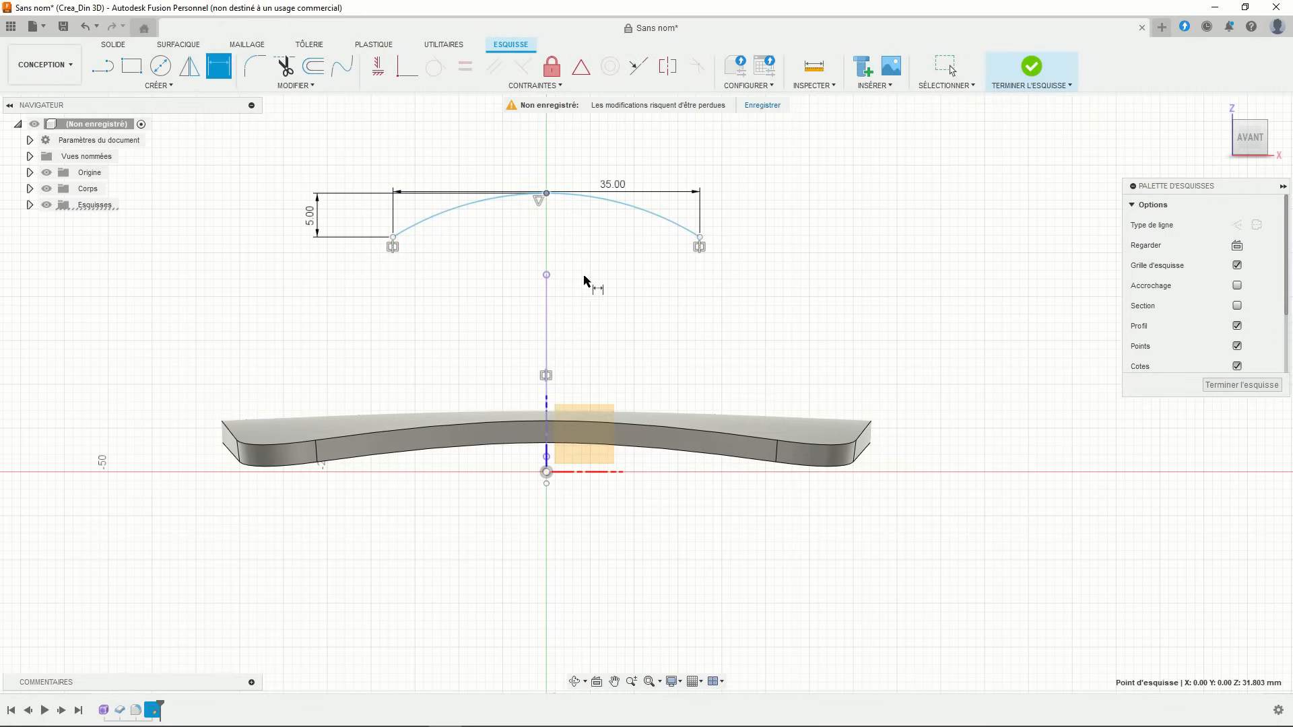
pyautogui.click(602, 474)
pyautogui.click(924, 381)
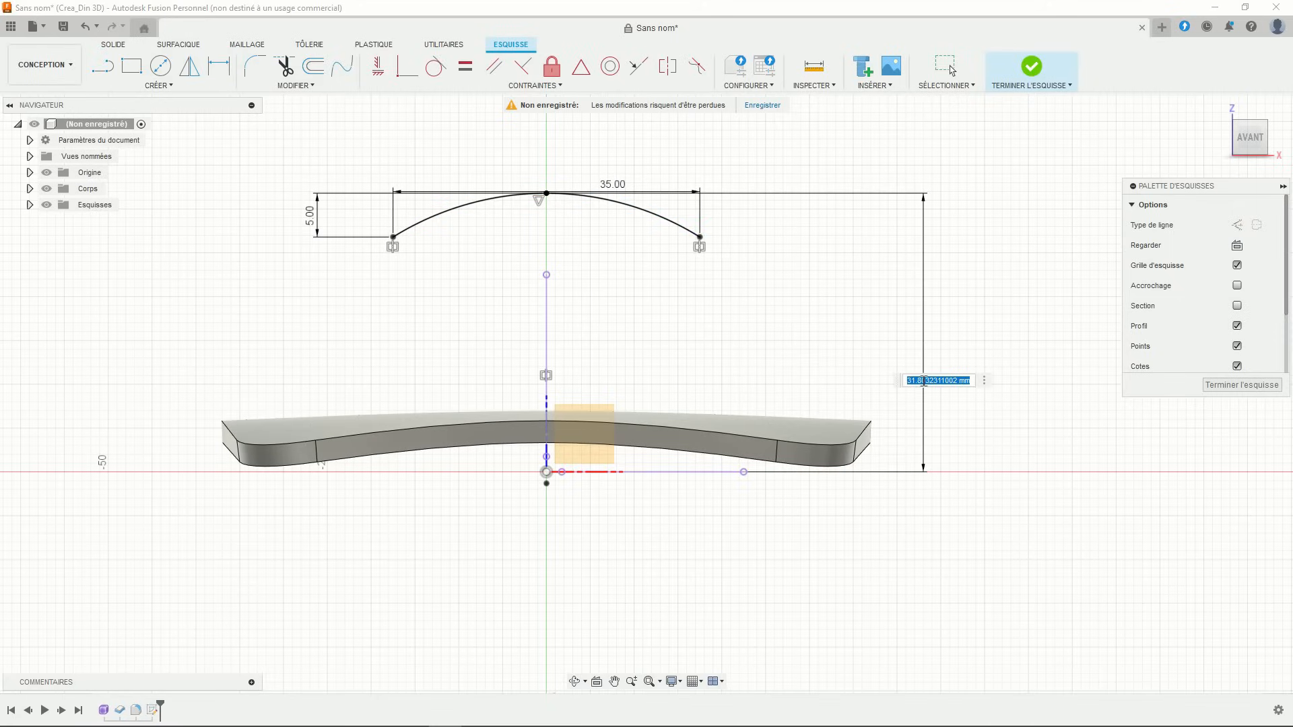
pyautogui.write('22.5')
pyautogui.press('Return')
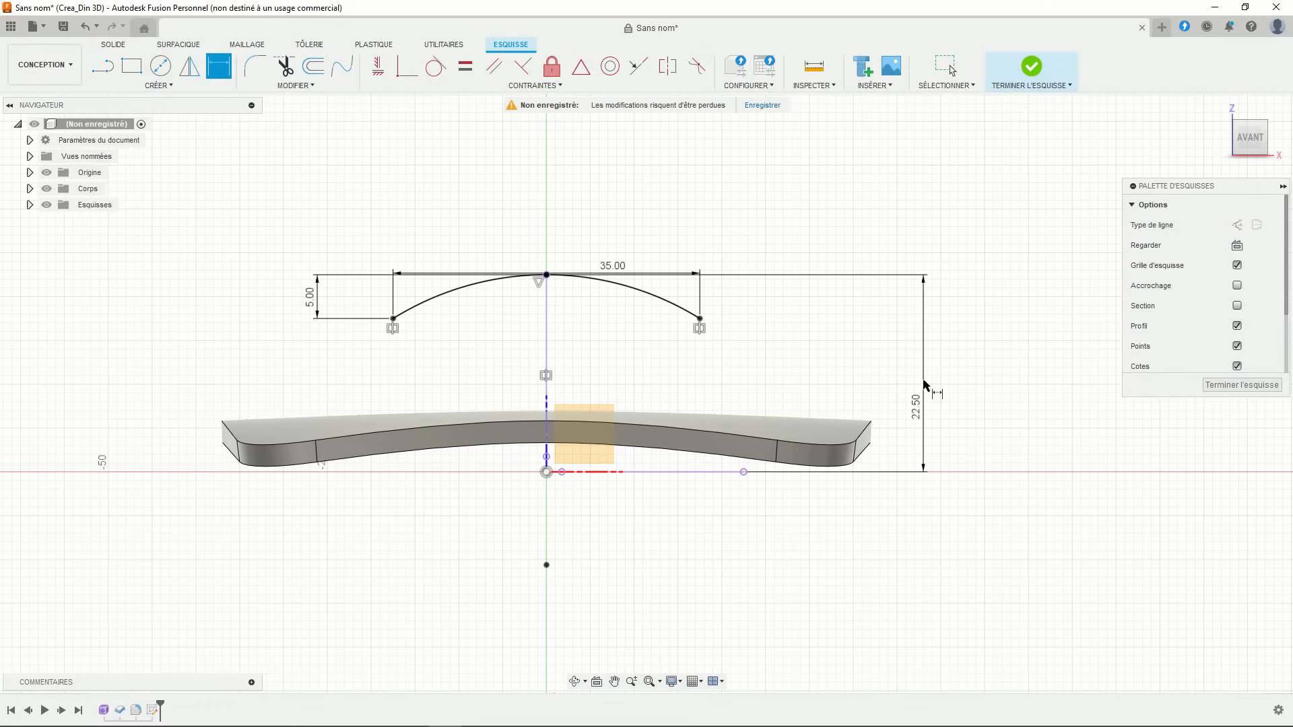
pyautogui.press('Escape')
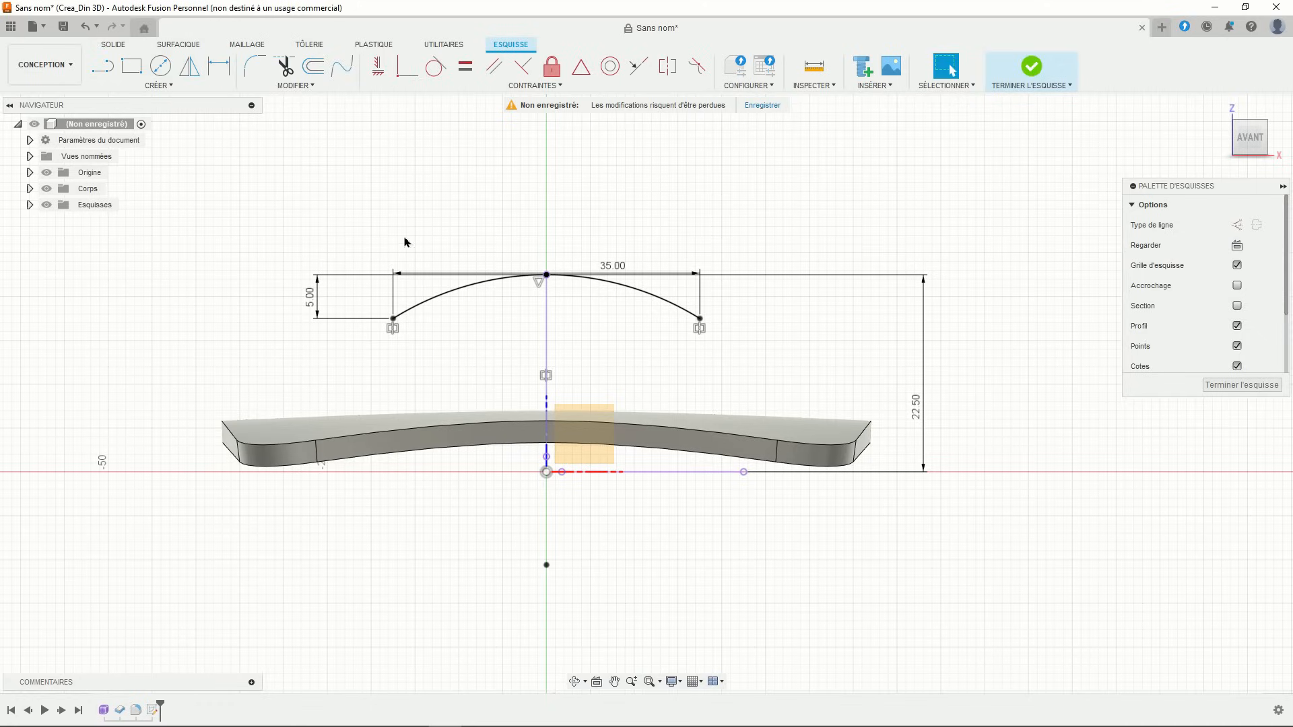
# - Drag the 5.00 dimension label aside and reframe the view around the arc
pyautogui.moveTo(401, 278)
pyautogui.mouseDown()
pyautogui.moveTo(364, 235)
pyautogui.moveTo(367, 181)
pyautogui.mouseUp()
pyautogui.scroll(4, 480, 255)
pyautogui.scroll(-3, 497, 231)
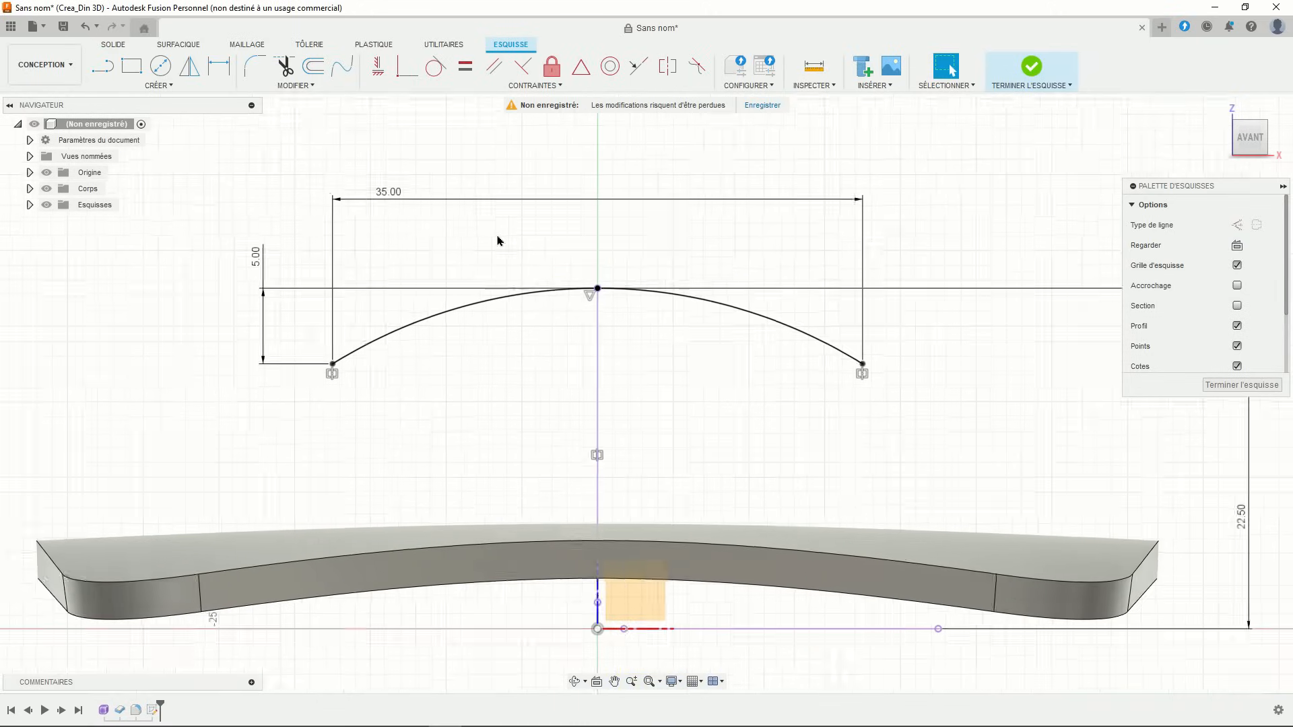
pyautogui.moveTo(496, 234); pyautogui.dragTo(453, 222, button='middle')
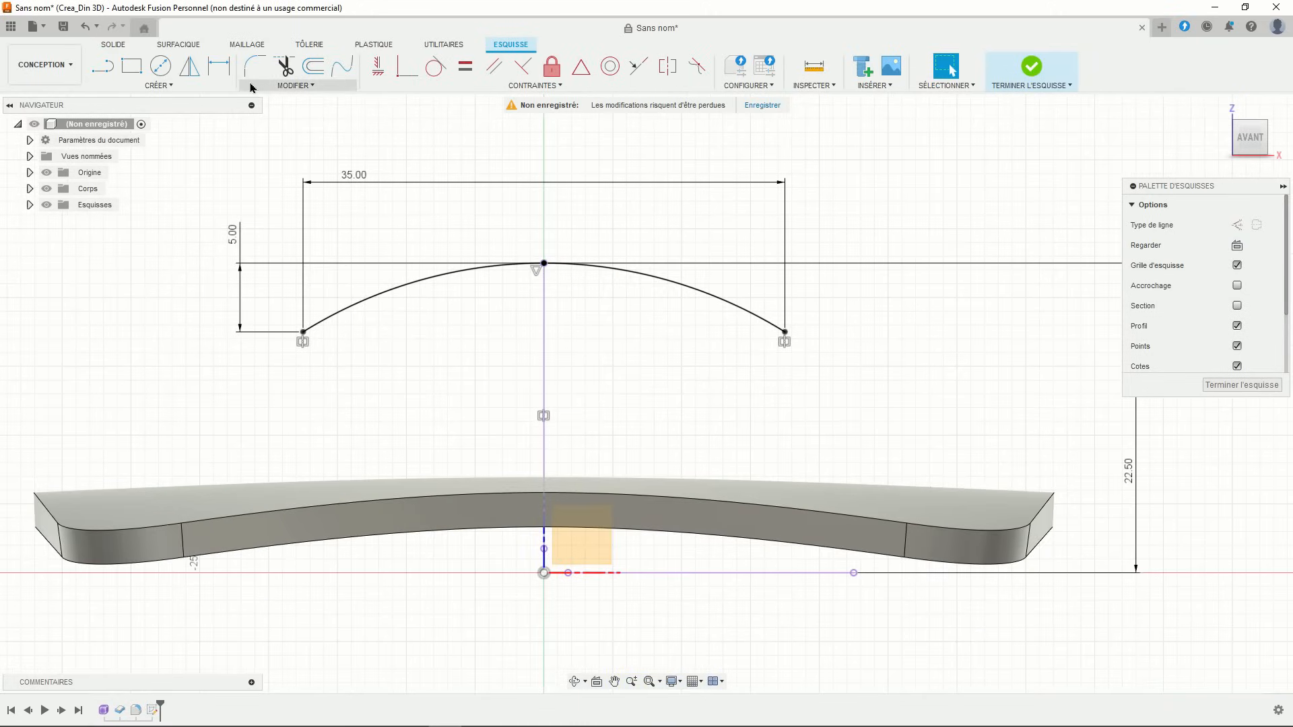
# - Offset the arc by -2.5 to create a parallel inner arc below it
pyautogui.click(314, 65)
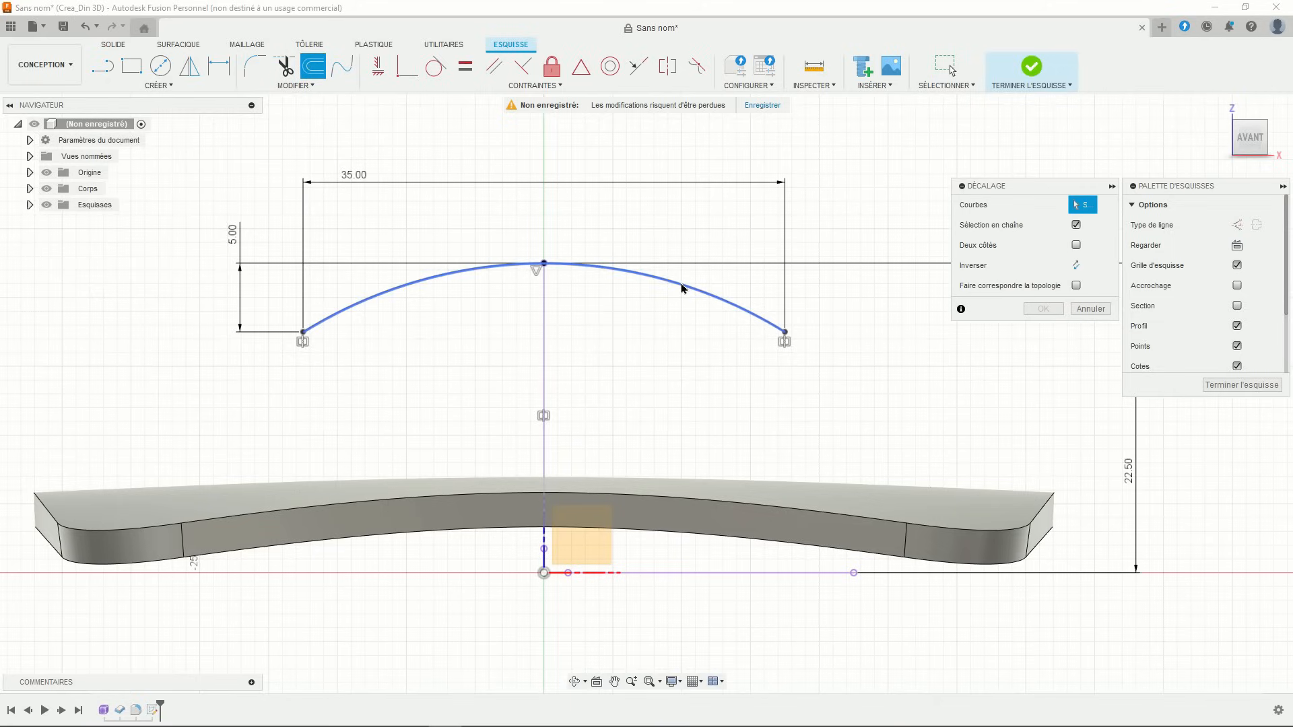
pyautogui.click(687, 284)
pyautogui.moveTo(684, 276); pyautogui.dragTo(659, 305)
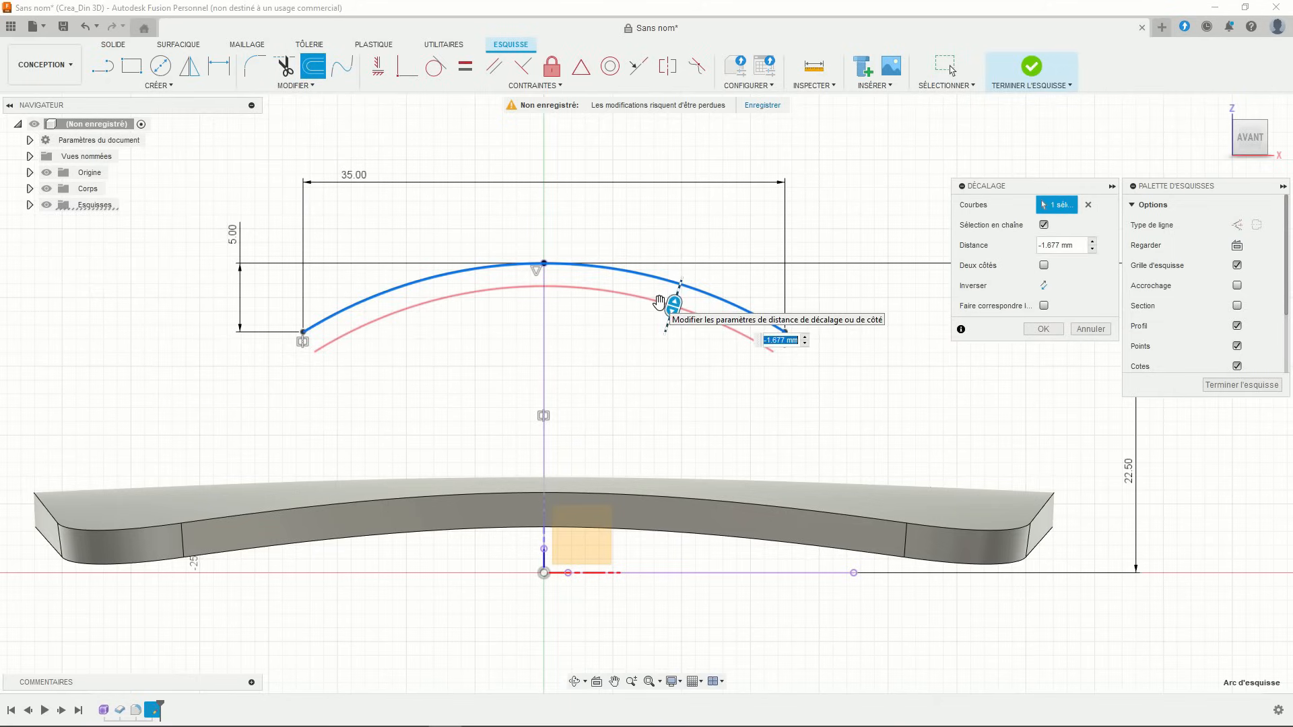
pyautogui.write('-2.5')
pyautogui.press('Return')
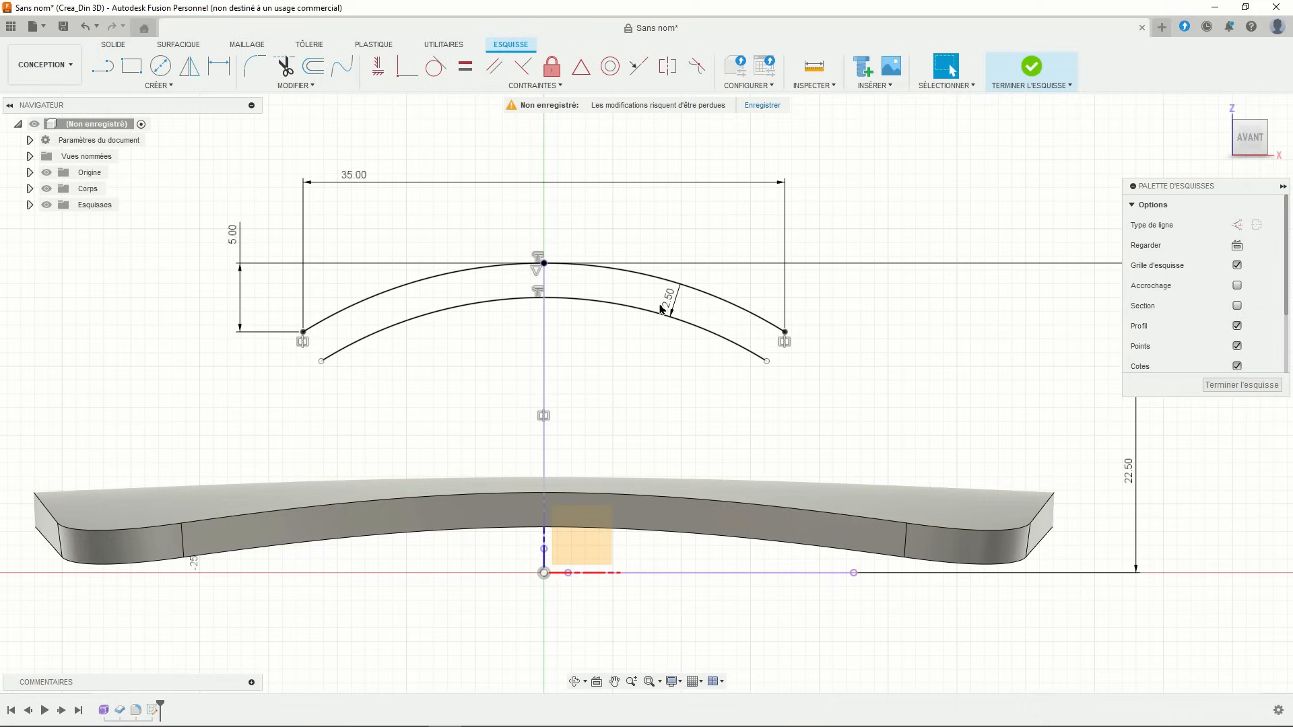
# - Close both ends of the band with tangent arc end caps
pyautogui.click(158, 85)
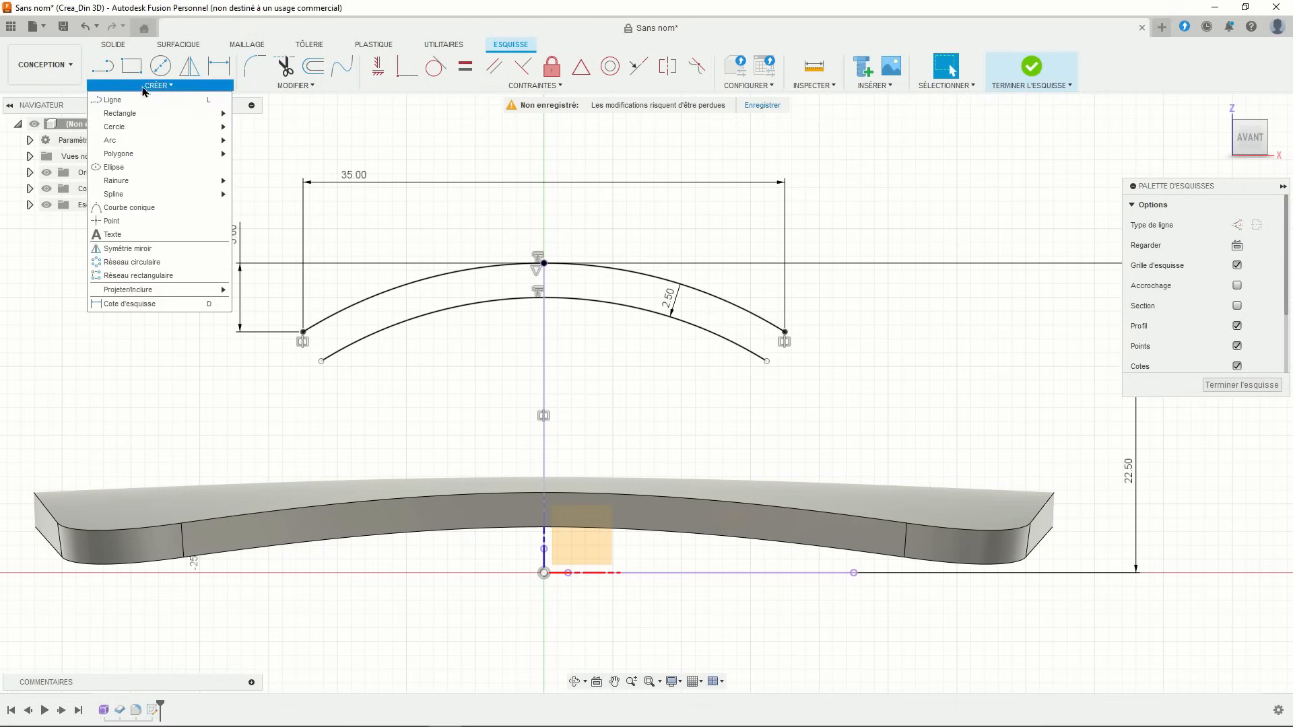
pyautogui.moveTo(151, 143)
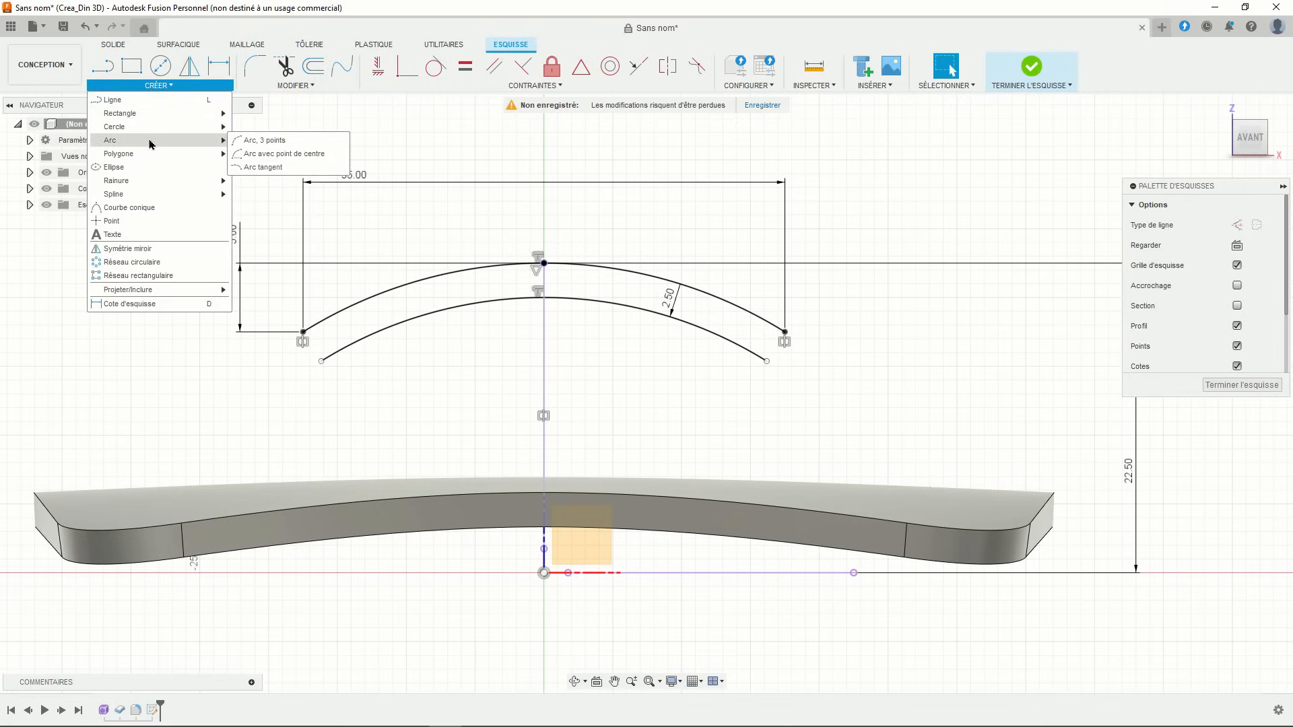
pyautogui.click(262, 168)
pyautogui.click(786, 334)
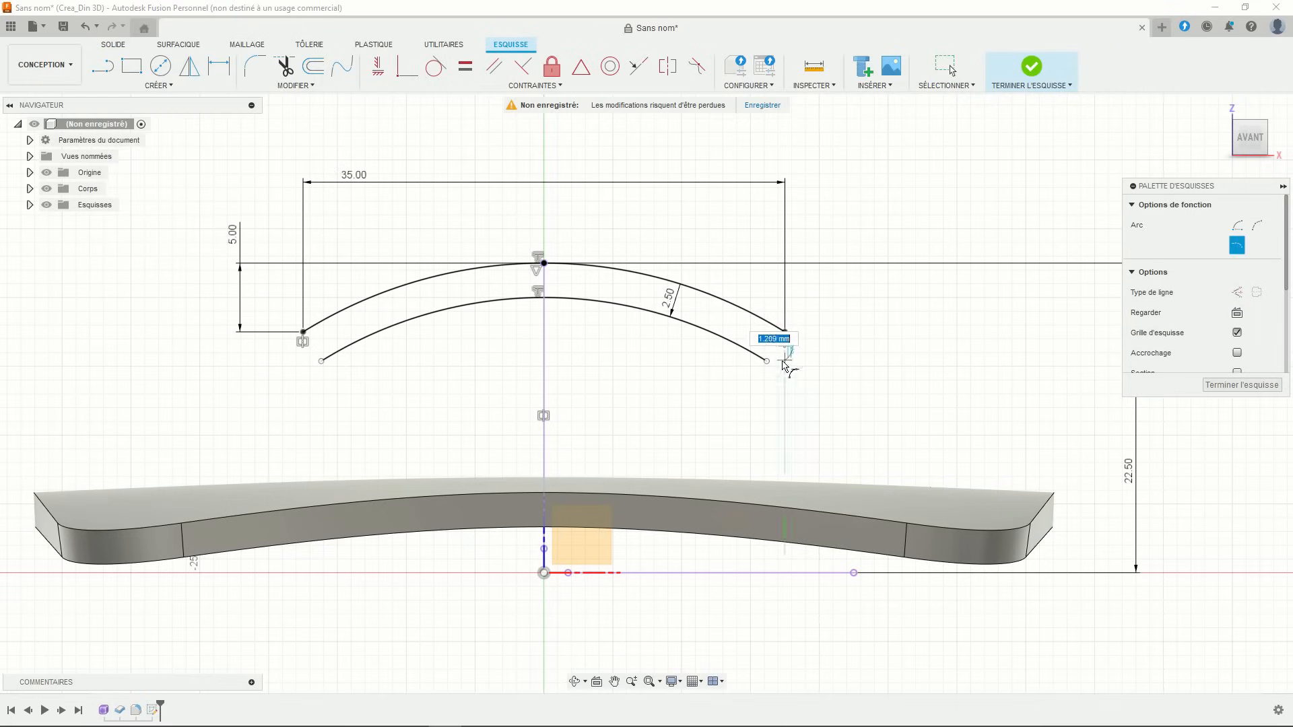
pyautogui.click(770, 368)
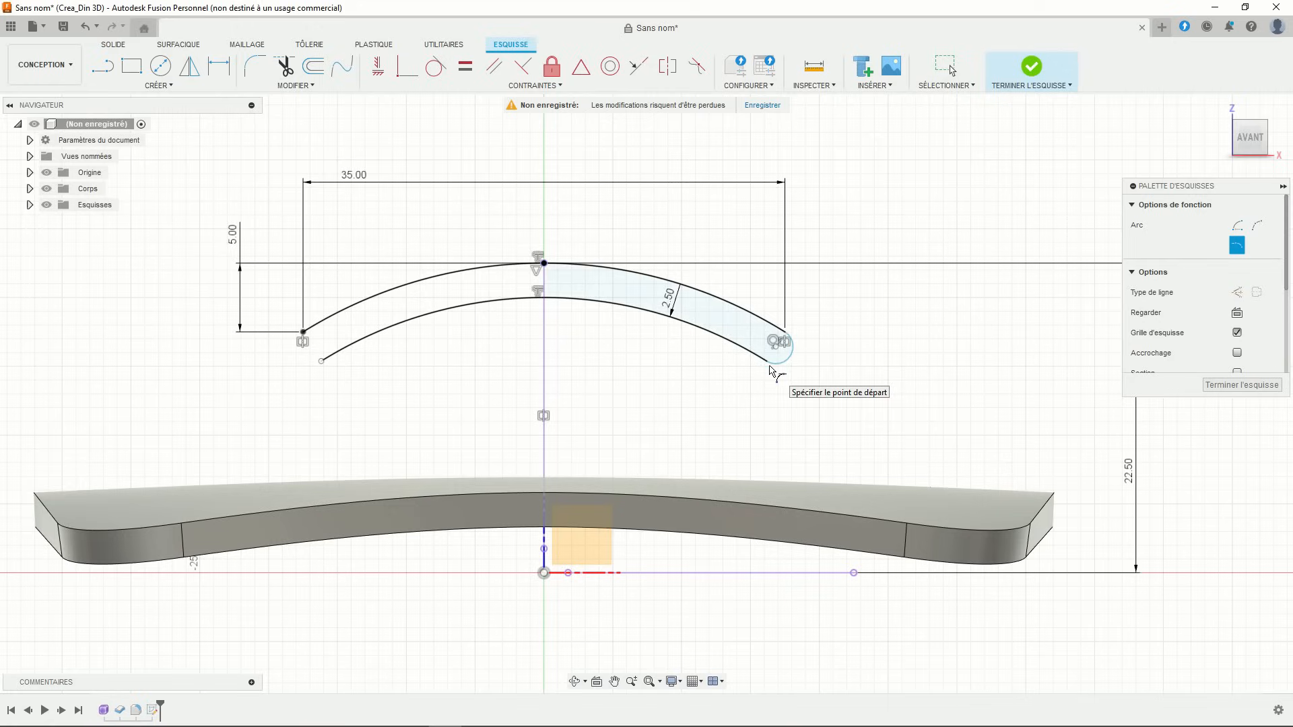
pyautogui.click(303, 334)
pyautogui.click(322, 361)
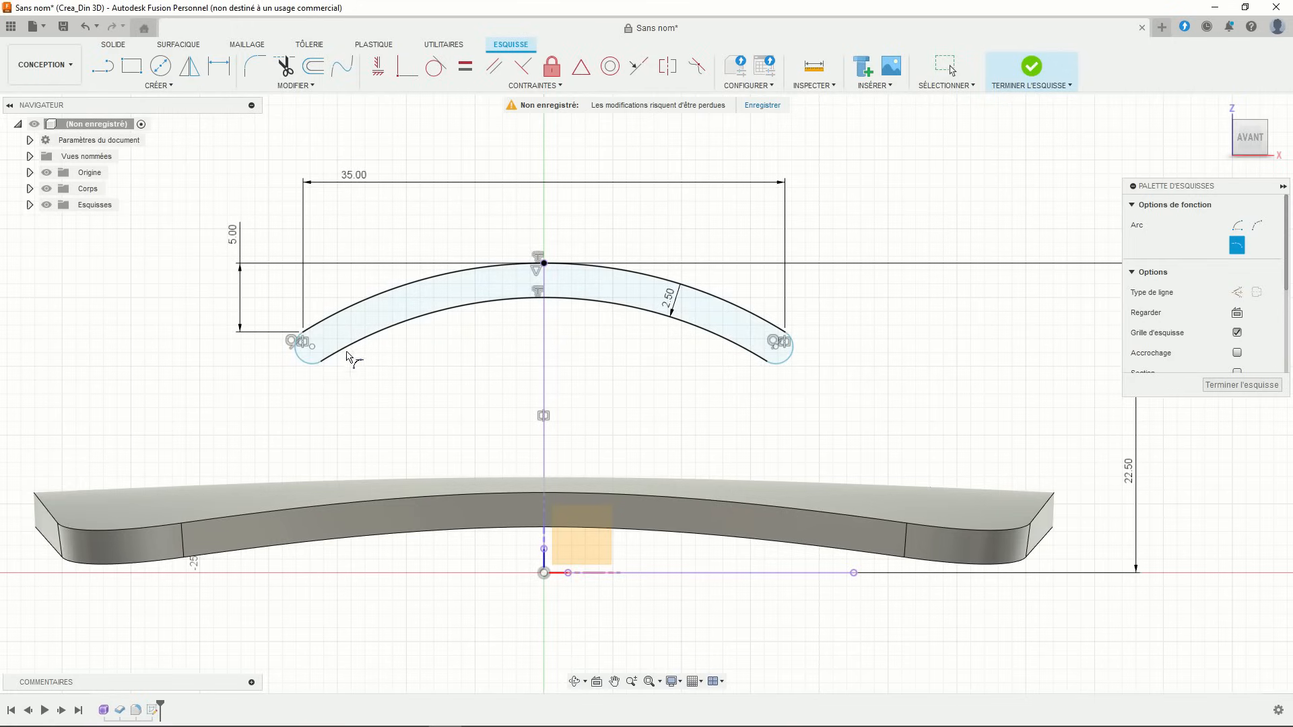
pyautogui.press('Escape')
# - Make the left and right end caps tangent to the inner arc
pyautogui.click(436, 67)
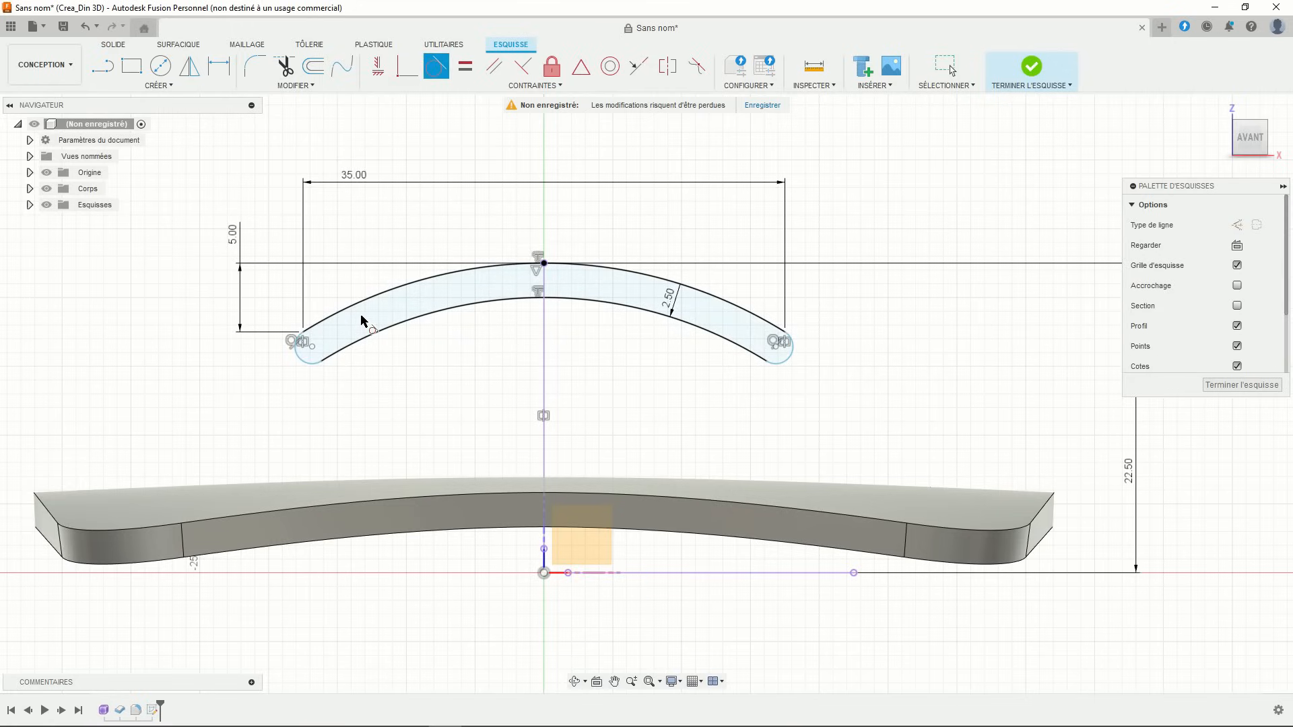
pyautogui.click(314, 367)
pyautogui.click(332, 358)
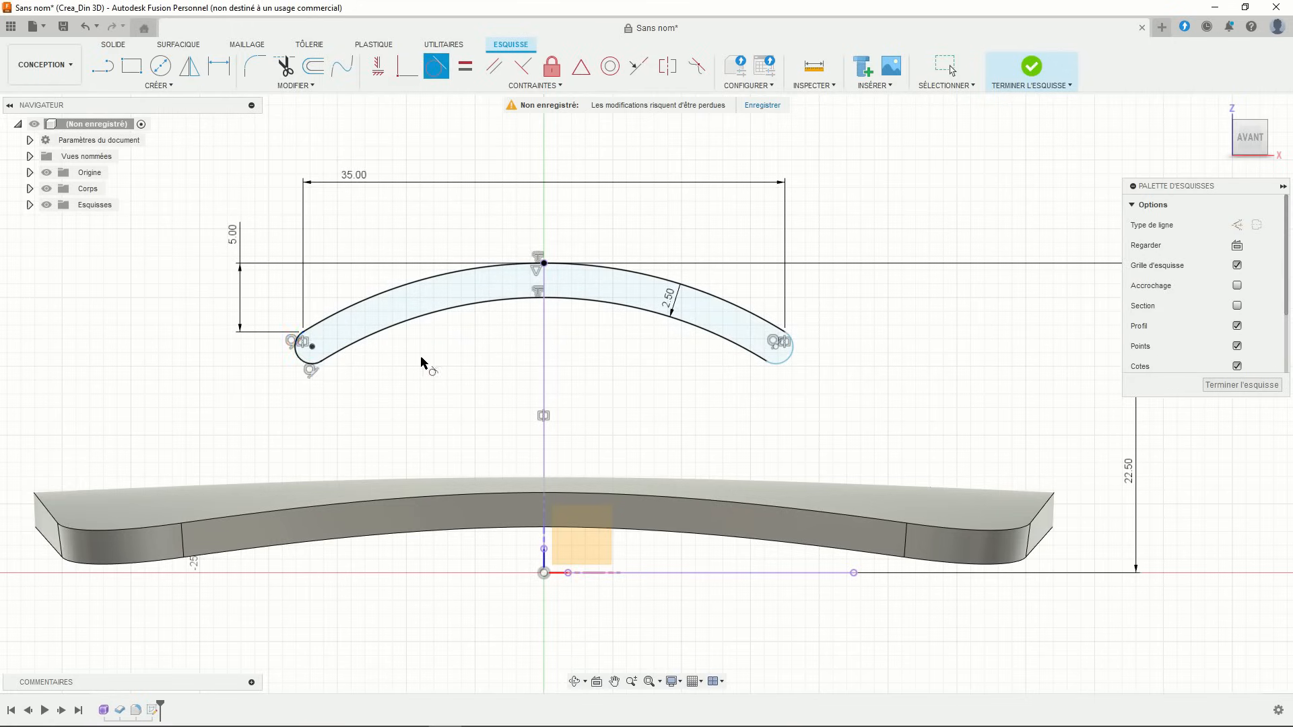
pyautogui.click(790, 364)
pyautogui.click(768, 359)
pyautogui.press('Escape')
pyautogui.scroll(2, 620, 370)
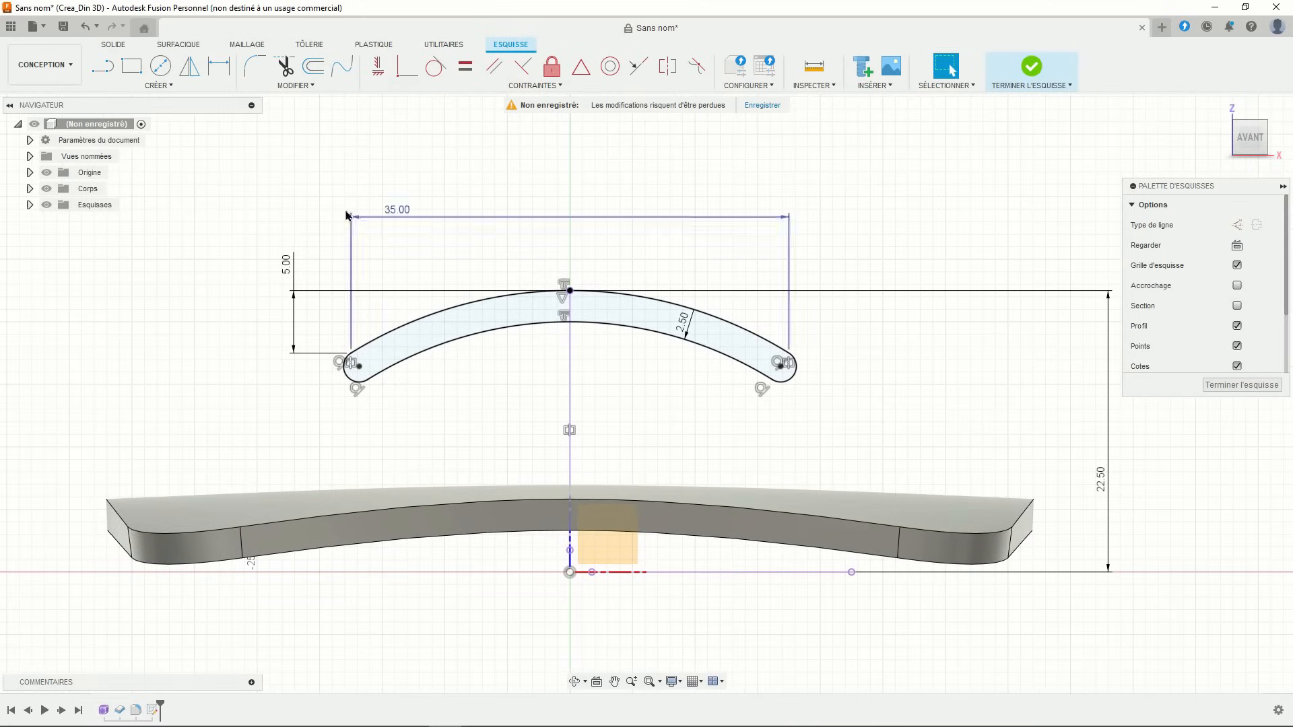
# - Project the plate's top front edge into the sketch
pyautogui.click(165, 86)
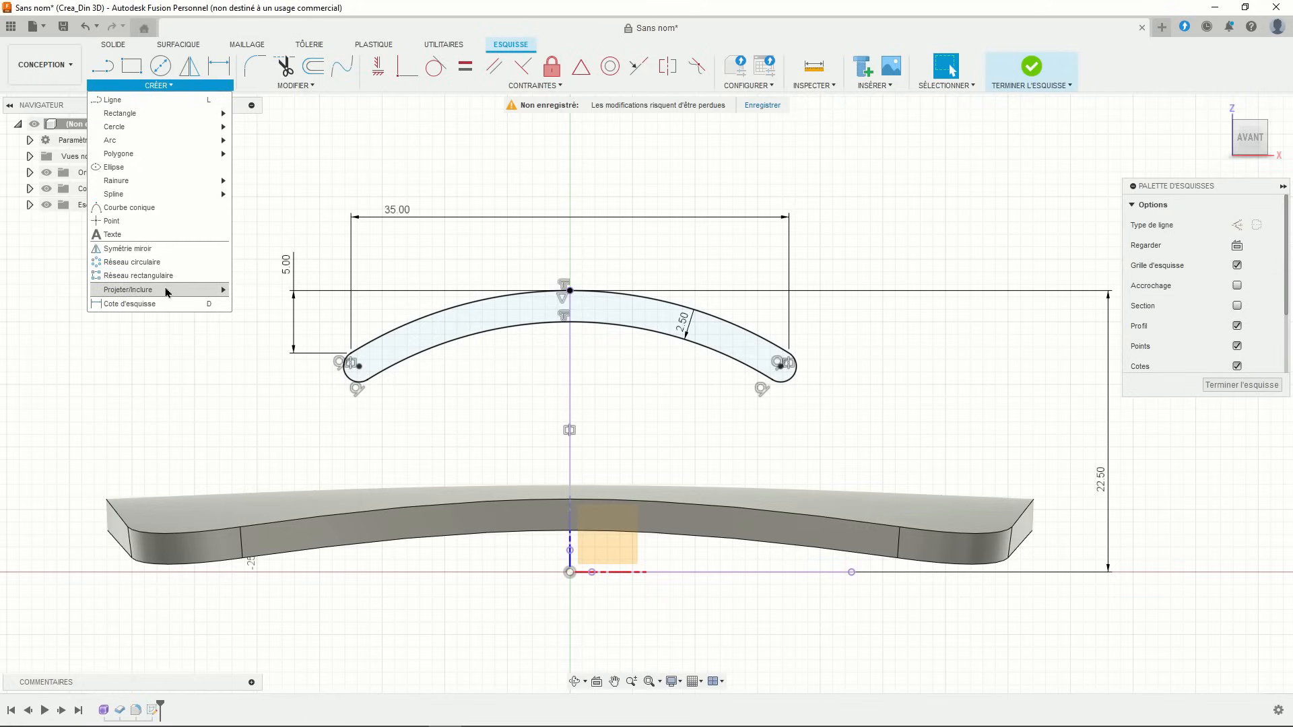
pyautogui.moveTo(208, 290)
pyautogui.click(258, 290)
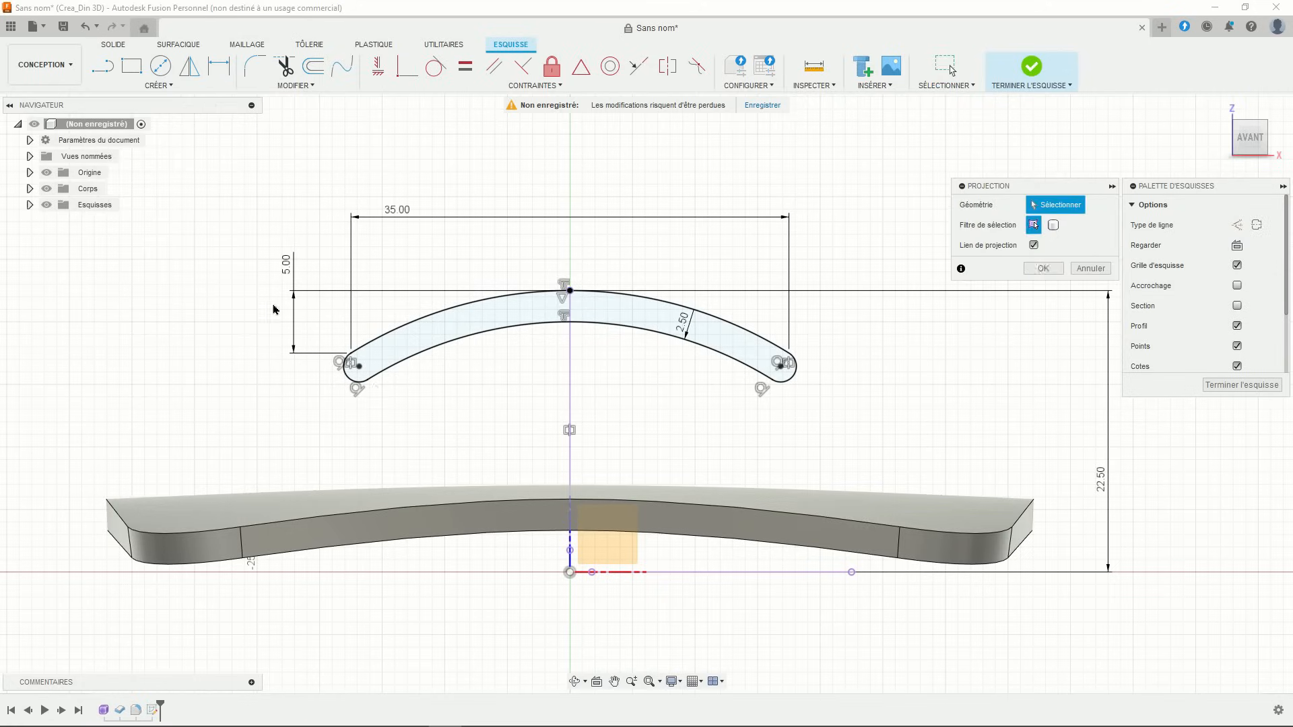
pyautogui.click(461, 508)
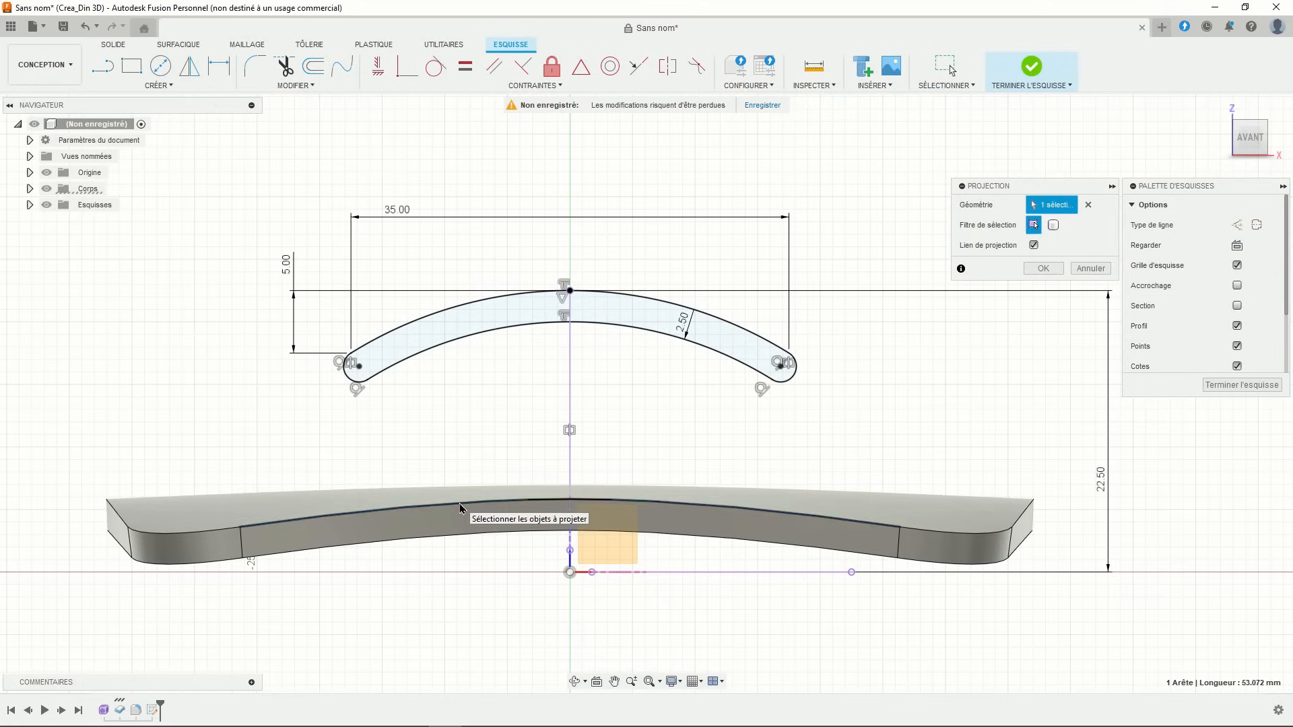
pyautogui.click(1040, 269)
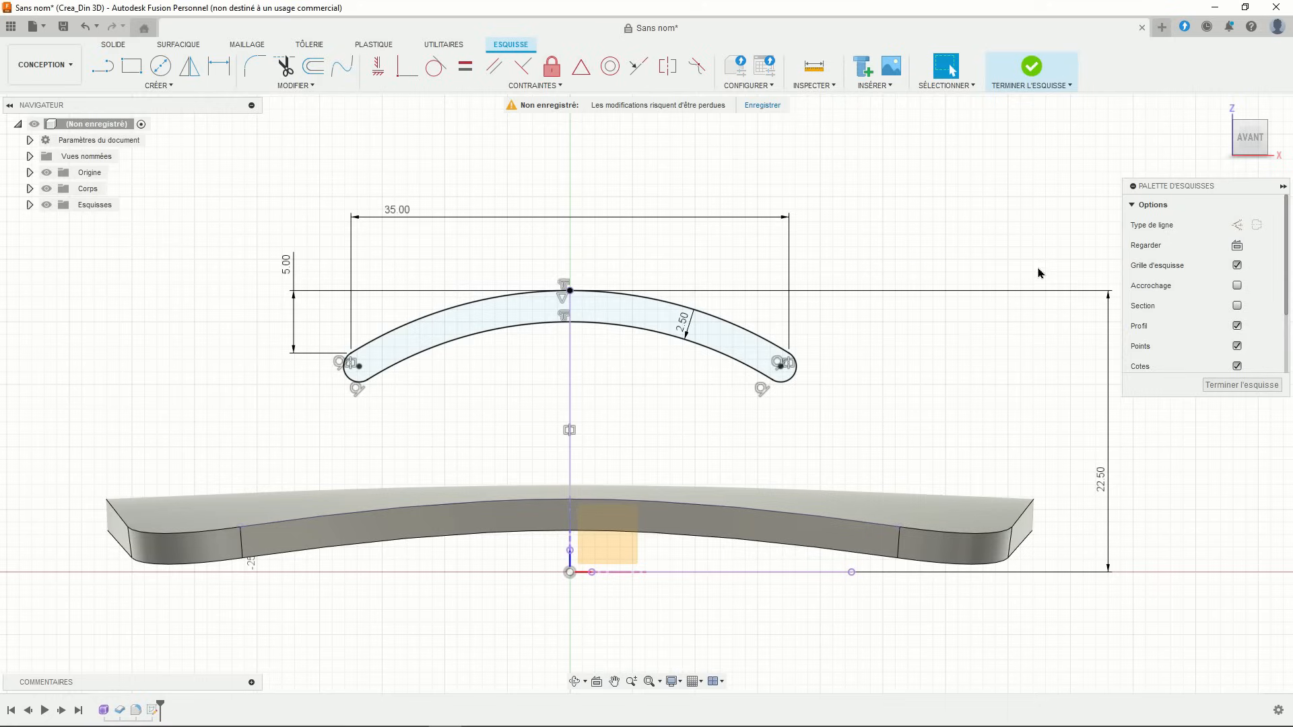
# - Draw a three-point arc rod from the plate's top edge to the band's inner edge
pyautogui.click(159, 85)
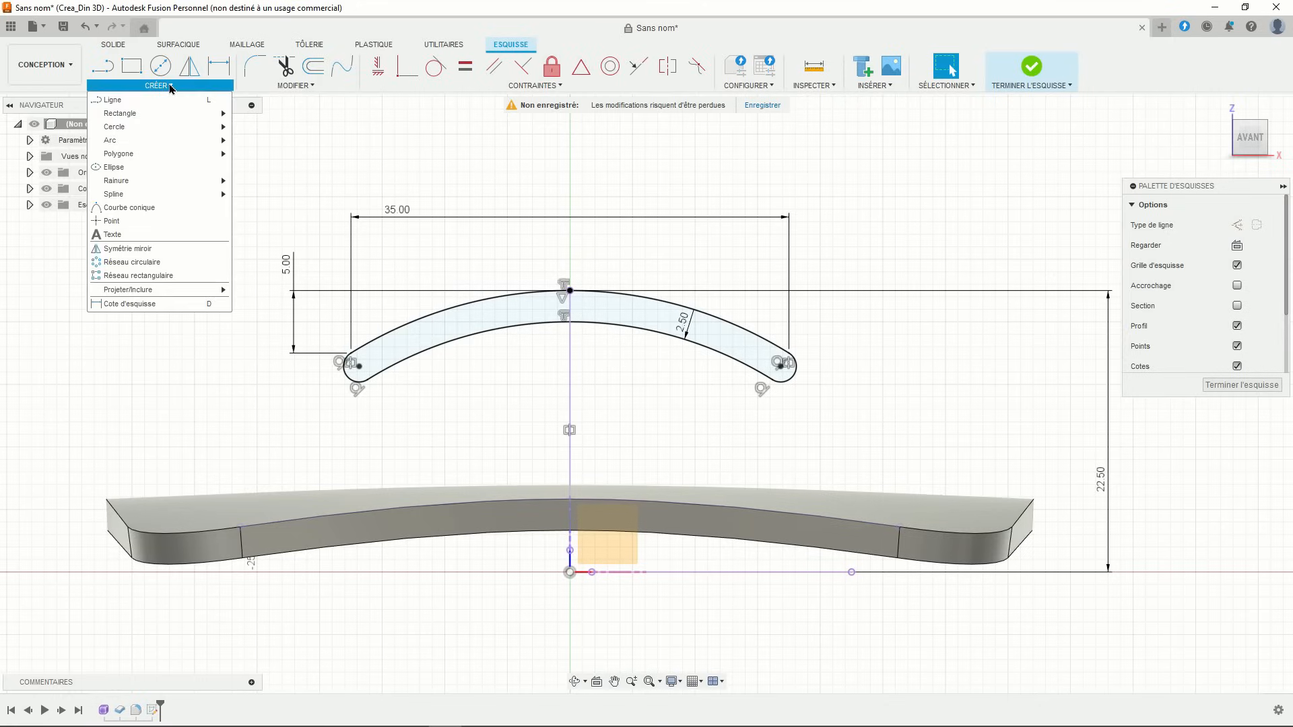
pyautogui.moveTo(154, 142)
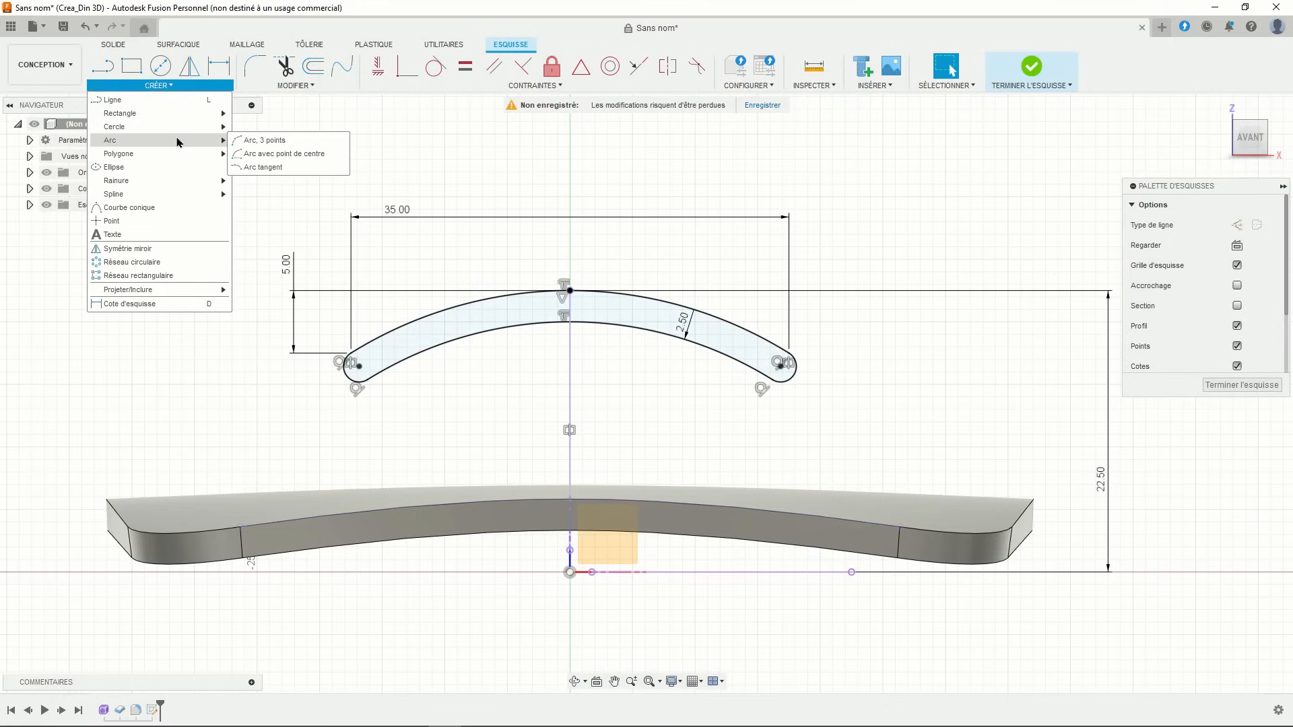
pyautogui.click(259, 140)
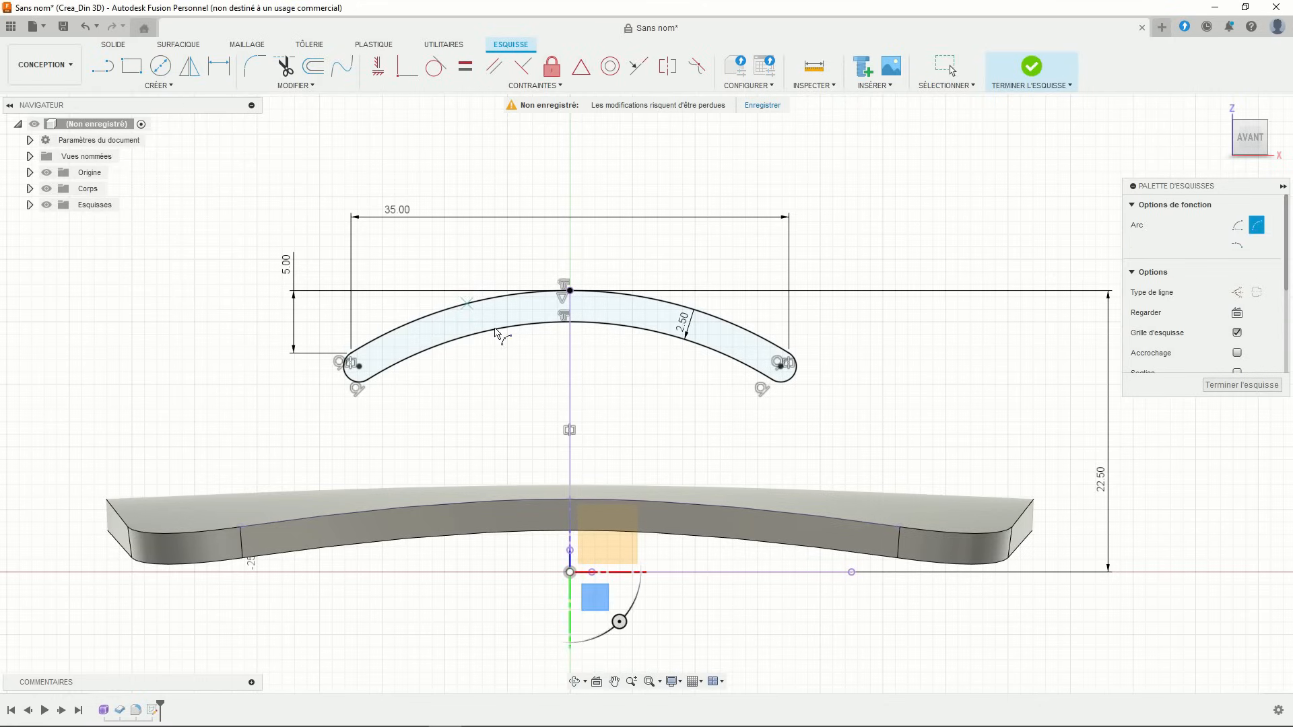
pyautogui.click(528, 500)
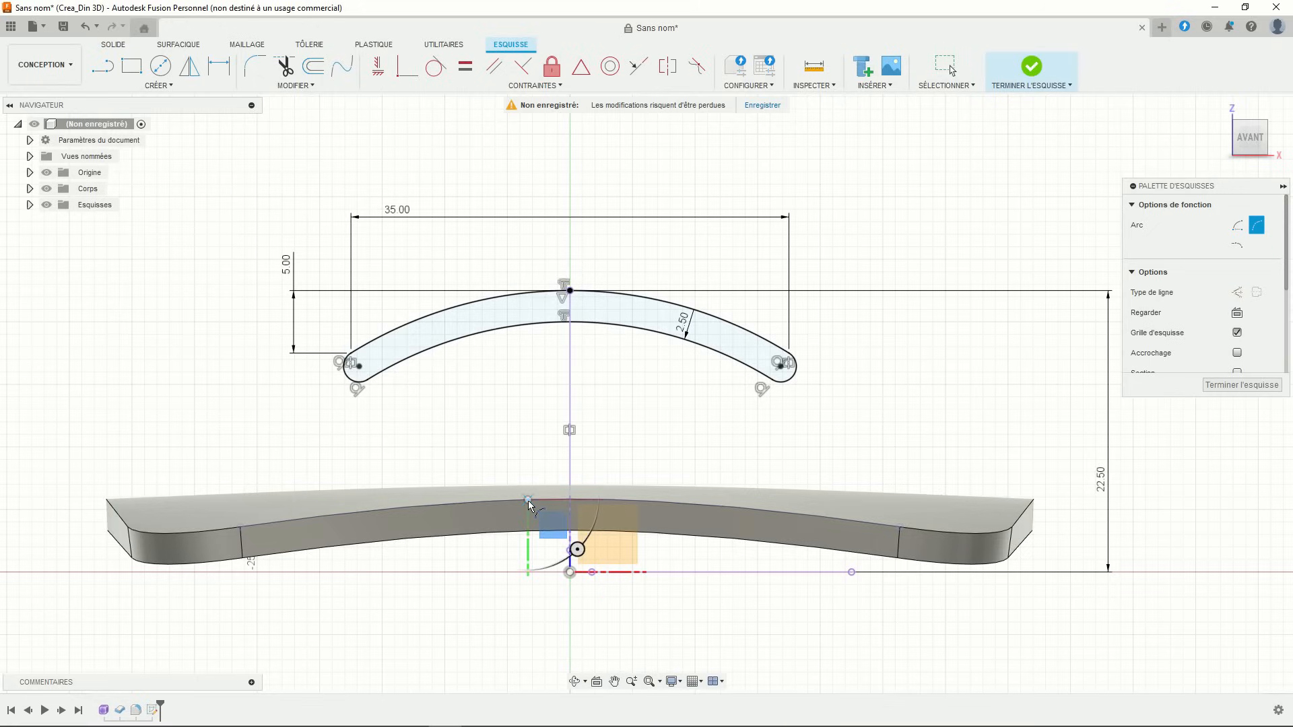
pyautogui.click(496, 332)
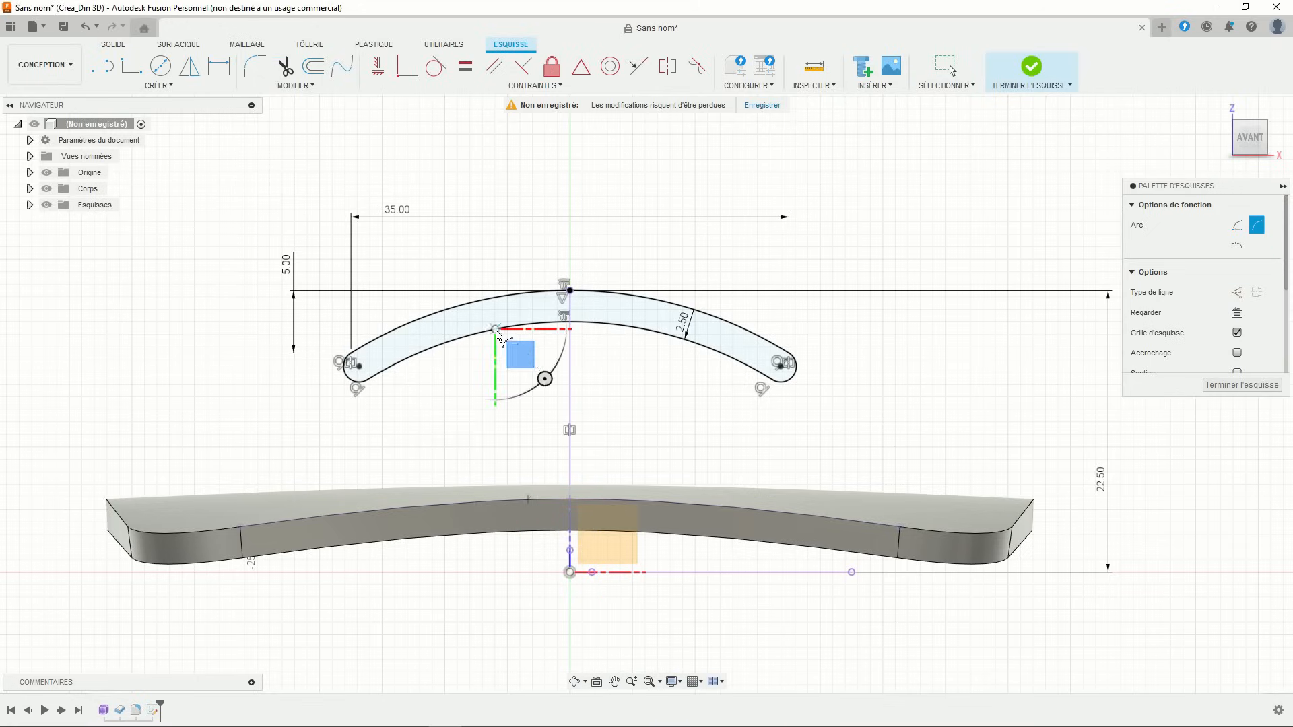
pyautogui.click(523, 370)
pyautogui.press('Escape')
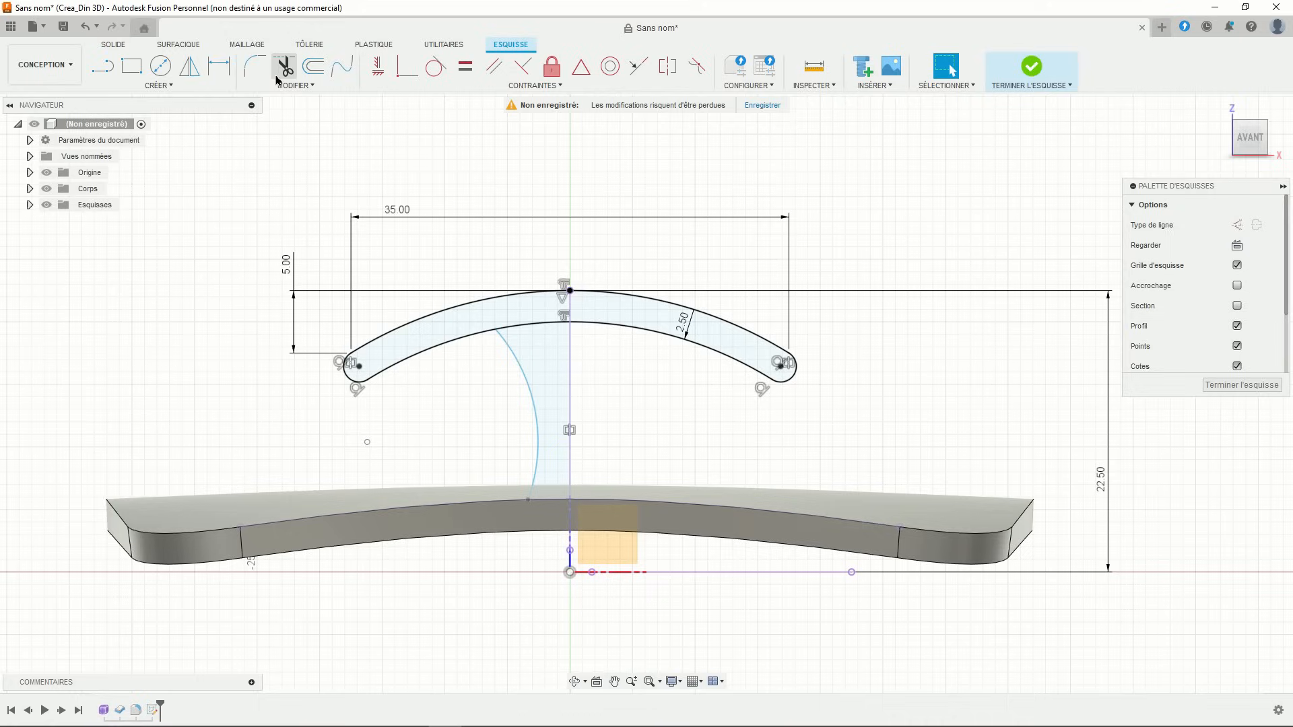
# - Dimension the rod's upper end 6.00 and lower end 3.00 from the vertical centre line
pyautogui.click(219, 66)
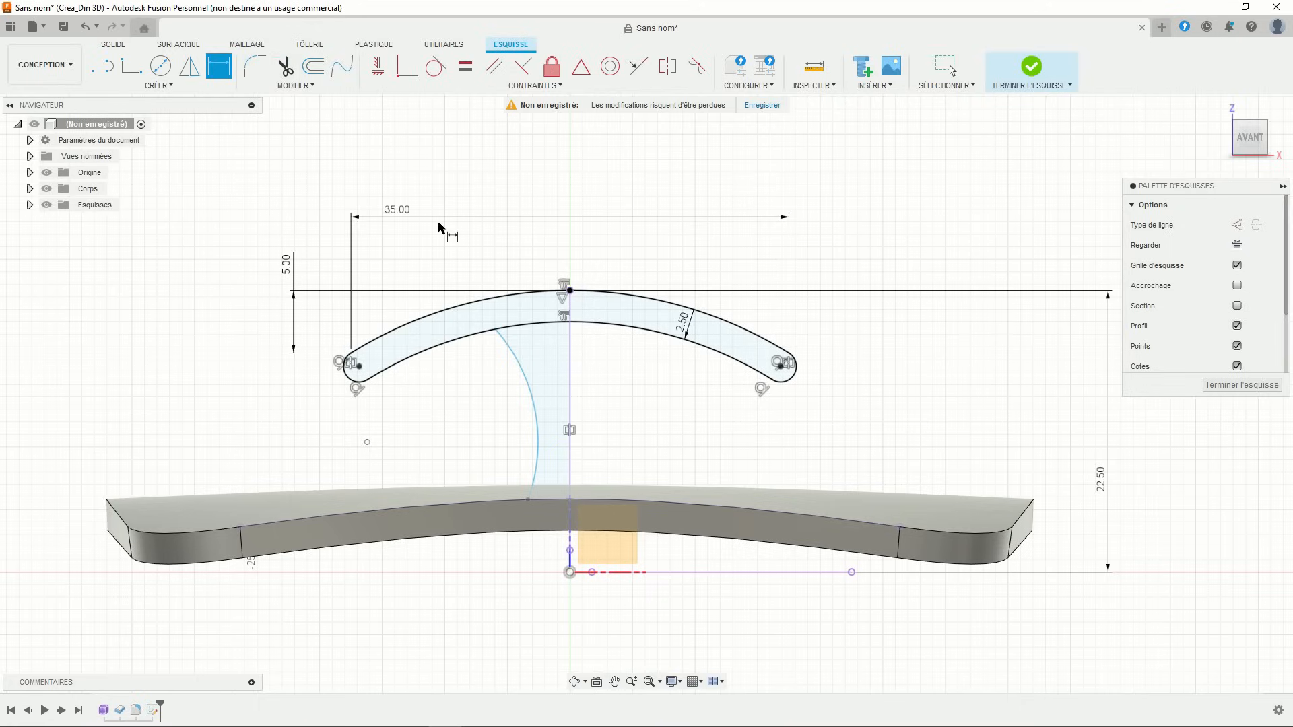
pyautogui.click(497, 330)
pyautogui.click(572, 345)
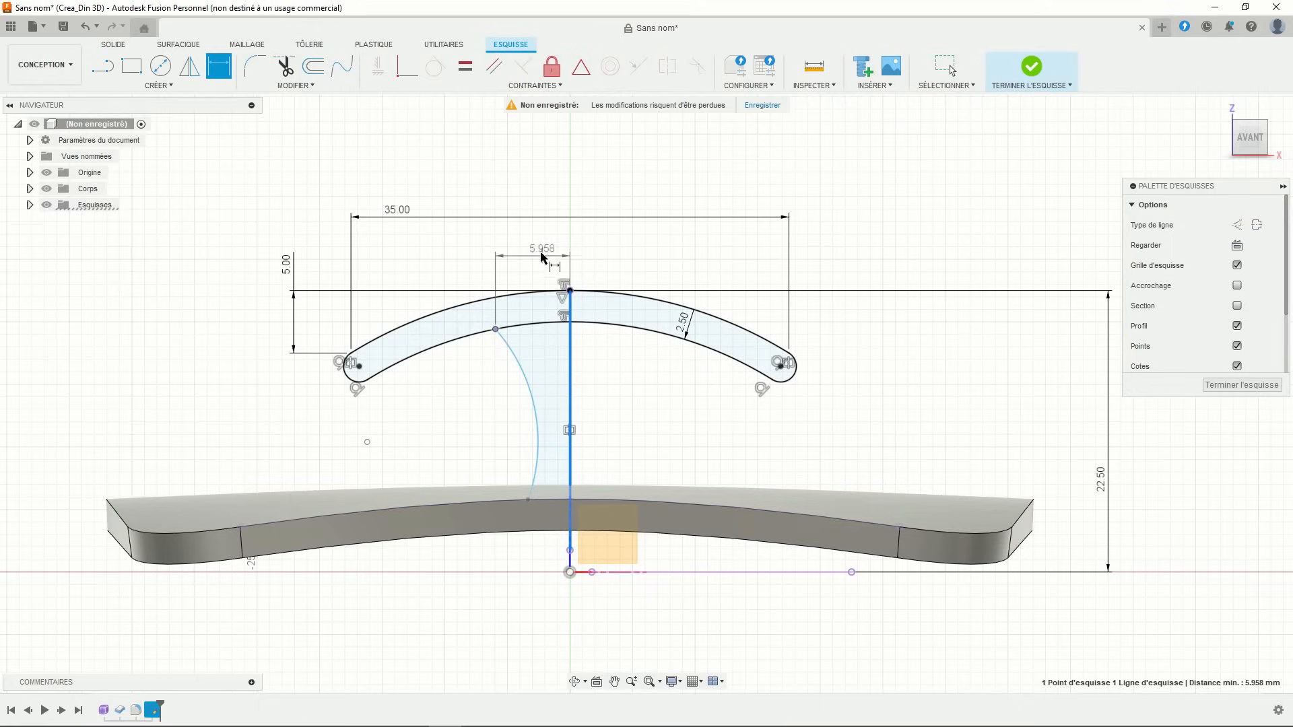
pyautogui.click(535, 248)
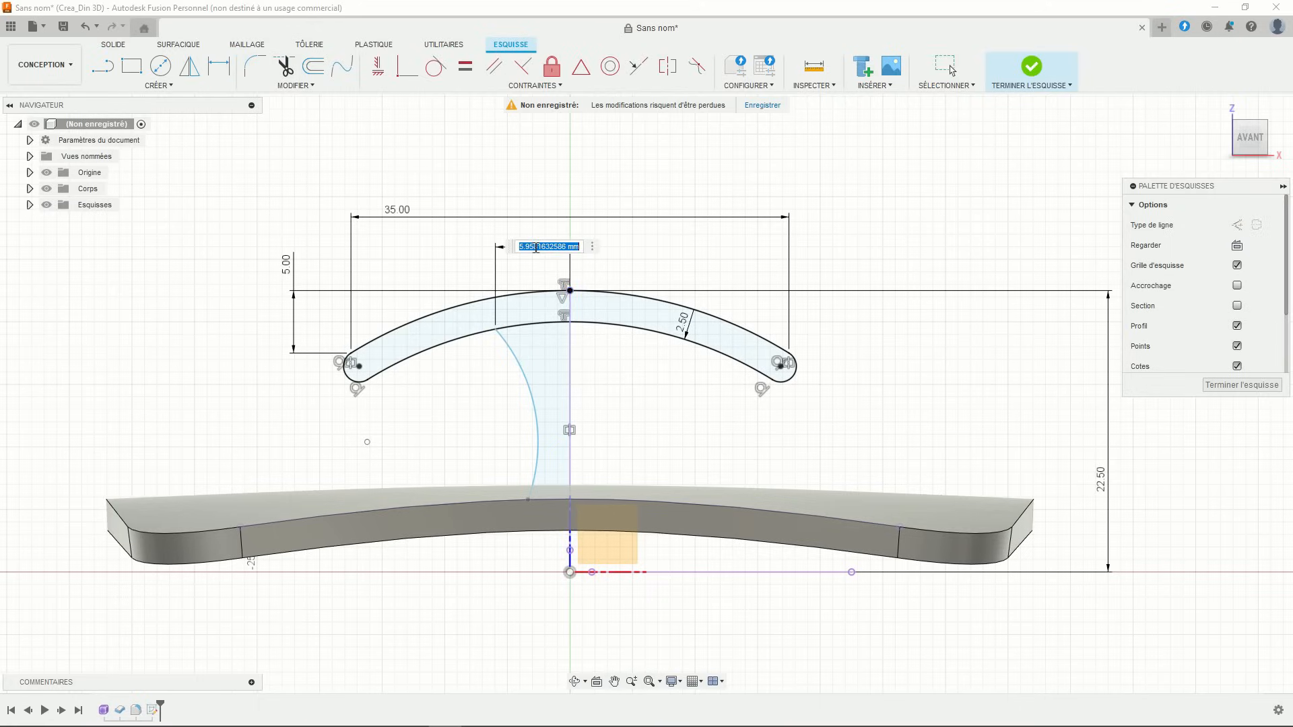
pyautogui.write('6')
pyautogui.press('Return')
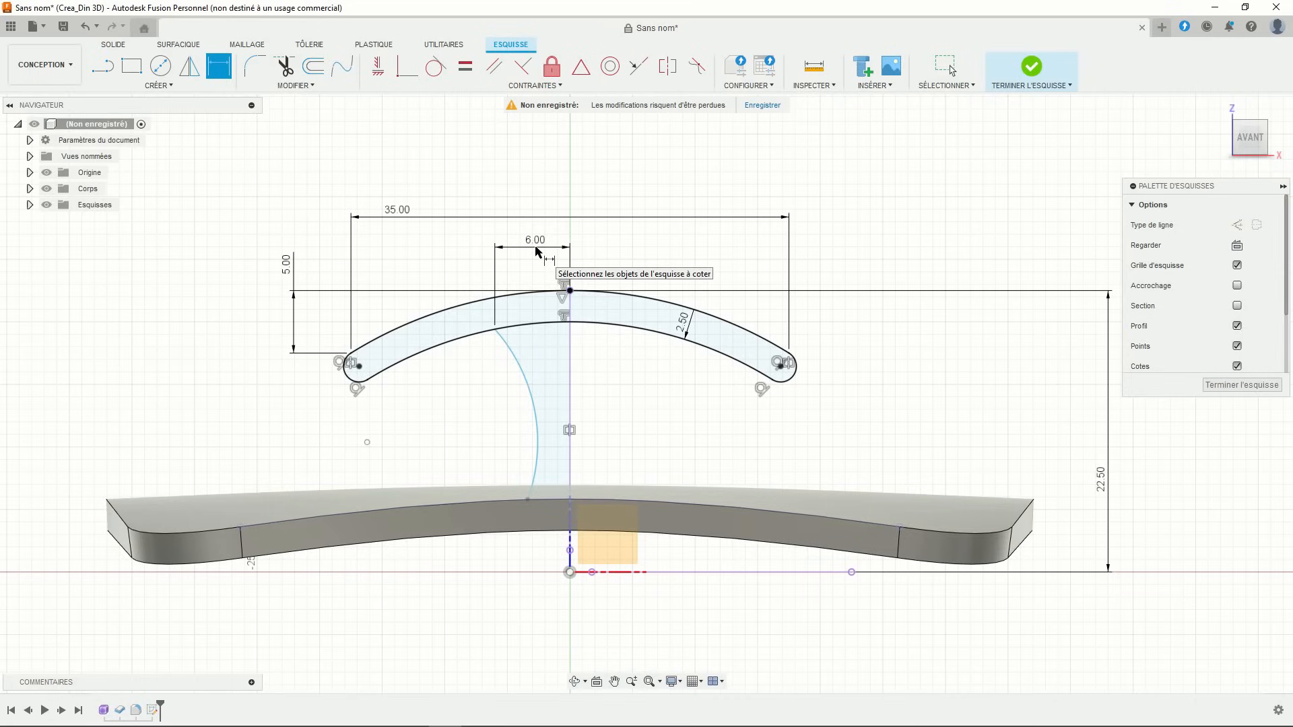
pyautogui.click(528, 502)
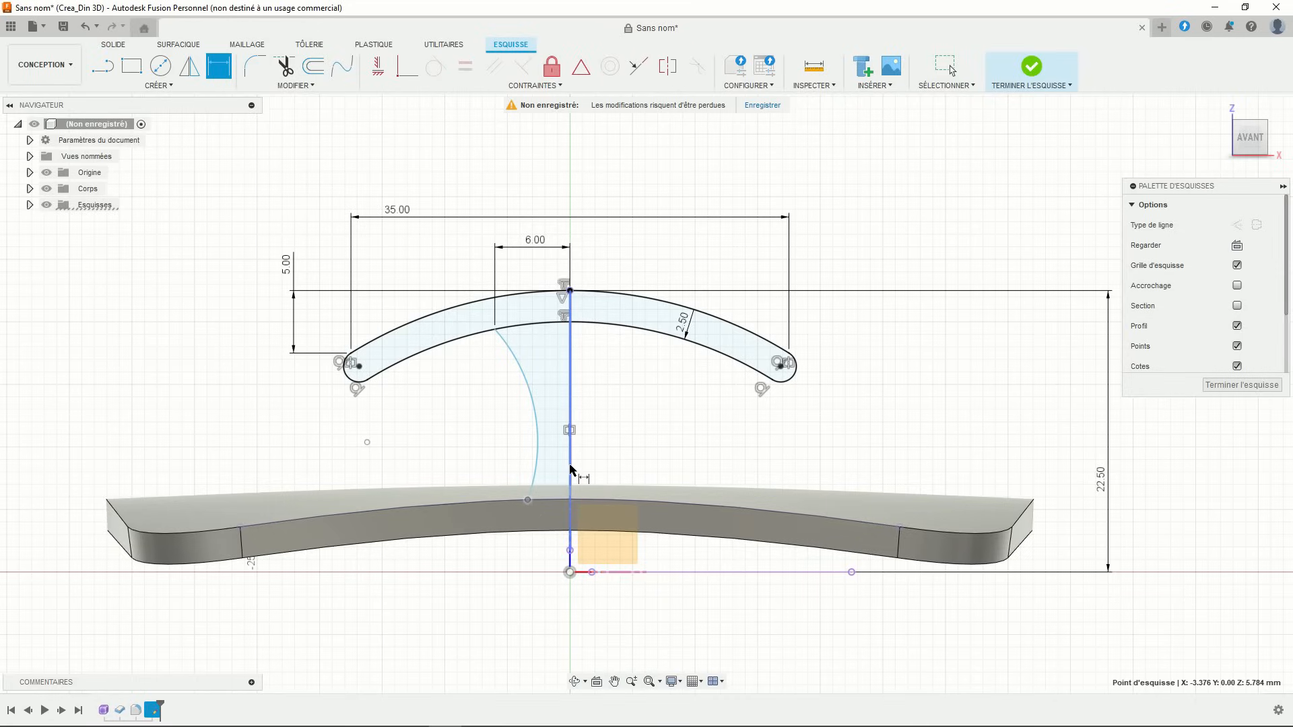
pyautogui.click(570, 479)
pyautogui.click(605, 463)
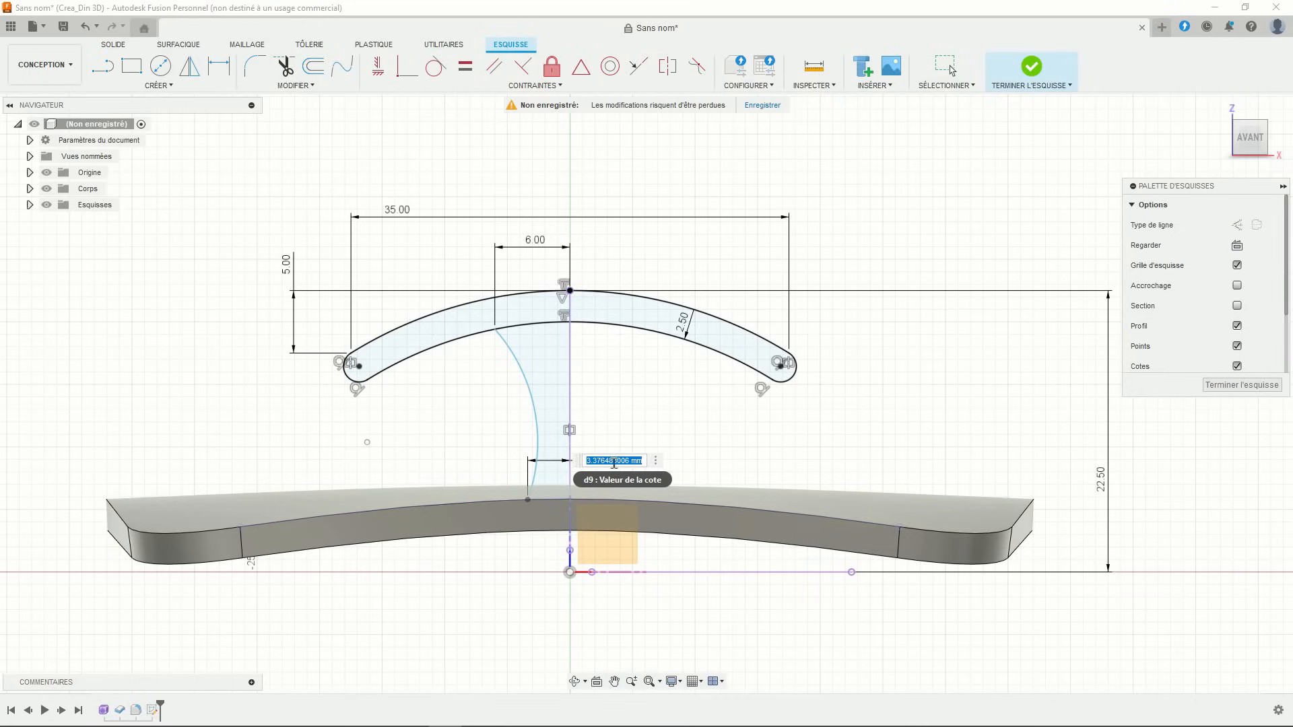
pyautogui.write('3')
pyautogui.press('Return')
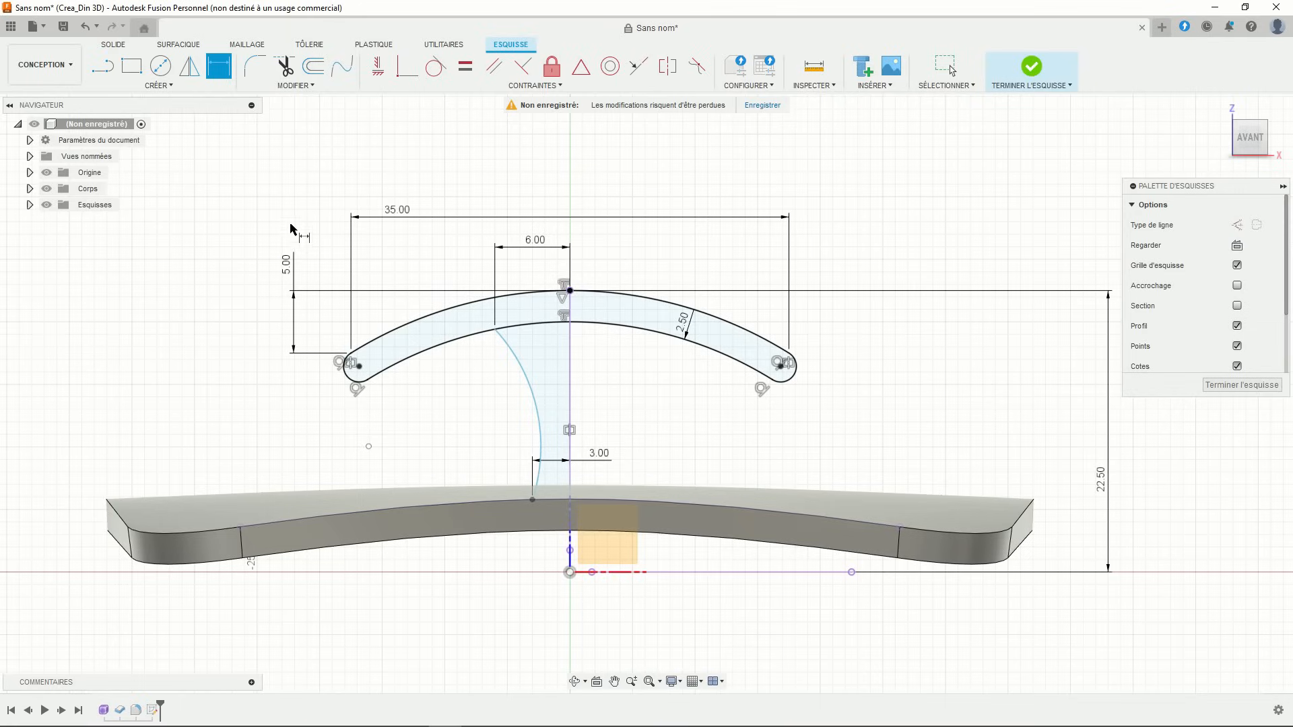
# - Place a point on the curved stem edge and dimension it 2 mm from the centre line
pyautogui.click(162, 85)
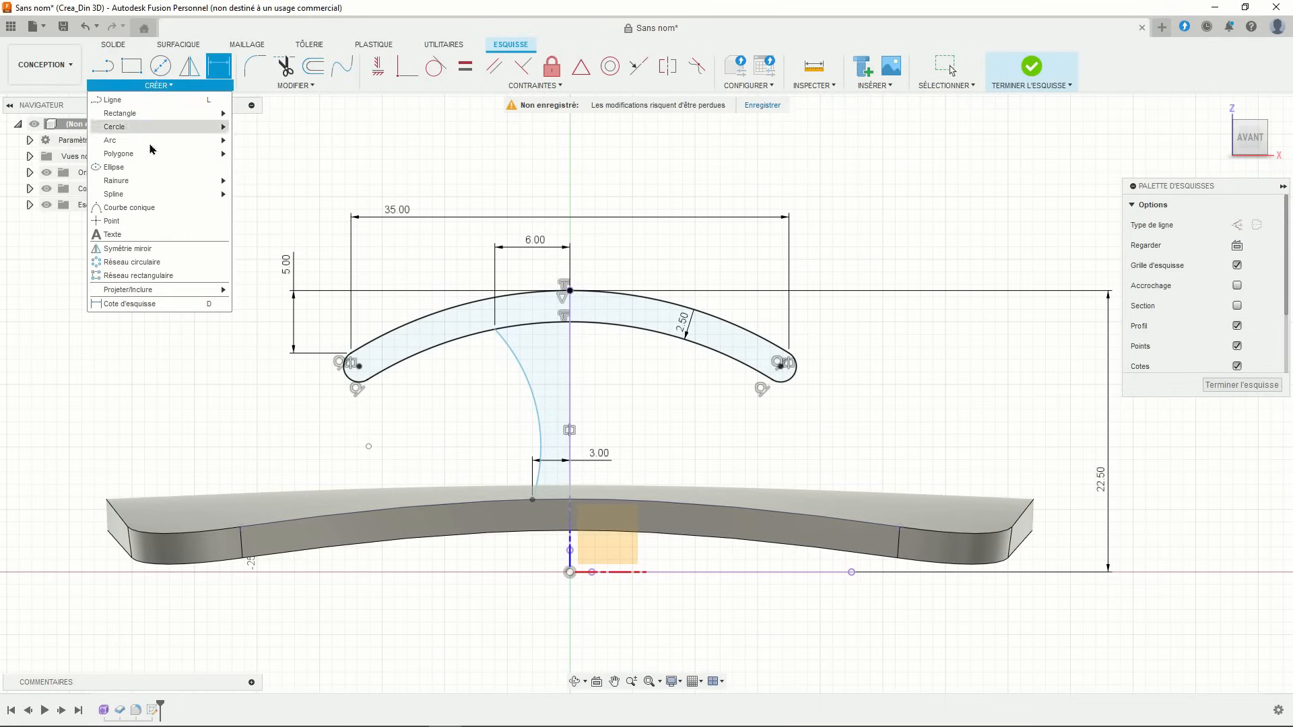
pyautogui.click(141, 217)
pyautogui.click(541, 430)
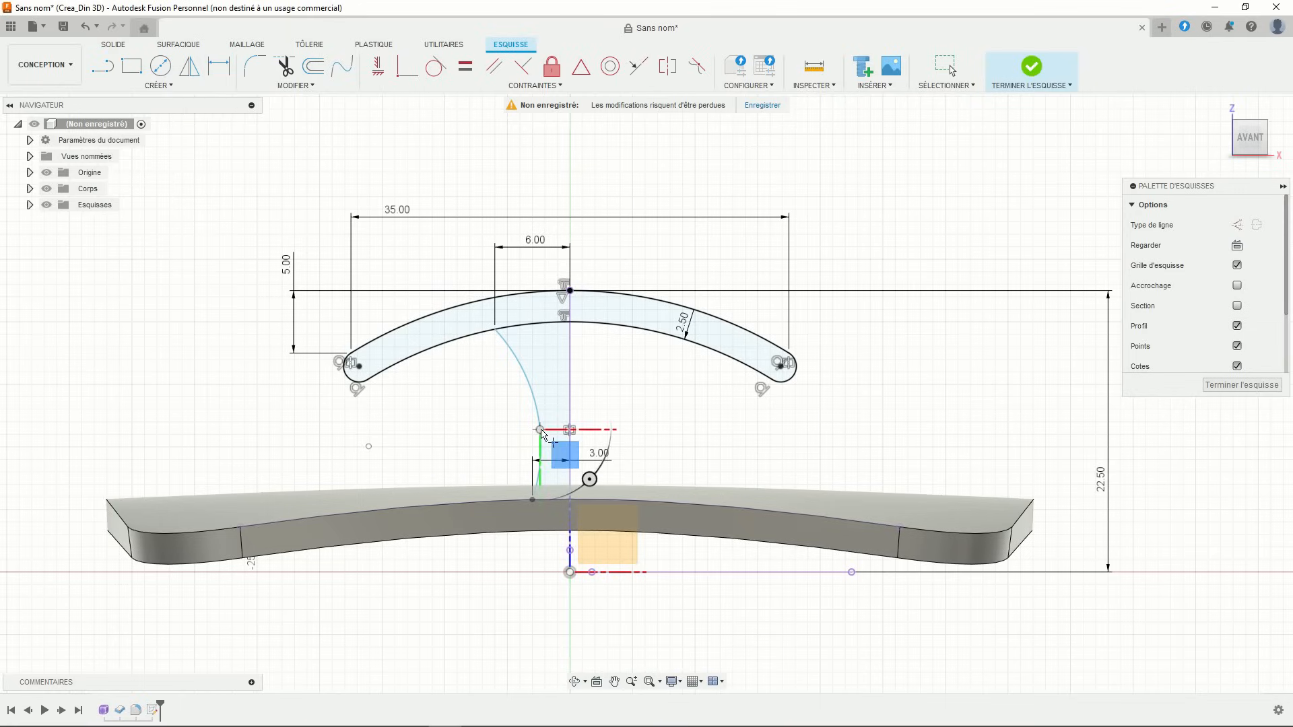
pyautogui.click(219, 67)
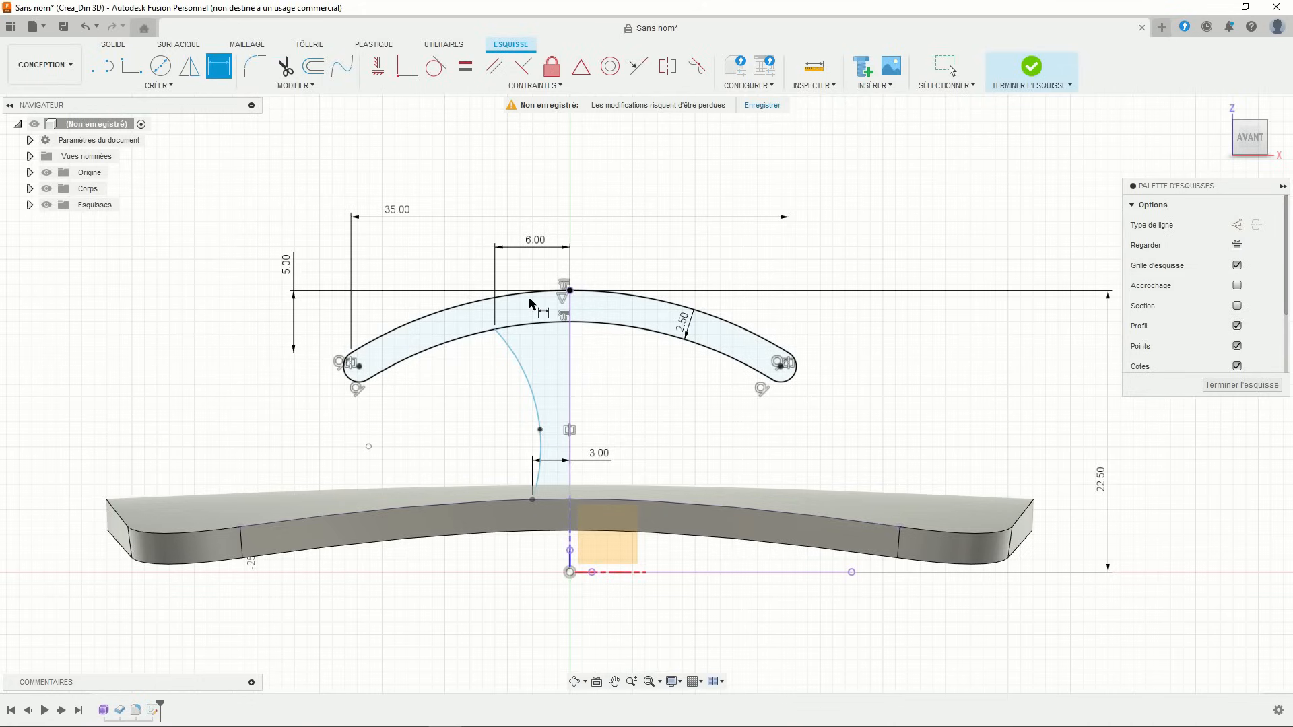
pyautogui.click(541, 431)
pyautogui.click(570, 448)
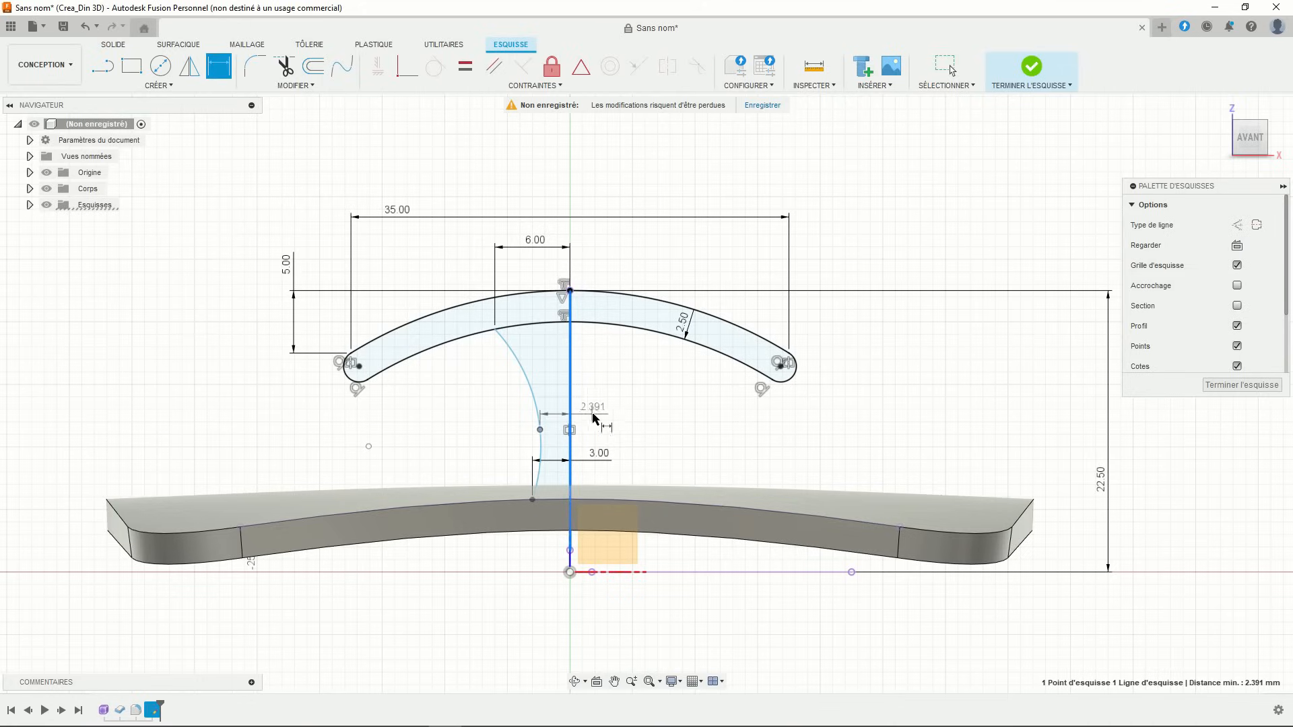
pyautogui.click(600, 404)
pyautogui.write('2')
pyautogui.press('Return')
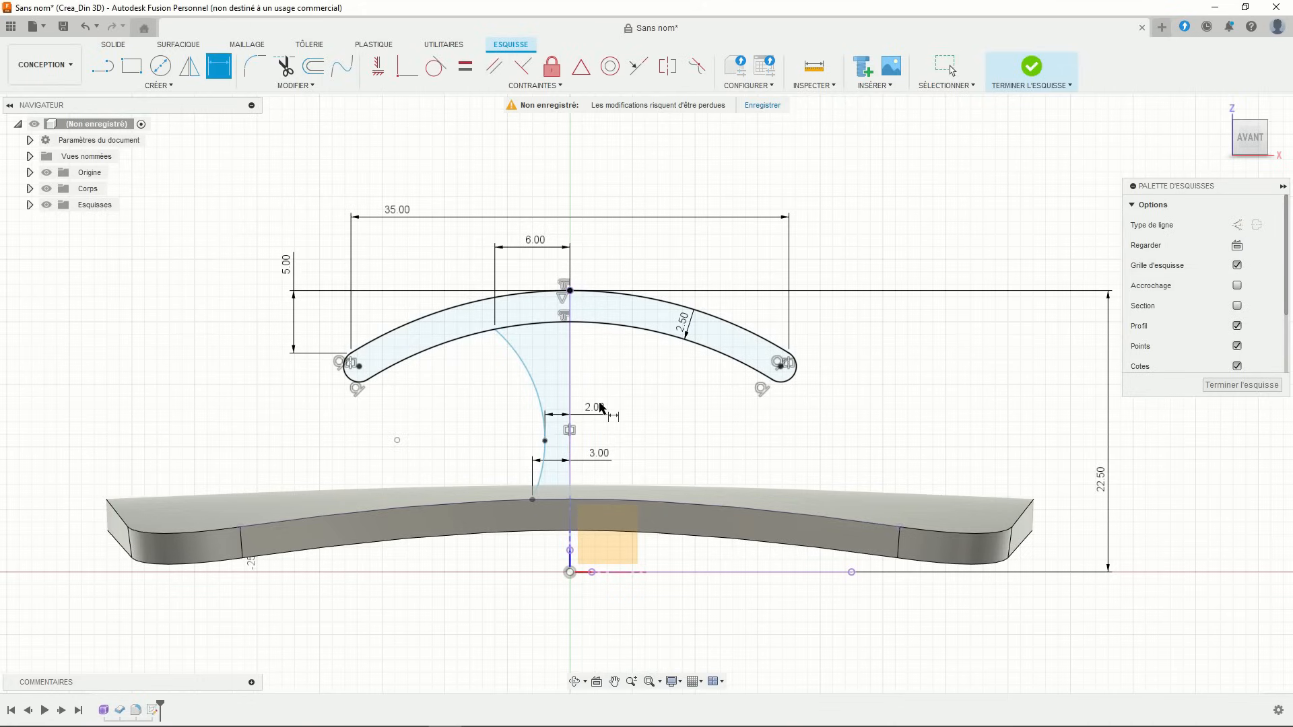
# - Dimension the curve point 6 mm above the stem's lower endpoint
pyautogui.click(545, 441)
pyautogui.click(532, 500)
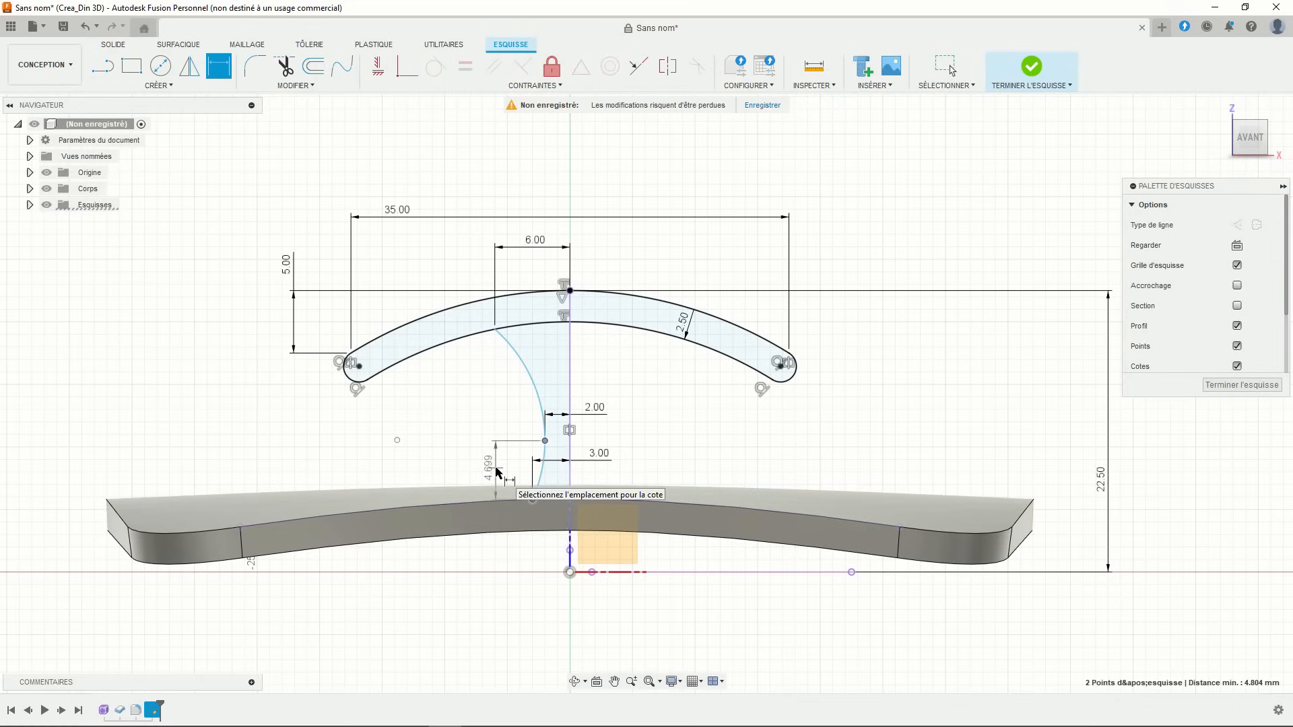
pyautogui.click(497, 472)
pyautogui.write('6')
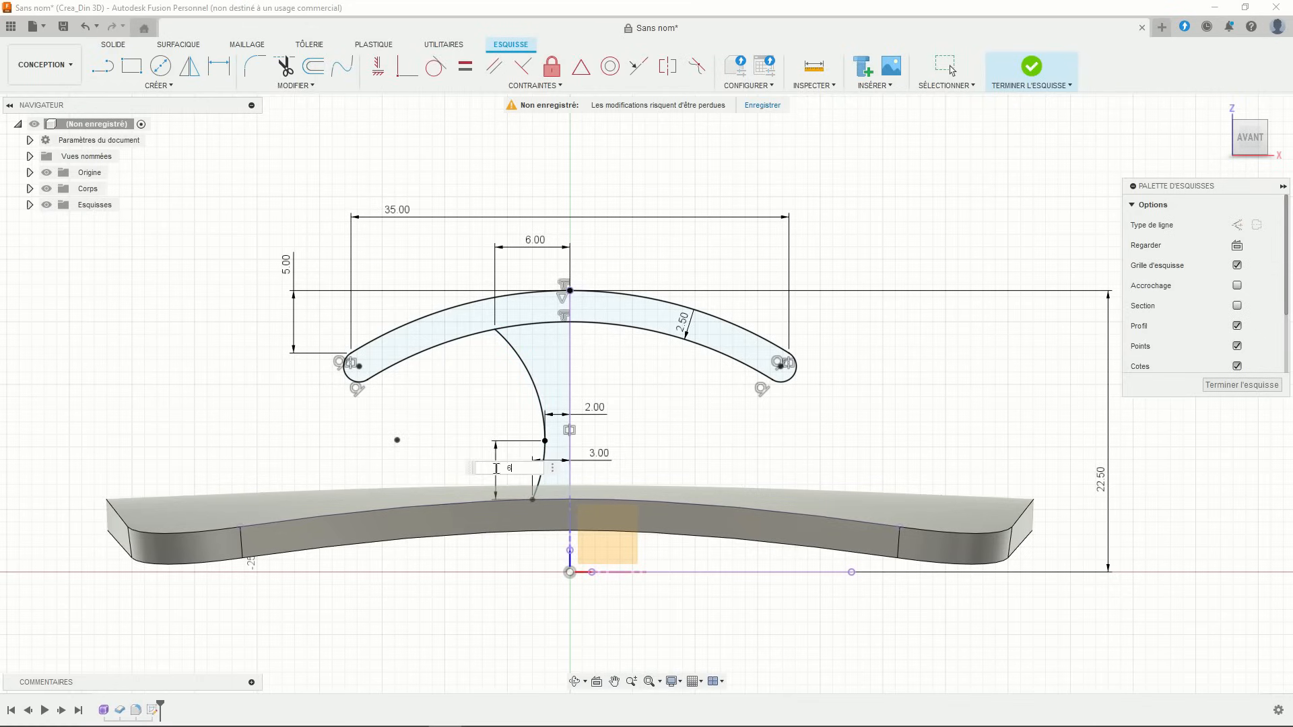
pyautogui.press('Return')
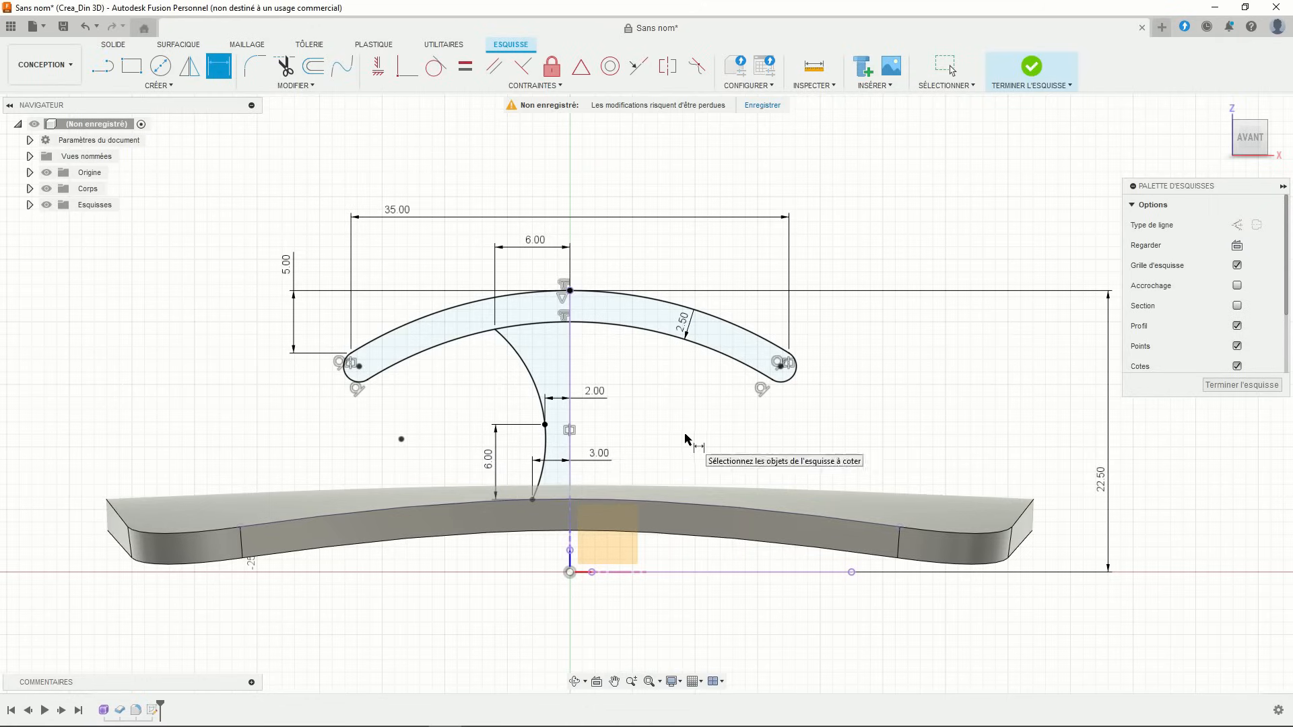
pyautogui.press('Escape')
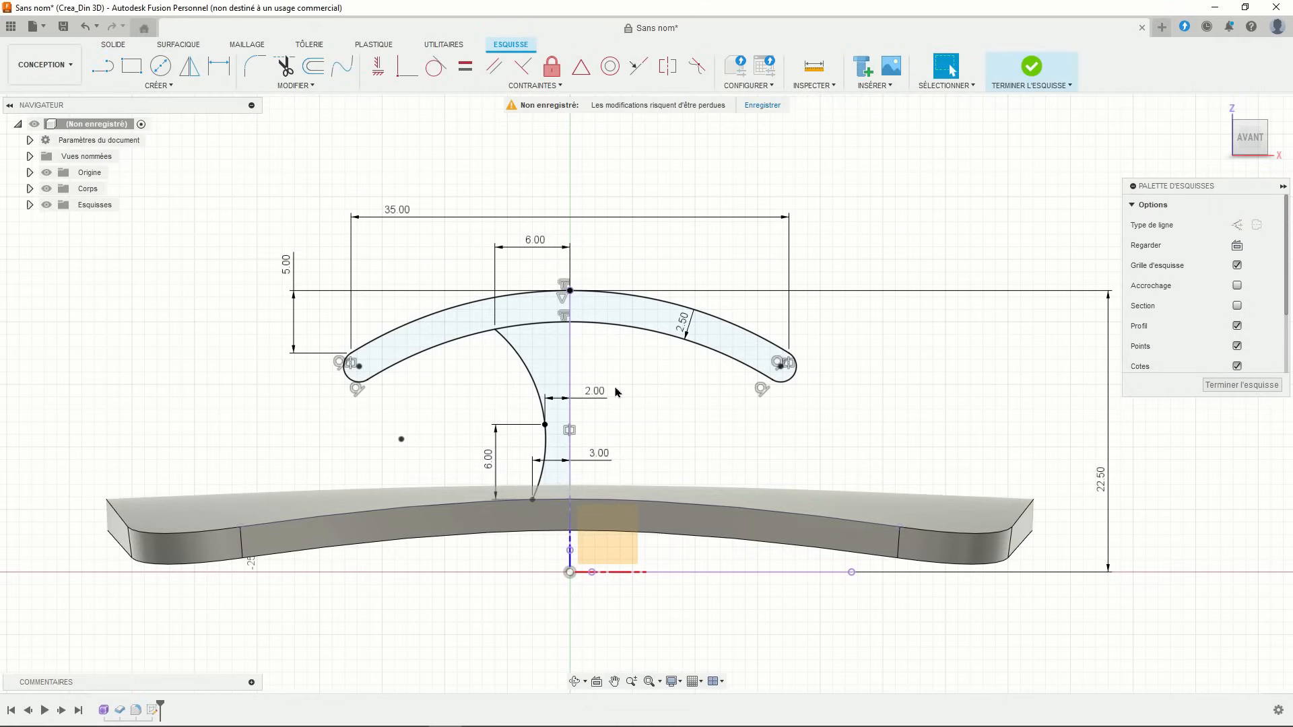
# - Mirror the curved stem edge across the vertical centre line and finish the sketch
pyautogui.click(188, 69)
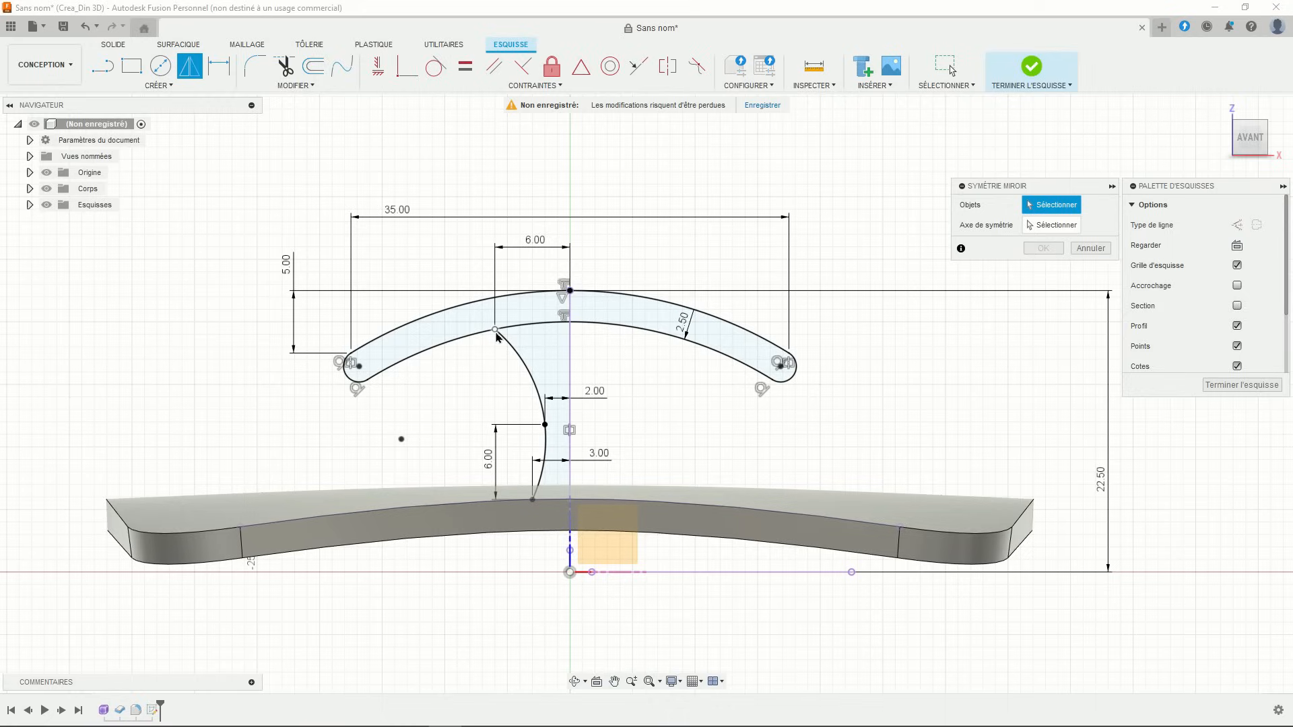
pyautogui.click(512, 345)
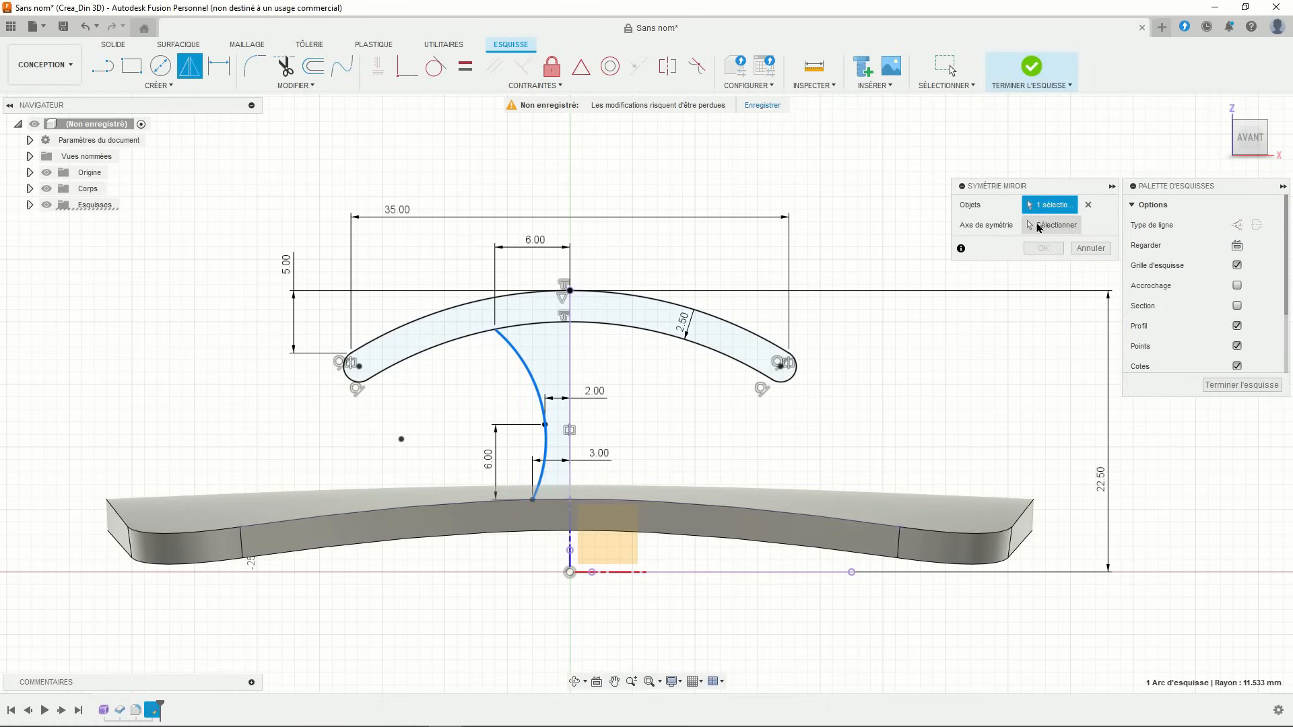
pyautogui.click(1040, 226)
pyautogui.click(570, 367)
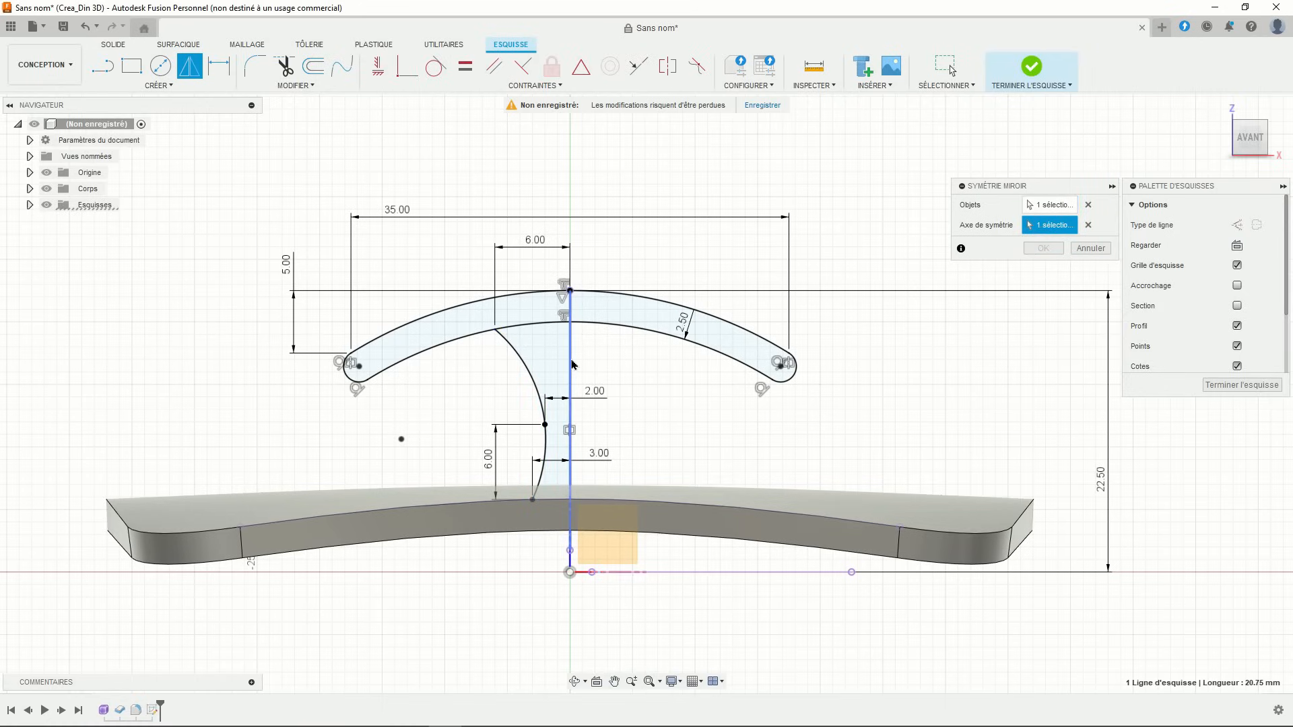
pyautogui.click(1039, 251)
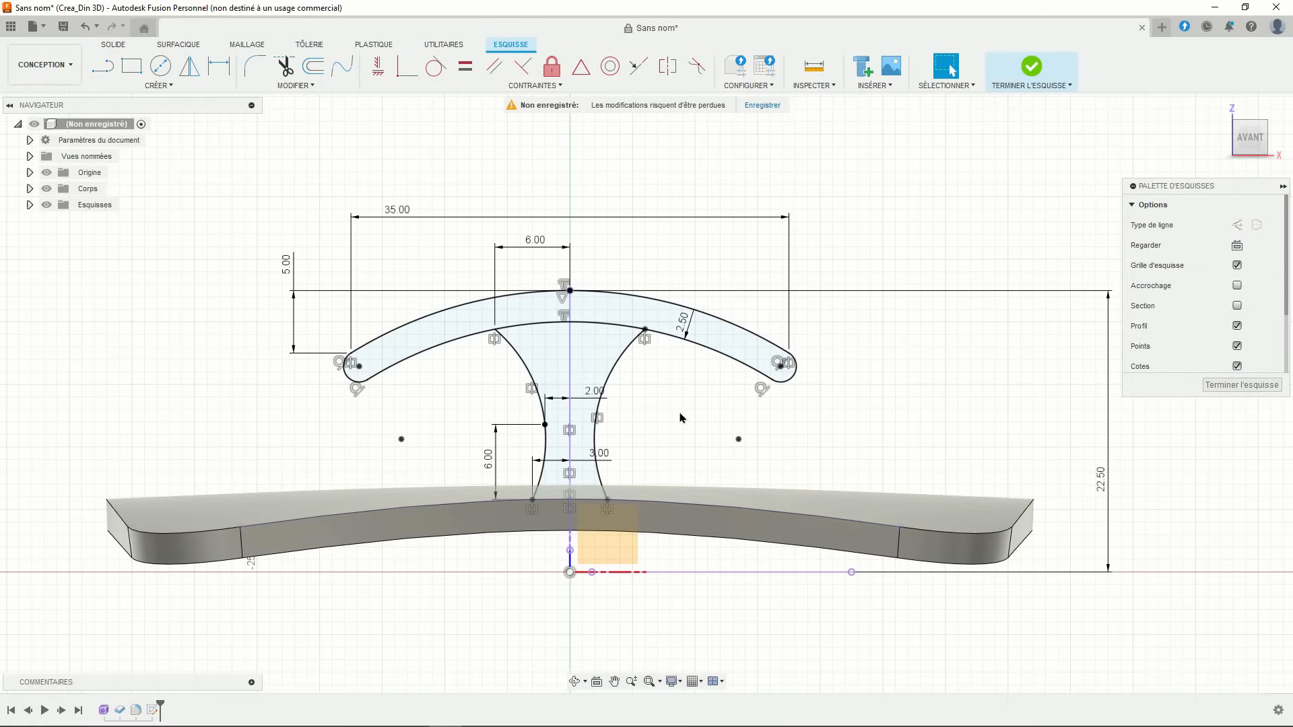
pyautogui.scroll(-3, 680, 417)
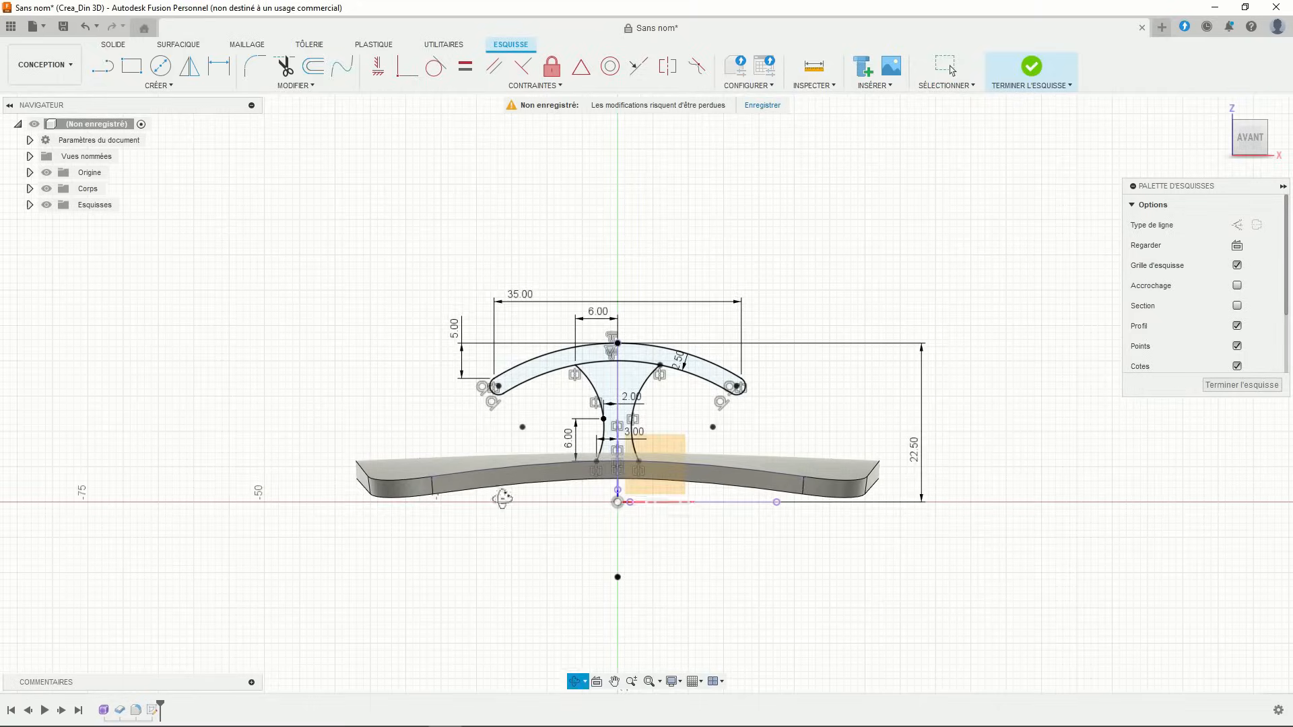
pyautogui.moveTo(502, 497)
pyautogui.keyDown('shift'); pyautogui.mouseDown(button='middle')
pyautogui.moveTo(534, 515)
pyautogui.moveTo(513, 515)
pyautogui.mouseUp(button='middle'); pyautogui.keyUp('shift')
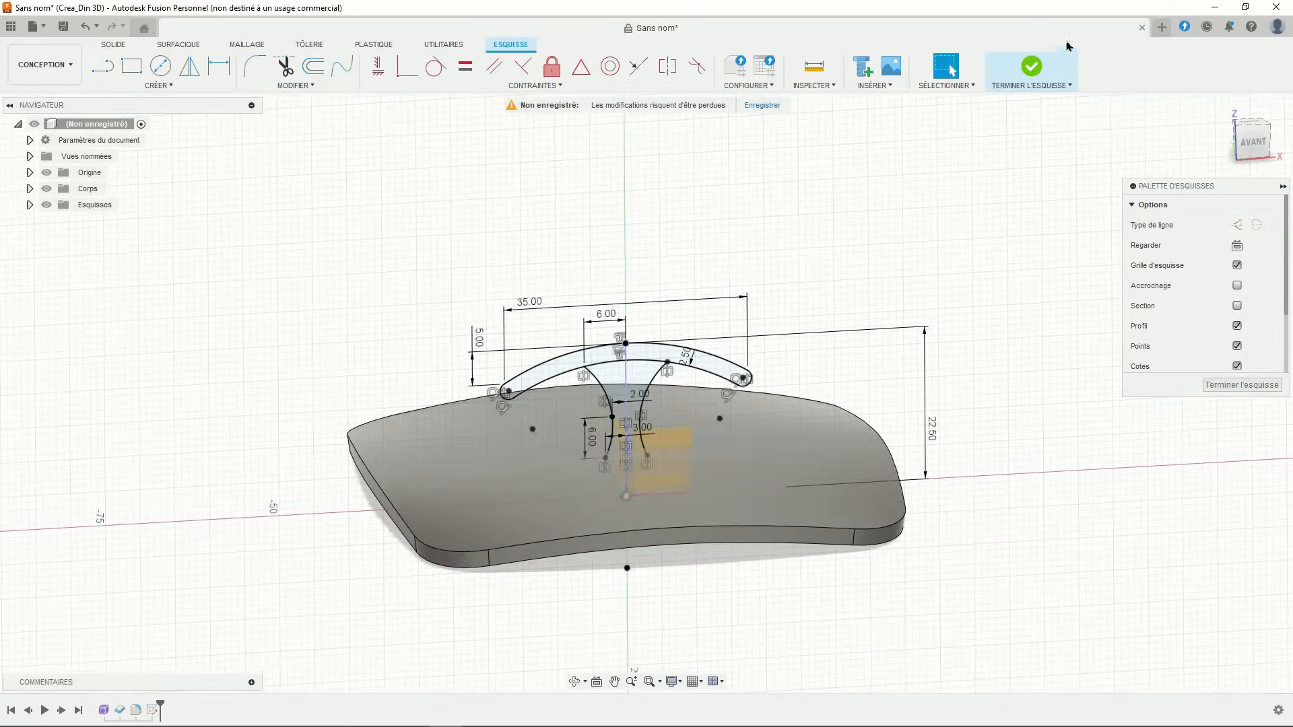
pyautogui.click(1034, 67)
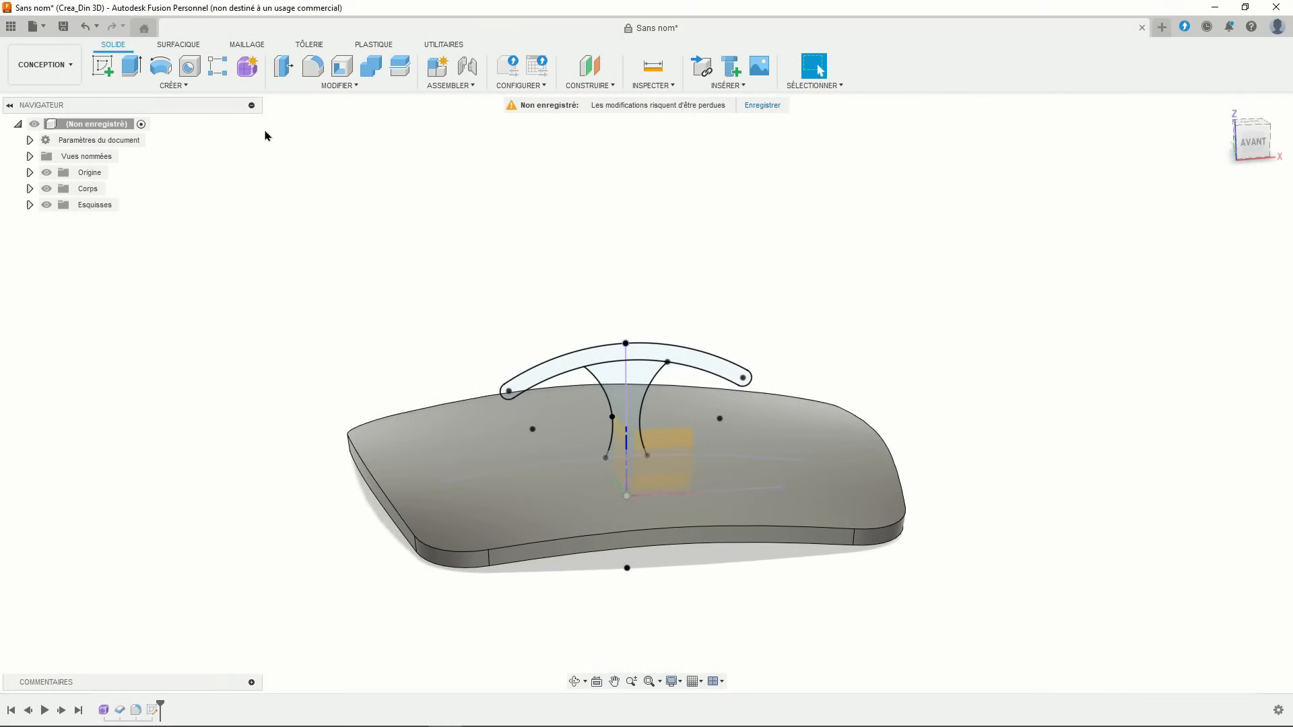
# - Start an extrusion with the two arm profiles and both stem halves selected
pyautogui.click(132, 65)
pyautogui.scroll(2, 495, 256)
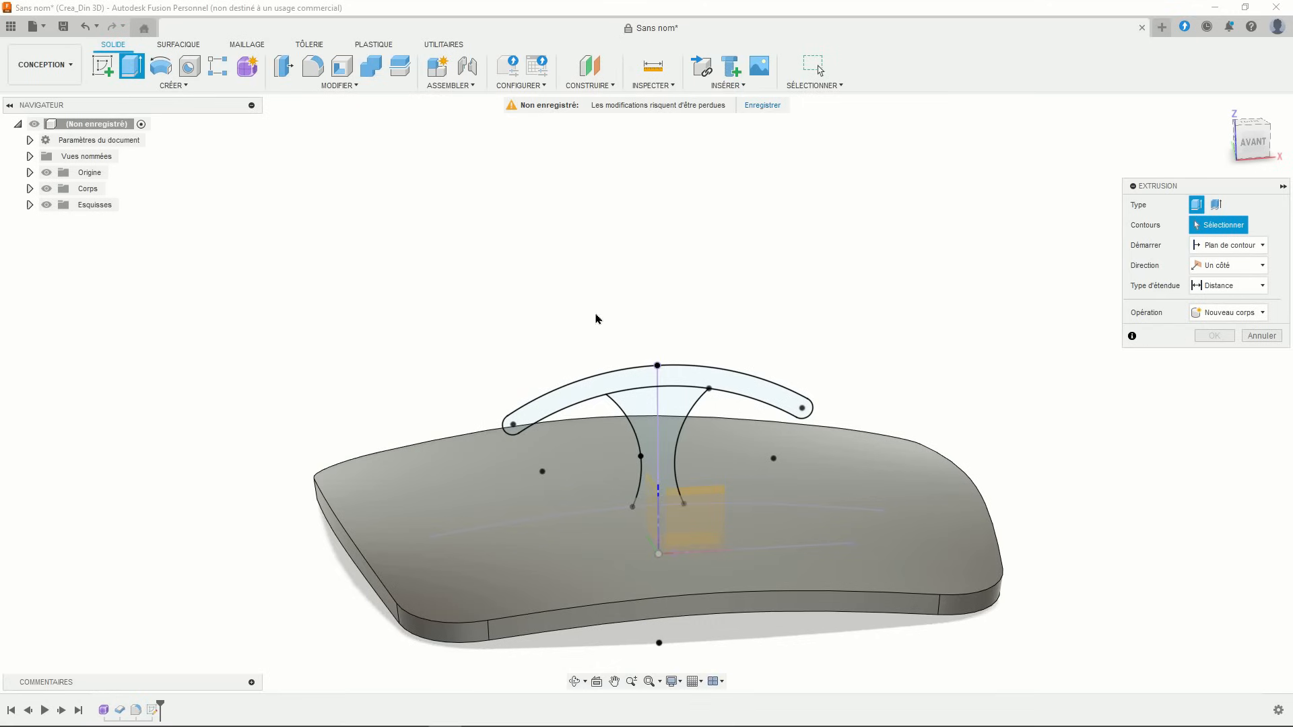
pyautogui.click(620, 381)
pyautogui.click(754, 389)
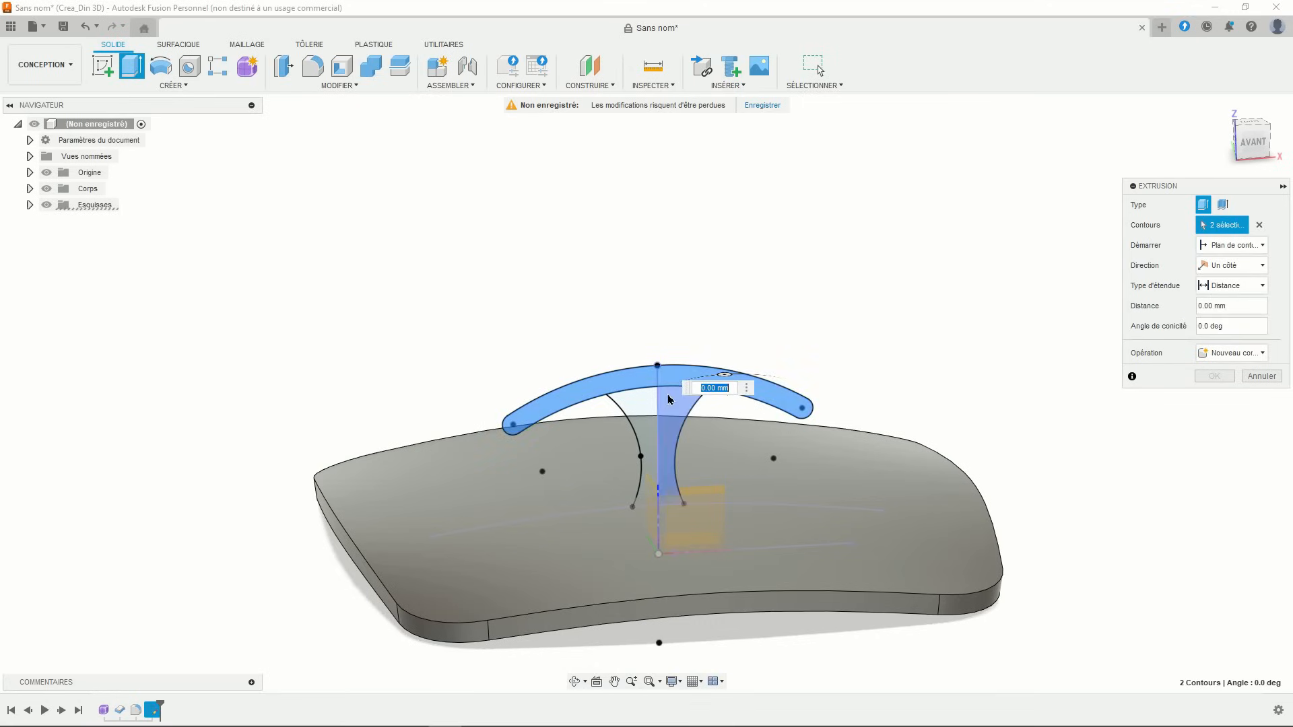
pyautogui.click(666, 400)
pyautogui.click(647, 408)
pyautogui.keyDown('shift'); pyautogui.moveTo(624, 408); pyautogui.dragTo(630, 440, button='middle'); pyautogui.keyUp('shift')
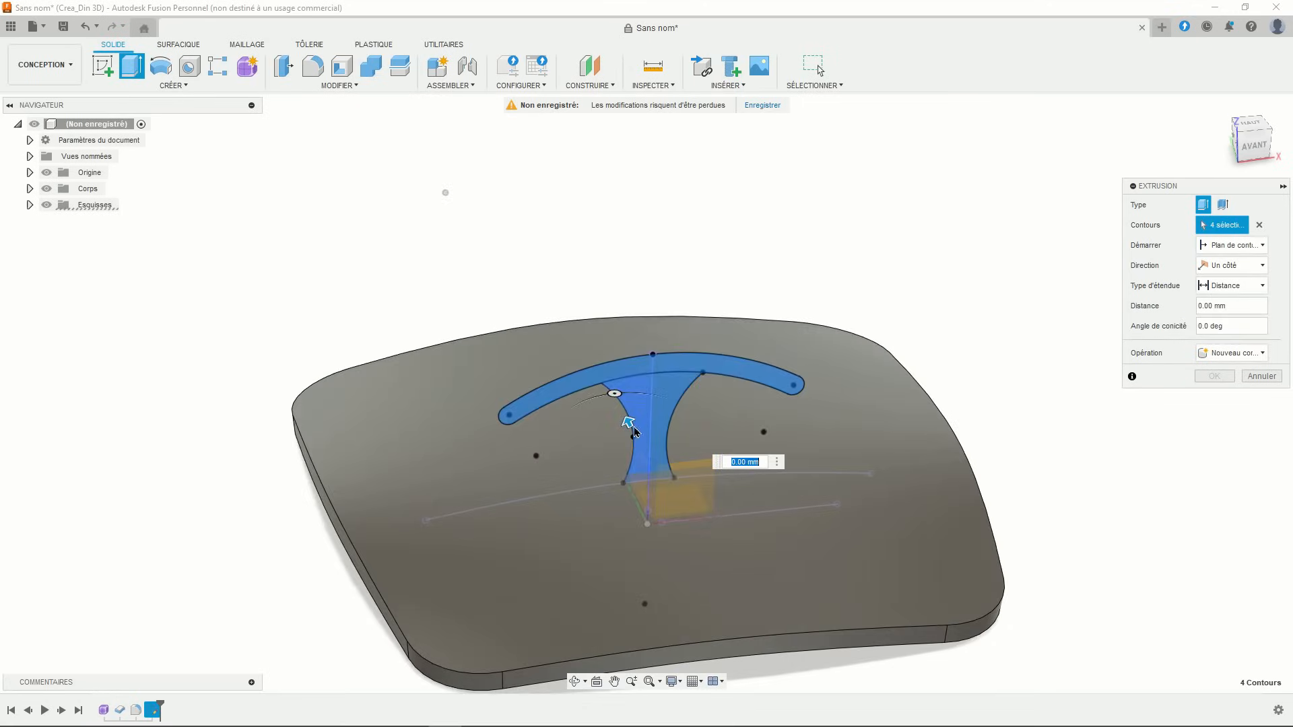
pyautogui.moveTo(634, 431); pyautogui.dragTo(619, 403)
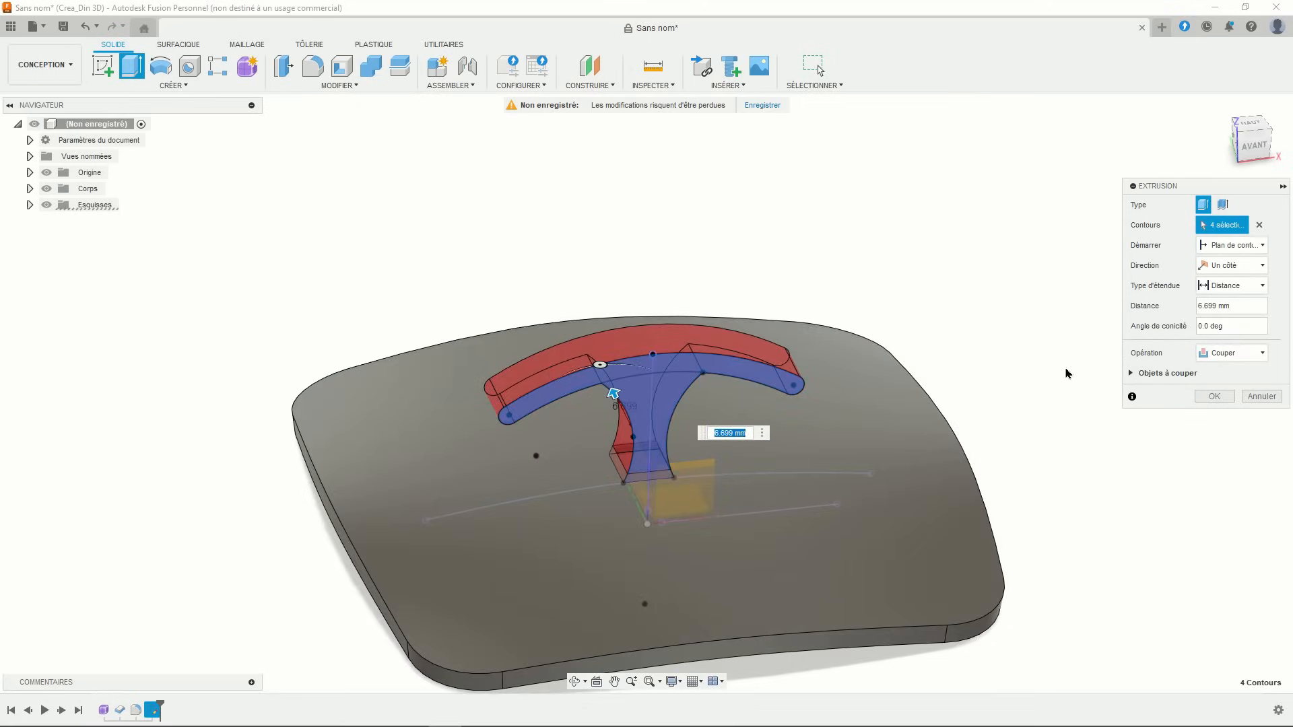
# - Extrude them symmetrically, 1 mm total thickness, joined to the curved plate
pyautogui.click(1200, 354)
pyautogui.click(1215, 370)
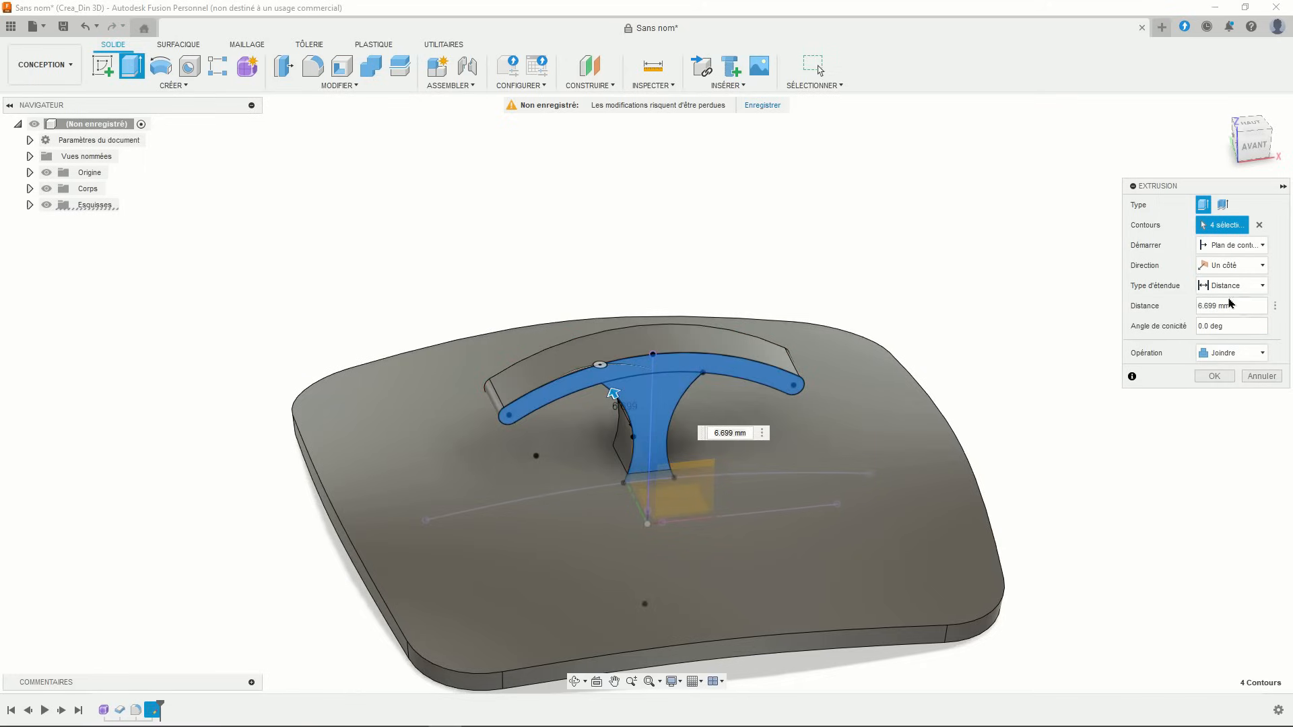
pyautogui.click(1233, 265)
pyautogui.click(1229, 310)
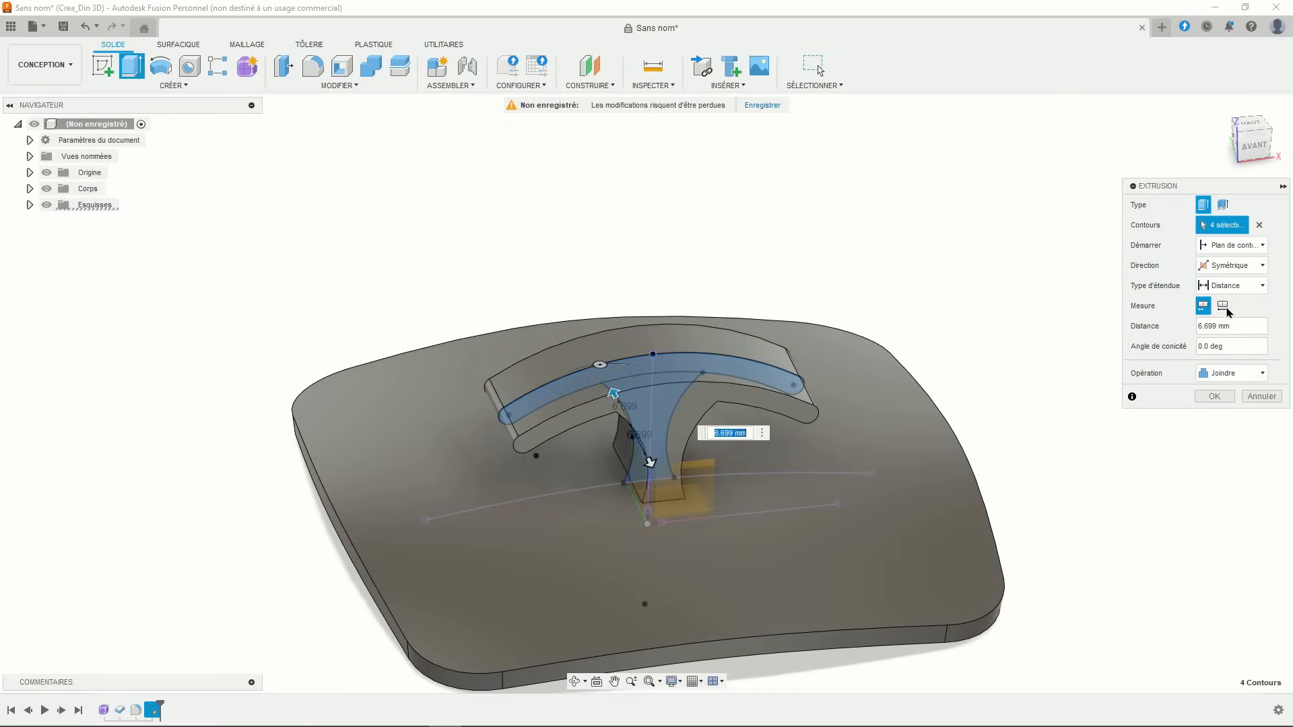
pyautogui.click(1224, 306)
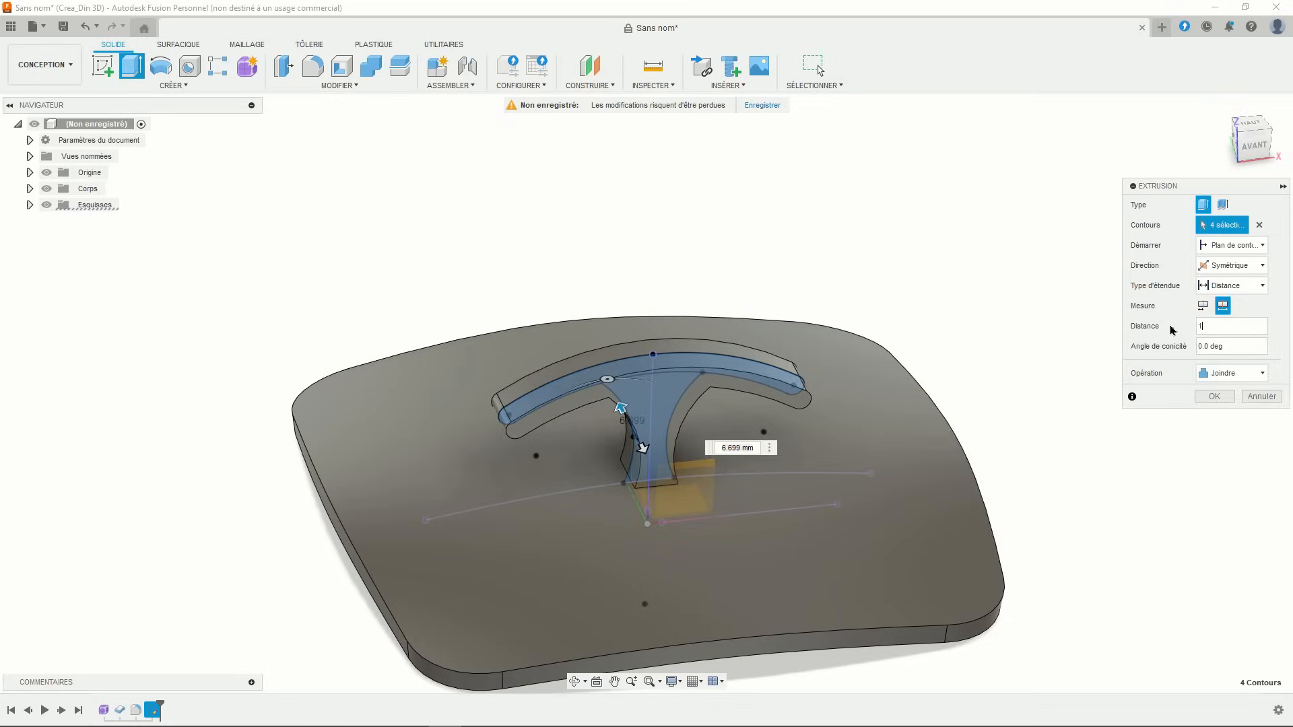
pyautogui.write('1')
pyautogui.press('Return')
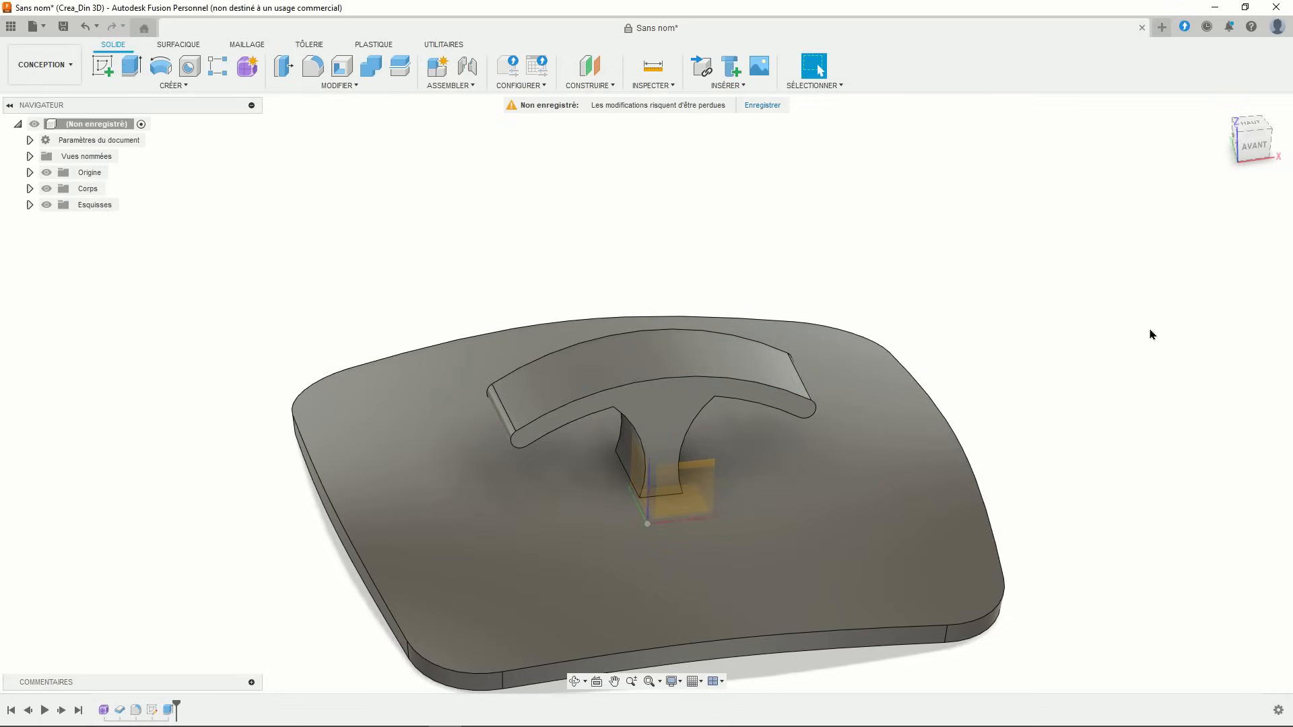
pyautogui.keyDown('shift'); pyautogui.moveTo(728, 486); pyautogui.dragTo(697, 446, button='middle'); pyautogui.keyUp('shift')
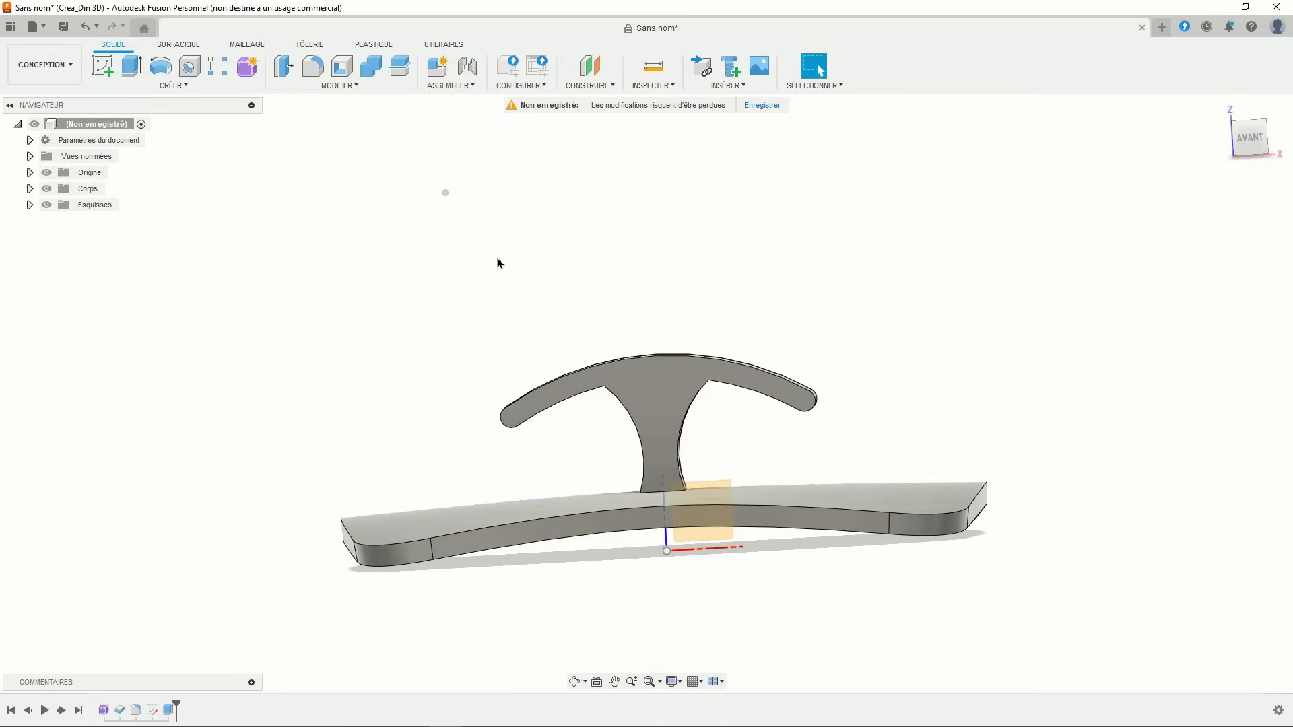
# - Fillet the two edges where the stem meets the band with a 4.583 mm radius
pyautogui.click(316, 71)
pyautogui.scroll(4, 616, 364)
pyautogui.keyDown('shift'); pyautogui.moveTo(620, 473); pyautogui.dragTo(637, 457, button='middle'); pyautogui.keyUp('shift')
pyautogui.click(625, 391)
pyautogui.keyDown('shift'); pyautogui.moveTo(625, 392); pyautogui.dragTo(653, 380, button='middle'); pyautogui.keyUp('shift')
pyautogui.click(664, 373)
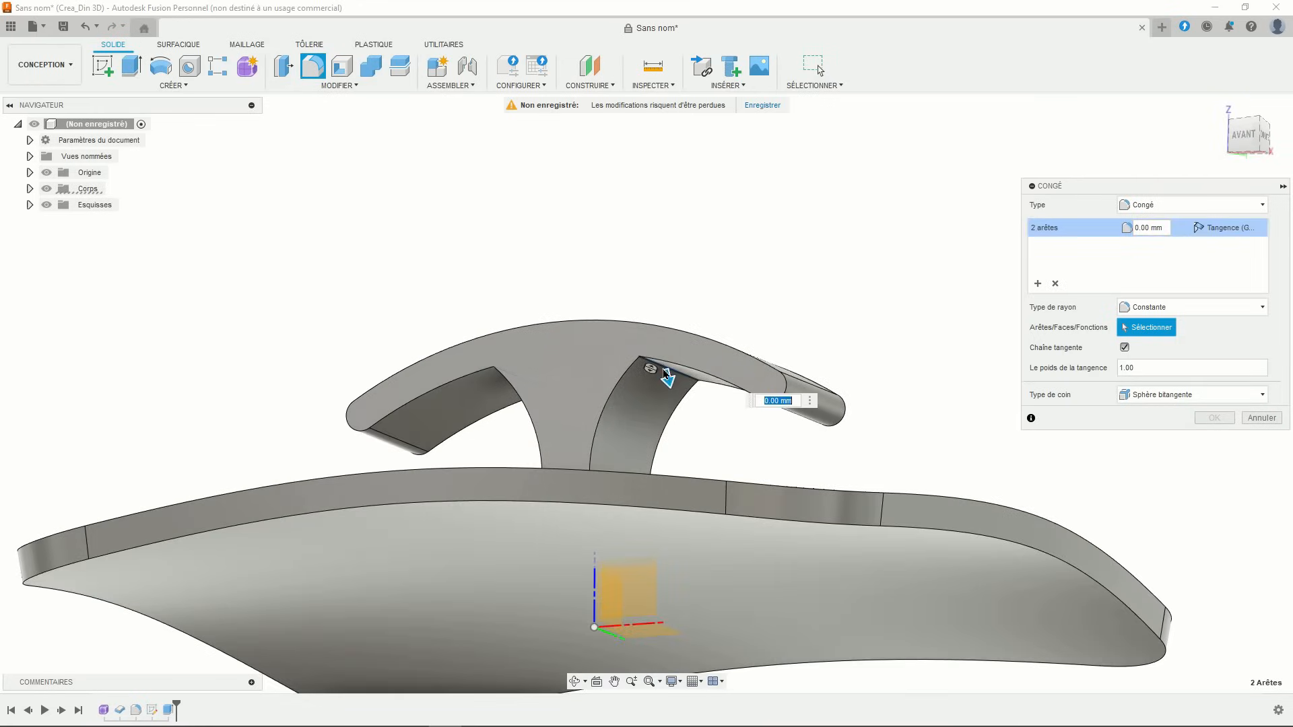
pyautogui.moveTo(667, 375); pyautogui.dragTo(670, 383)
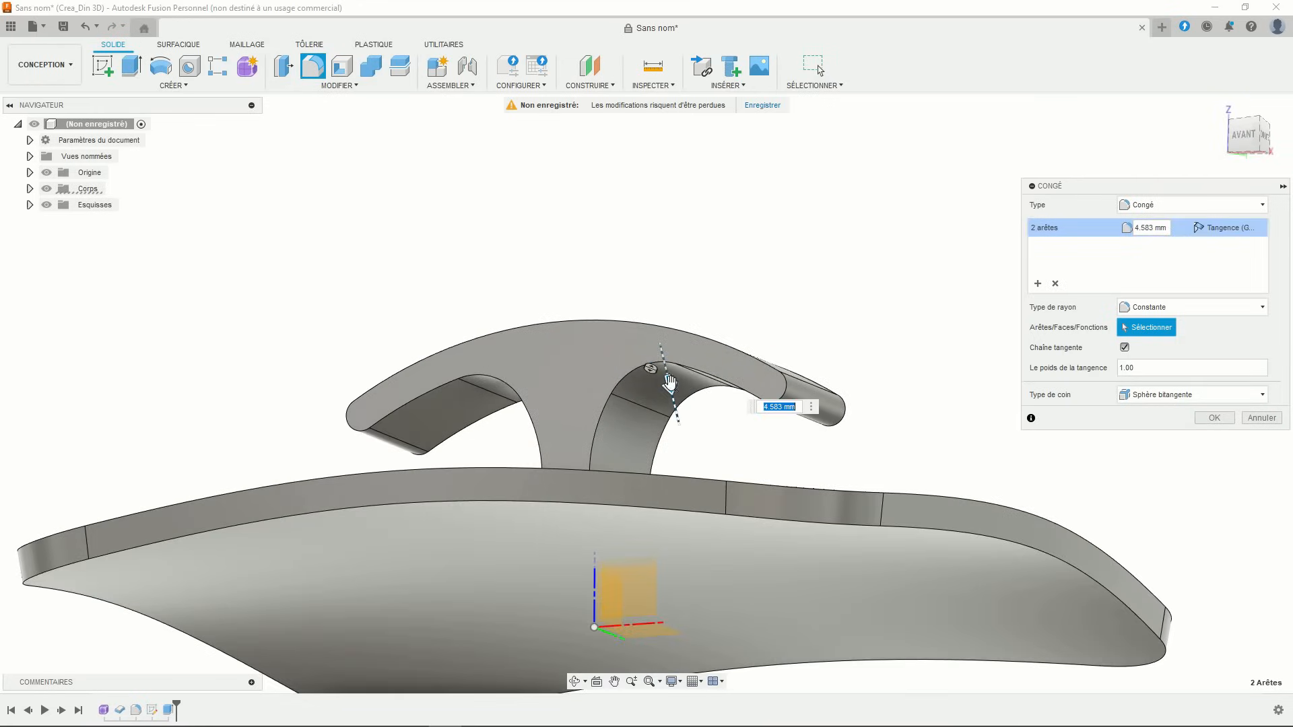
pyautogui.scroll(-2, 634, 387)
pyautogui.keyDown('shift'); pyautogui.moveTo(634, 389); pyautogui.dragTo(626, 409, button='middle'); pyautogui.keyUp('shift')
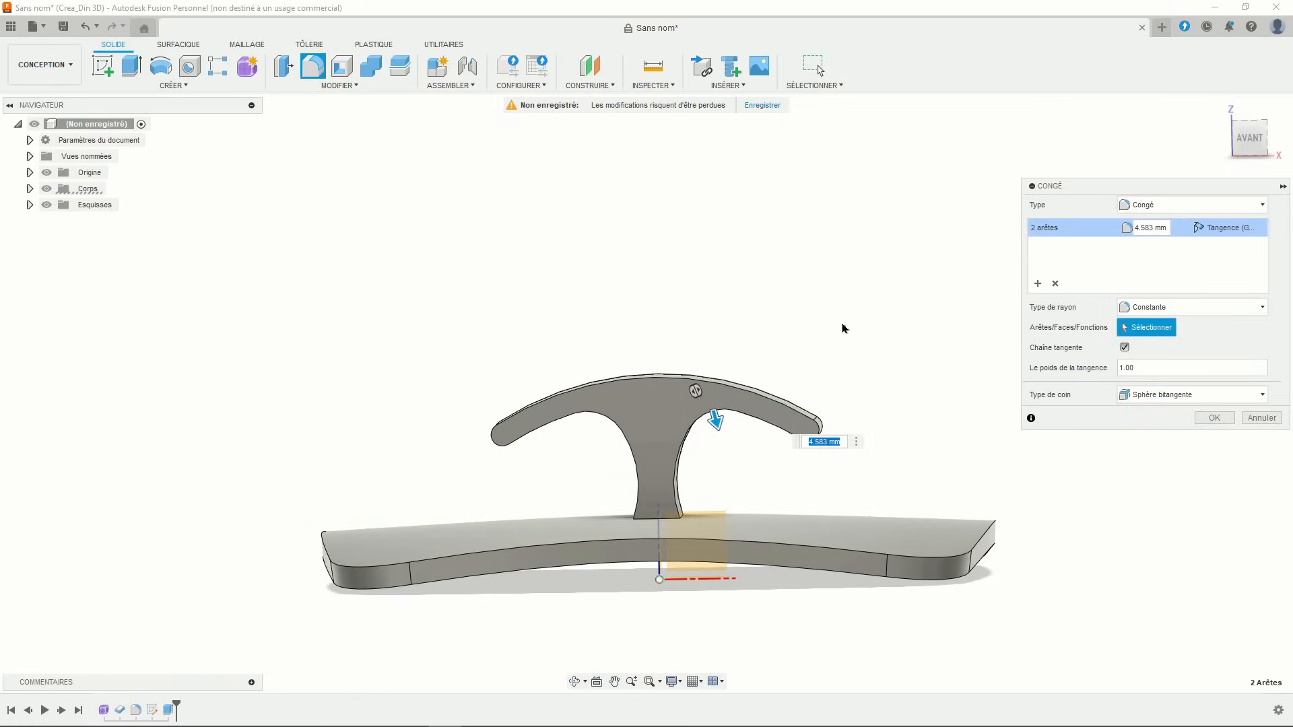
pyautogui.press('Return')
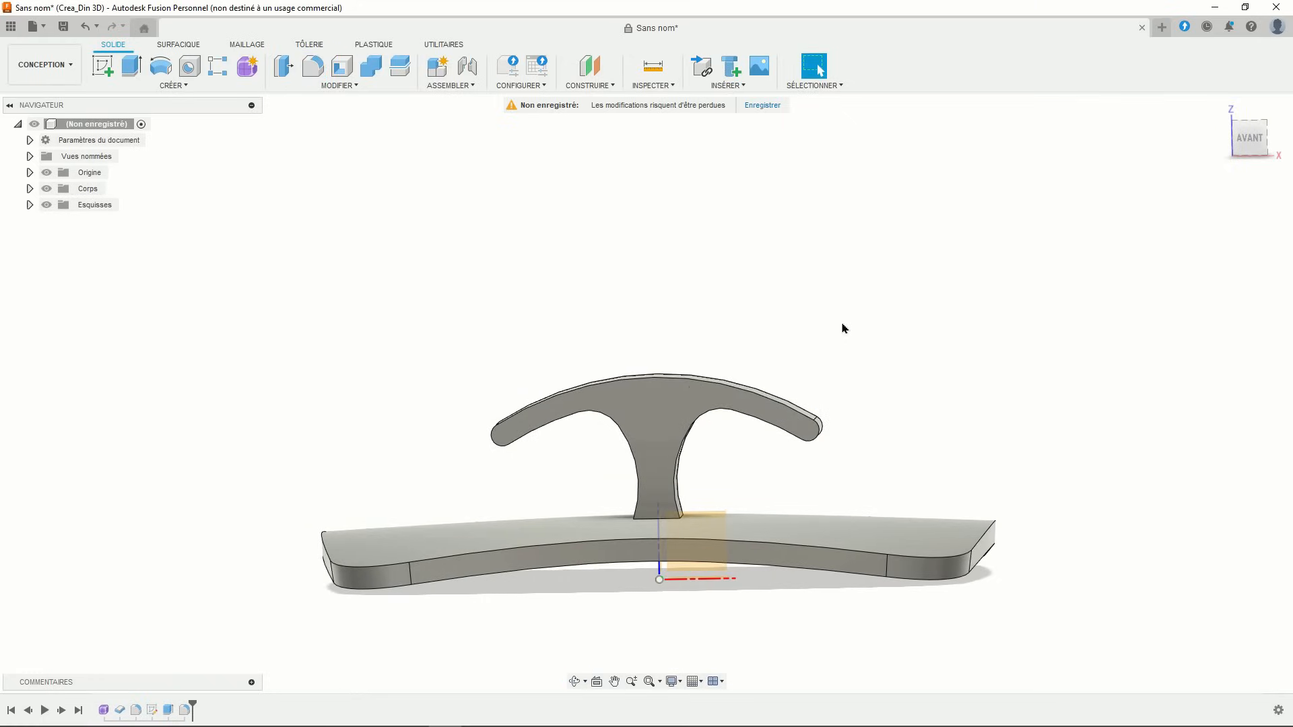
# - Create a construction plane offset 24.509 mm above the XY base plane
pyautogui.keyDown('shift'); pyautogui.moveTo(811, 344); pyautogui.dragTo(811, 329, button='middle'); pyautogui.keyUp('shift')
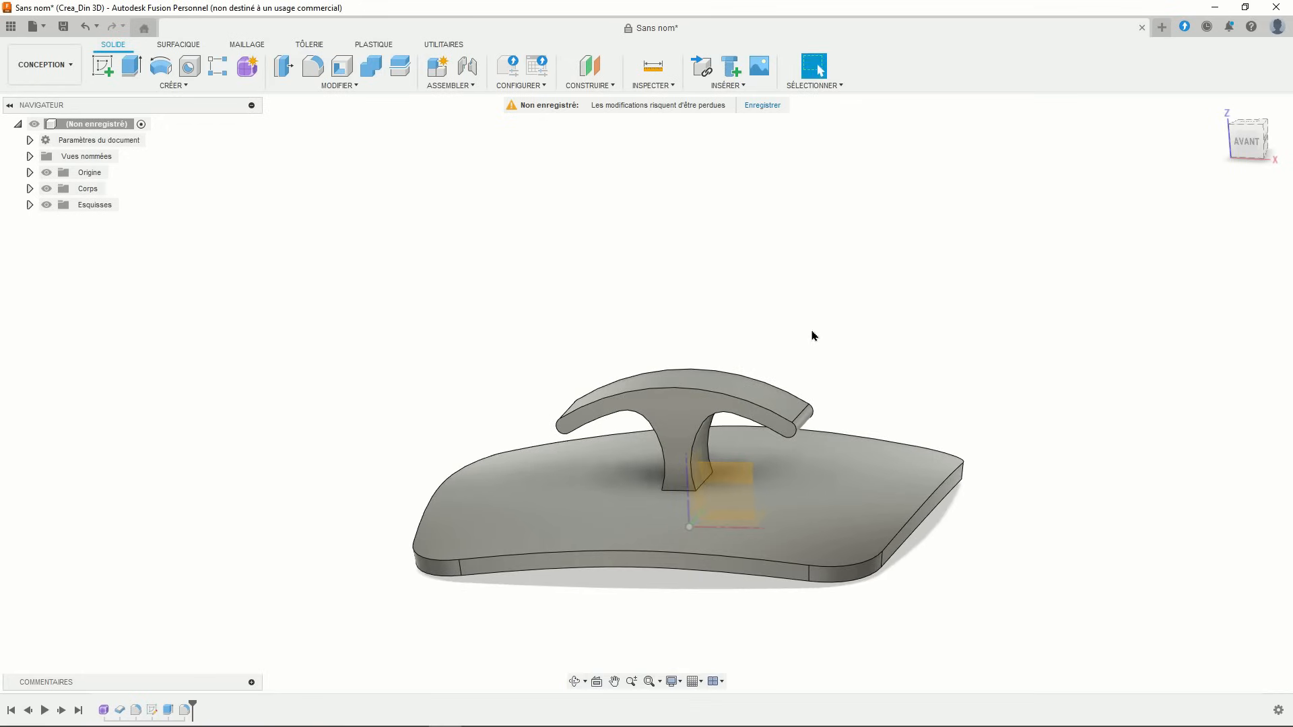
pyautogui.click(590, 66)
pyautogui.click(766, 523)
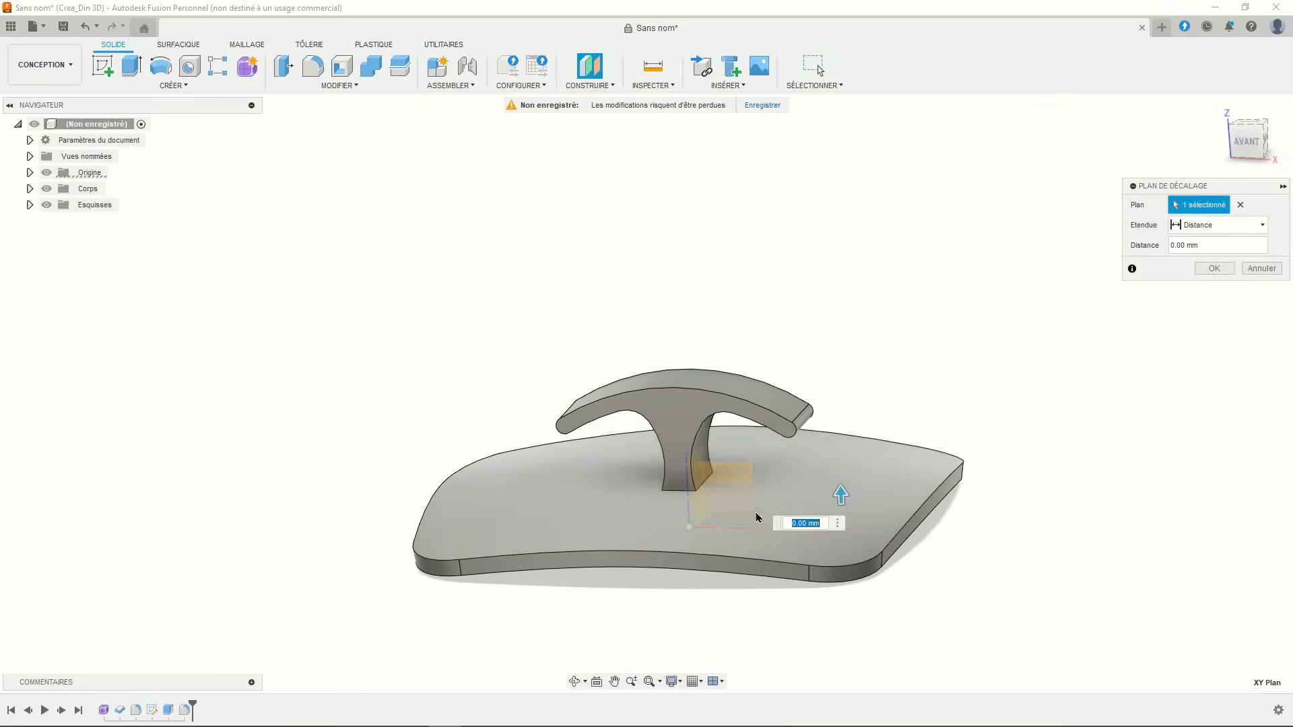
pyautogui.moveTo(836, 492); pyautogui.dragTo(814, 334)
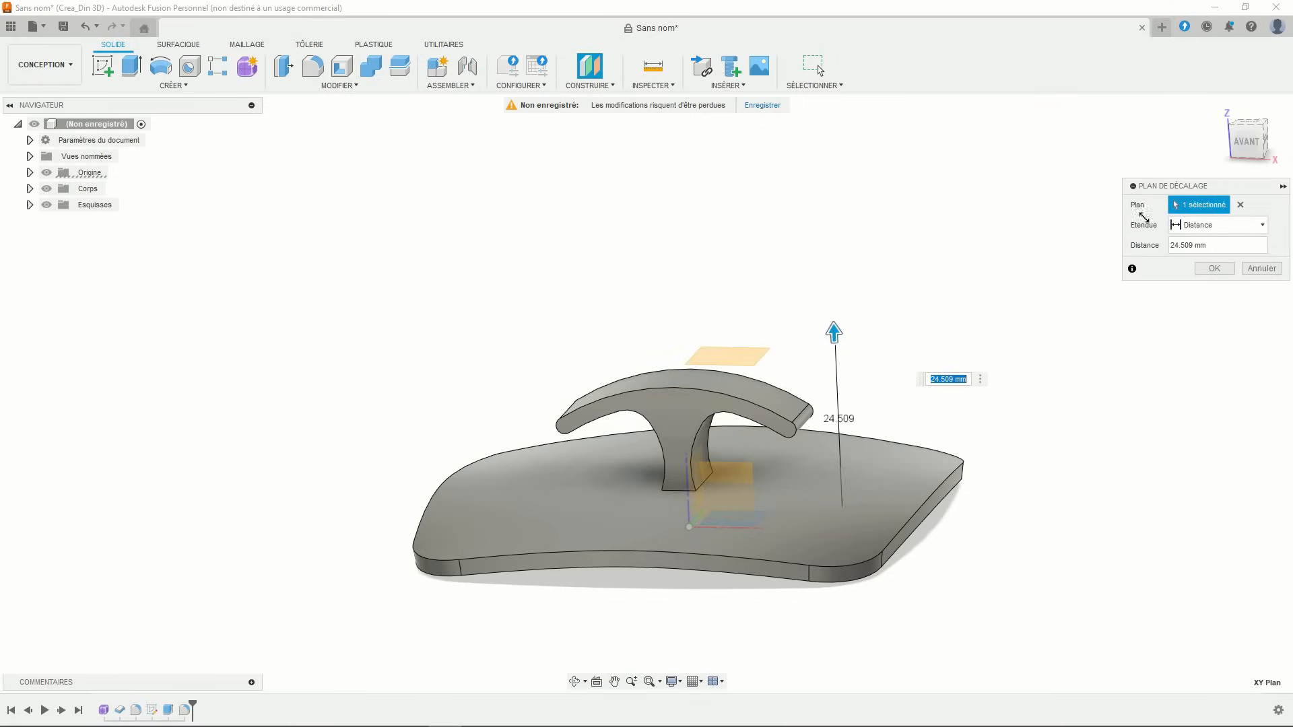
pyautogui.click(1247, 141)
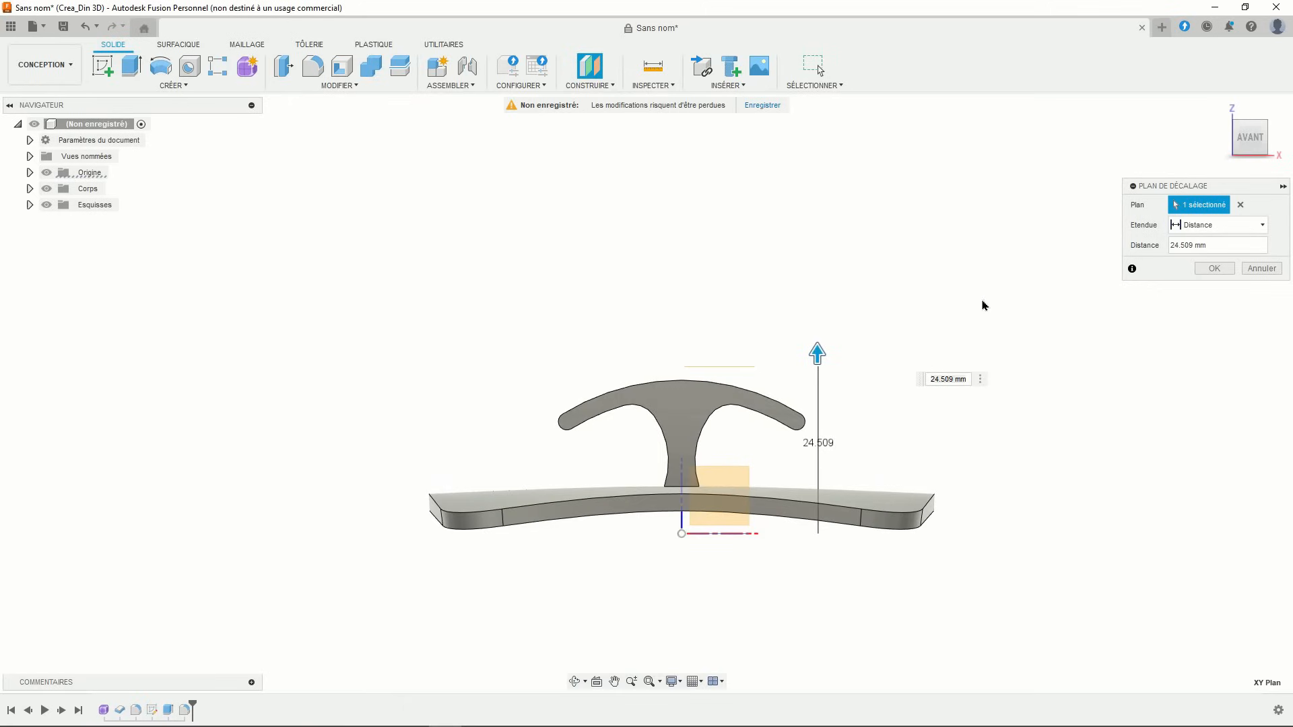
pyautogui.click(1230, 267)
pyautogui.keyDown('shift'); pyautogui.moveTo(802, 303); pyautogui.dragTo(512, 221, button='middle'); pyautogui.keyUp('shift')
pyautogui.click(103, 65)
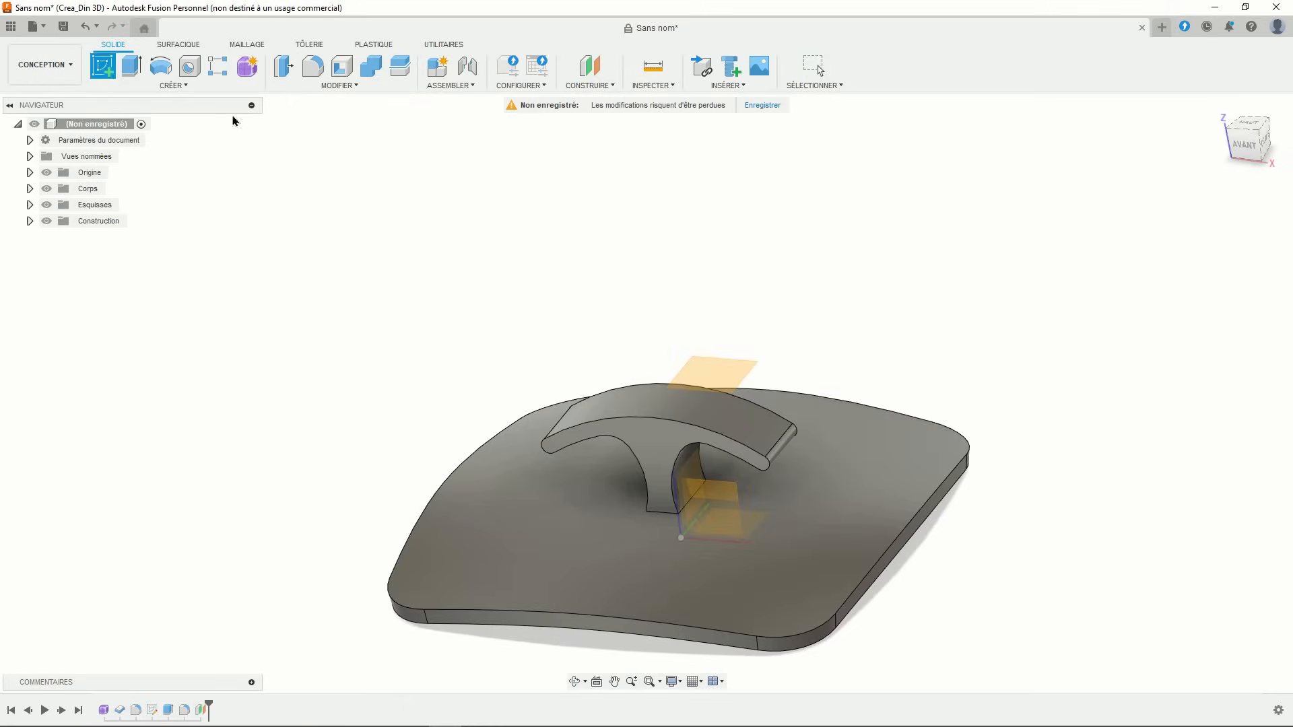
# - On the offset plane, draw a three-point arc spanning the stand's top
pyautogui.click(703, 360)
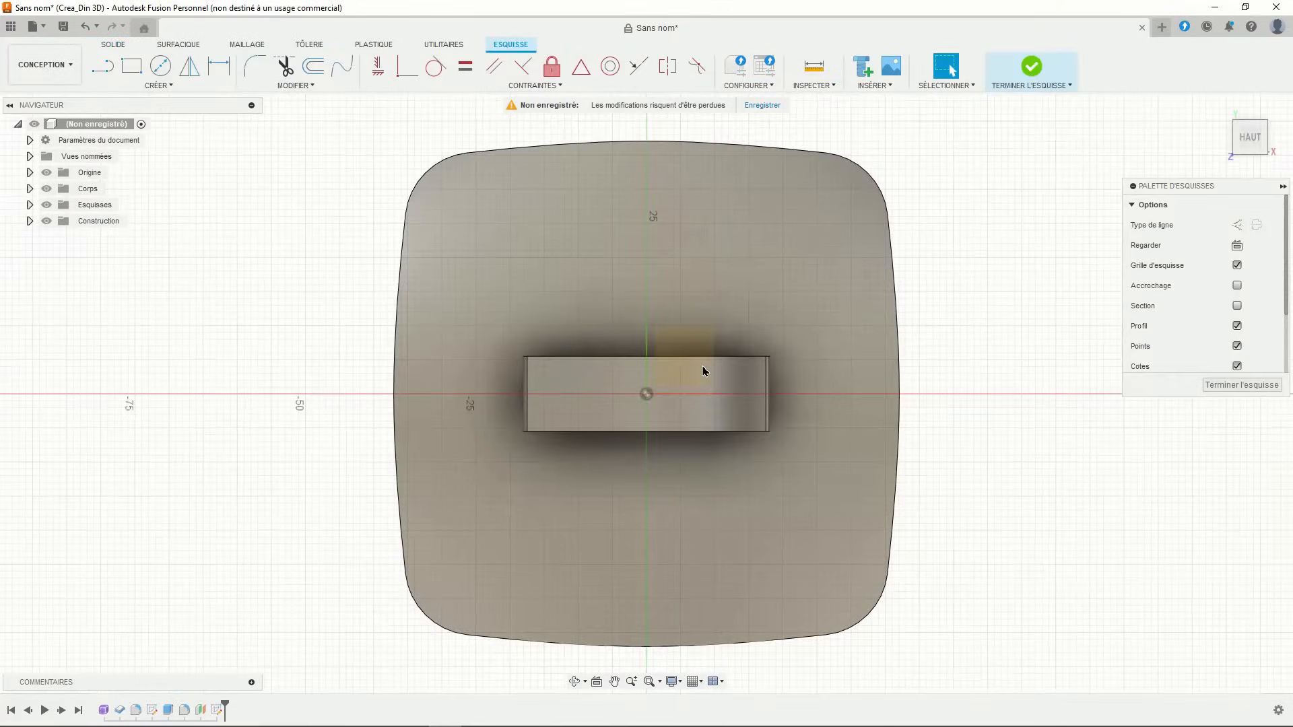
pyautogui.scroll(2, 703, 371)
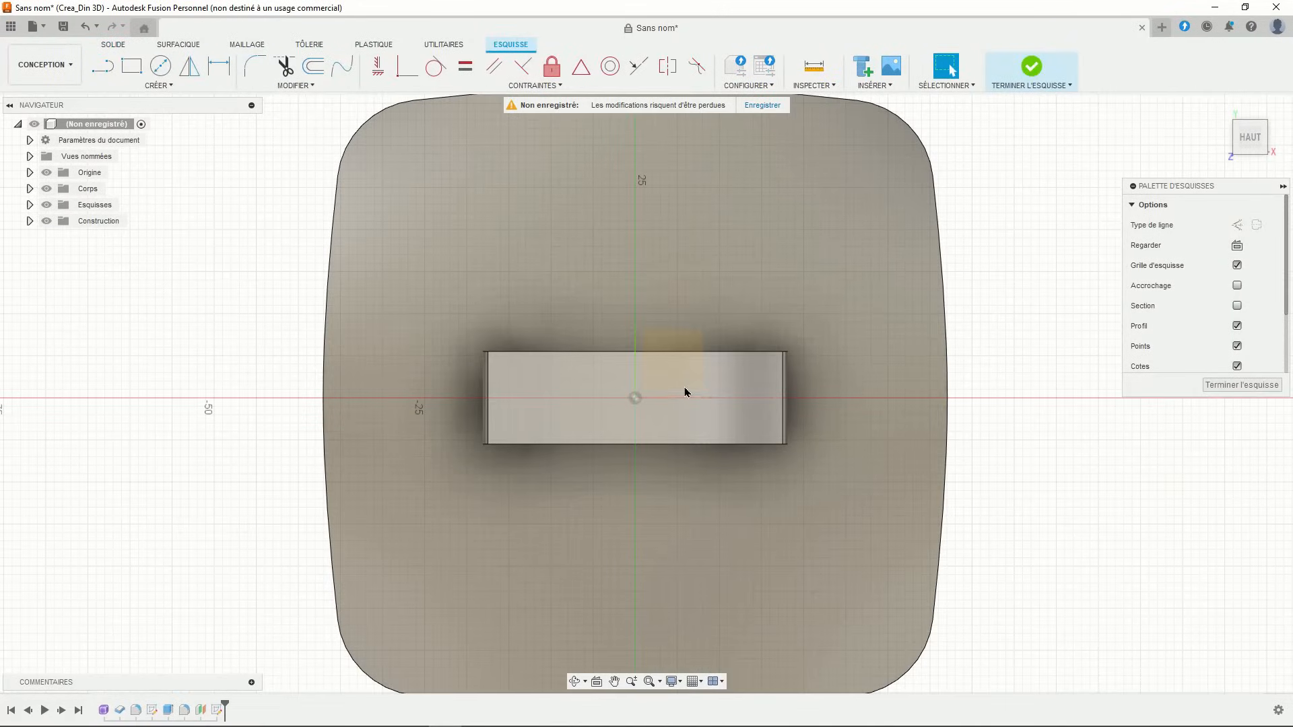
pyautogui.scroll(1, 685, 392)
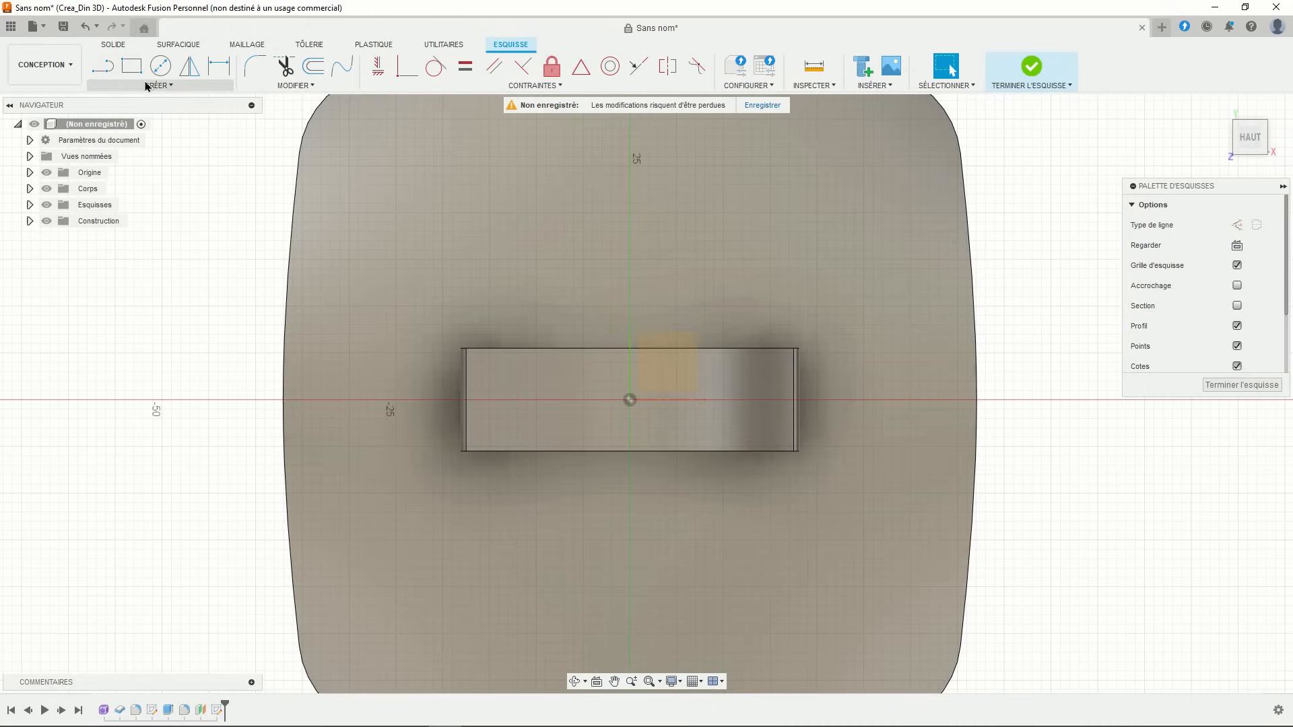
pyautogui.click(147, 85)
pyautogui.moveTo(155, 146)
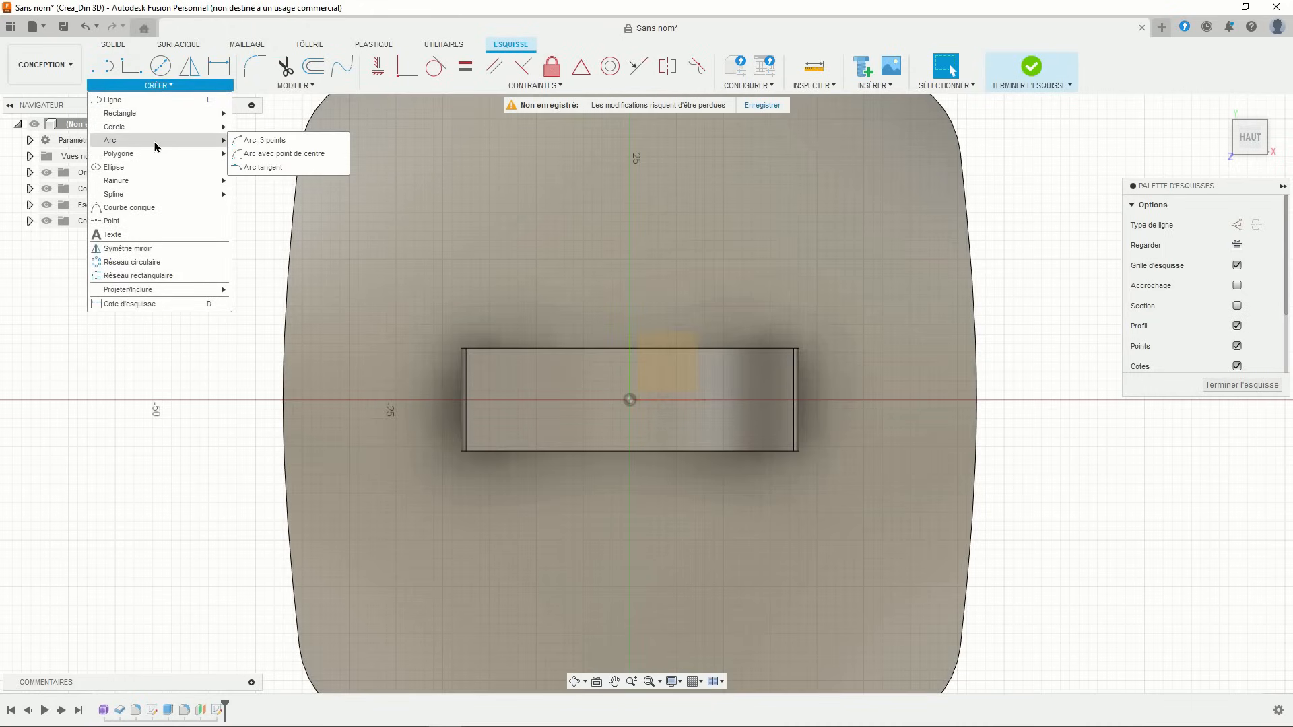
pyautogui.click(255, 140)
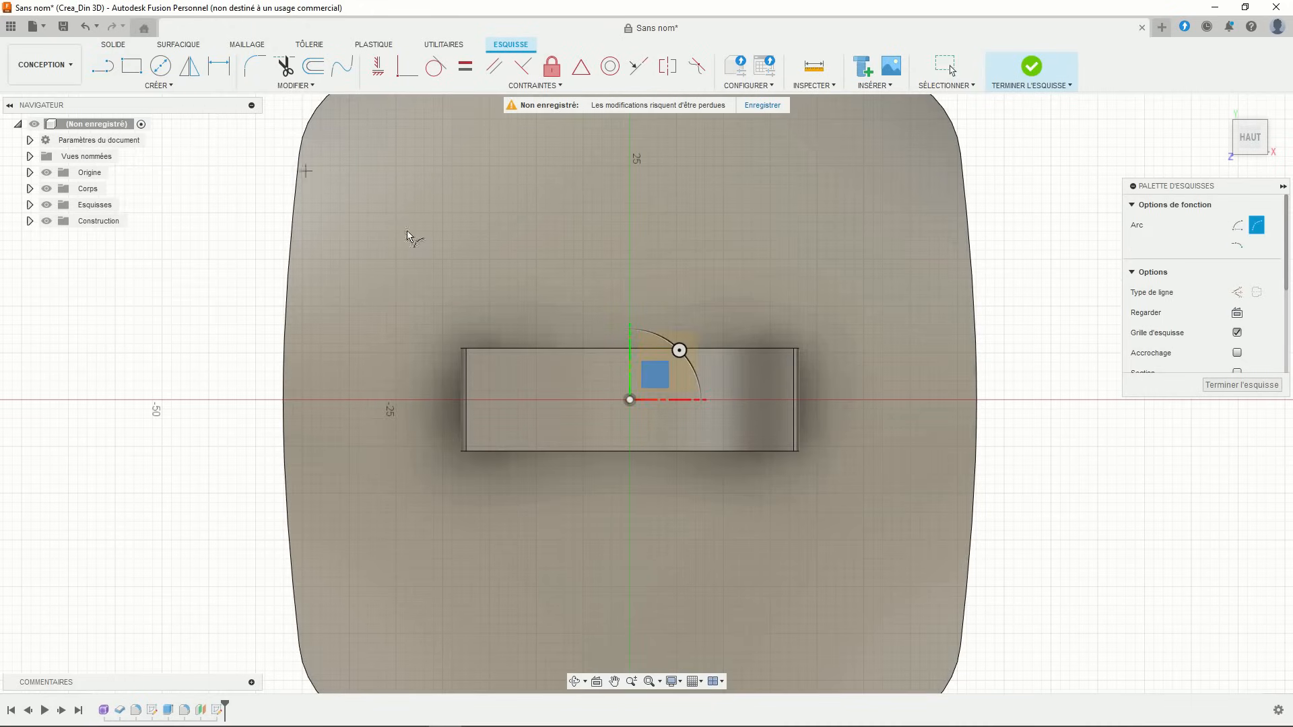
pyautogui.click(443, 376)
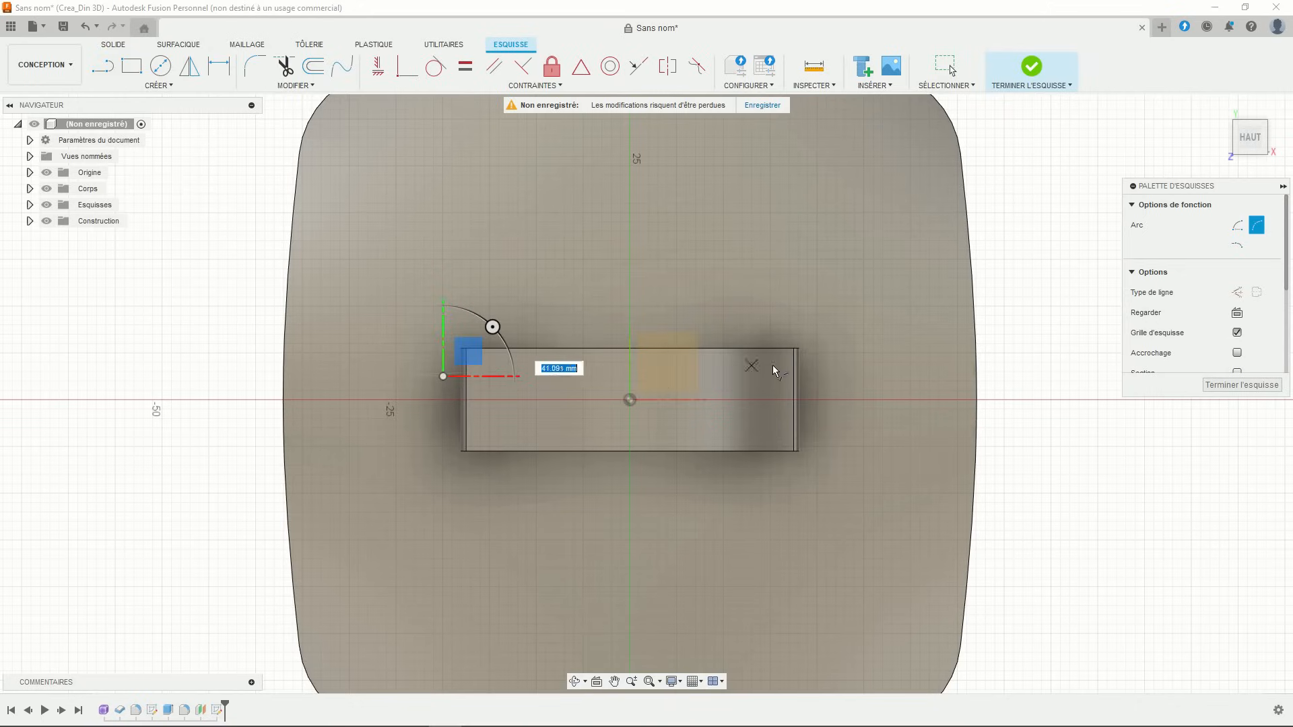
pyautogui.click(829, 374)
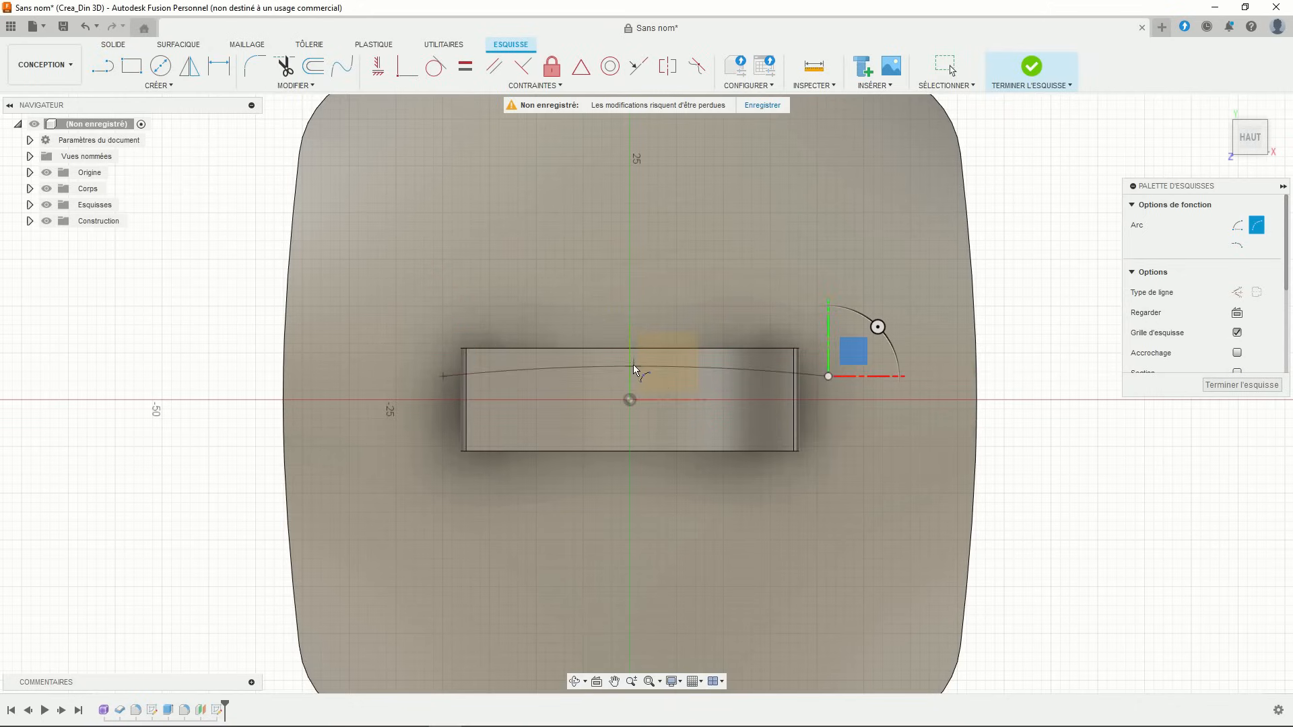
pyautogui.click(629, 340)
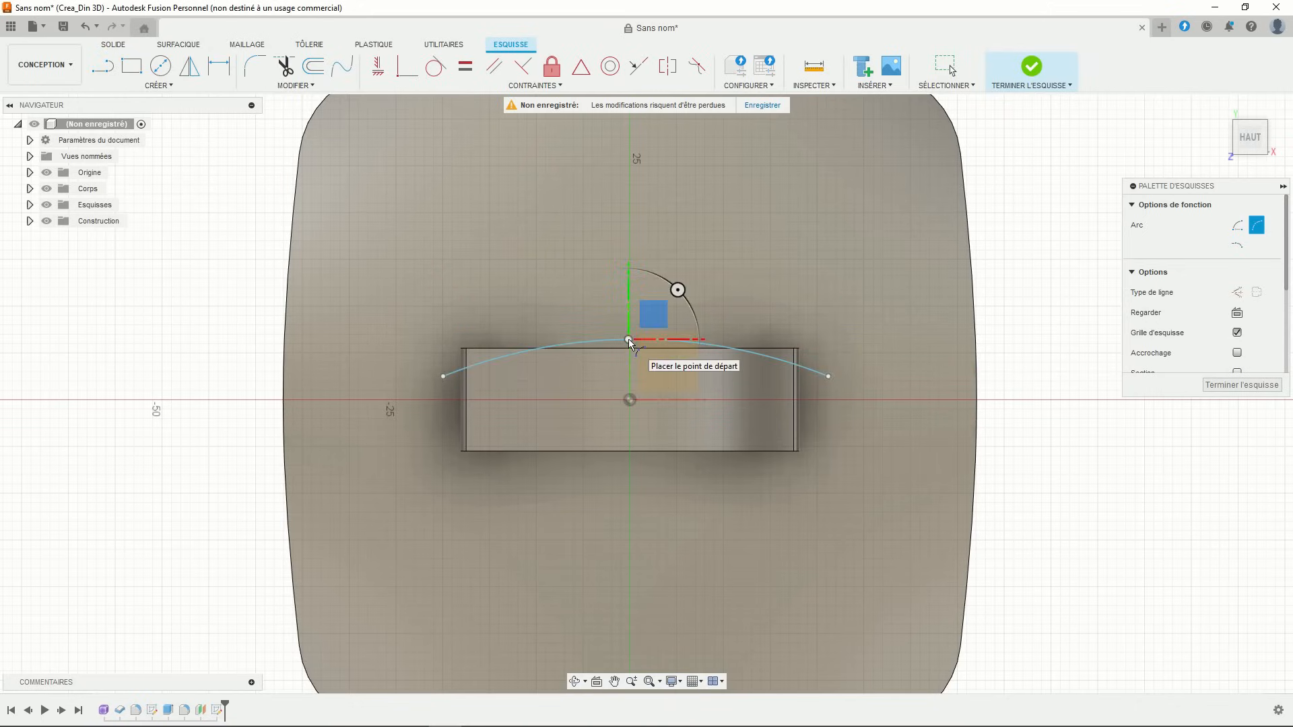
pyautogui.press('Escape')
pyautogui.scroll(1, 601, 286)
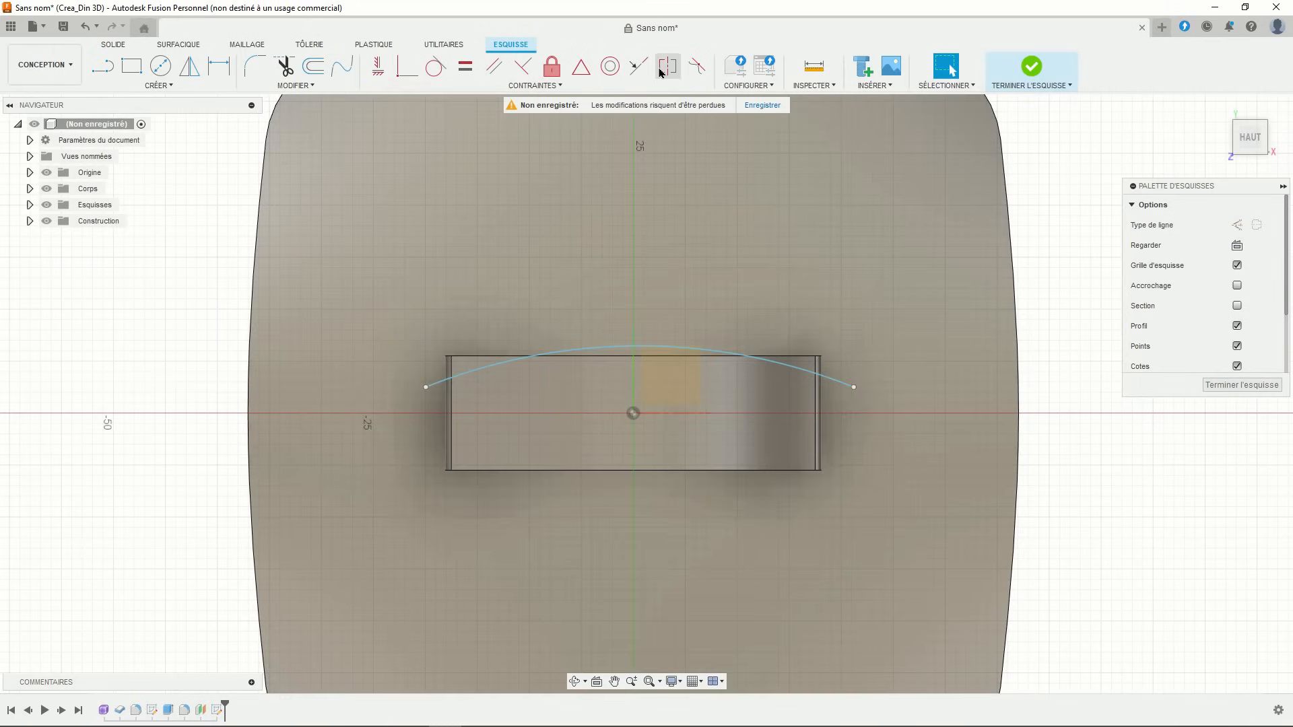
# - Make the arc ends symmetric about the vertical axis and the arc tangent to the top line
pyautogui.click(668, 66)
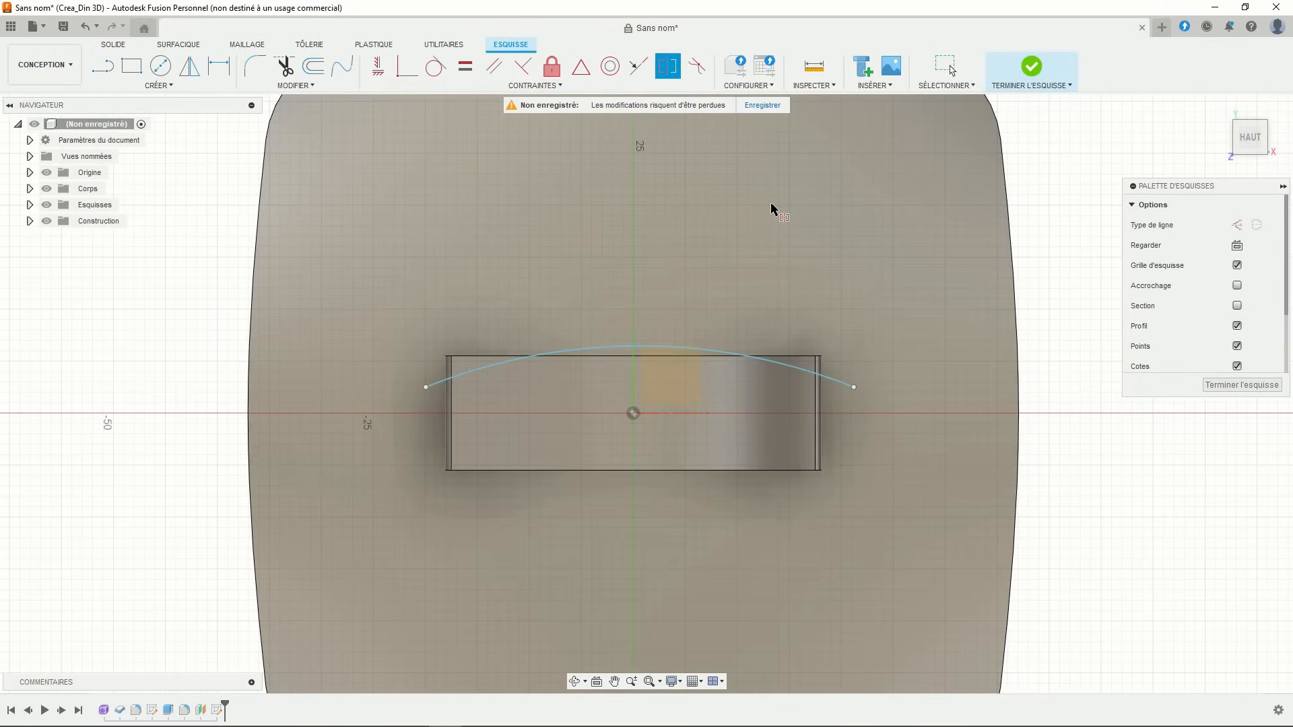
pyautogui.click(854, 388)
pyautogui.click(426, 387)
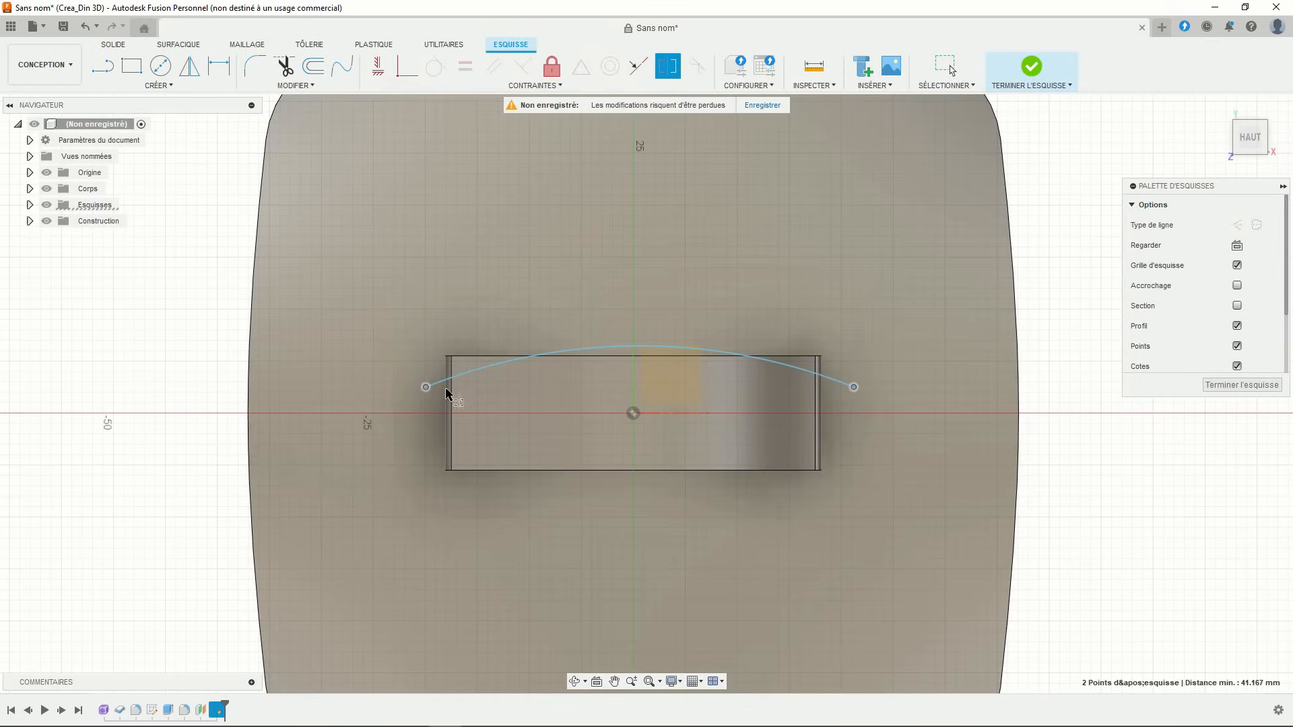
pyautogui.click(634, 377)
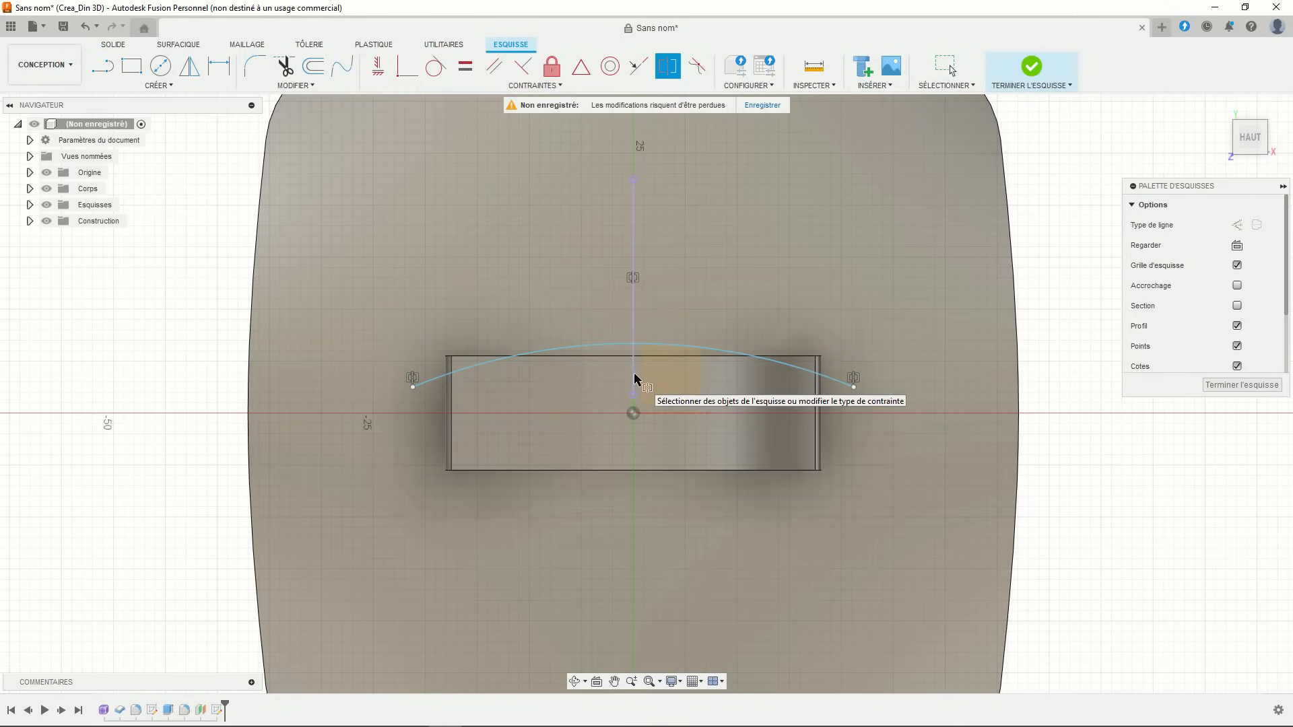
pyautogui.click(436, 66)
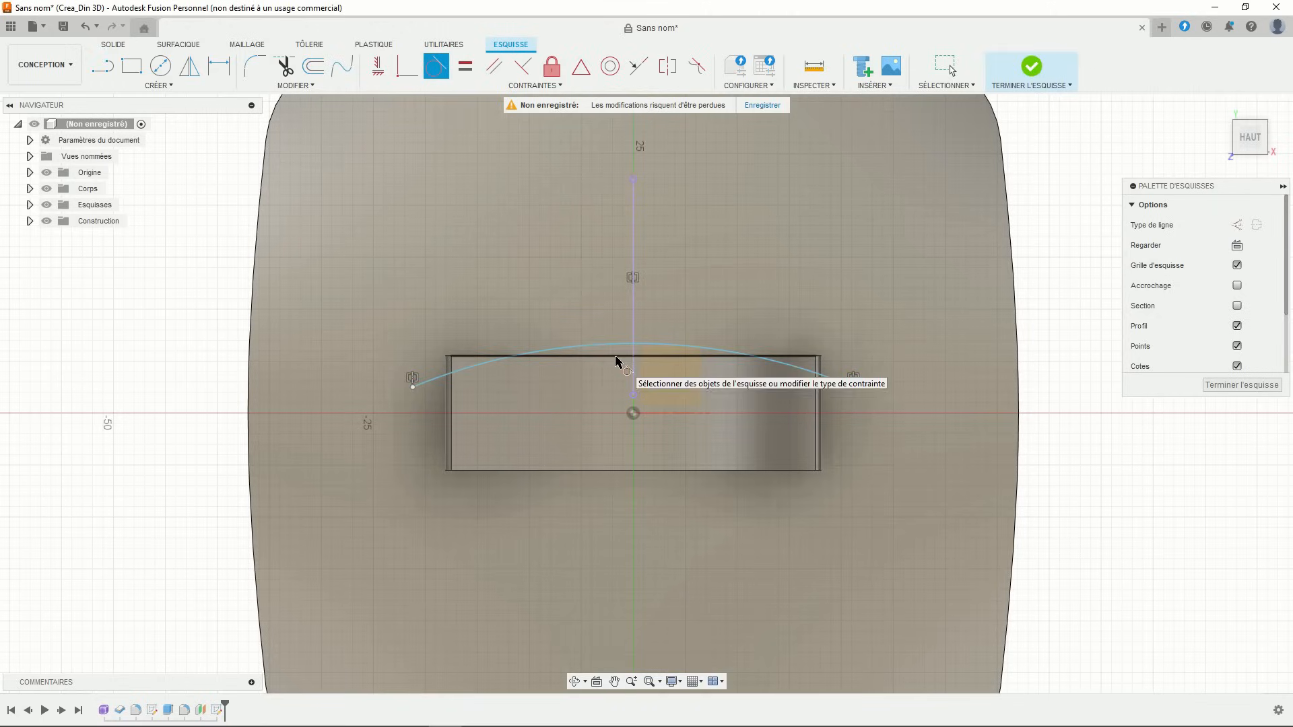
pyautogui.click(619, 357)
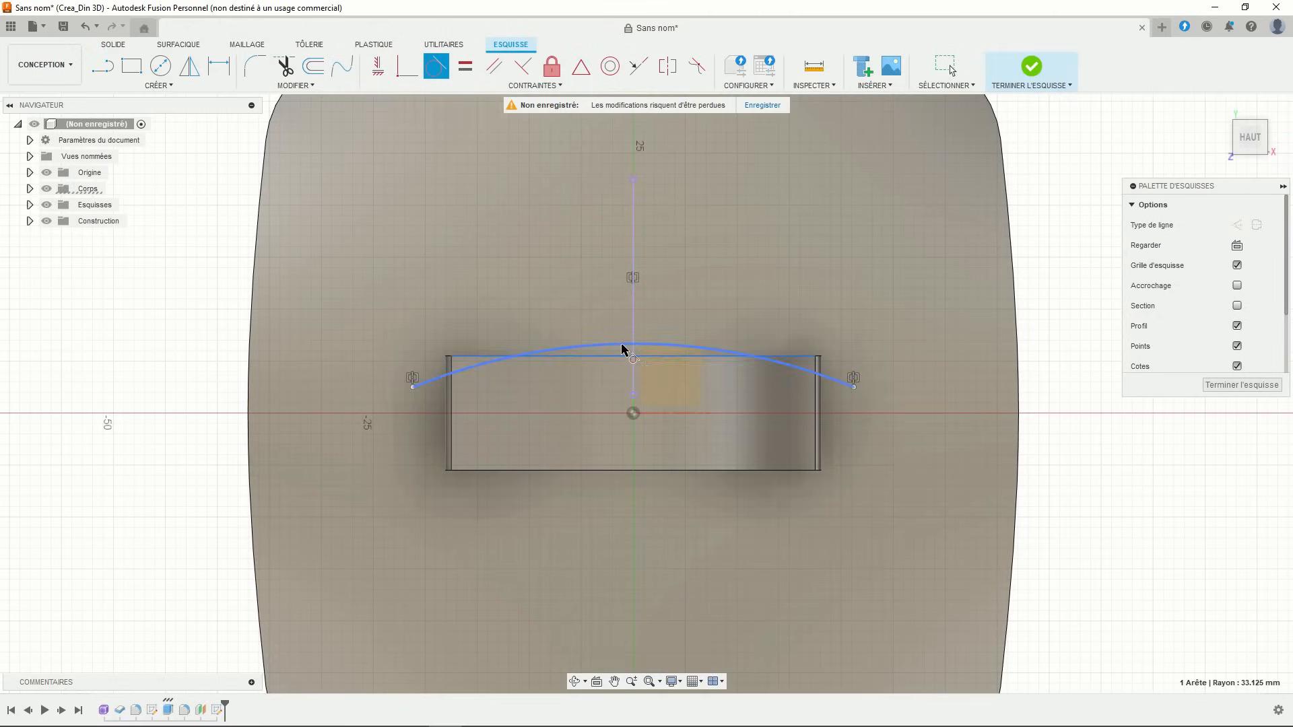
pyautogui.click(621, 347)
pyautogui.scroll(3, 388, 315)
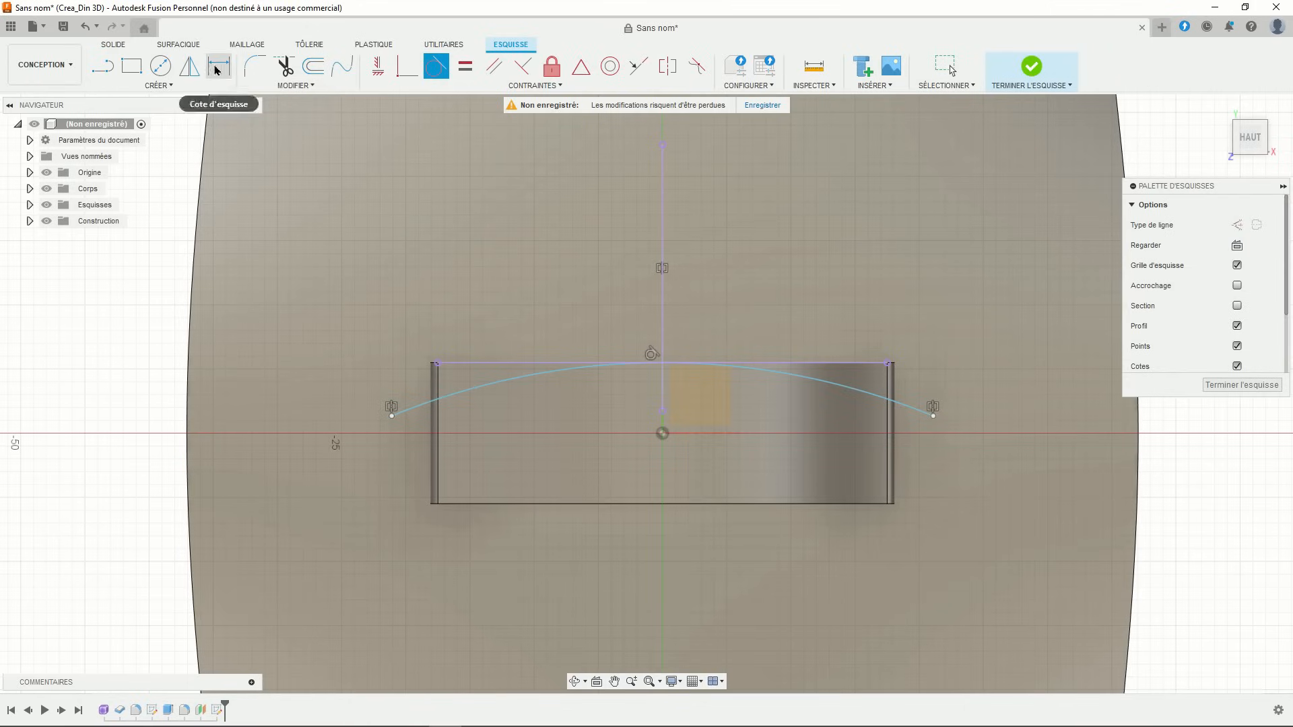
# - Dimension the arc's left endpoint 1.5 mm below the top line and widen the arc past the corner
pyautogui.click(219, 67)
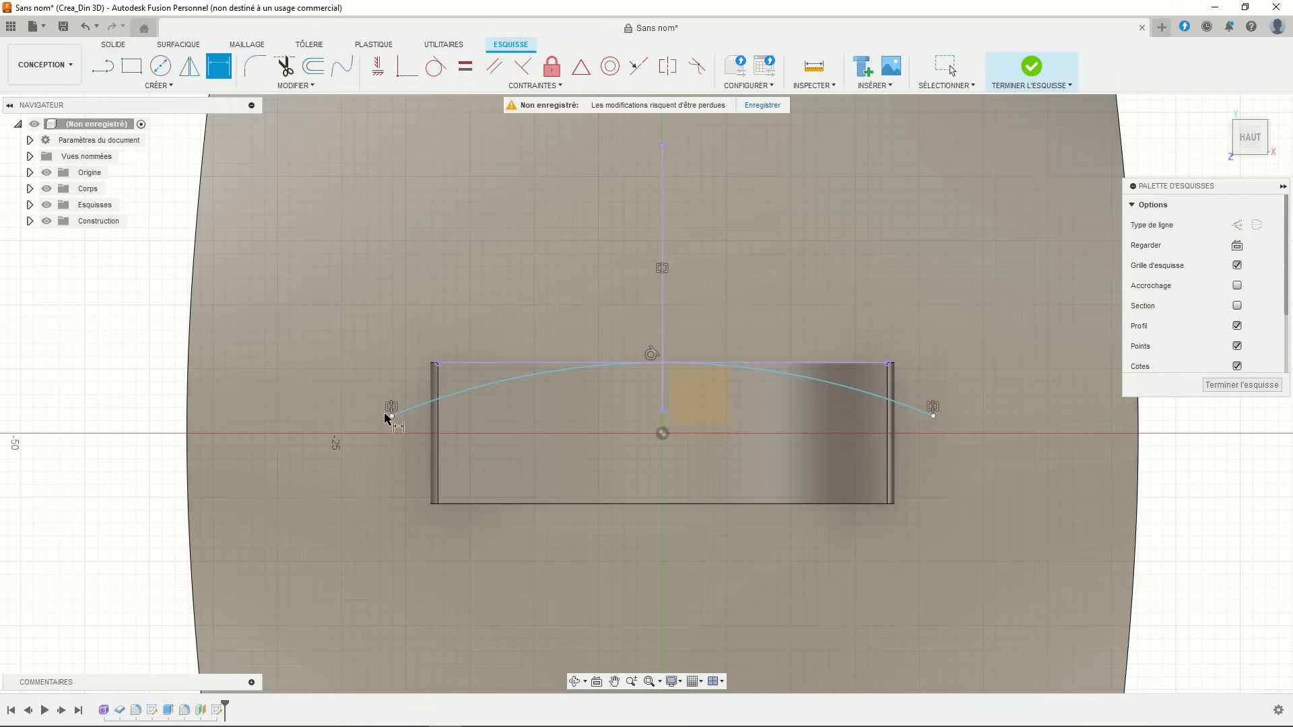
pyautogui.click(392, 417)
pyautogui.click(446, 364)
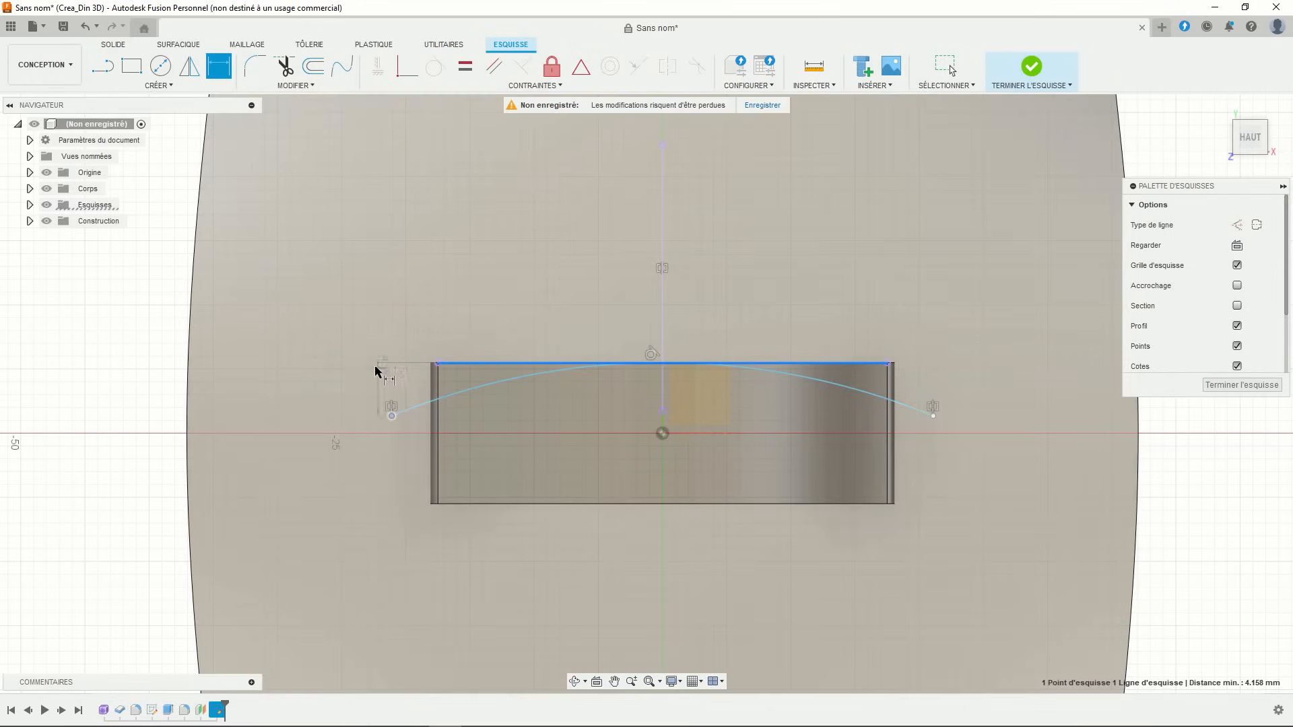
pyautogui.click(351, 340)
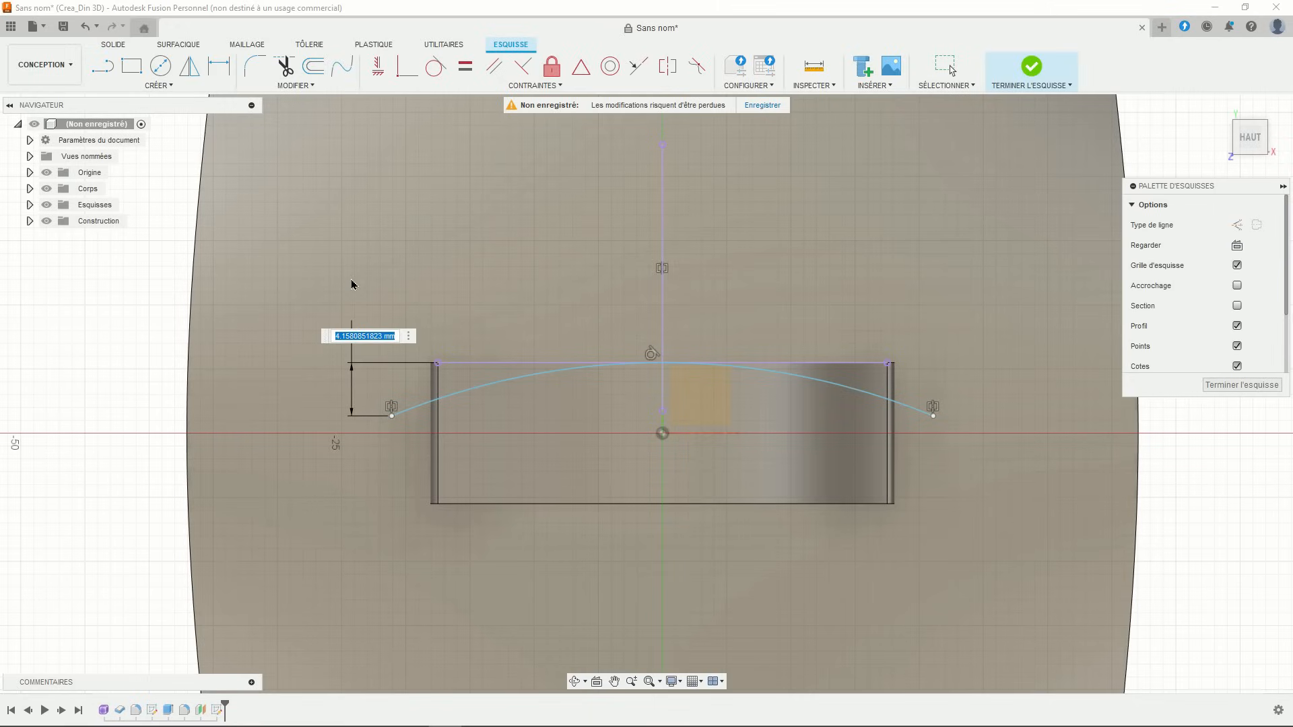
pyautogui.write('1.5')
pyautogui.press('Return')
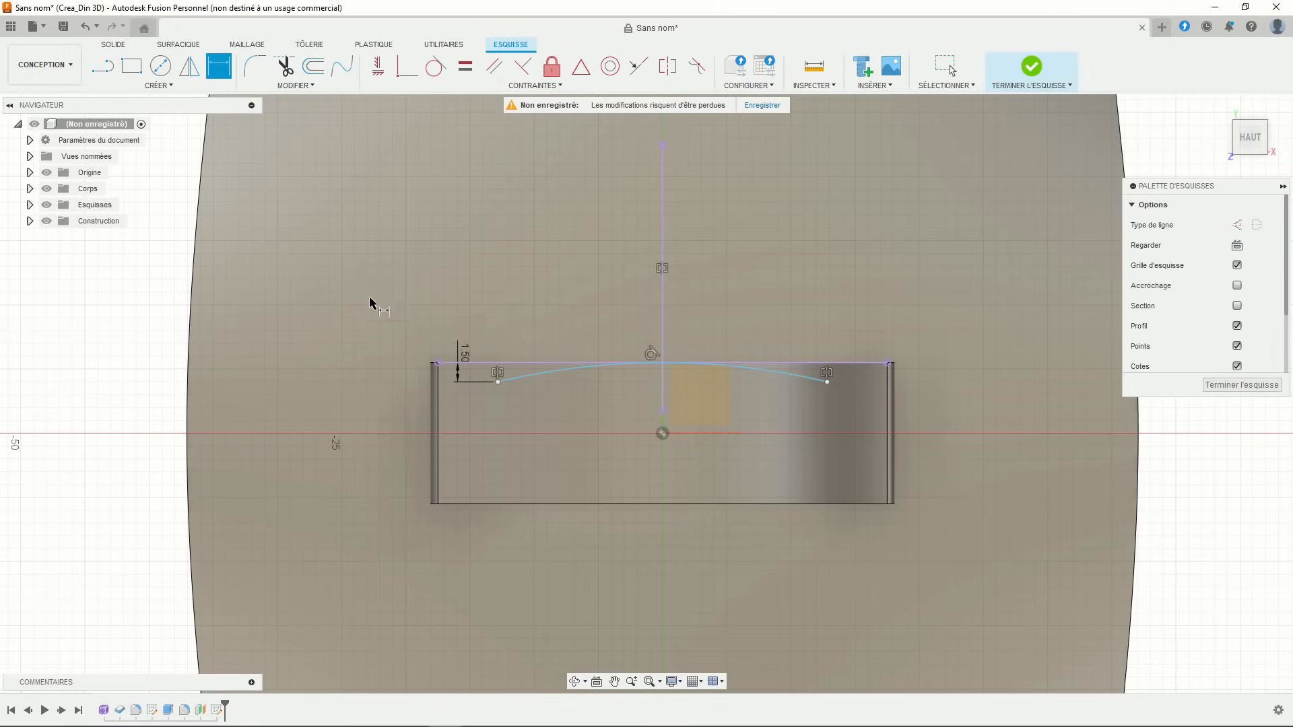
pyautogui.press('Escape')
pyautogui.moveTo(499, 384); pyautogui.dragTo(424, 381)
pyautogui.scroll(1, 451, 339)
pyautogui.scroll(2, 448, 343)
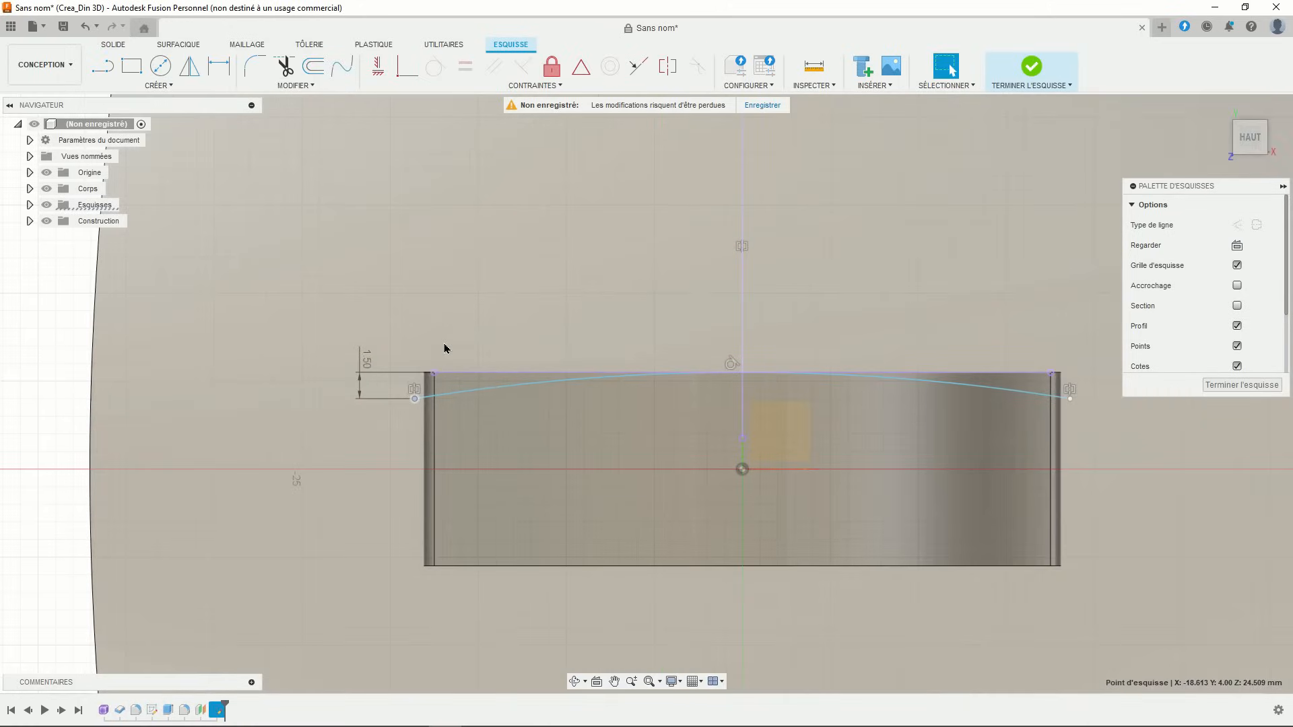
pyautogui.scroll(2, 525, 303)
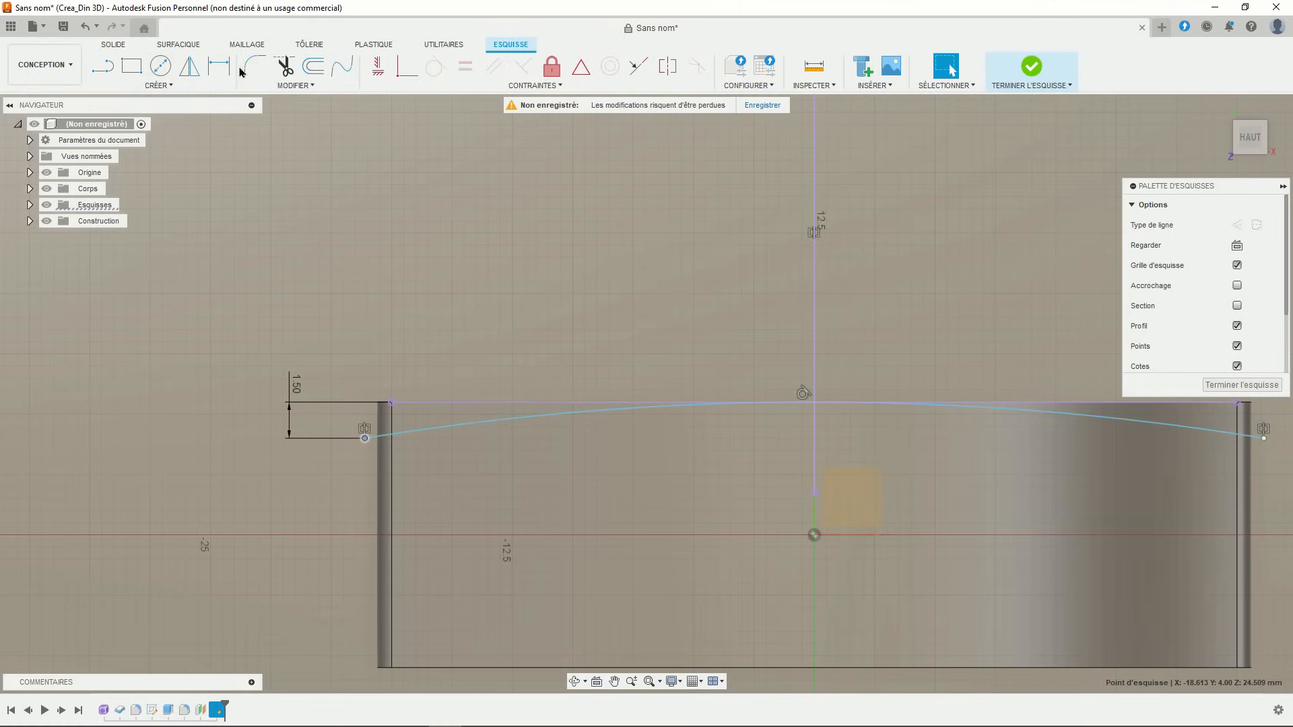
# - Add a 0.5 mm horizontal dimension from the stand's top-left corner to the arc's left endpoint
pyautogui.click(226, 68)
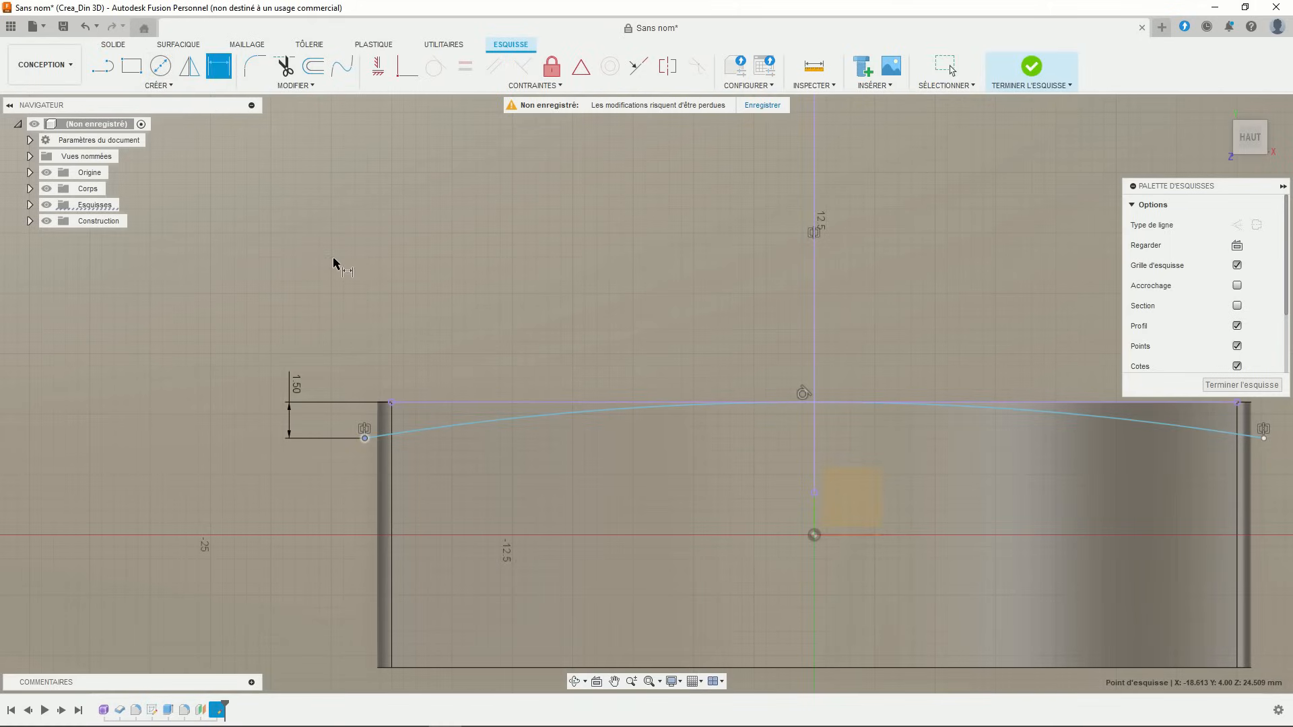
pyautogui.click(392, 403)
pyautogui.click(365, 438)
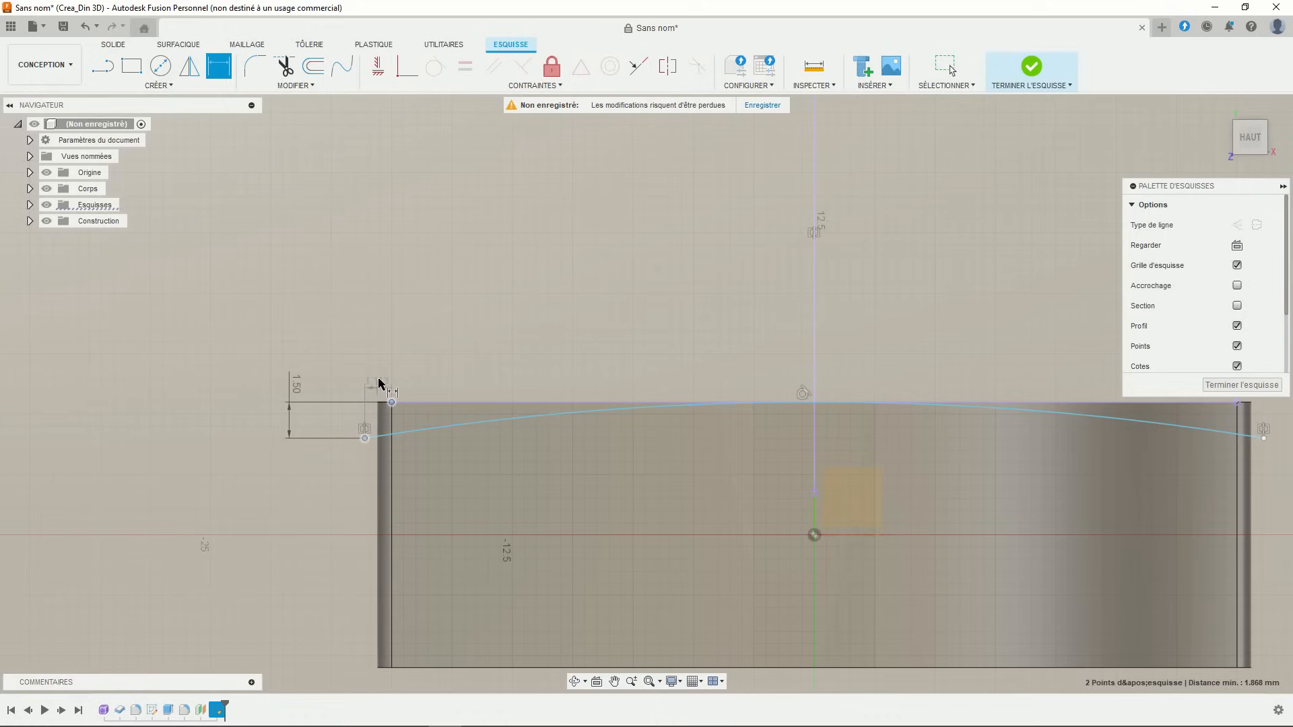
pyautogui.click(378, 361)
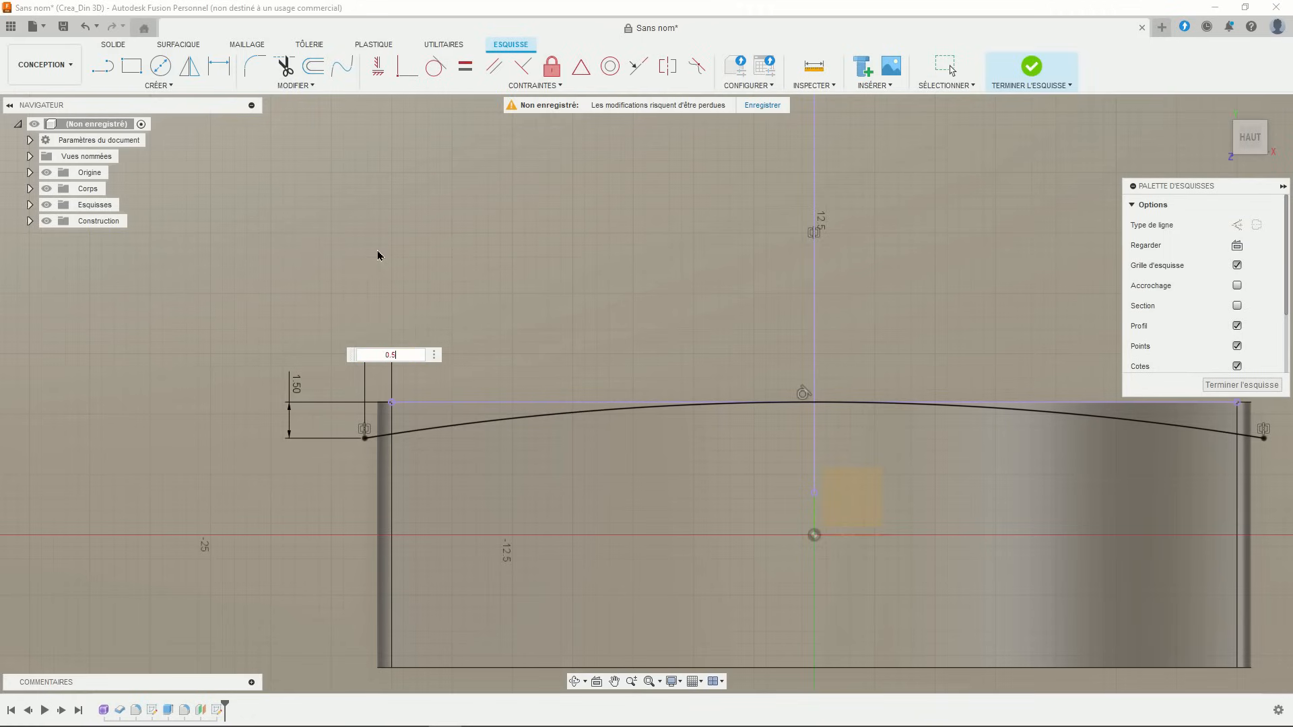
pyautogui.hotkey('ctrl', 'a')
pyautogui.scroll(3, 369, 291)
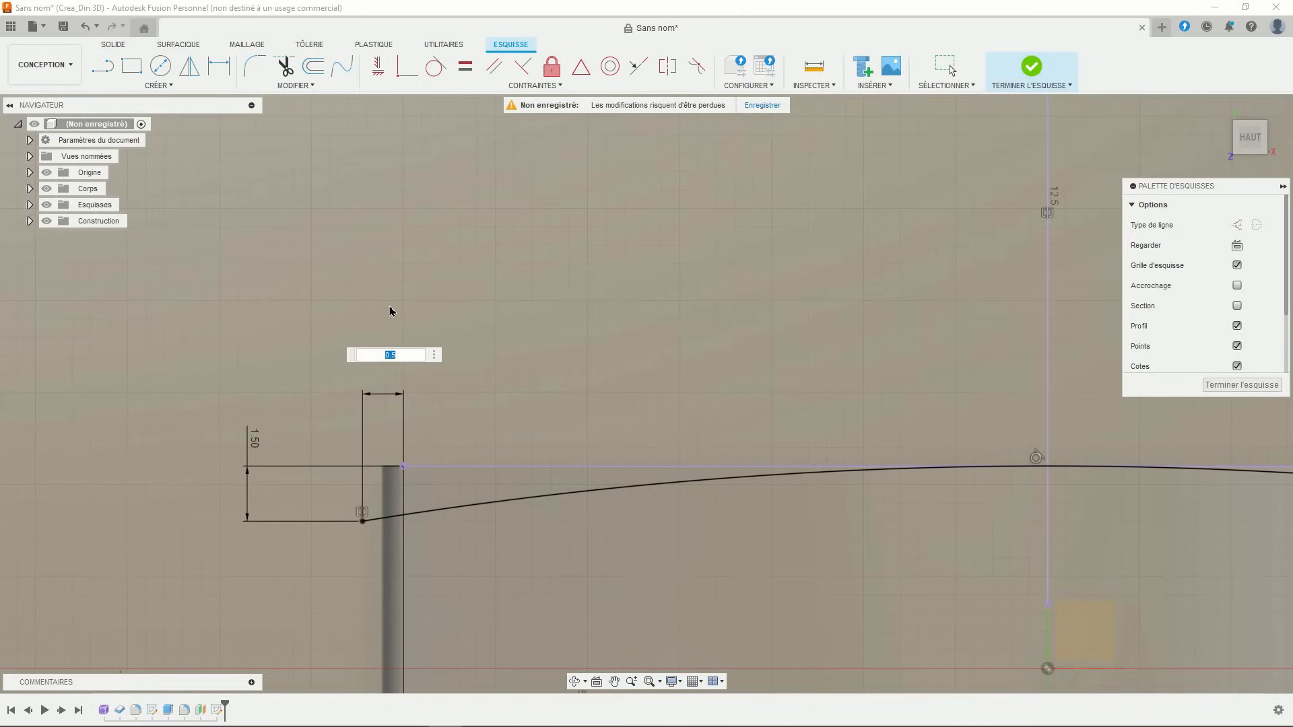
pyautogui.press('Return')
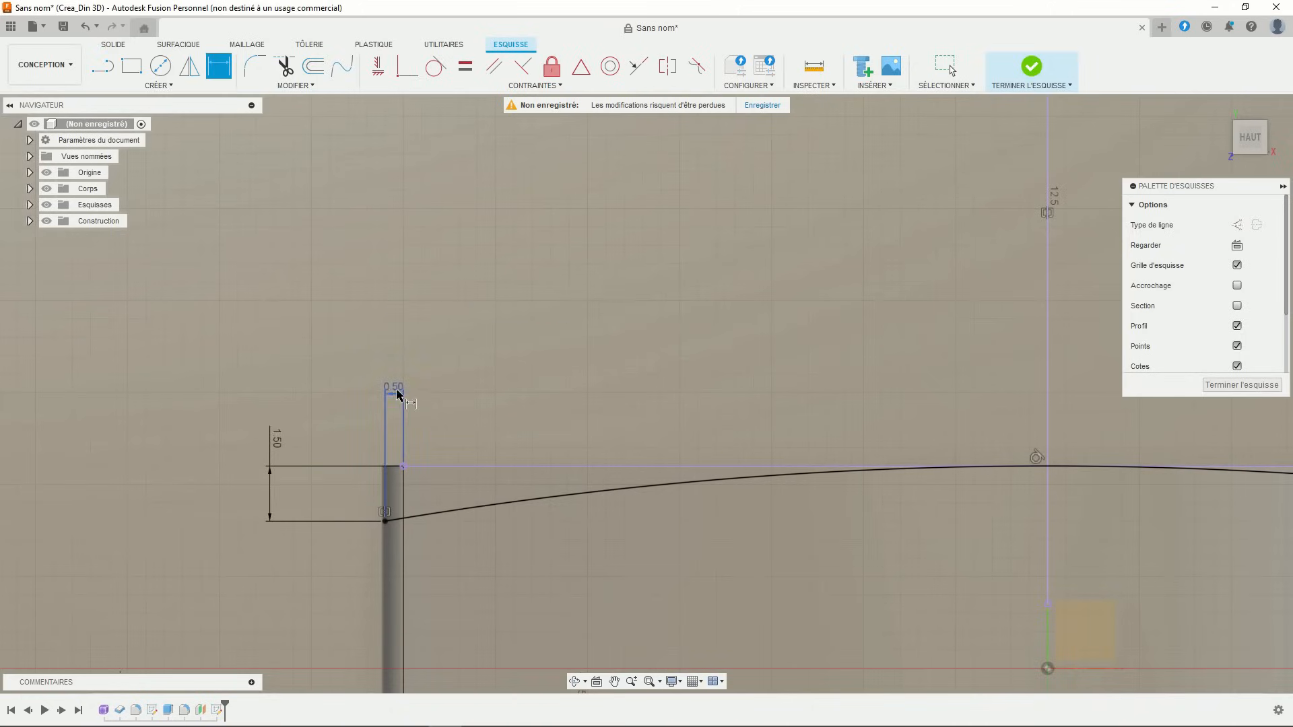
# - Change that width dimension from 0.50 to 0.6 and view the whole sketch
pyautogui.doubleClick(398, 394)
pyautogui.scroll(1, 396, 385)
pyautogui.write('0')
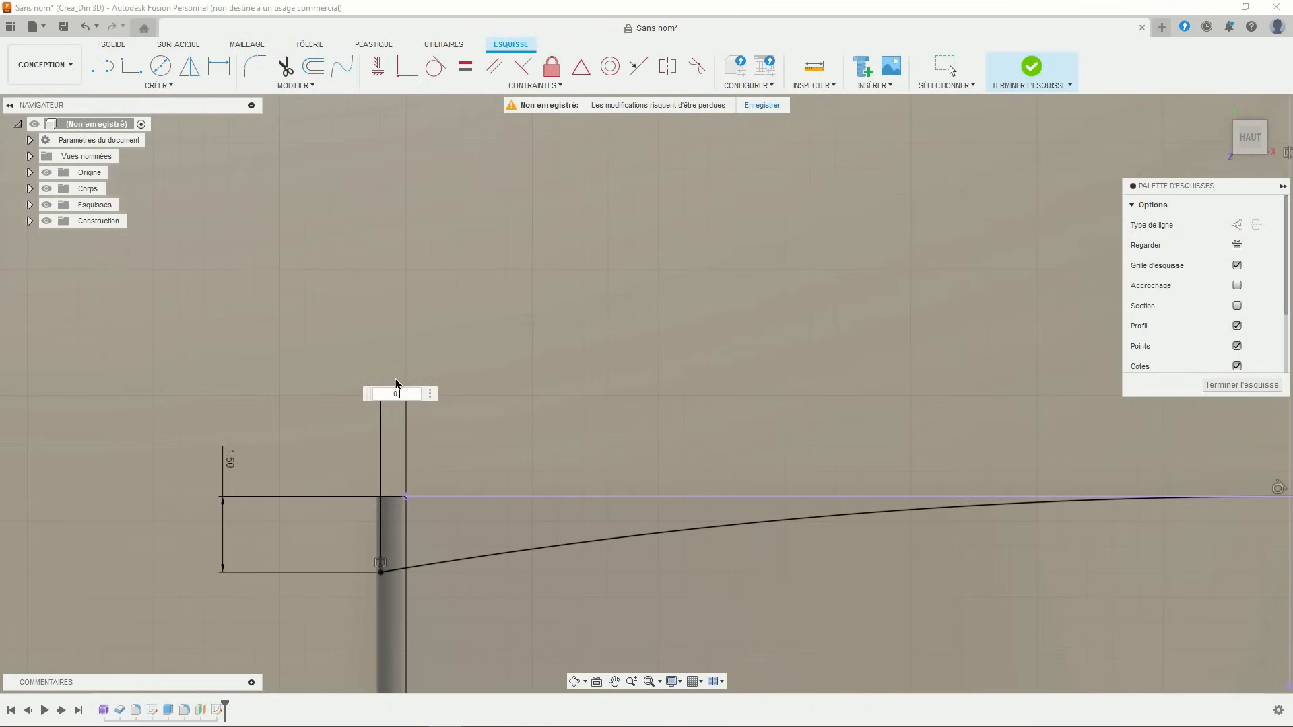
pyautogui.write('.6')
pyautogui.press('Return')
pyautogui.scroll(3, 371, 532)
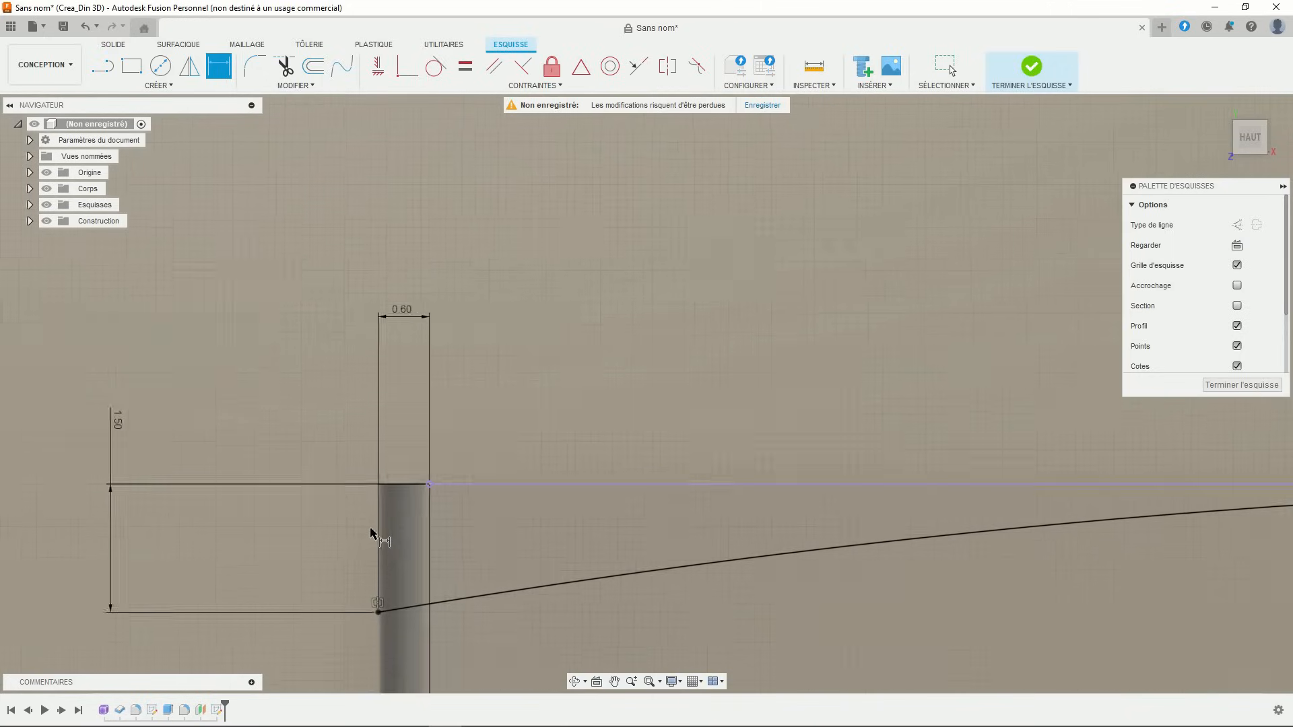
pyautogui.scroll(-4, 402, 507)
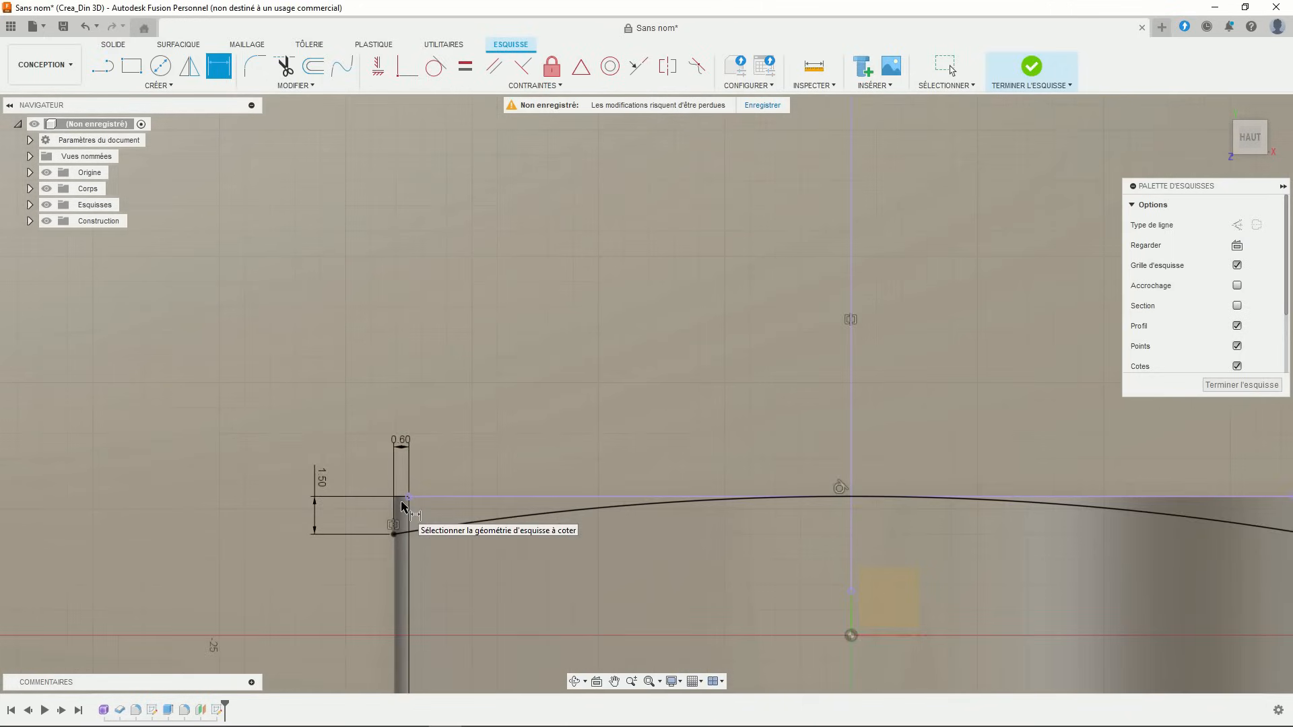
pyautogui.scroll(-2, 471, 481)
pyautogui.moveTo(528, 453); pyautogui.dragTo(451, 433, button='middle')
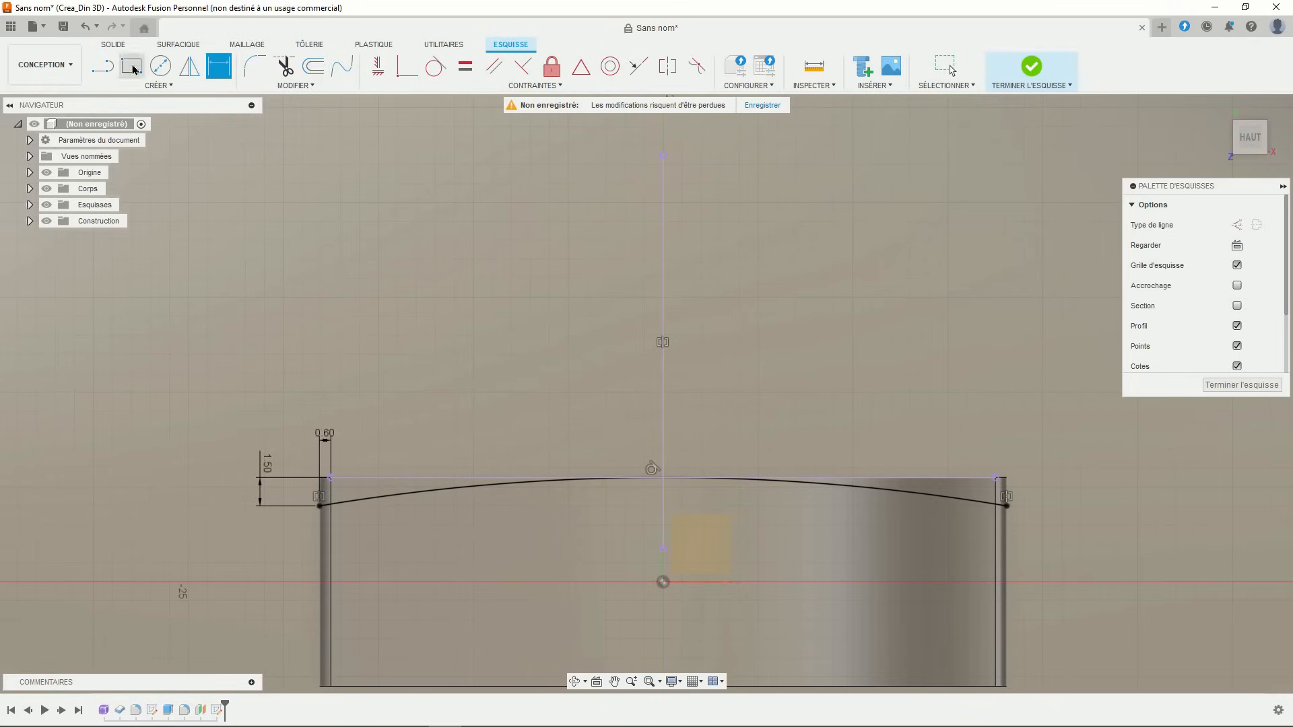
# - Draw a horizontal top edge above the arc and a right edge down to the arc's endpoint
pyautogui.click(101, 66)
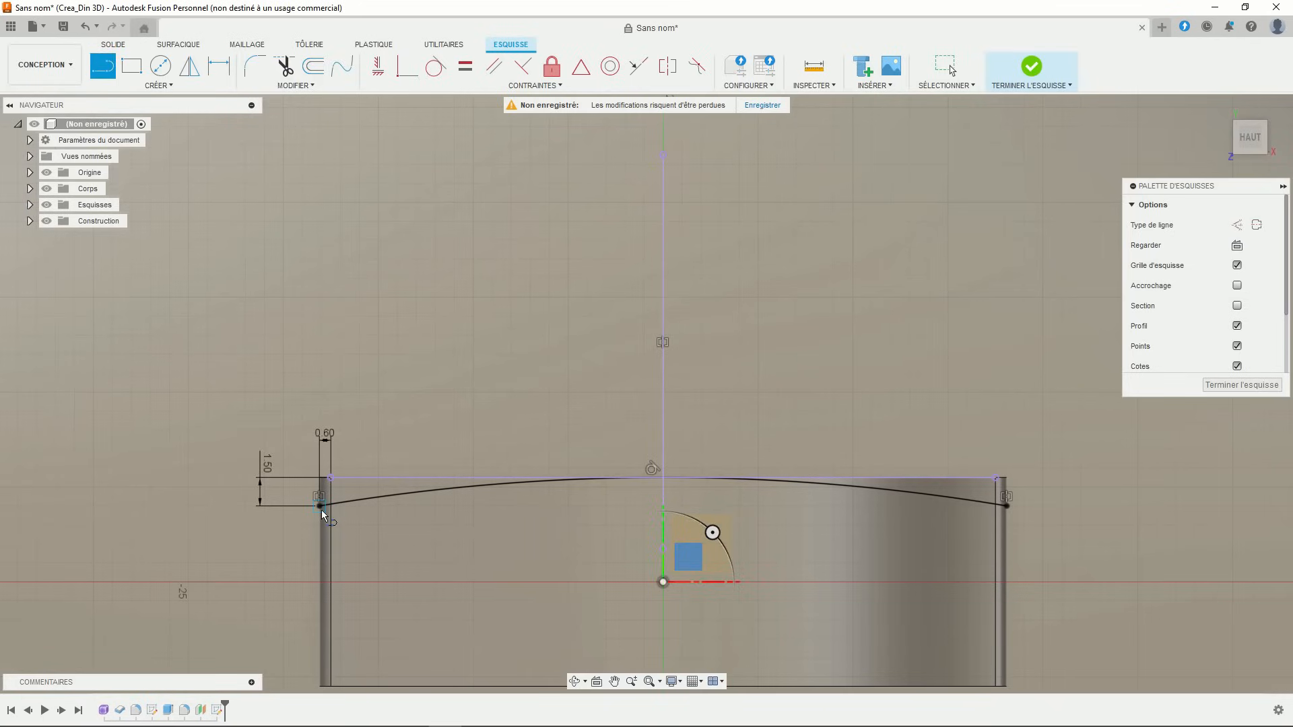
pyautogui.click(319, 412)
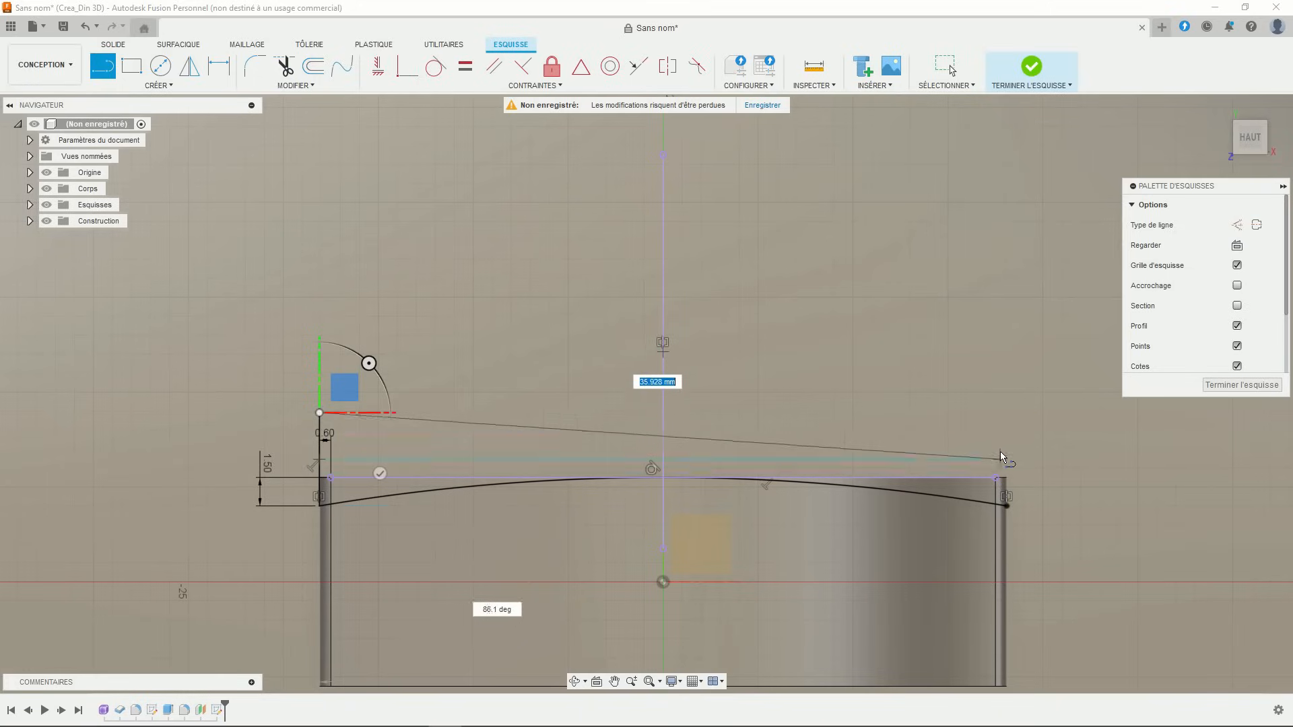
pyautogui.click(1006, 413)
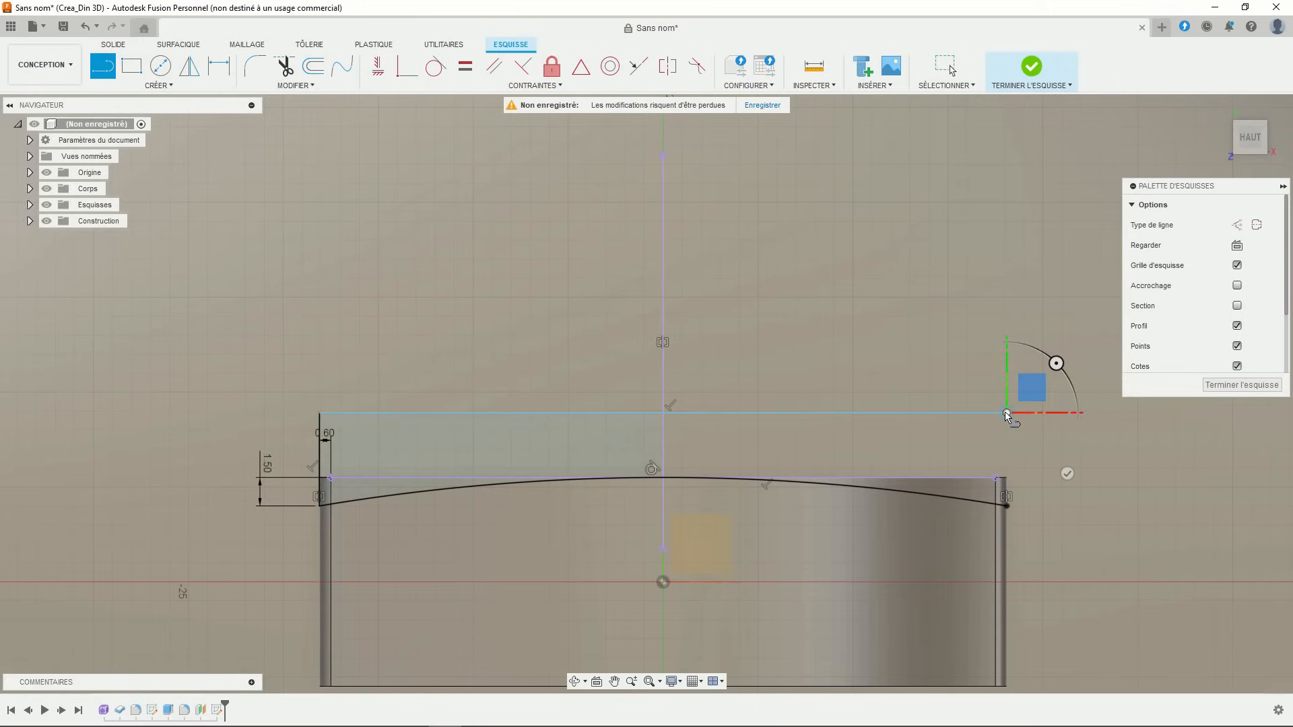
pyautogui.click(1007, 505)
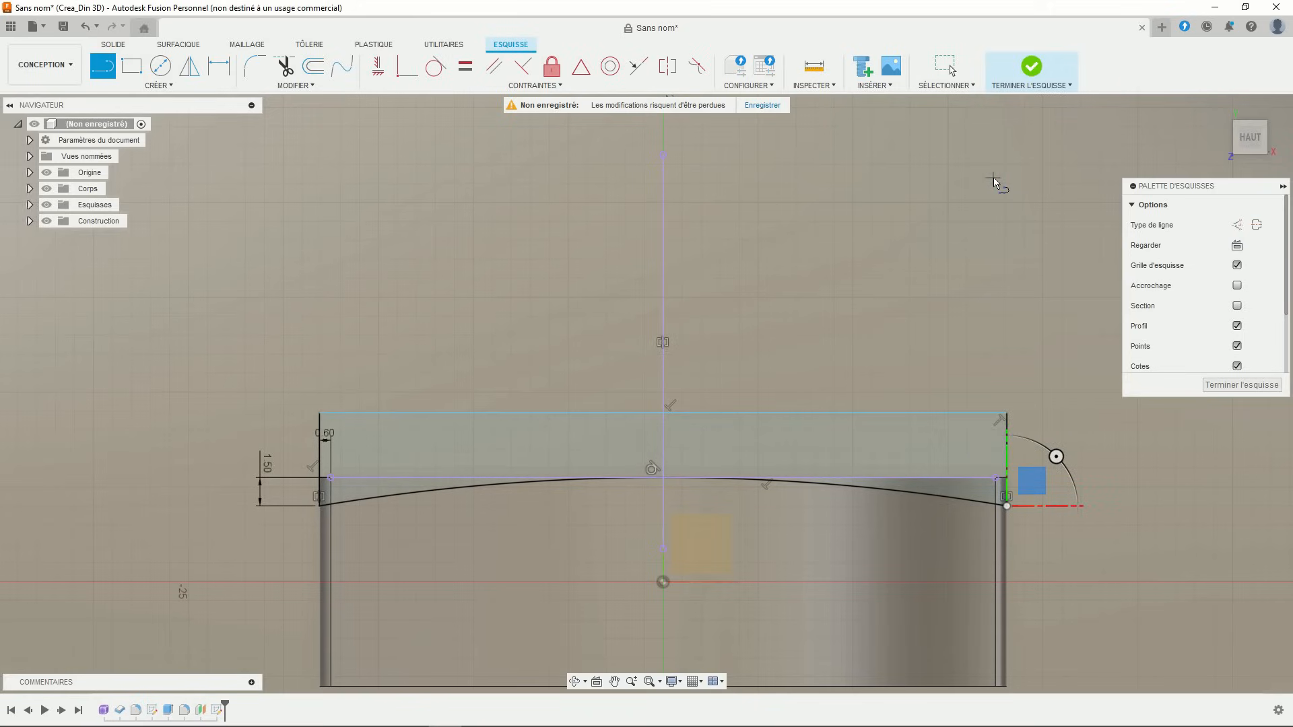
pyautogui.press('Escape')
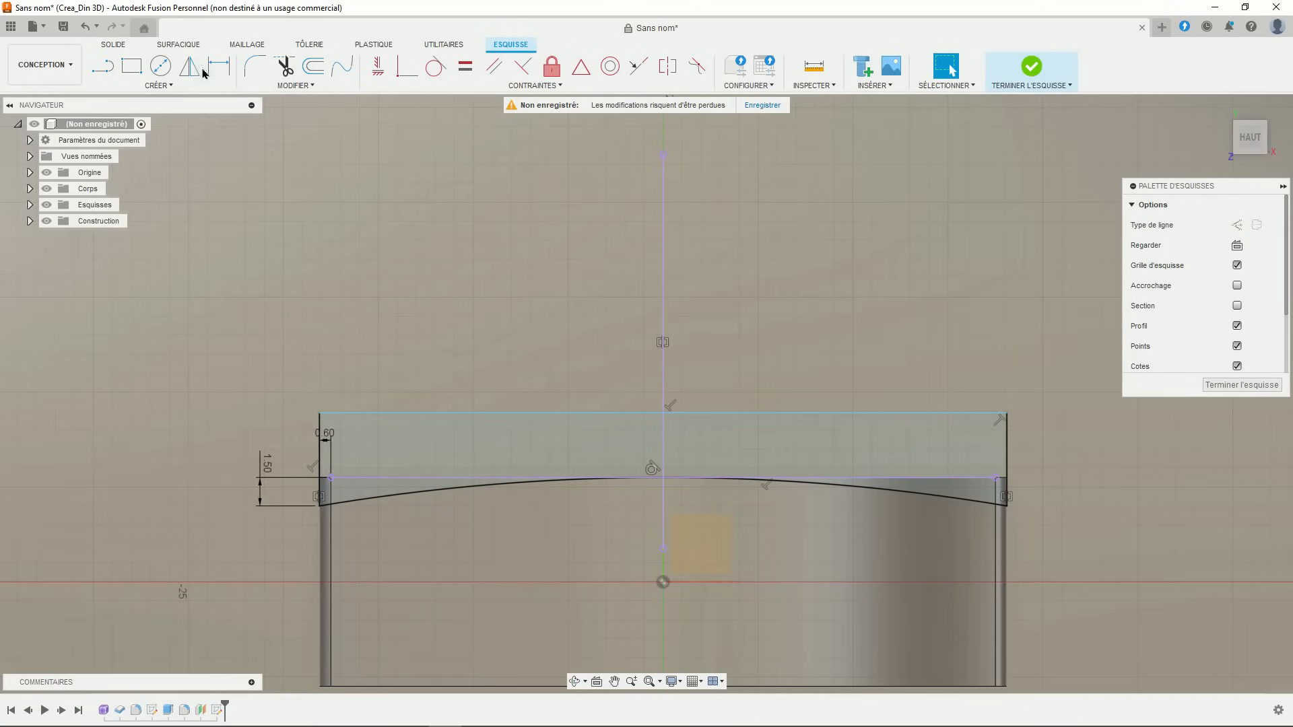
pyautogui.click(189, 65)
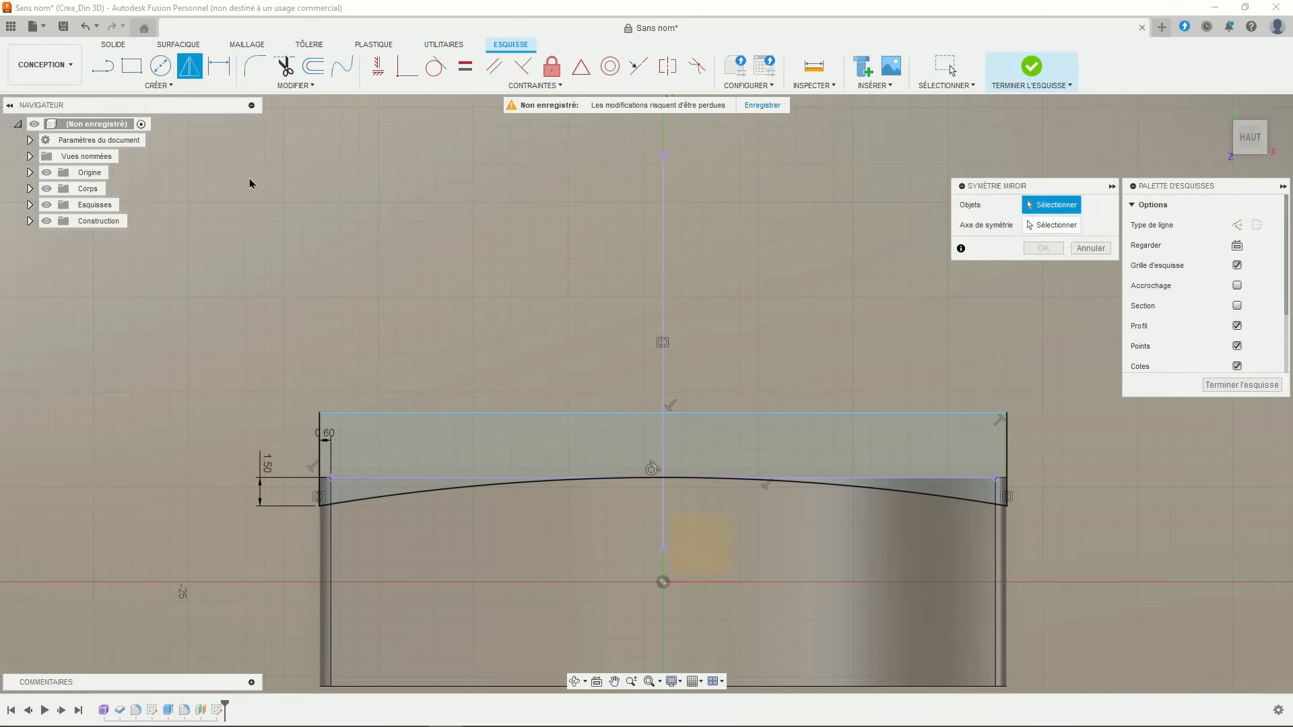
# - Mirror the band's left edge, arc and top line across the horizontal axis
pyautogui.click(320, 448)
pyautogui.click(376, 500)
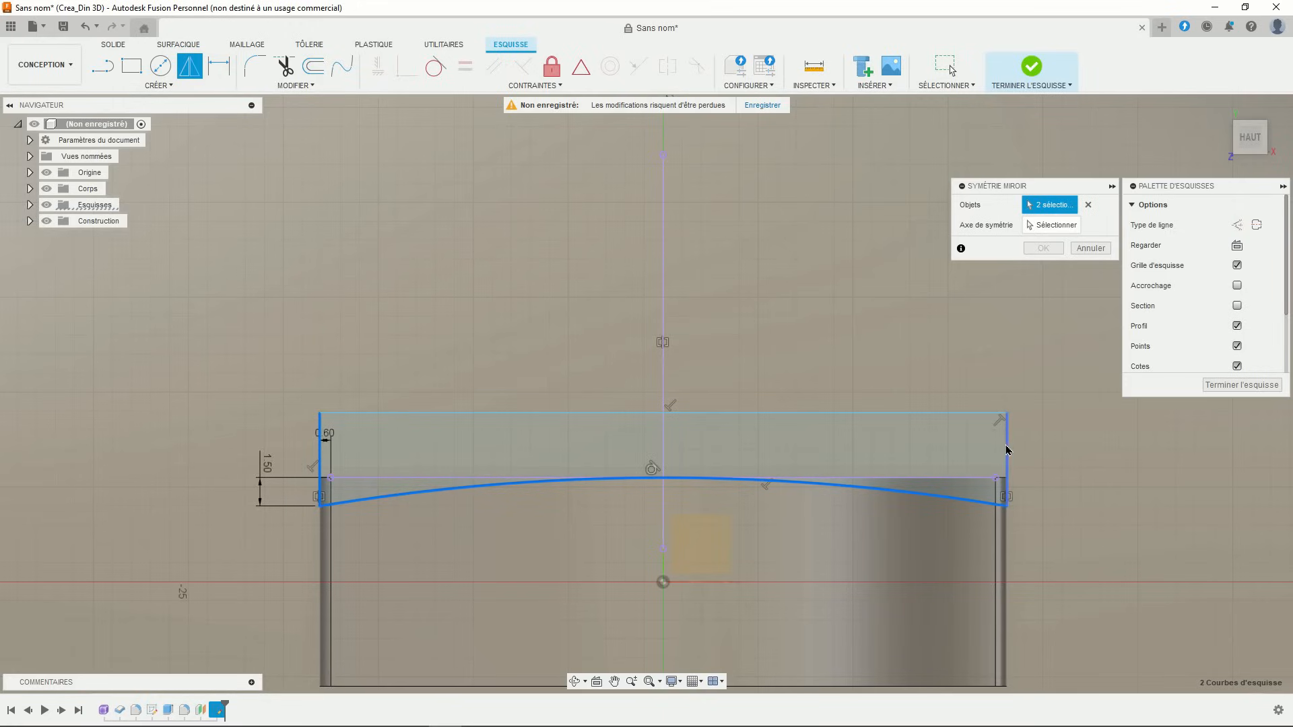
pyautogui.click(939, 421)
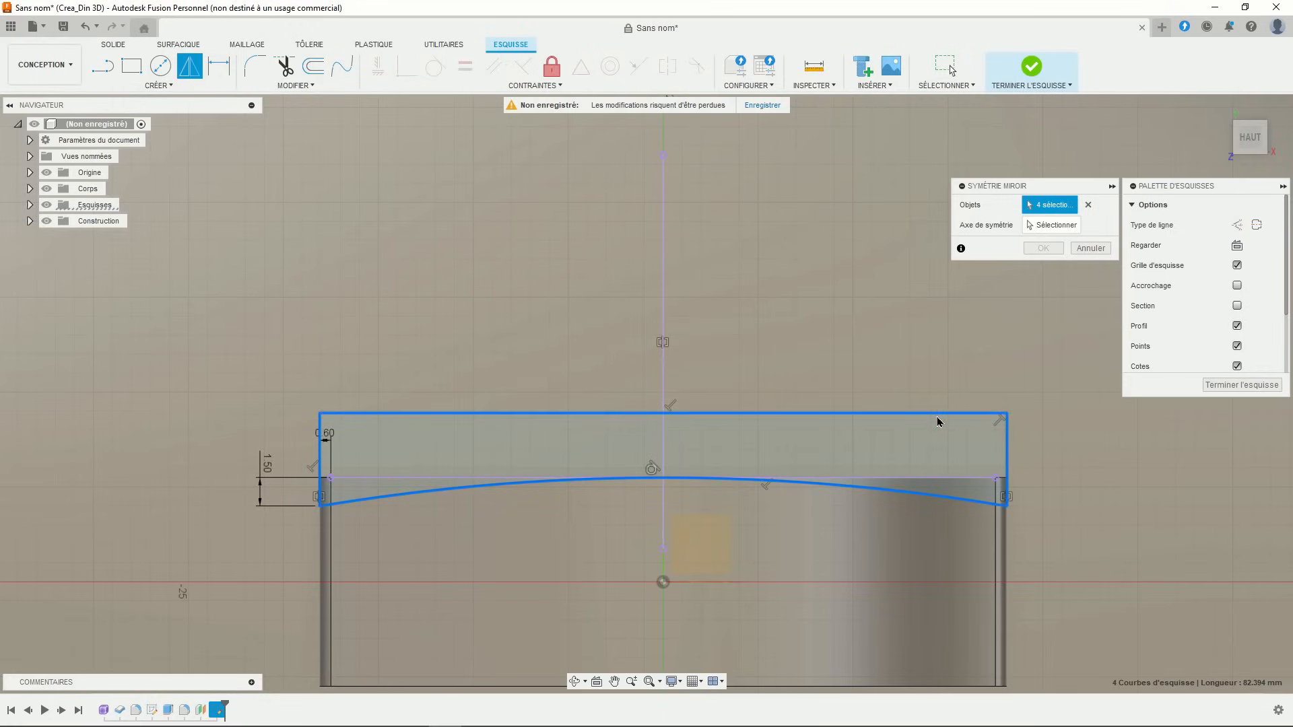
pyautogui.click(1035, 232)
pyautogui.scroll(-2, 768, 417)
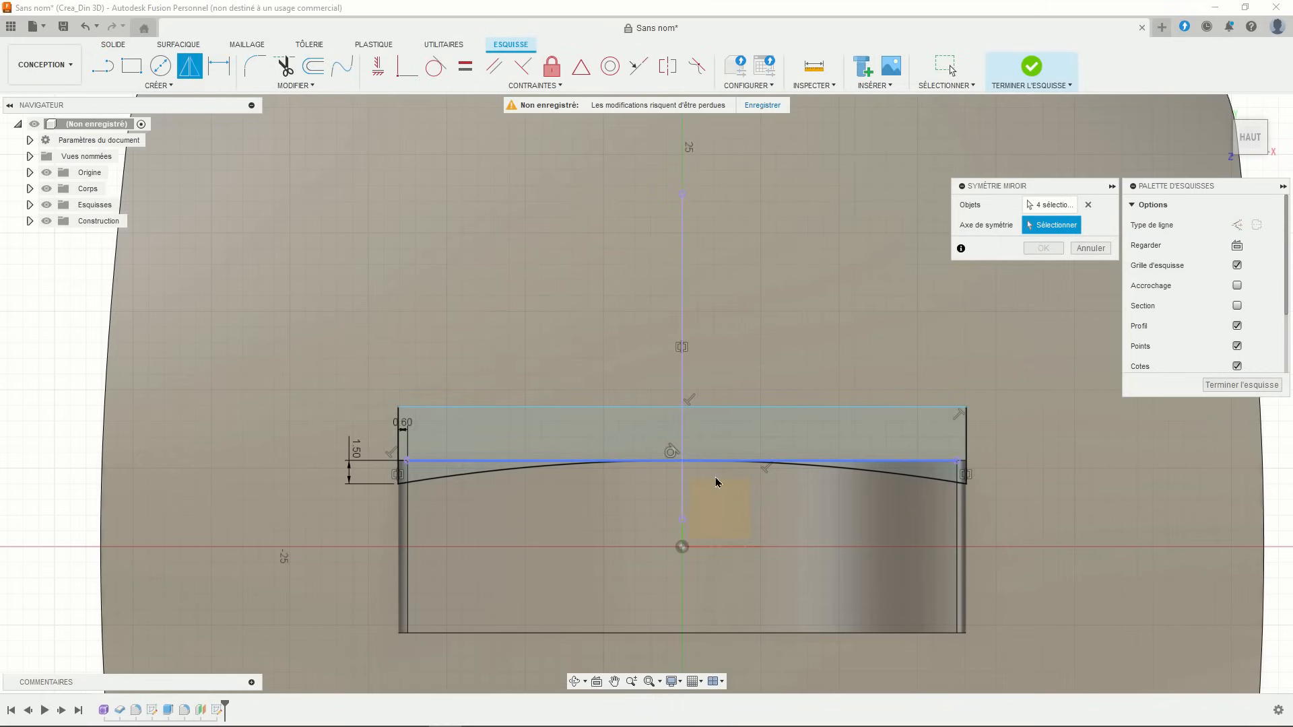
pyautogui.click(704, 546)
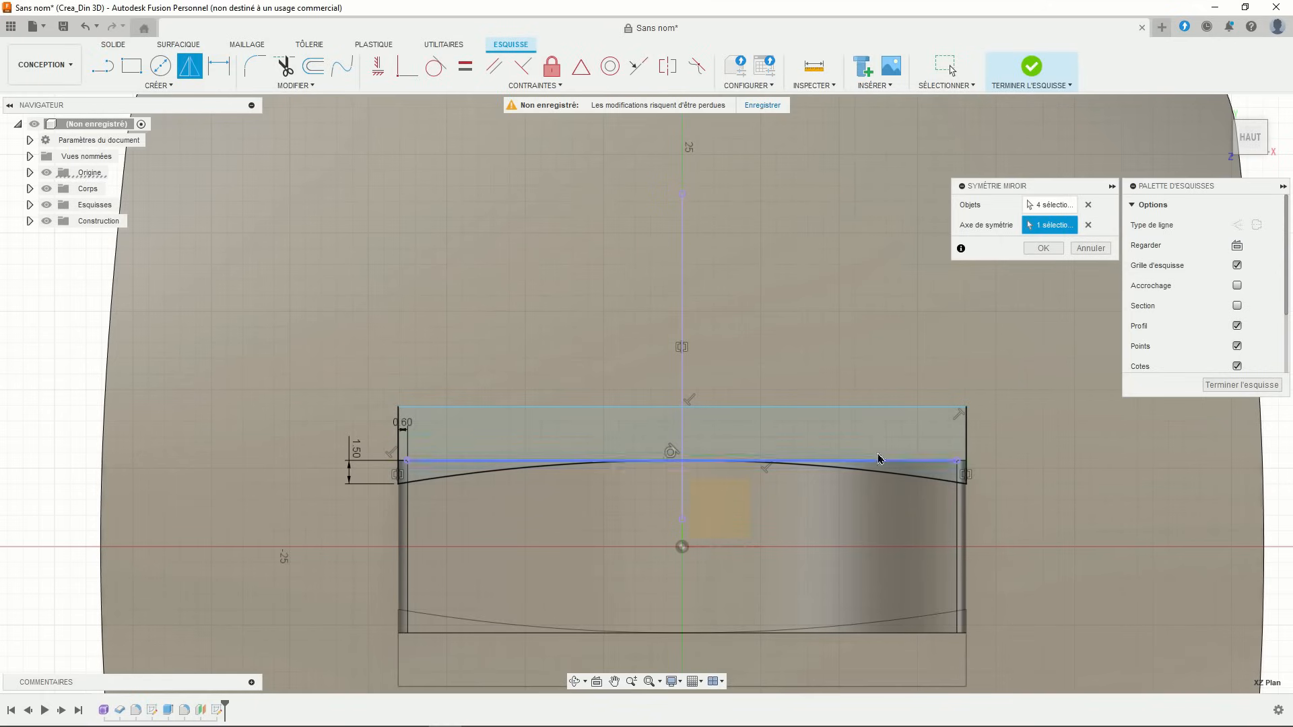
pyautogui.click(1041, 248)
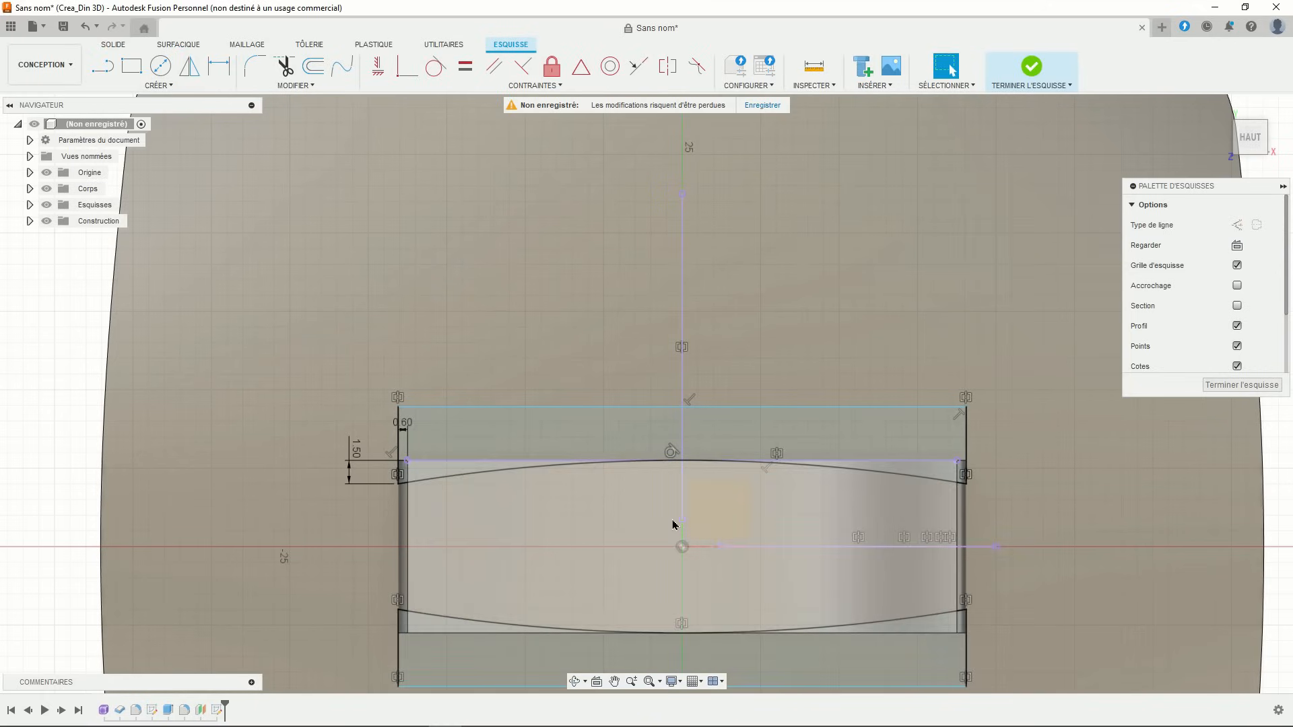
pyautogui.keyDown('shift'); pyautogui.moveTo(676, 523); pyautogui.dragTo(551, 292, button='middle'); pyautogui.keyUp('shift')
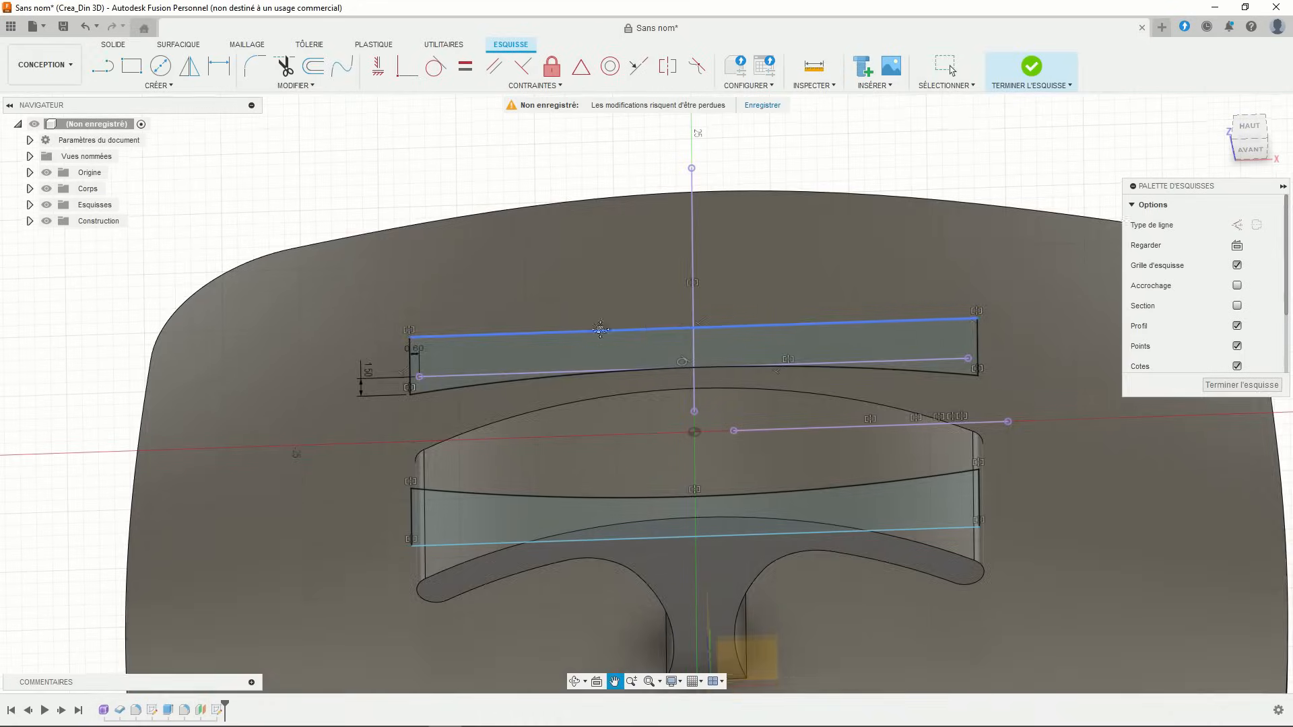
# - Finish the sketch and cut the three band profiles 10.181 mm into the handle
pyautogui.click(1020, 72)
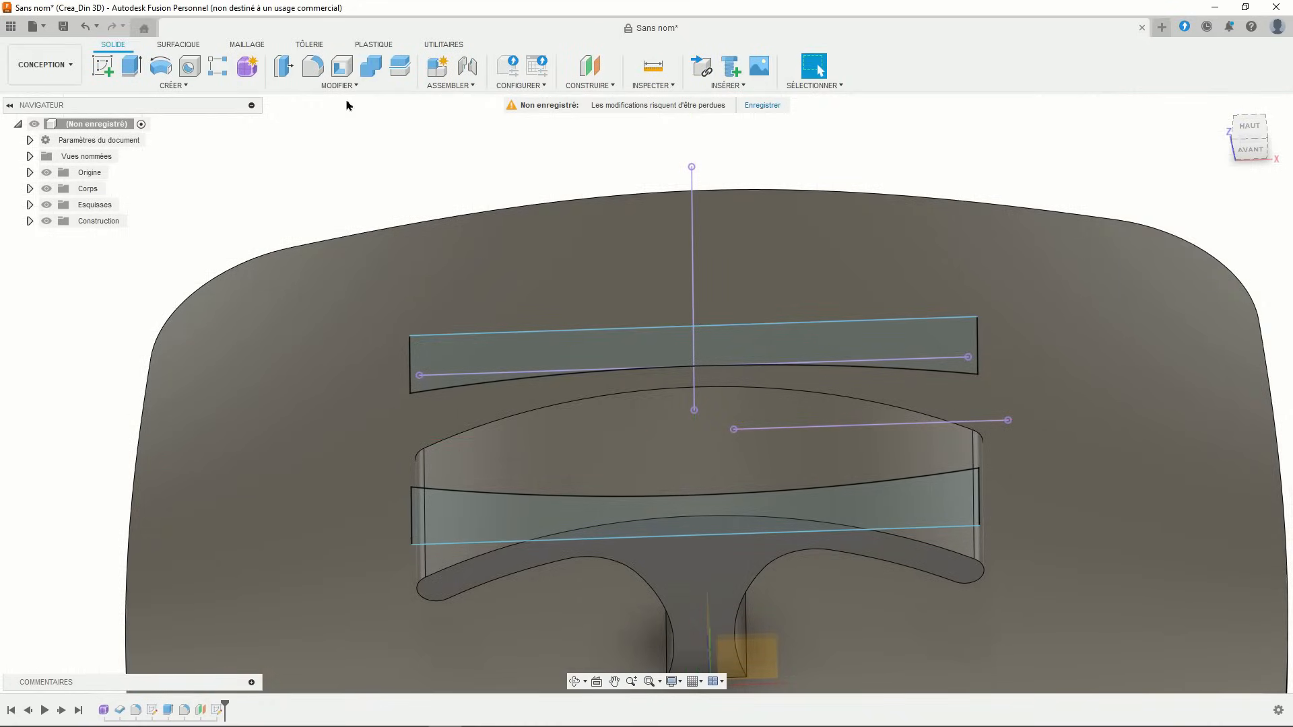
pyautogui.click(135, 71)
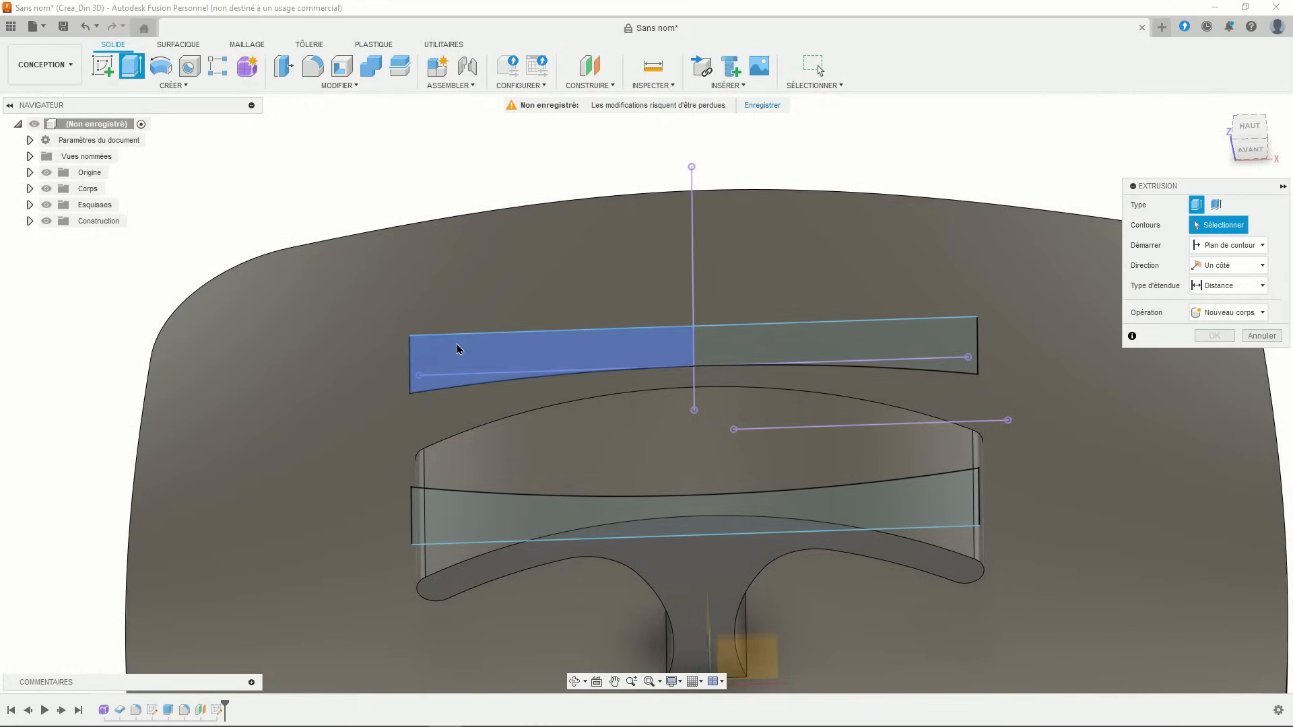
pyautogui.click(444, 357)
pyautogui.click(709, 347)
pyautogui.click(883, 498)
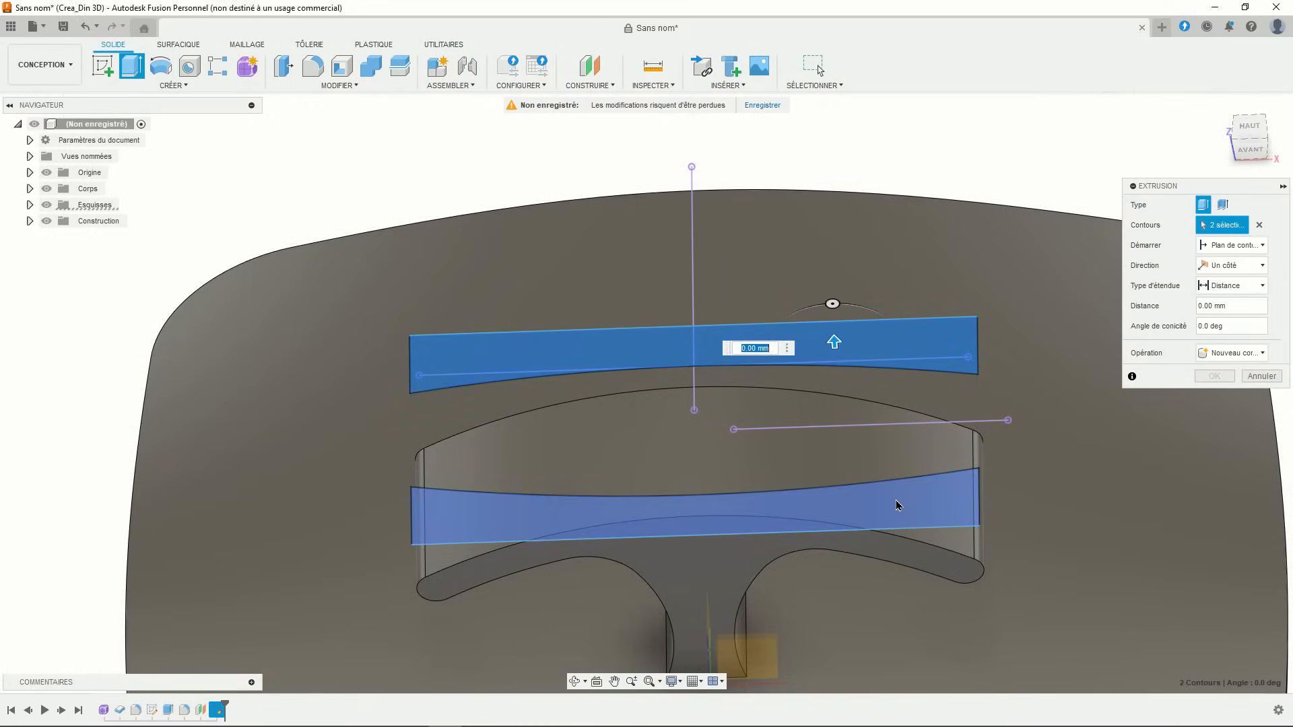
pyautogui.moveTo(693, 506); pyautogui.dragTo(693, 608)
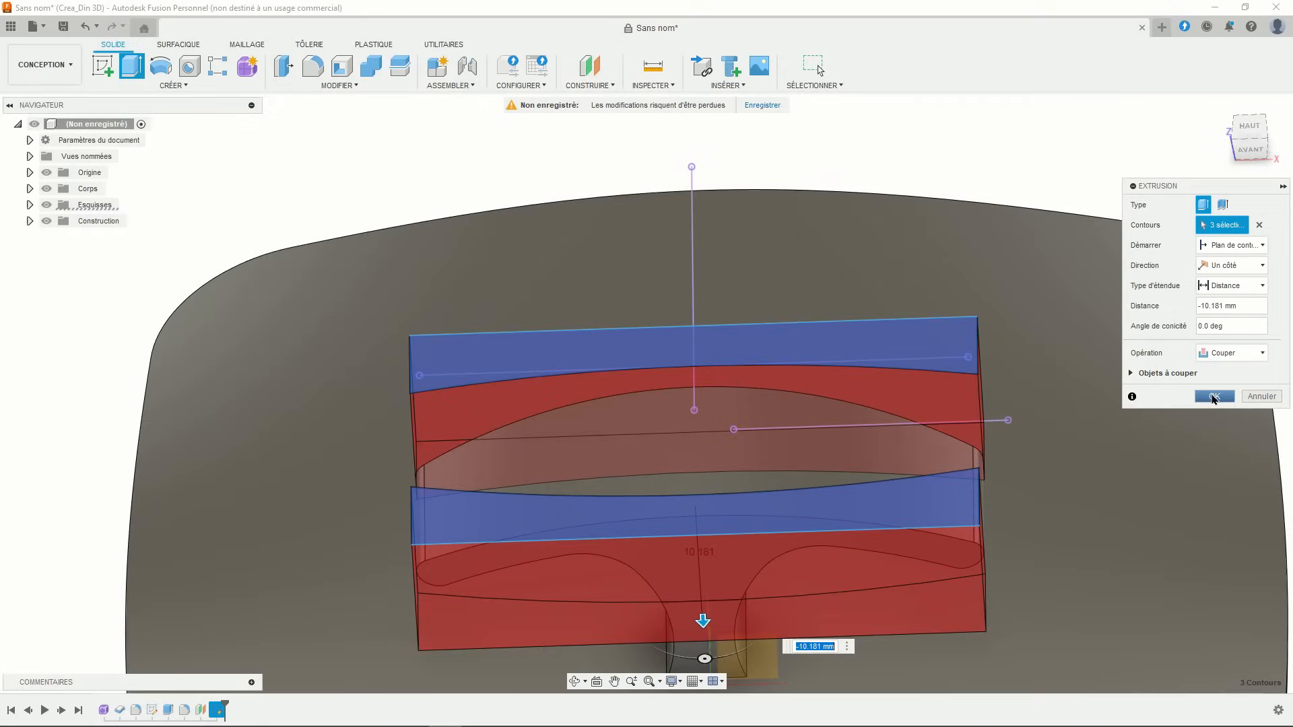
pyautogui.click(1214, 396)
pyautogui.keyDown('shift'); pyautogui.moveTo(1095, 415); pyautogui.dragTo(712, 358, button='middle'); pyautogui.keyUp('shift')
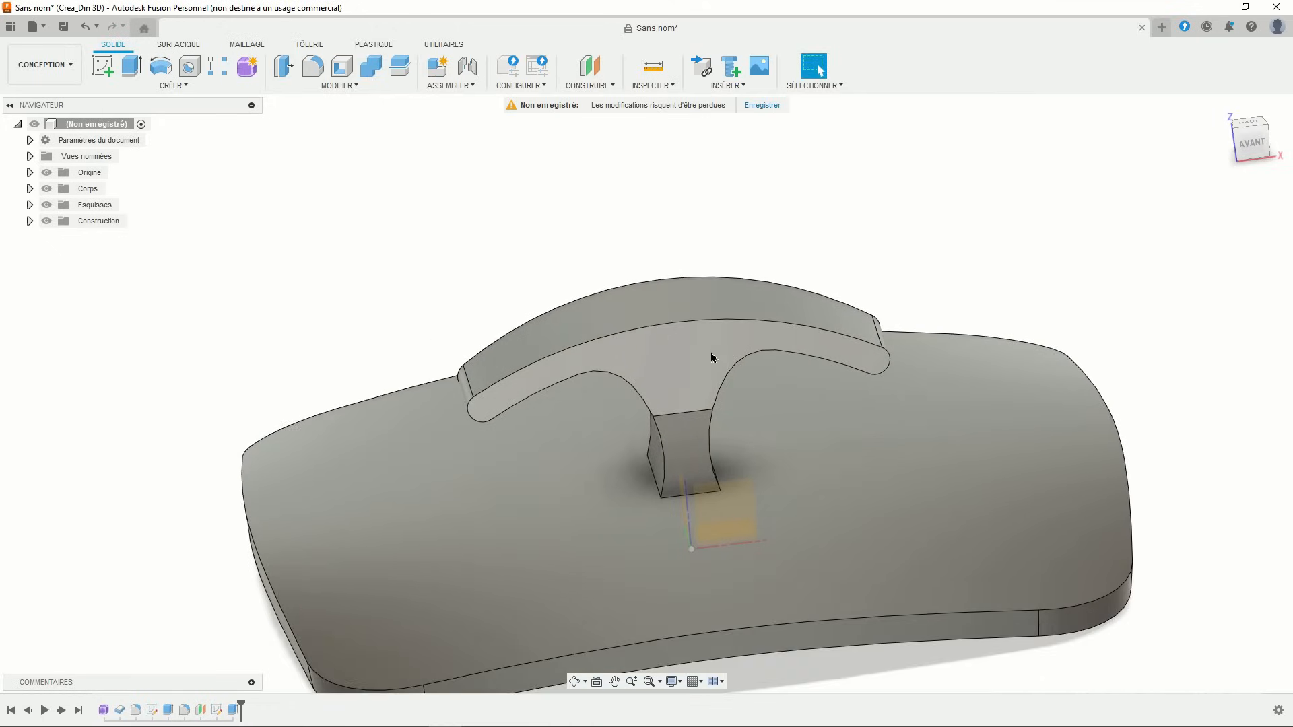
# - Round the 24 hook and stem edges, including the arched top, with a 1 mm fillet
pyautogui.click(312, 65)
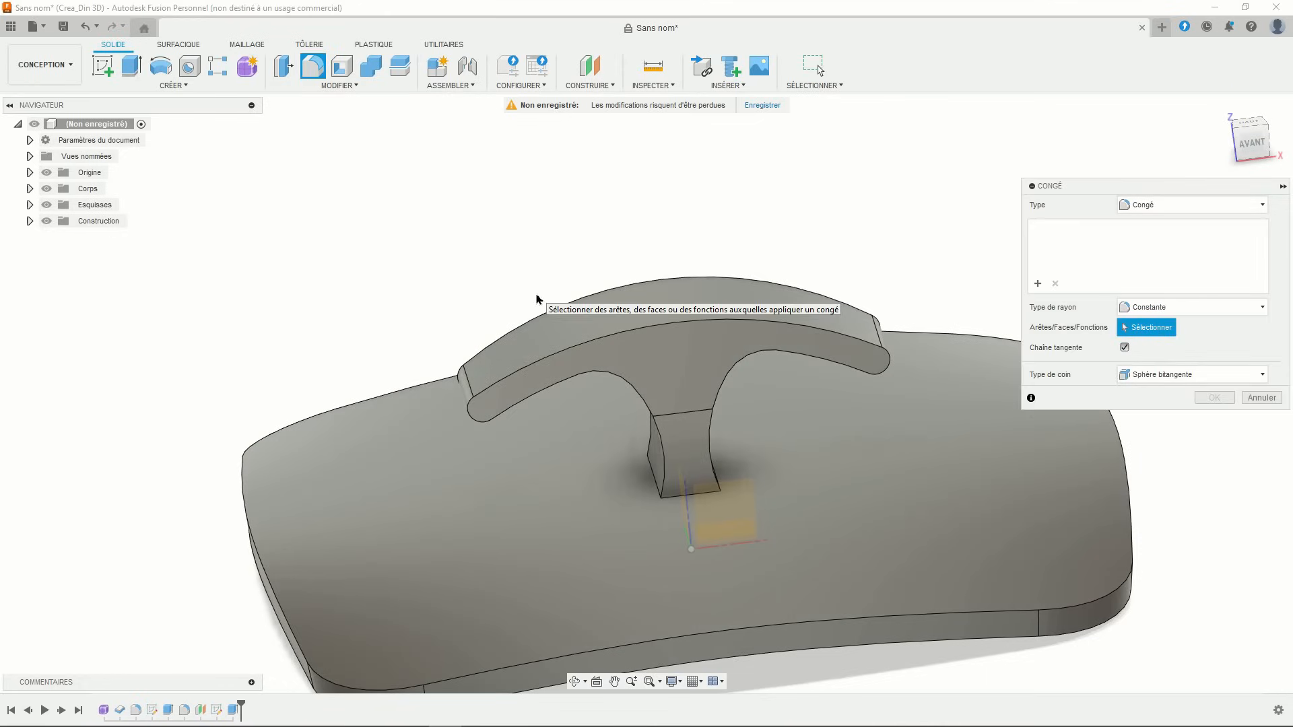
pyautogui.moveTo(543, 310); pyautogui.dragTo(624, 423, button='middle')
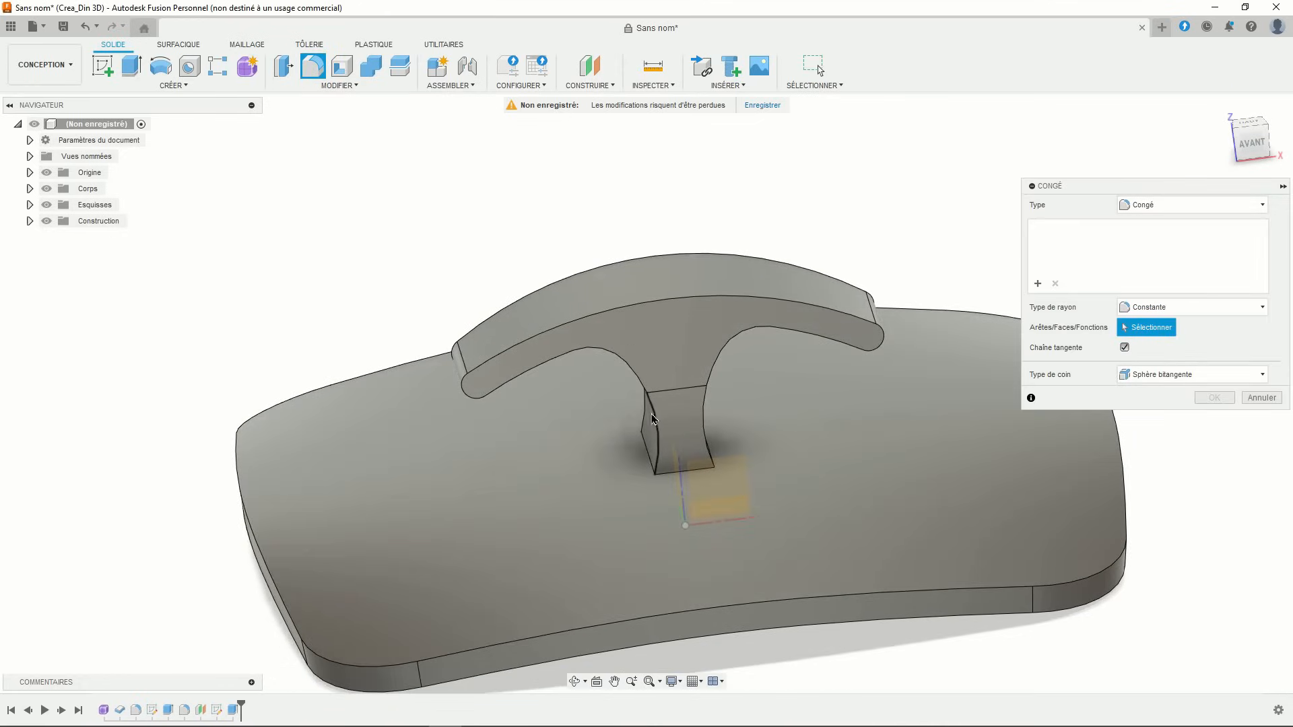
pyautogui.click(651, 421)
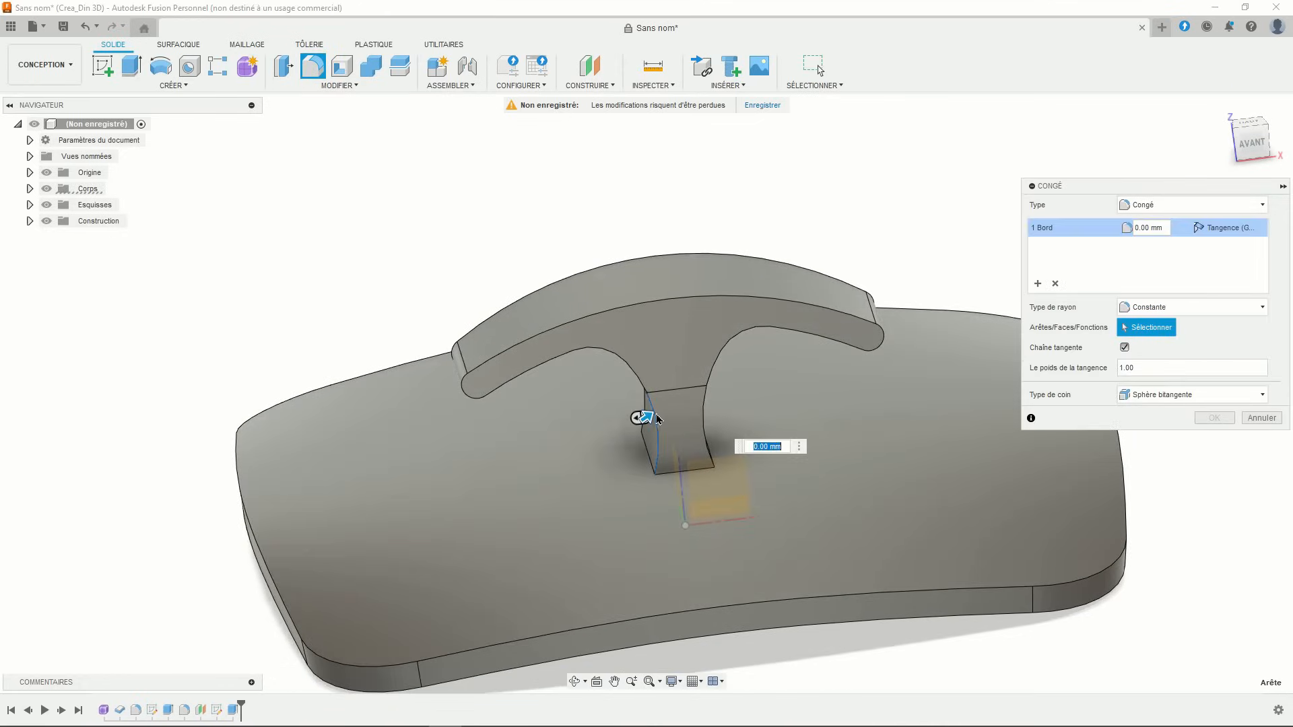
pyautogui.click(623, 367)
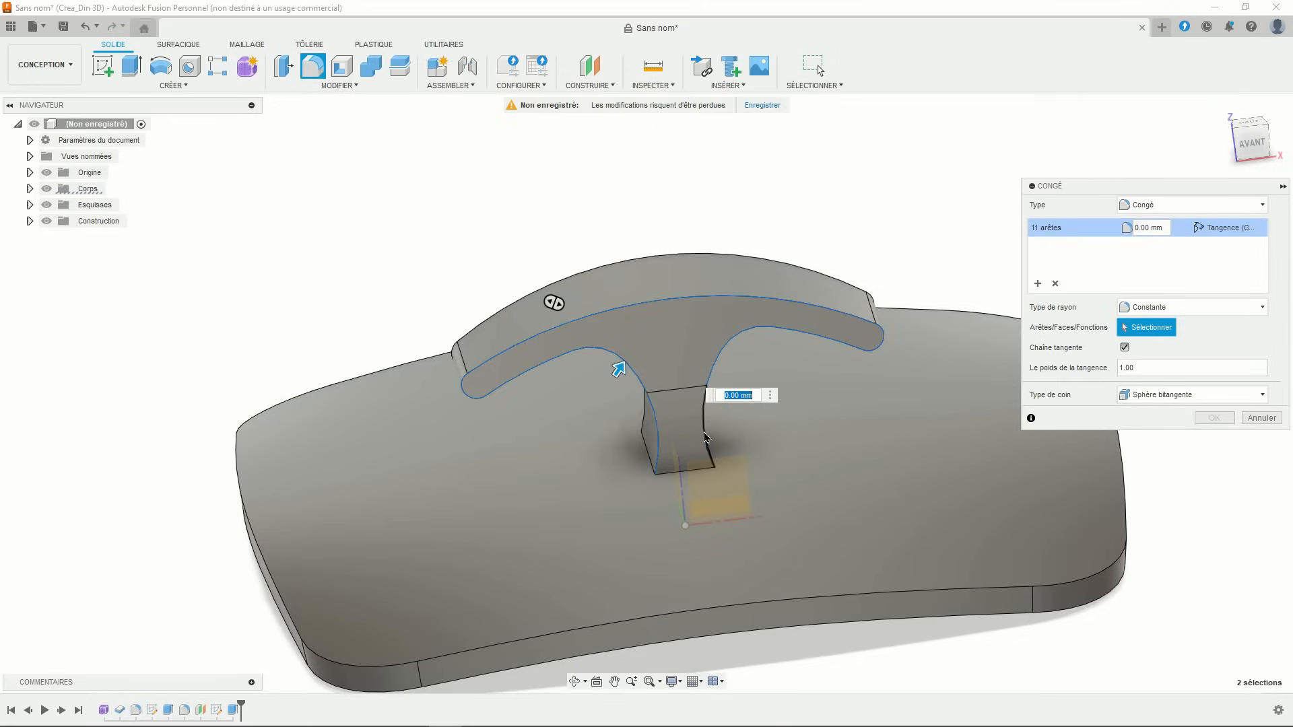
pyautogui.click(705, 437)
pyautogui.keyDown('shift'); pyautogui.moveTo(705, 438); pyautogui.dragTo(853, 547, button='middle'); pyautogui.keyUp('shift')
pyautogui.click(339, 400)
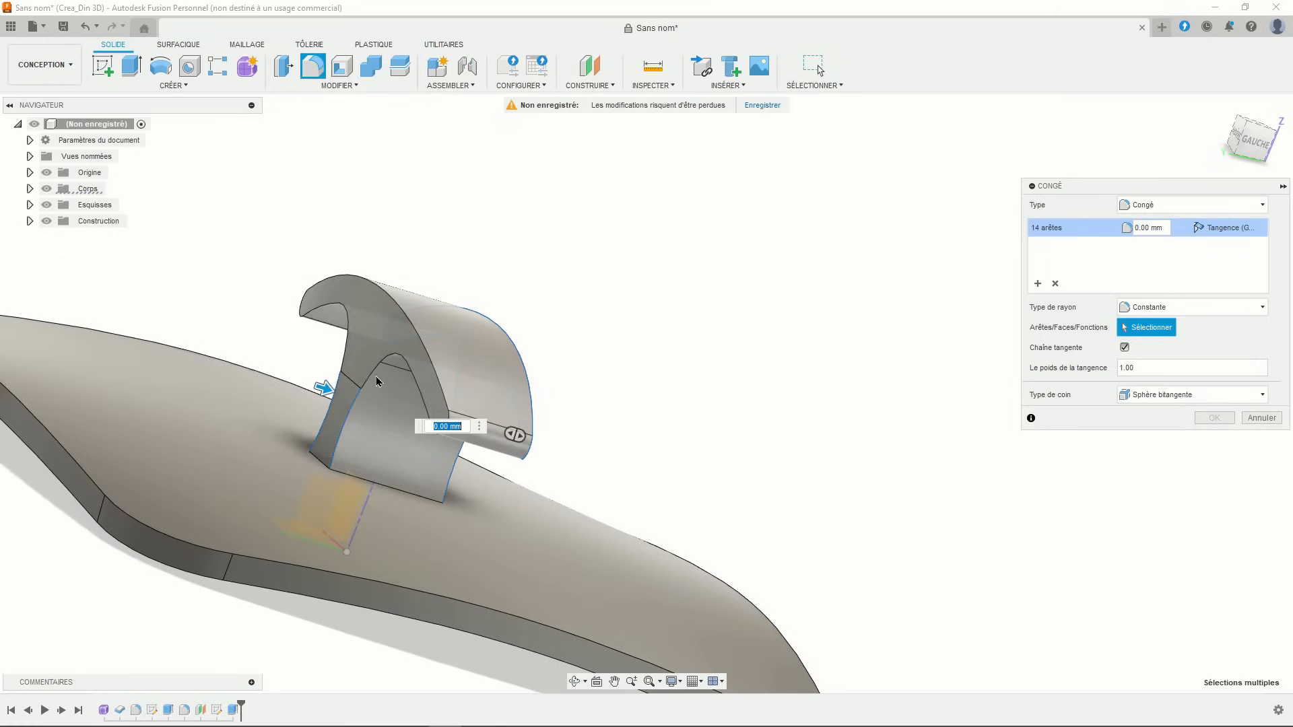
pyautogui.click(361, 381)
pyautogui.moveTo(363, 375); pyautogui.dragTo(365, 376)
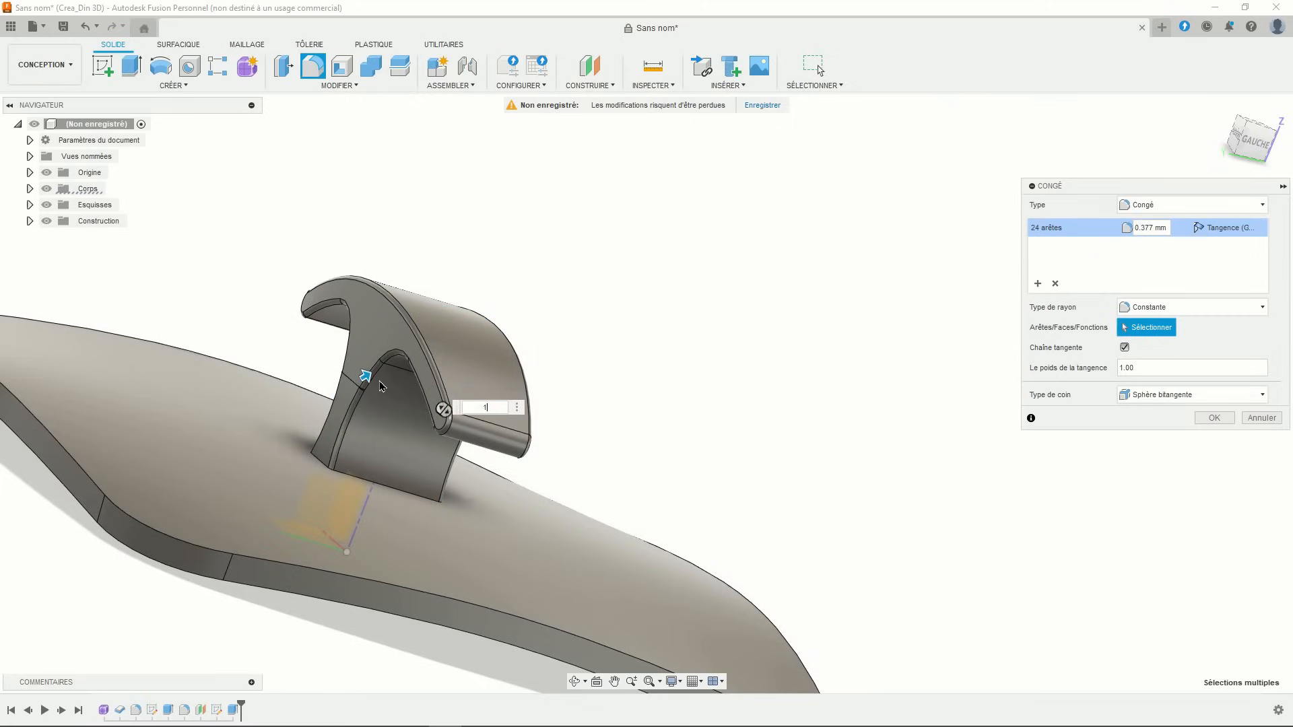
pyautogui.keyDown('shift'); pyautogui.moveTo(507, 393); pyautogui.dragTo(471, 582, button='middle'); pyautogui.keyUp('shift')
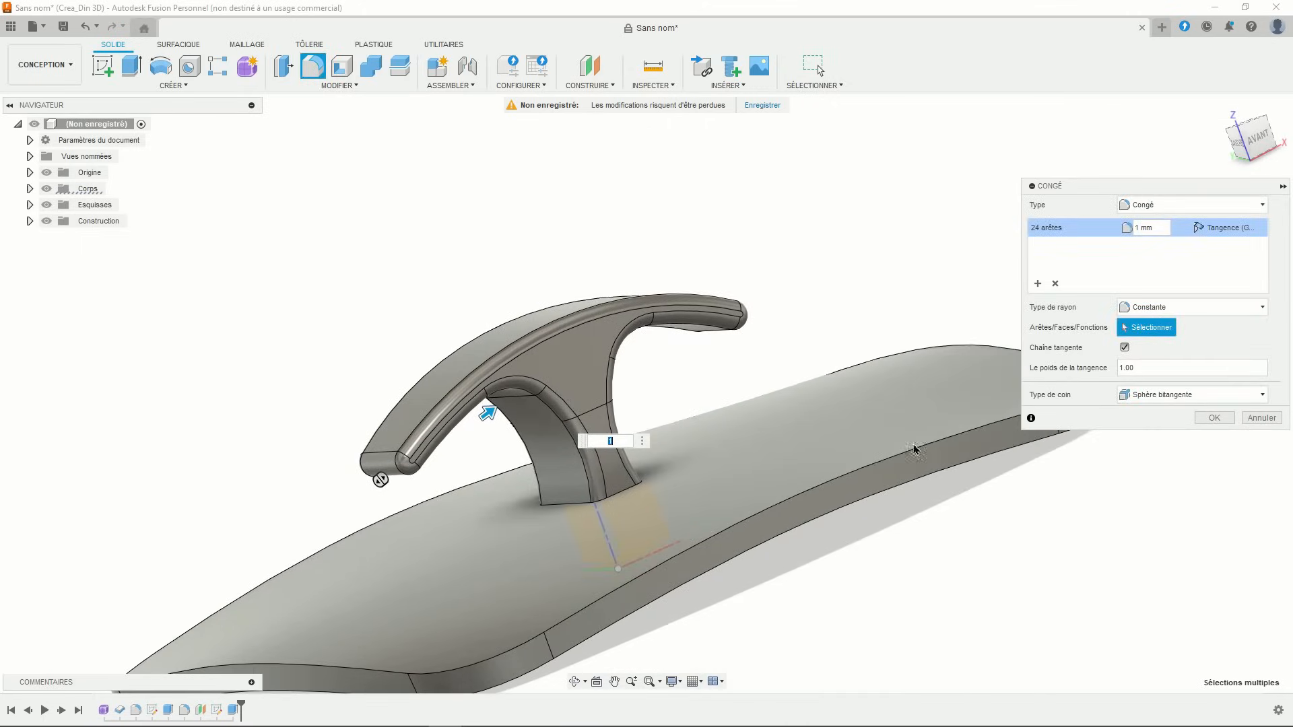
pyautogui.click(1213, 418)
pyautogui.scroll(-4, 846, 407)
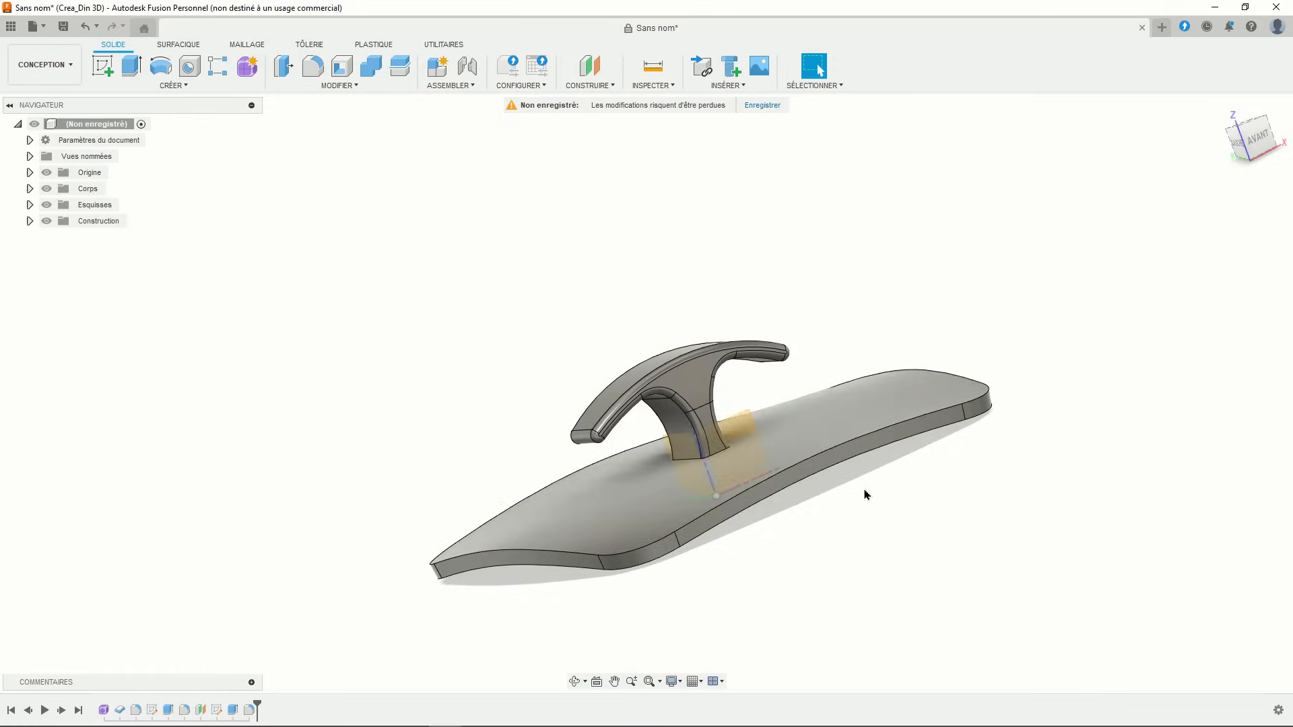
# - Return to a front view and expand the Corps folder to list the plate bodies
pyautogui.keyDown('shift'); pyautogui.moveTo(866, 493); pyautogui.dragTo(956, 495, button='middle'); pyautogui.keyUp('shift')
pyautogui.click(1261, 140)
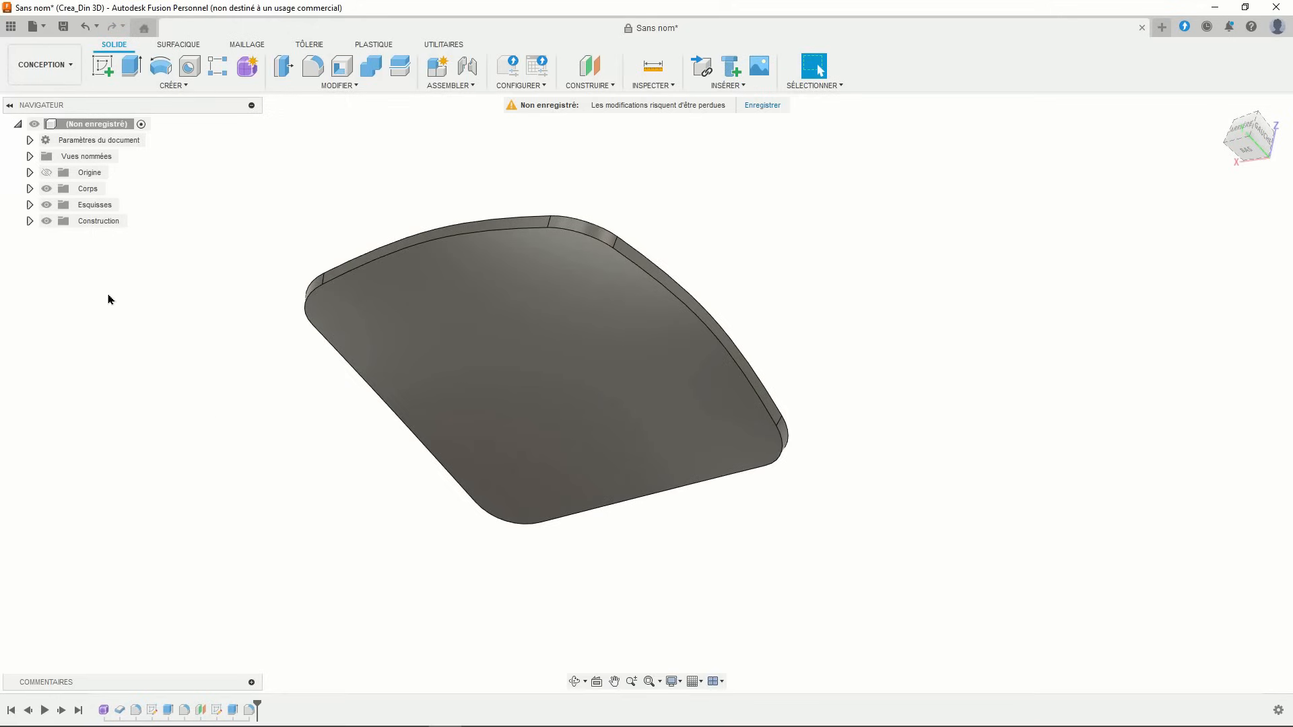
pyautogui.click(30, 189)
# - Hide Corps2, show Corps1, and offset the curved surface by -14 mm into Corps3
pyautogui.click(58, 221)
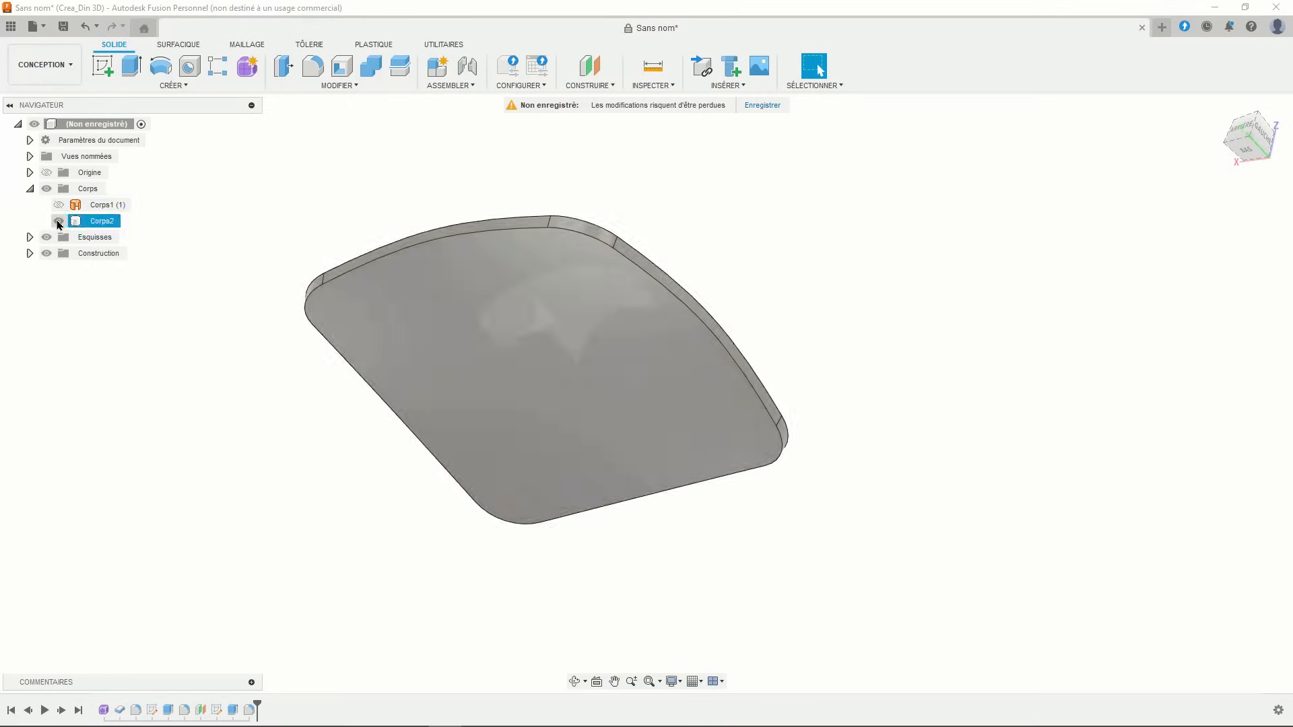
pyautogui.click(58, 205)
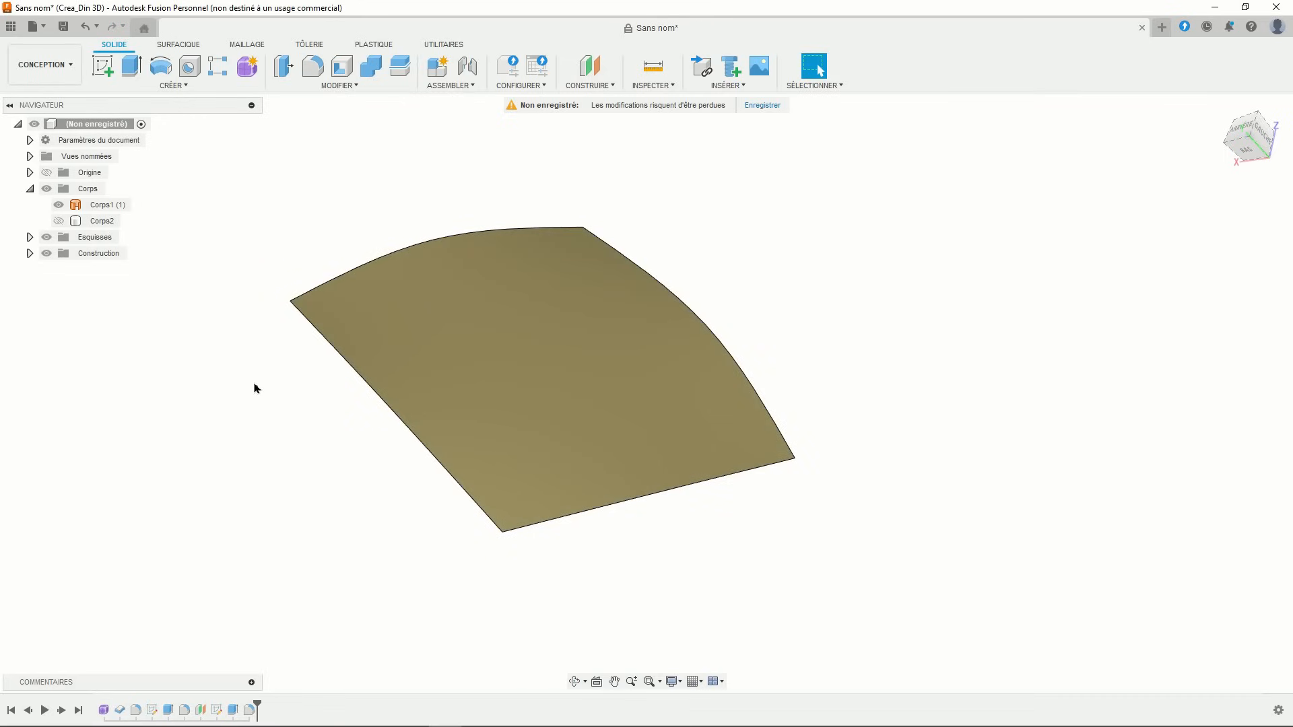
pyautogui.click(179, 45)
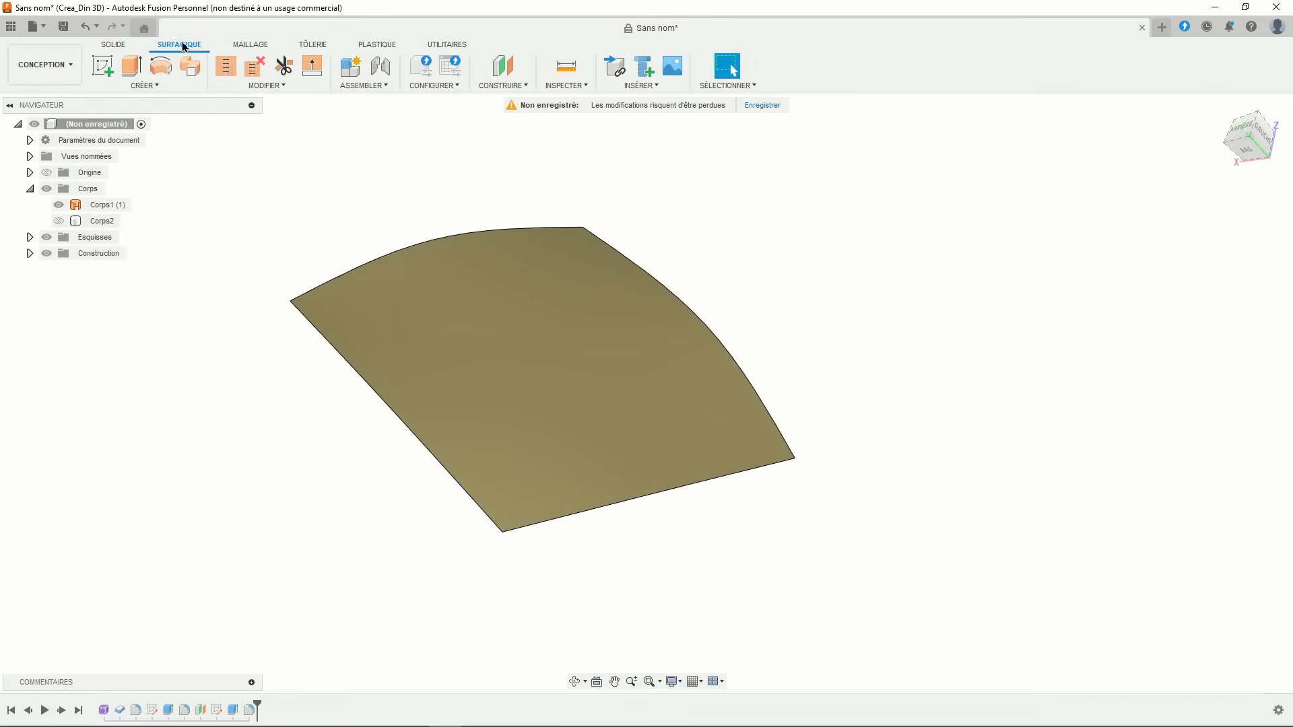
pyautogui.click(152, 86)
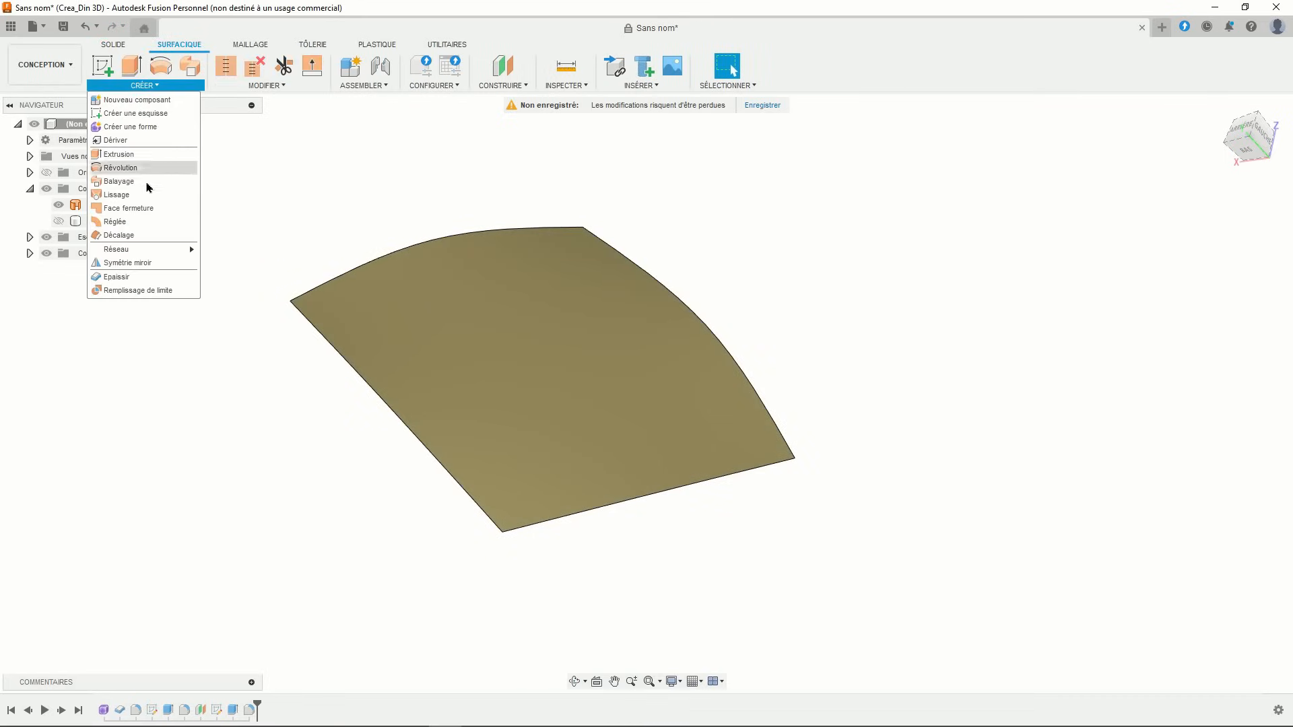
pyautogui.click(118, 235)
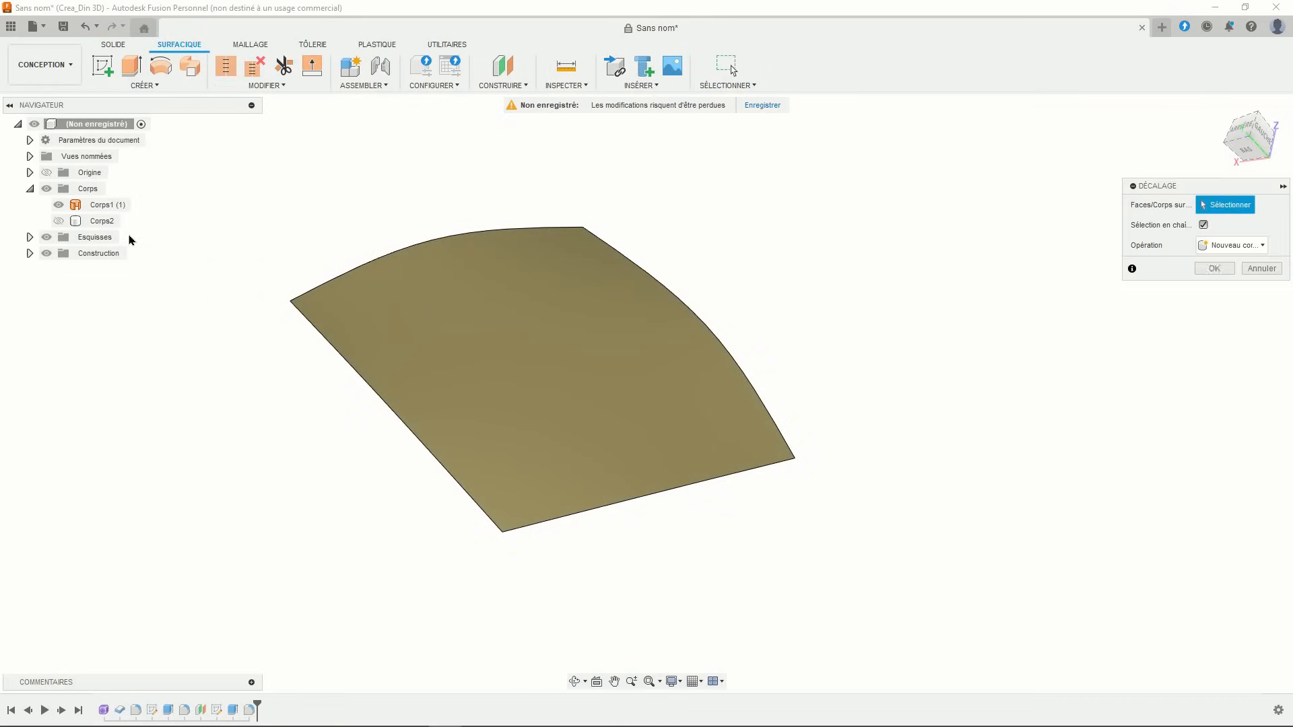
pyautogui.click(431, 311)
pyautogui.moveTo(427, 294); pyautogui.dragTo(414, 332)
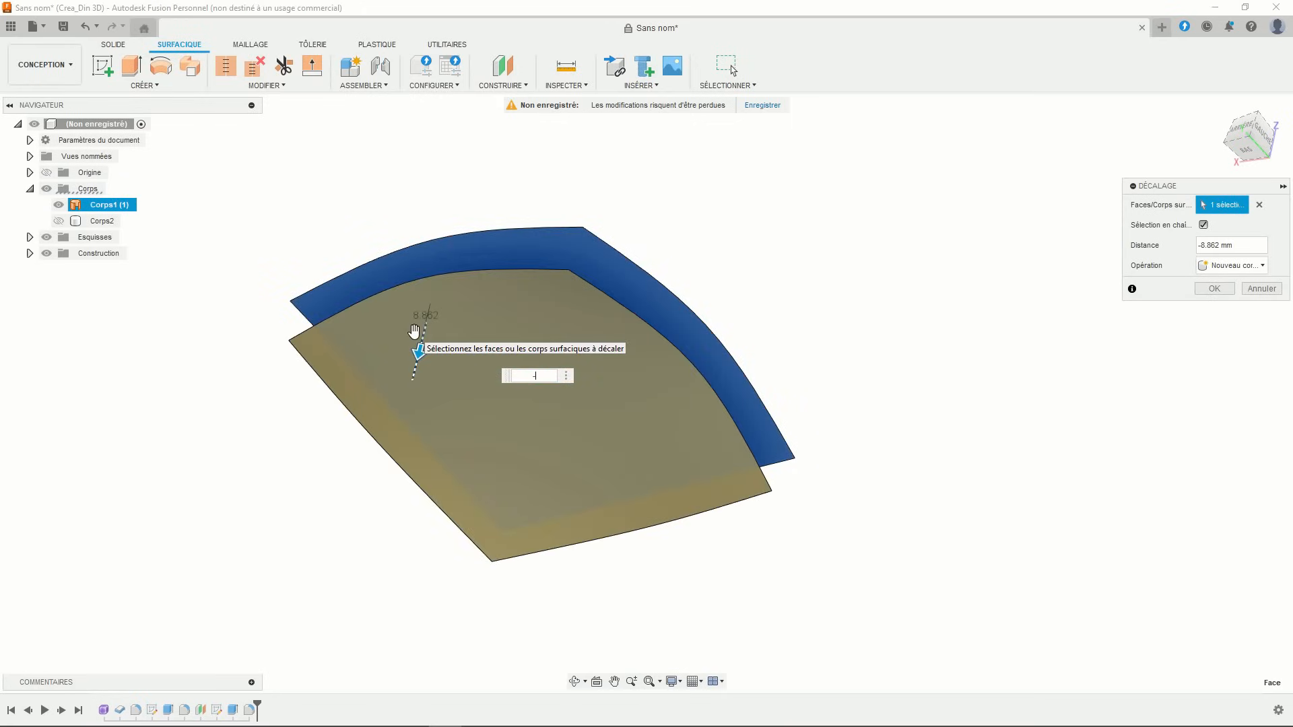
pyautogui.press('Return')
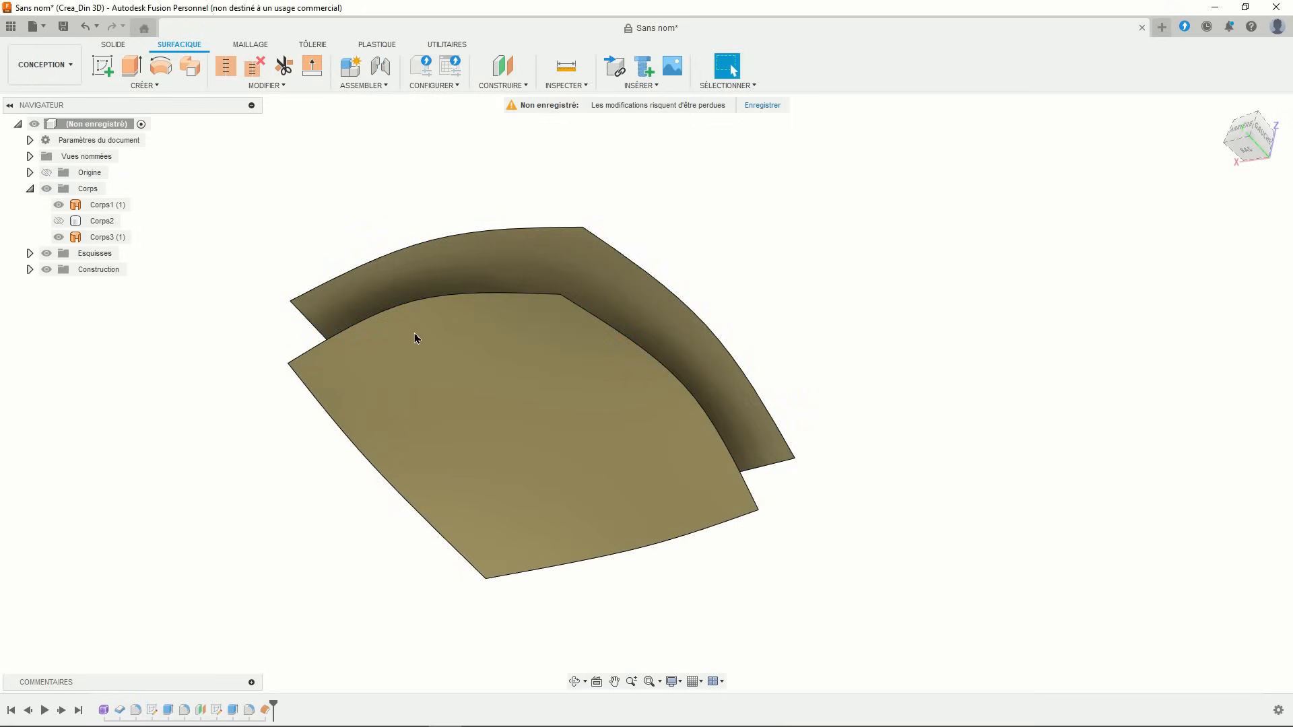
pyautogui.keyDown('shift'); pyautogui.moveTo(414, 333); pyautogui.dragTo(514, 370, button='middle'); pyautogui.keyUp('shift')
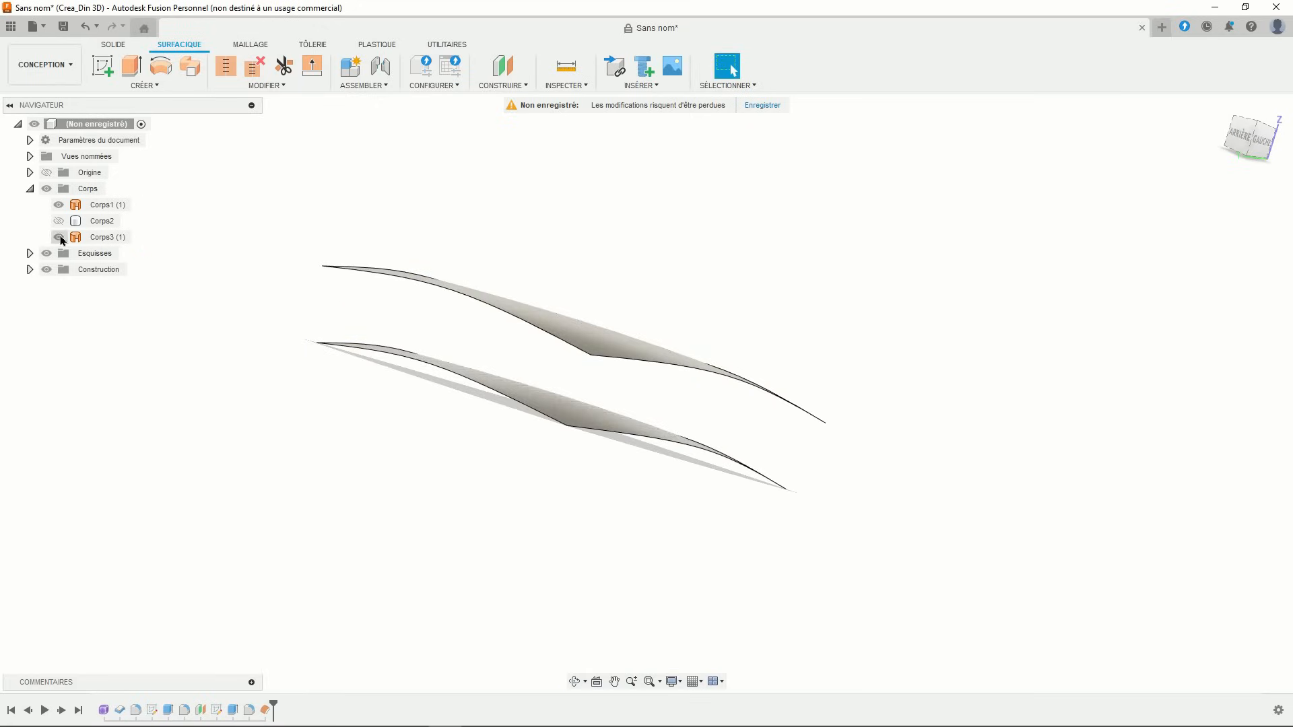
# - Show only the plate body Corps2 again, hiding Corps1 and the new Corps3
pyautogui.click(59, 222)
pyautogui.click(59, 221)
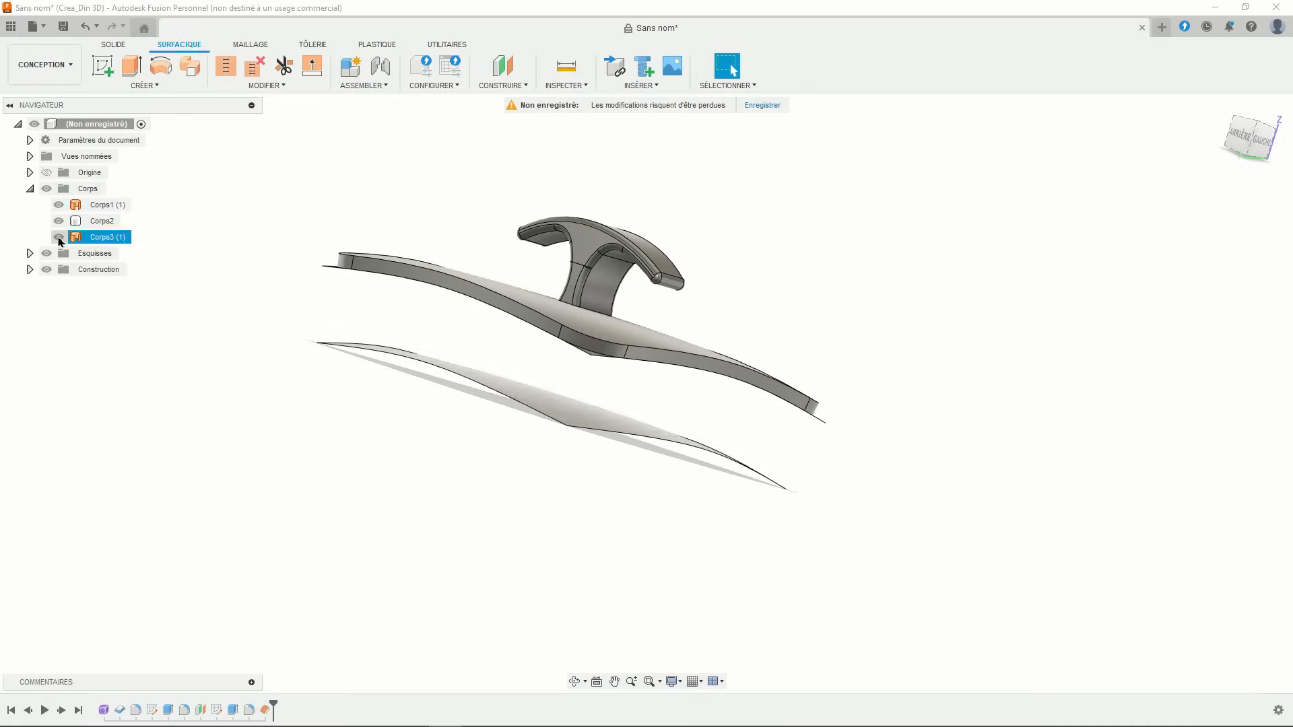
pyautogui.click(60, 238)
pyautogui.click(59, 205)
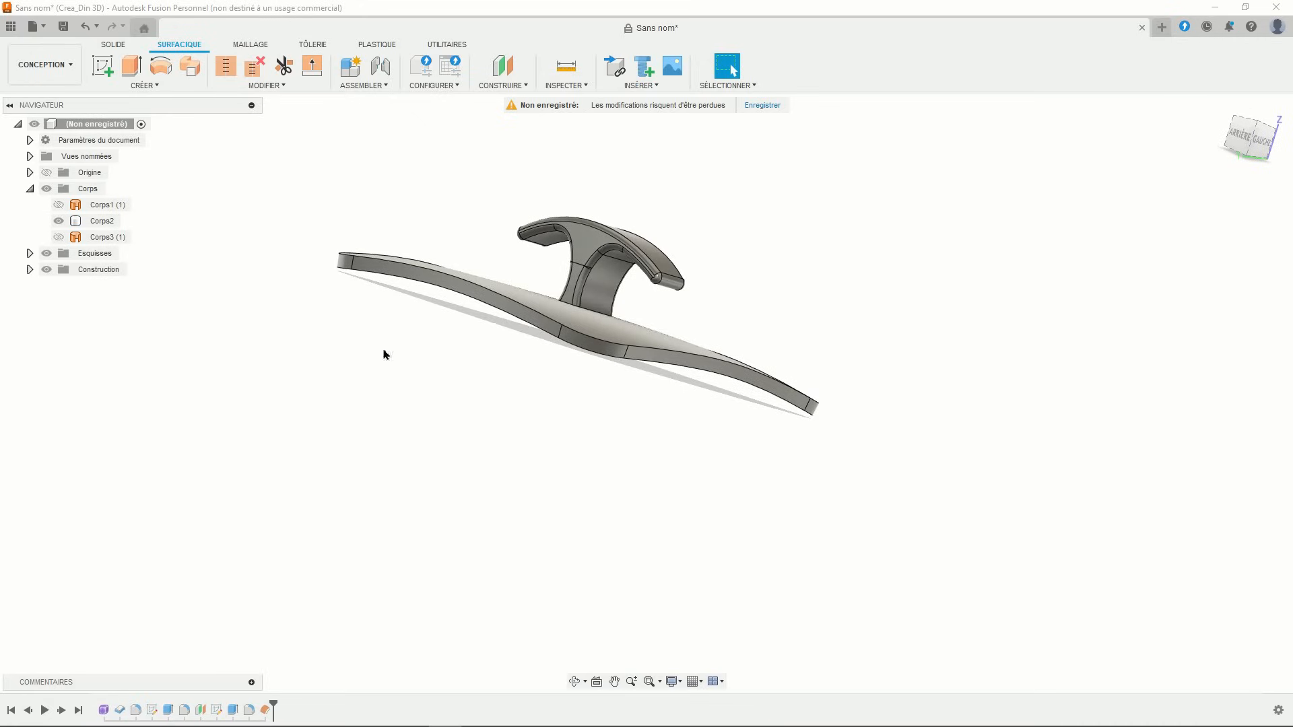
pyautogui.moveTo(488, 403)
pyautogui.mouseDown(button='middle')
pyautogui.moveTo(511, 414)
pyautogui.moveTo(508, 401)
pyautogui.mouseUp(button='middle')
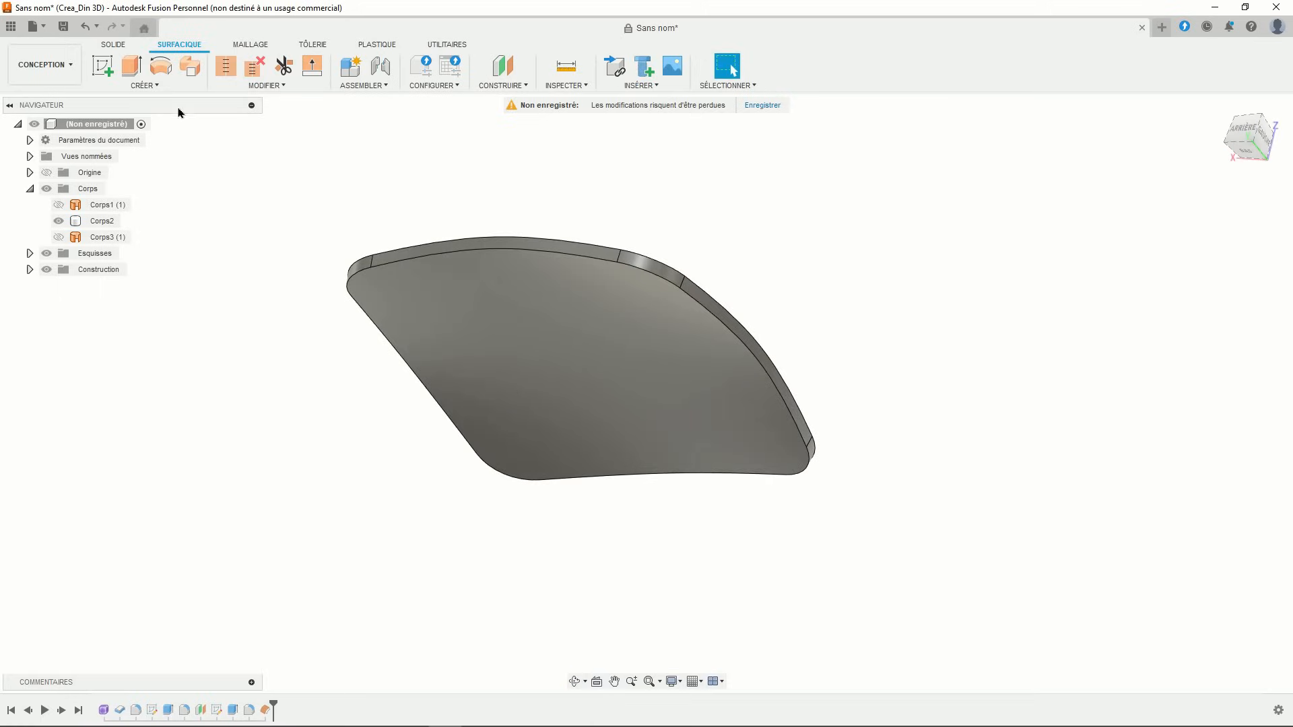
# - Offset a construction plane about 6 mm below the XY plane and start a sketch on it
pyautogui.click(113, 45)
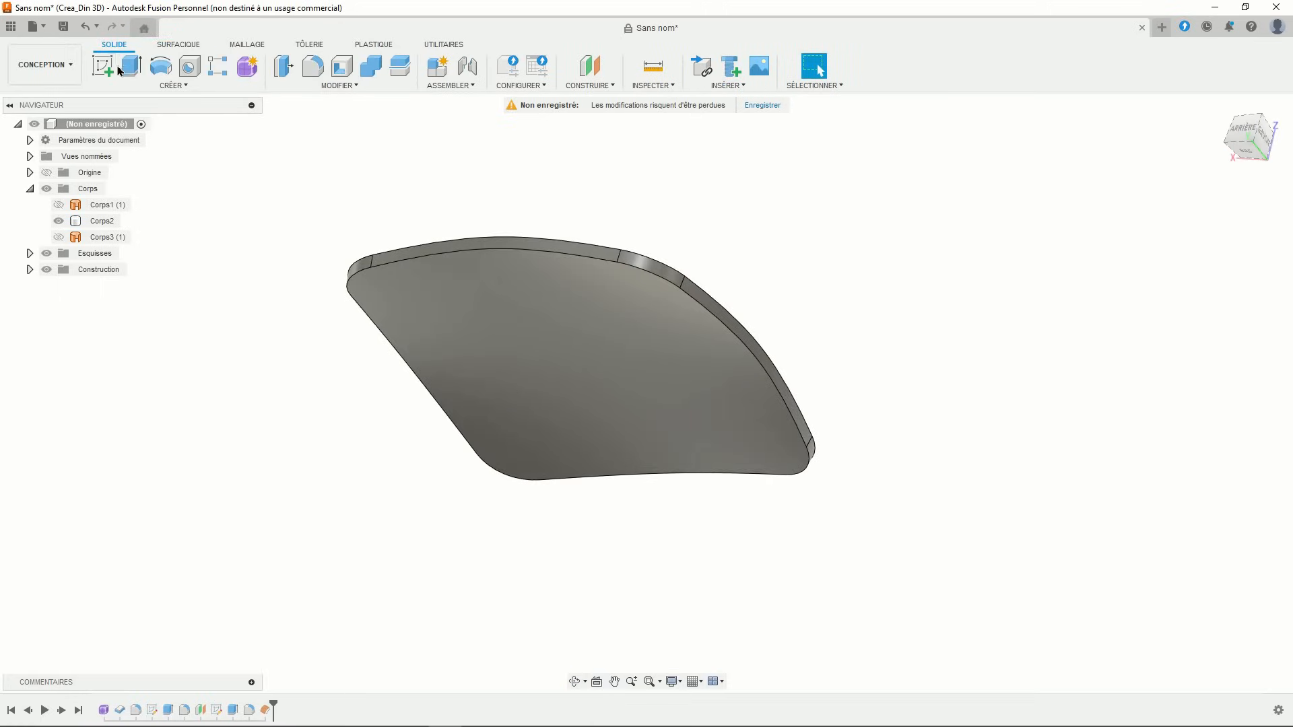
pyautogui.click(589, 66)
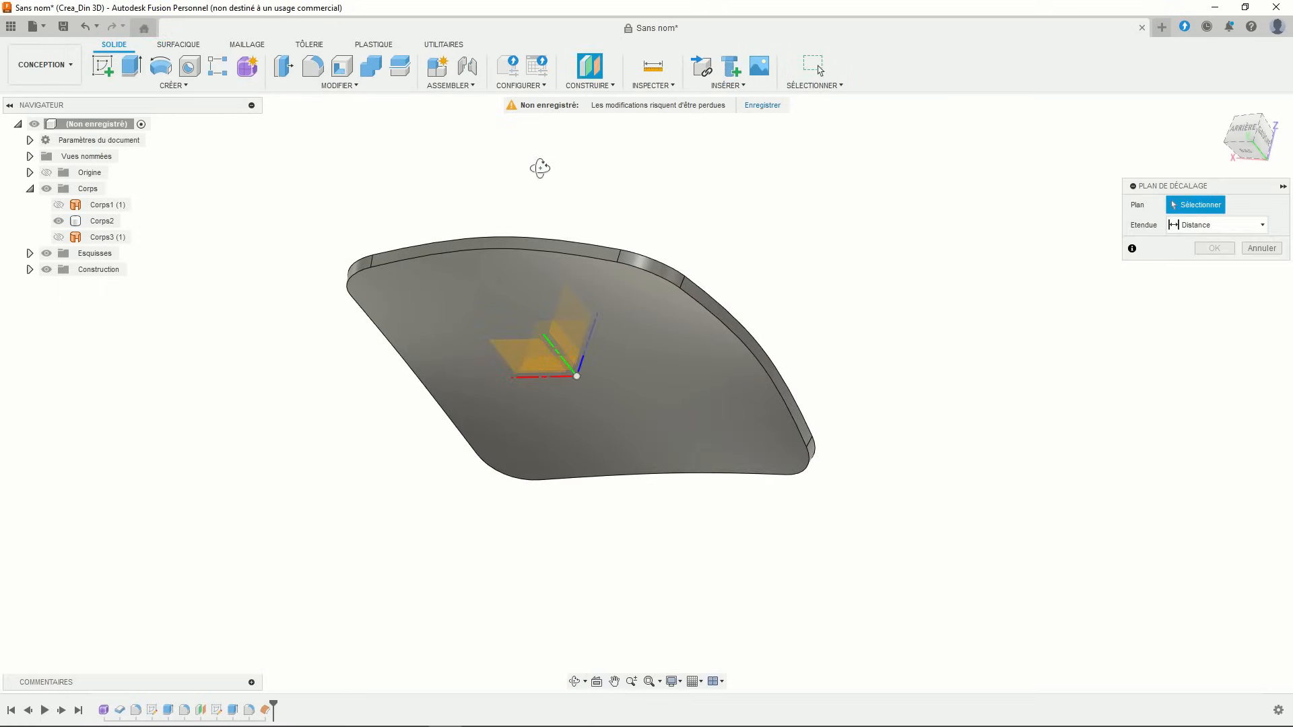
pyautogui.keyDown('shift'); pyautogui.moveTo(540, 169); pyautogui.dragTo(535, 189, button='middle'); pyautogui.keyUp('shift')
pyautogui.click(519, 348)
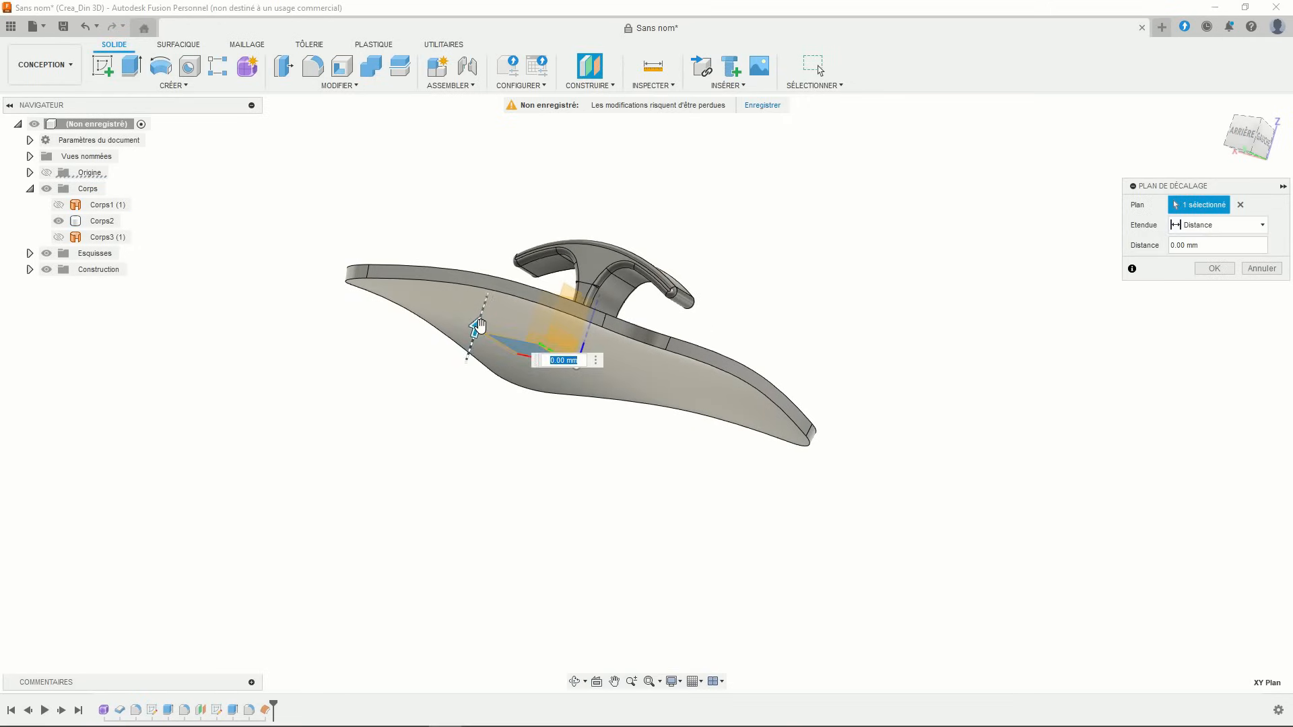
pyautogui.moveTo(477, 327); pyautogui.dragTo(468, 356)
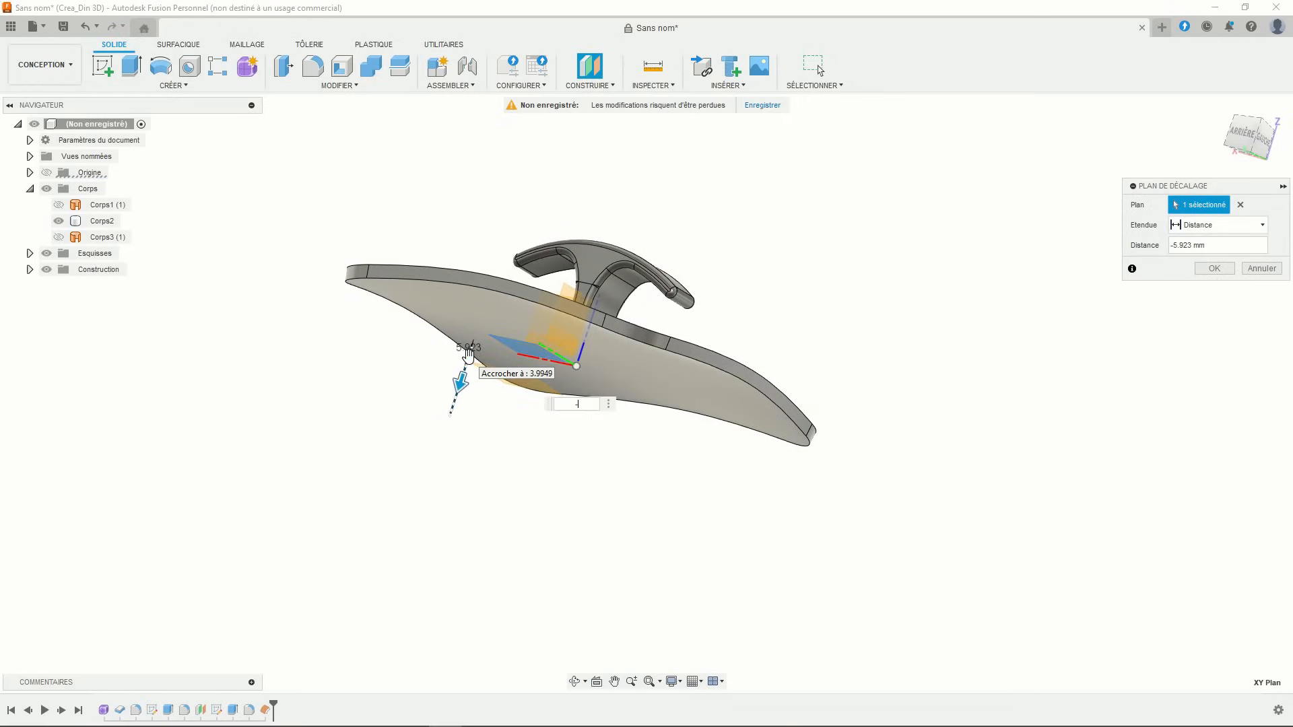
pyautogui.press('Return')
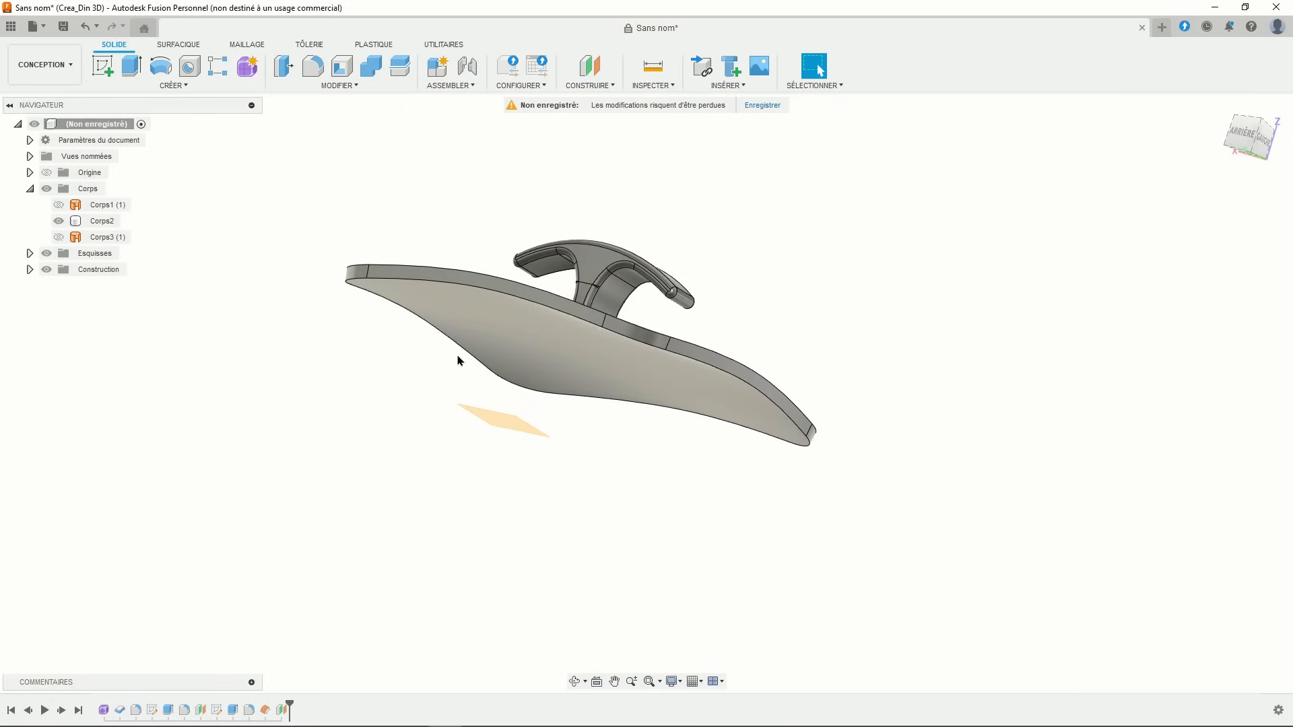
pyautogui.click(102, 65)
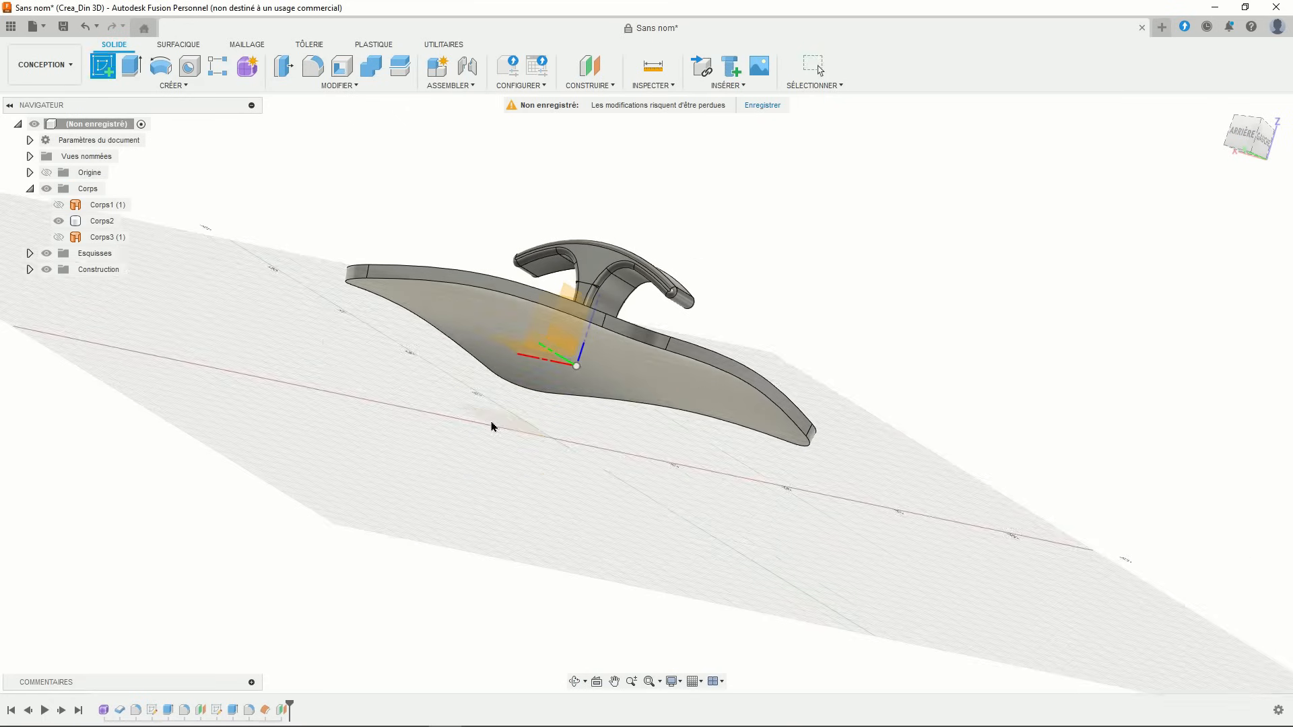
pyautogui.click(492, 427)
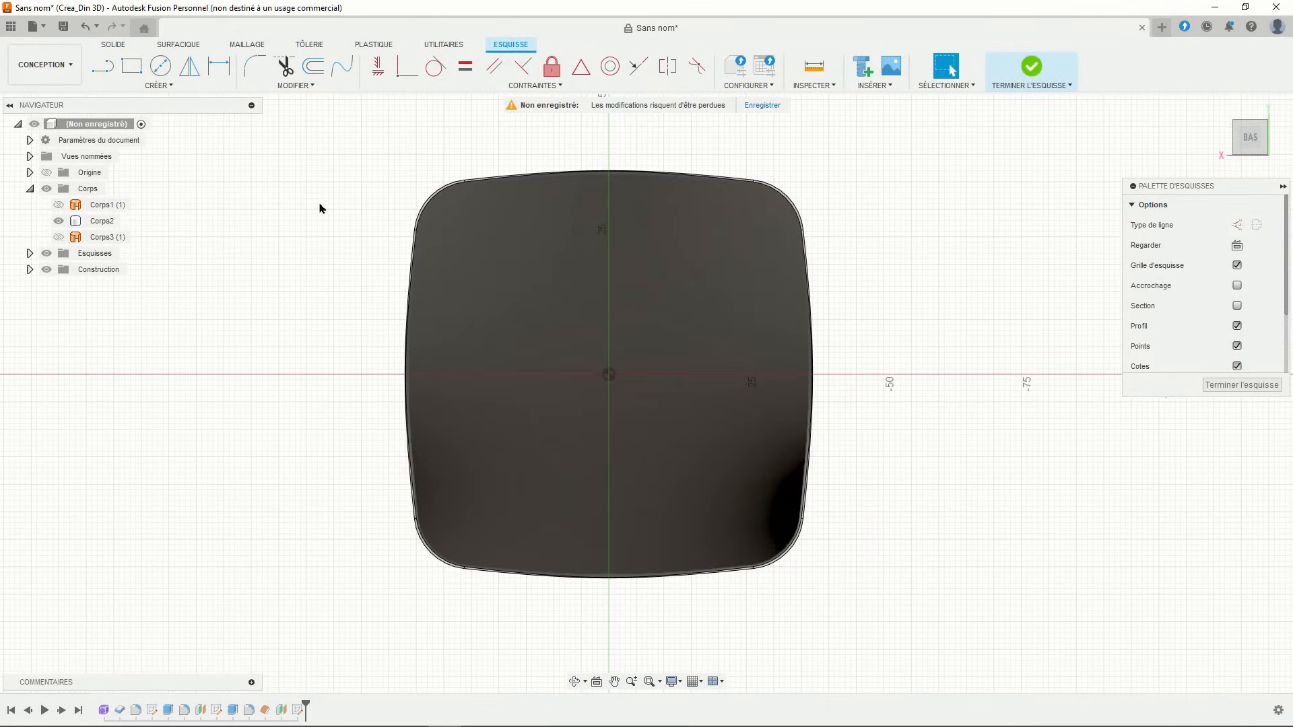
# - Project the plate body's outline into the sketch
pyautogui.click(160, 85)
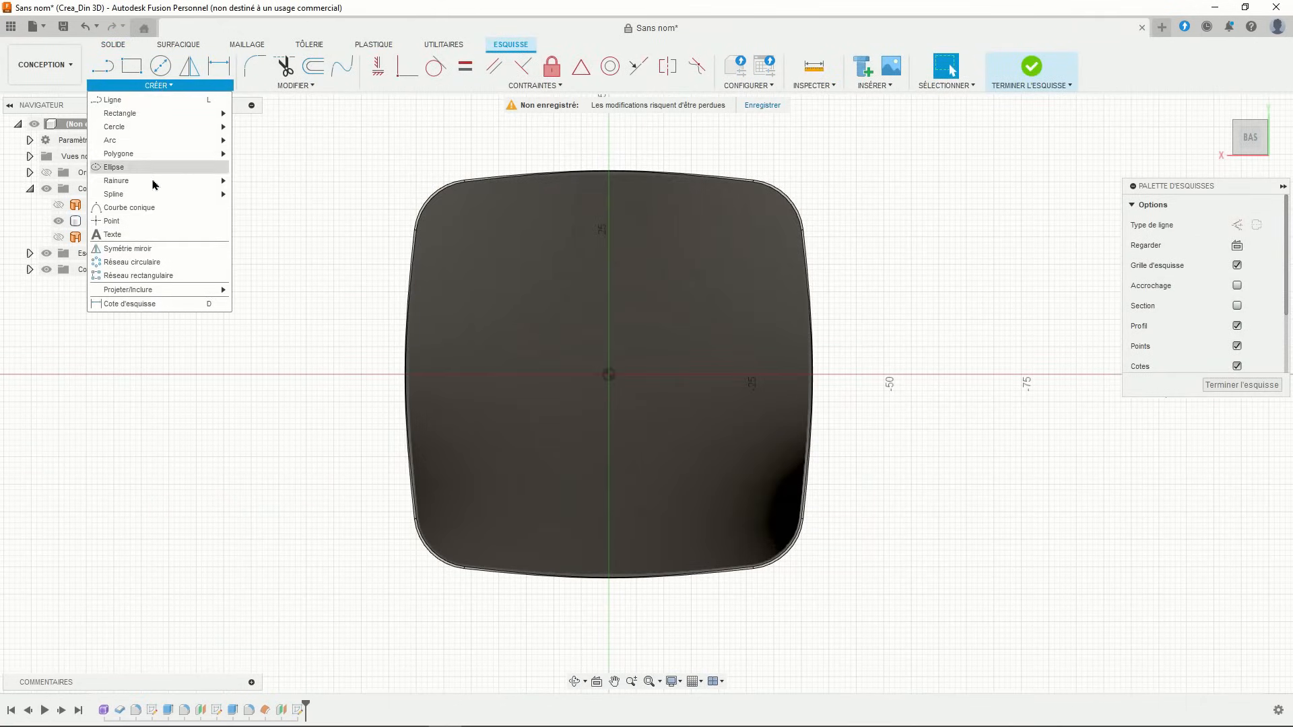
pyautogui.moveTo(154, 291)
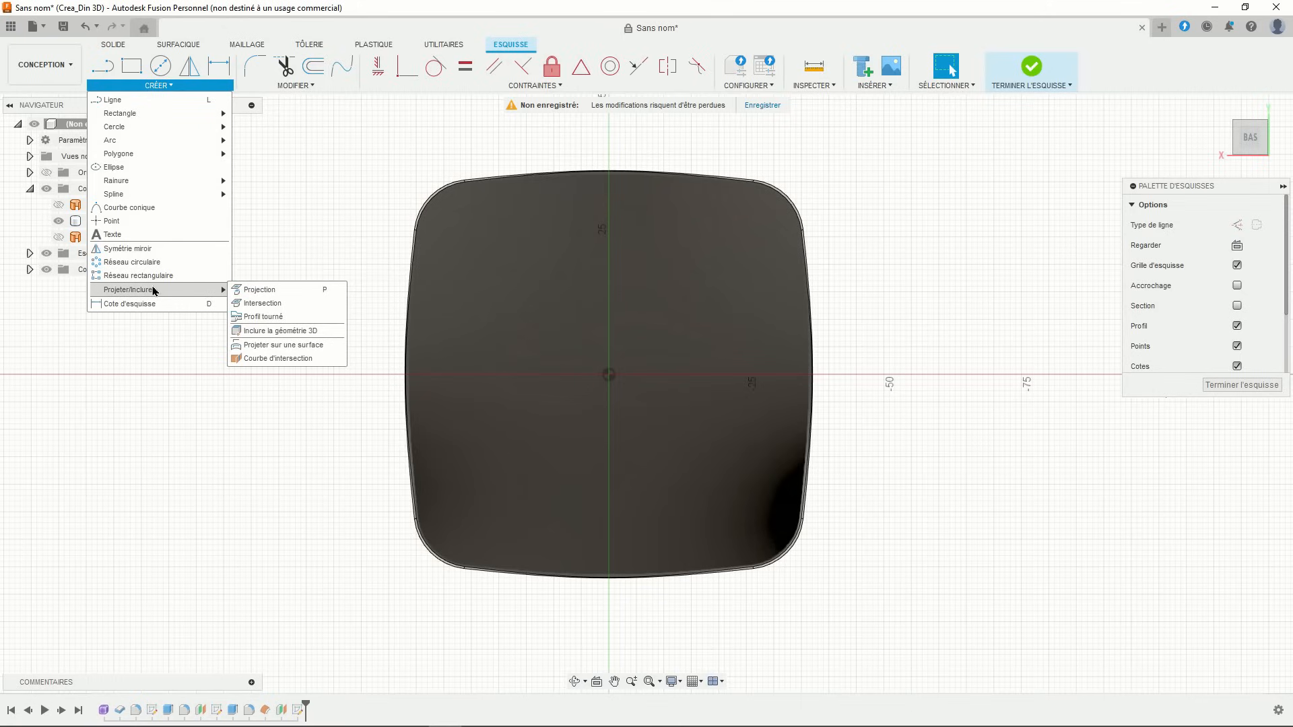
pyautogui.click(258, 290)
pyautogui.click(653, 283)
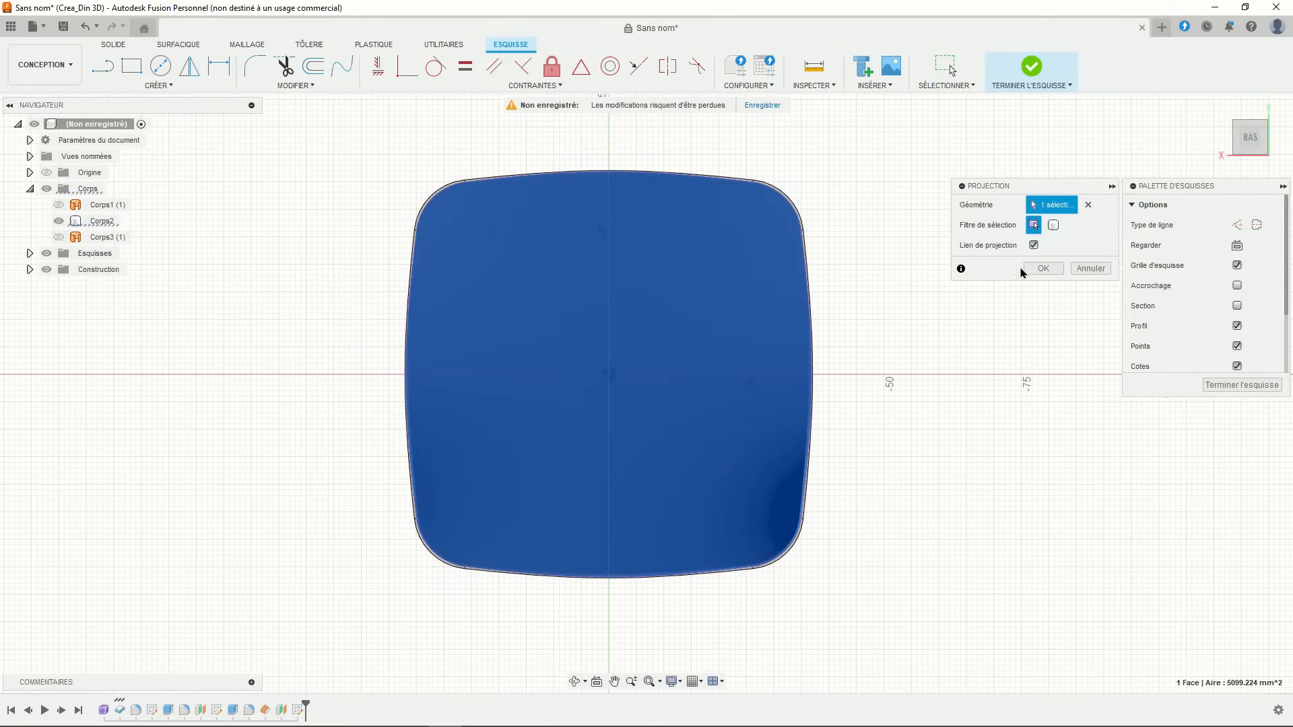
pyautogui.click(1027, 270)
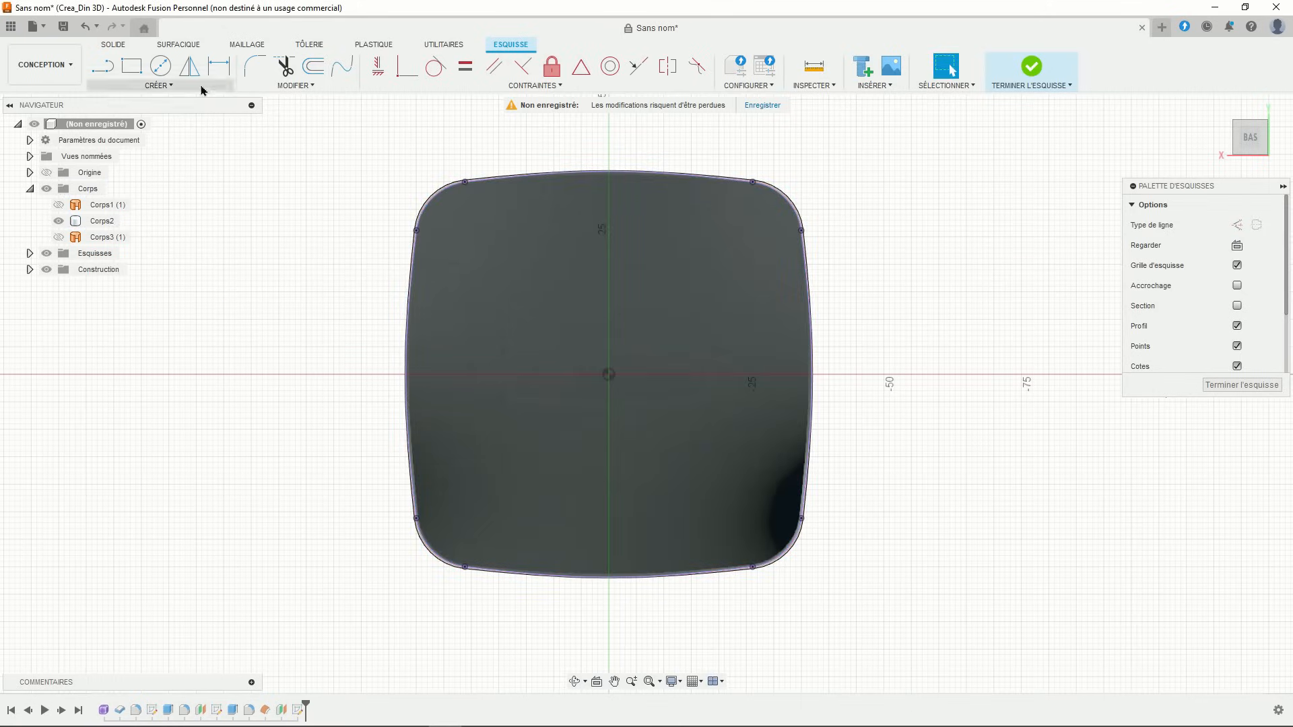
# - Offset the projected outline inward by 4 mm and 8 mm, then finish the sketch
pyautogui.click(314, 65)
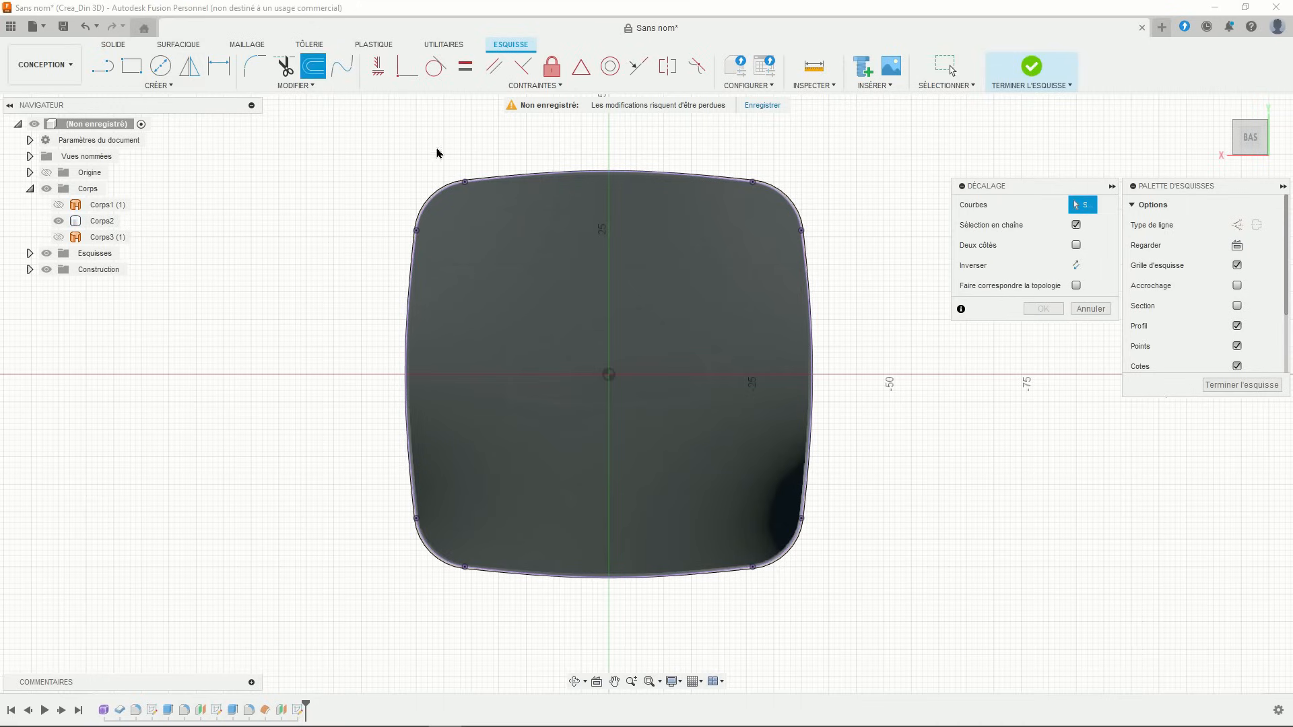
pyautogui.click(491, 173)
pyautogui.moveTo(490, 173); pyautogui.dragTo(493, 195)
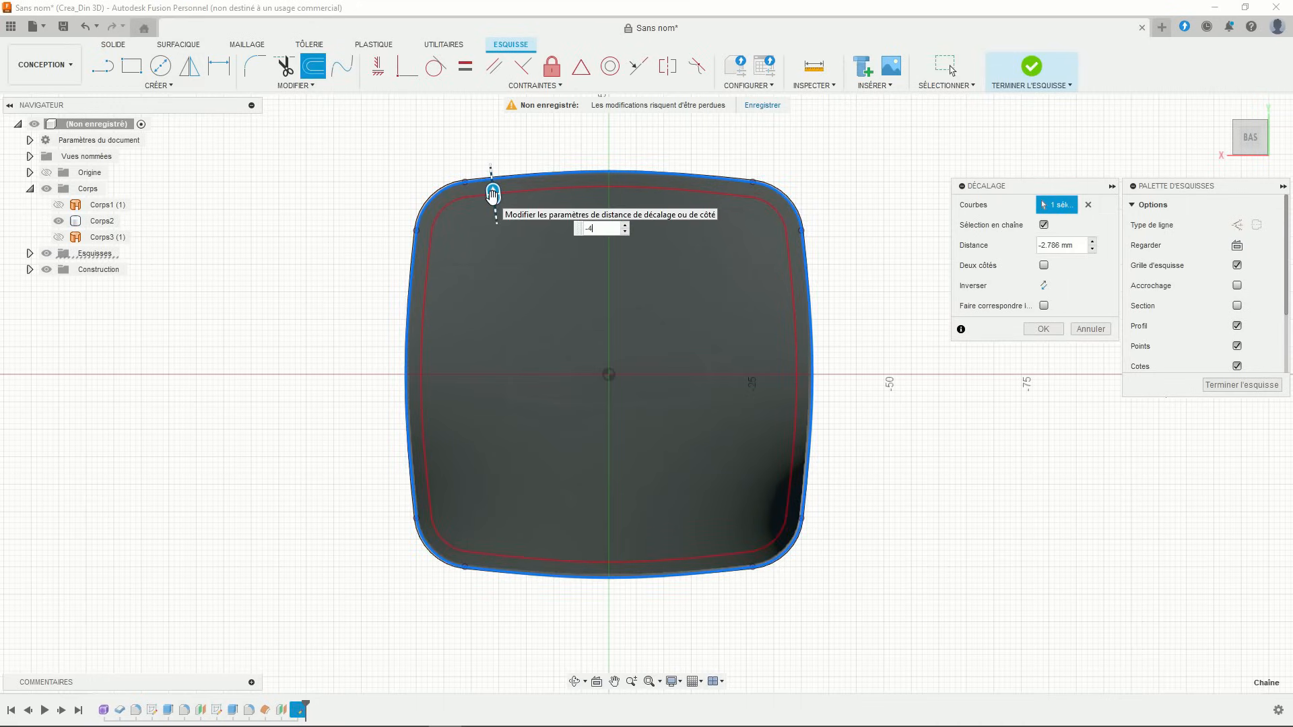
pyautogui.press('Return')
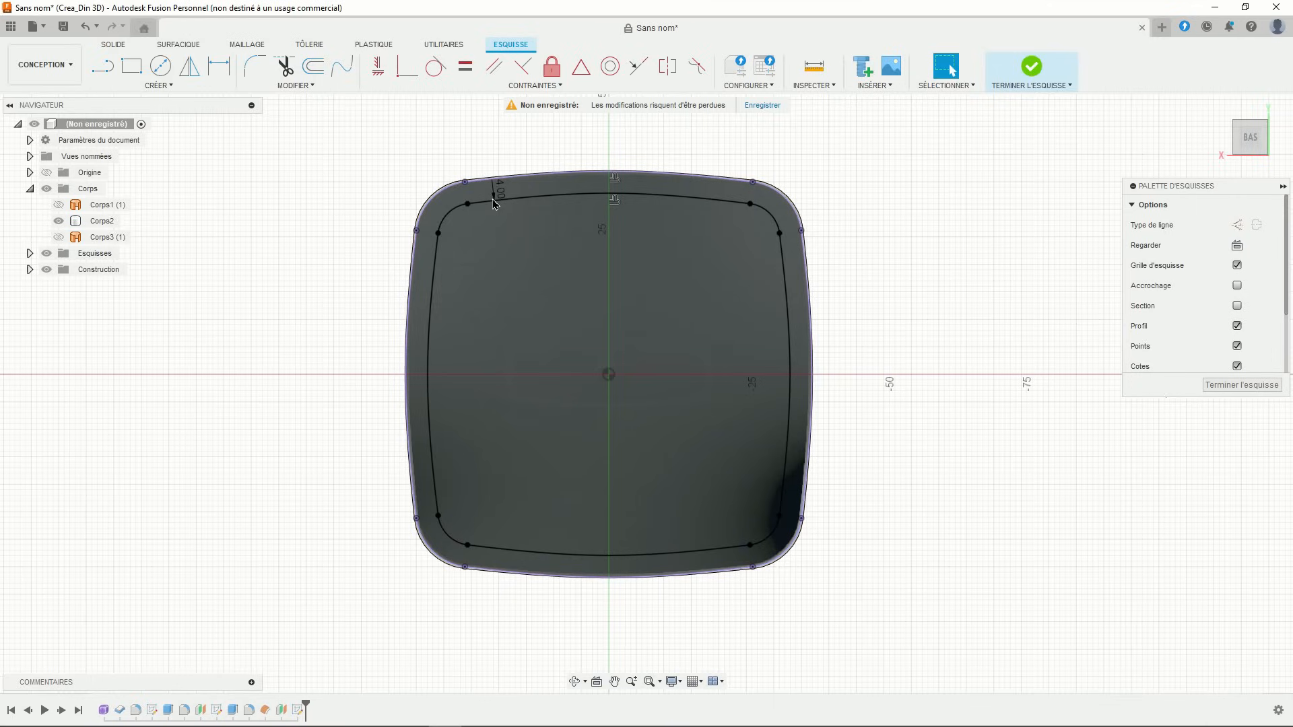
pyautogui.click(314, 66)
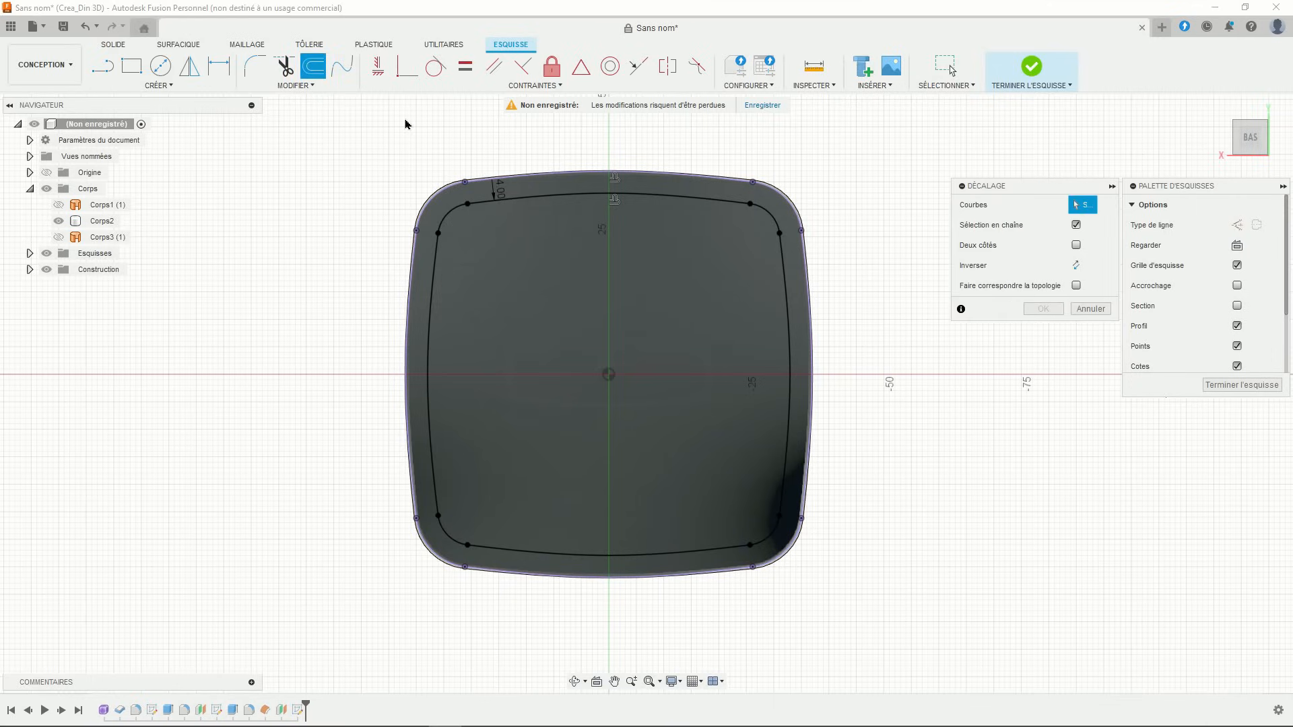
pyautogui.click(519, 178)
pyautogui.moveTo(517, 170); pyautogui.dragTo(526, 231)
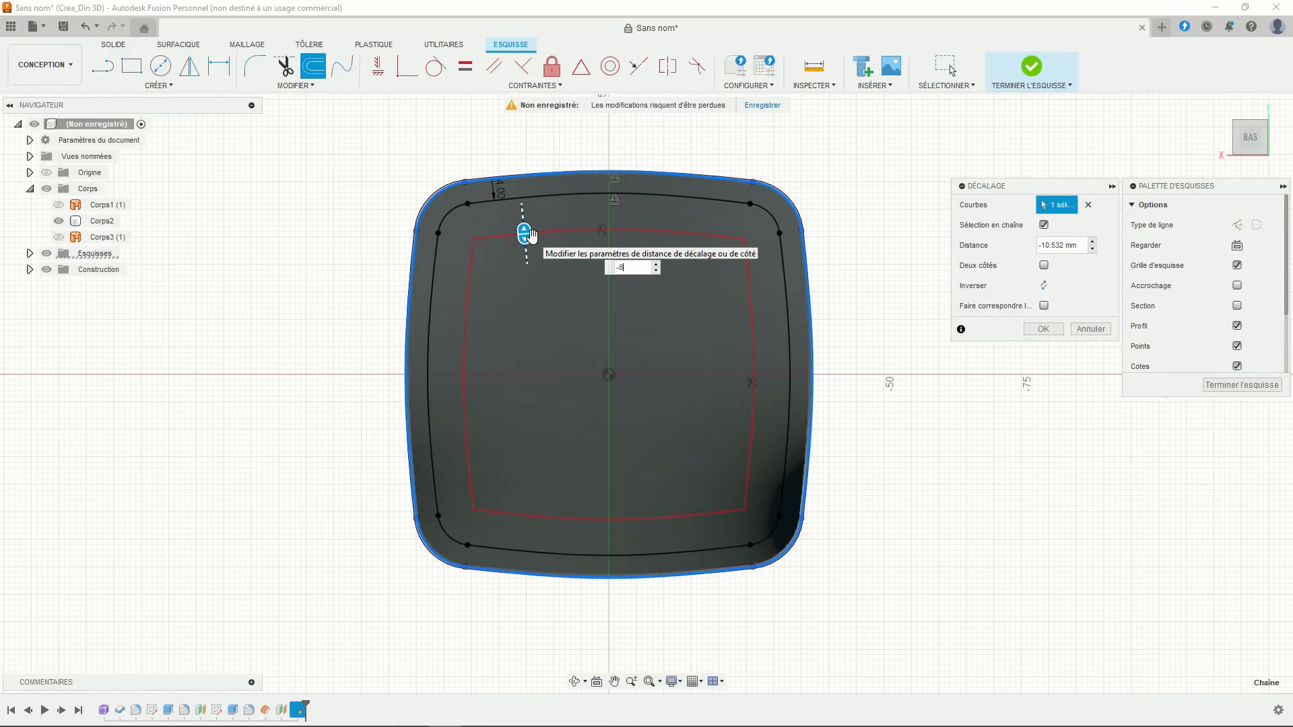
pyautogui.write('-8')
pyautogui.press('Return')
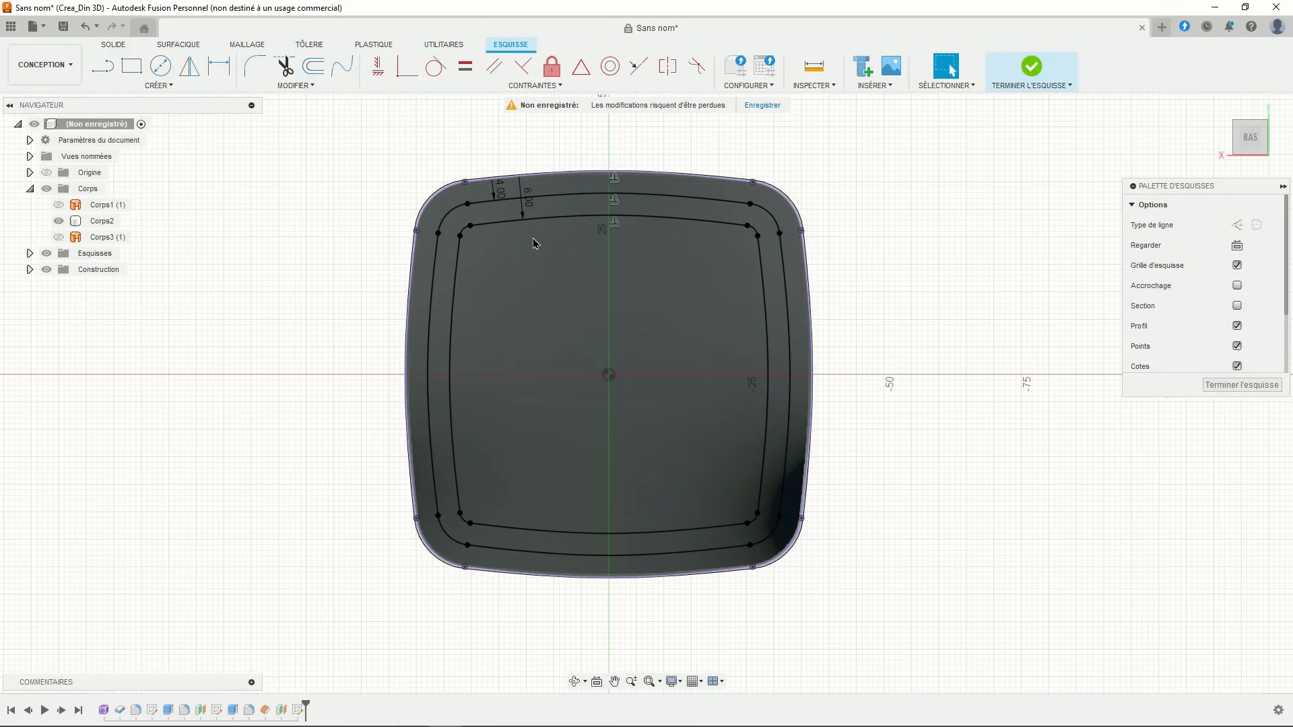
pyautogui.click(1033, 67)
# - Reveal the construction planes in the browser and check the second plane's visibility
pyautogui.moveTo(796, 257)
pyautogui.keyDown('shift'); pyautogui.mouseDown(button='middle')
pyautogui.moveTo(817, 282)
pyautogui.moveTo(816, 239)
pyautogui.moveTo(800, 230)
pyautogui.mouseUp(button='middle'); pyautogui.keyUp('shift')
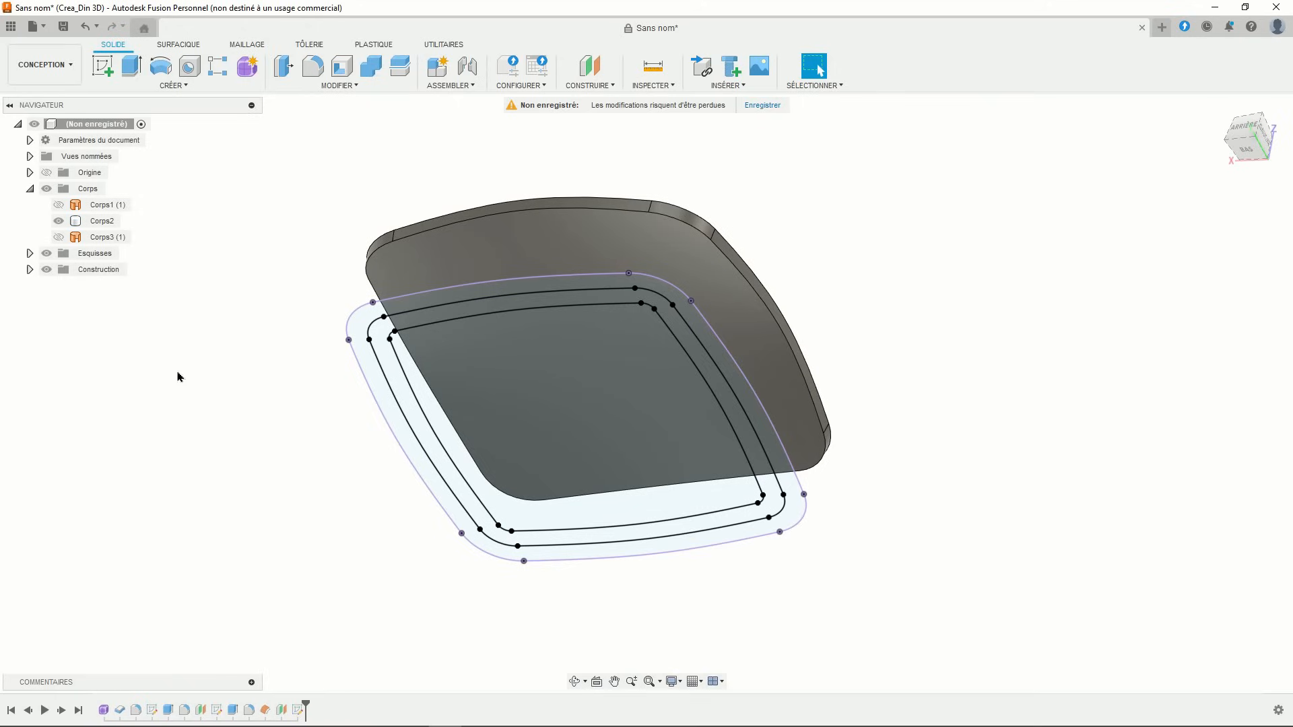
pyautogui.click(30, 270)
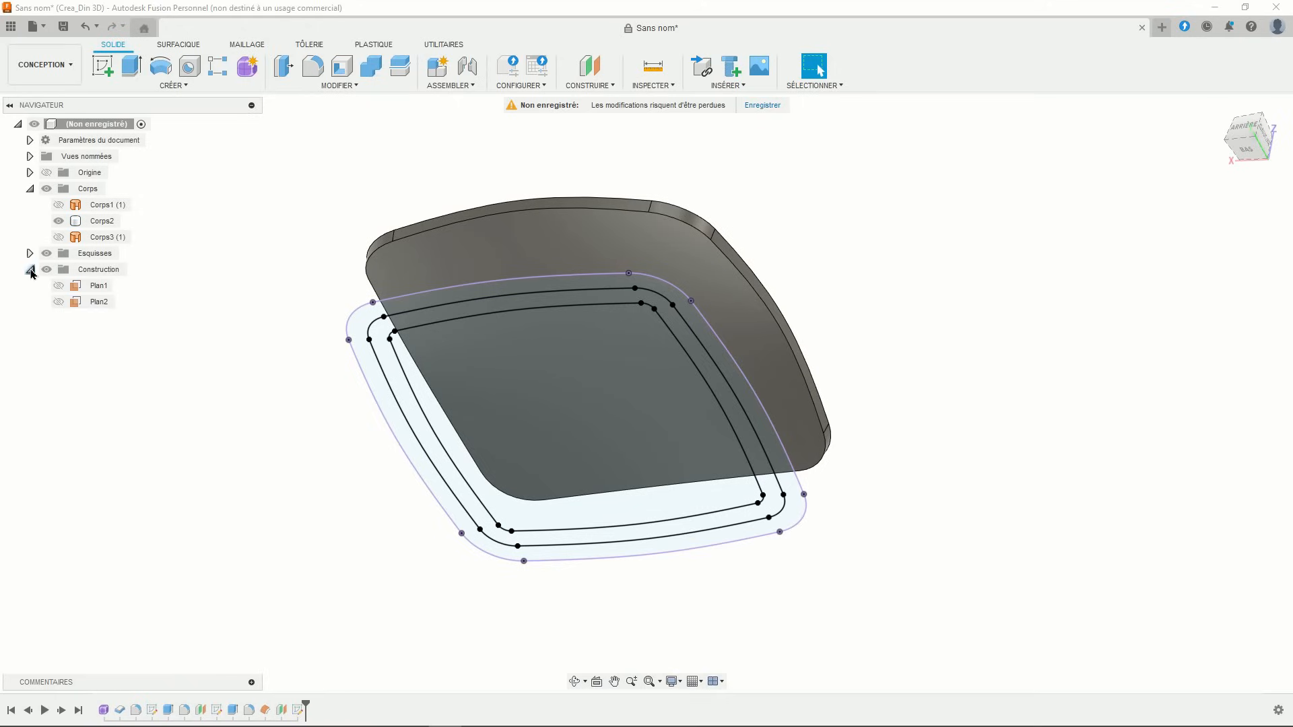
pyautogui.click(58, 302)
pyautogui.click(58, 303)
# - Sketch a 1.5 mm circle on Plan2, centred on the red axis at the outline's left edge
pyautogui.click(103, 65)
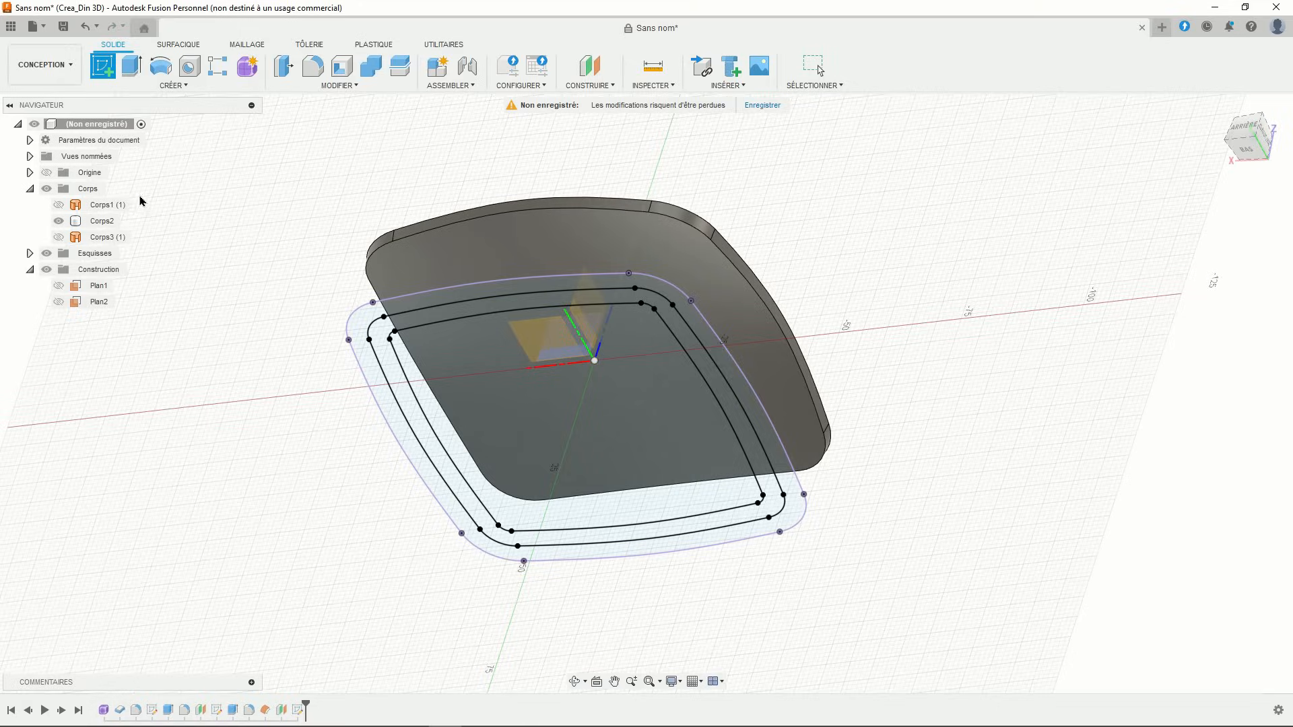
pyautogui.click(101, 305)
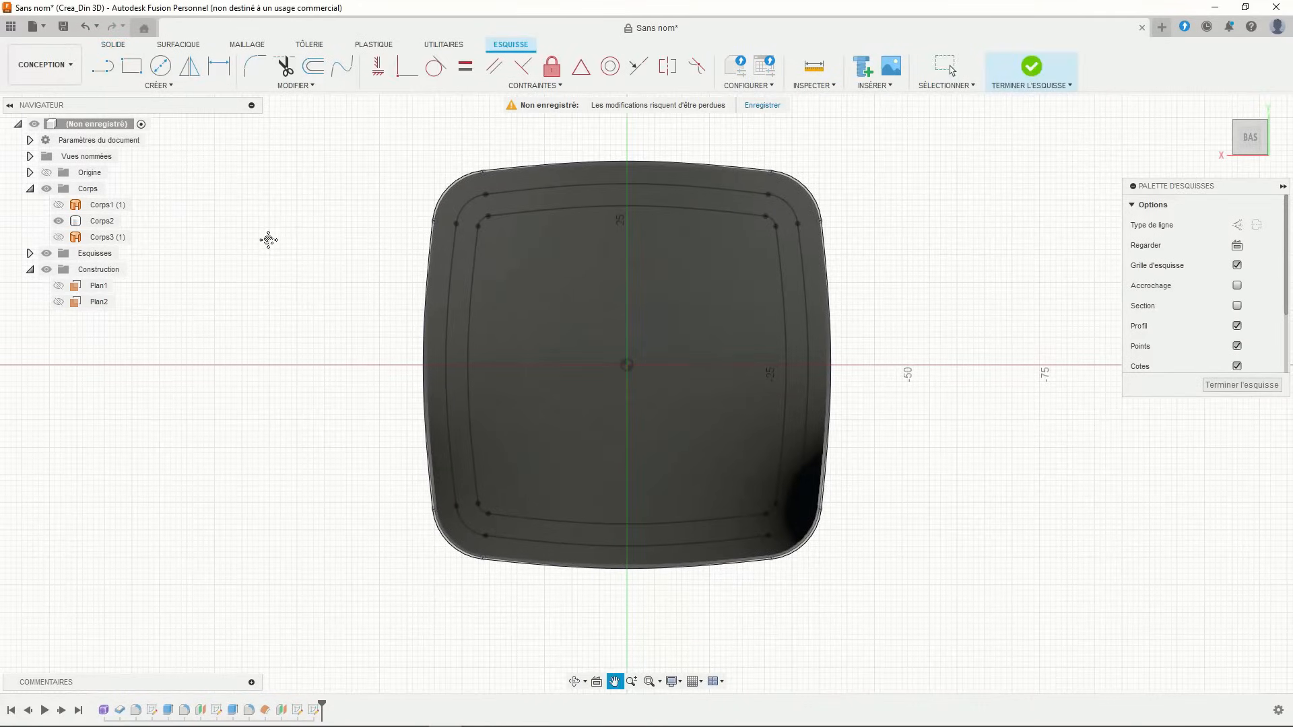
pyautogui.click(161, 65)
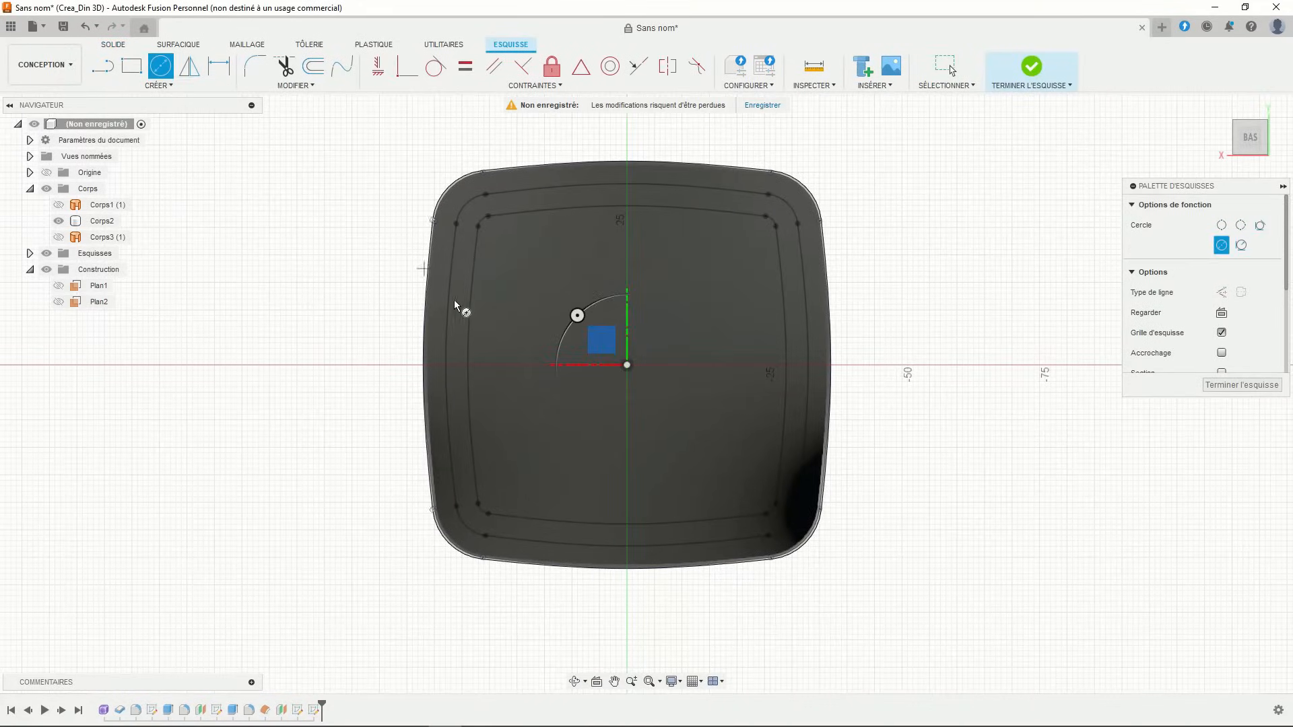
pyautogui.scroll(3, 471, 323)
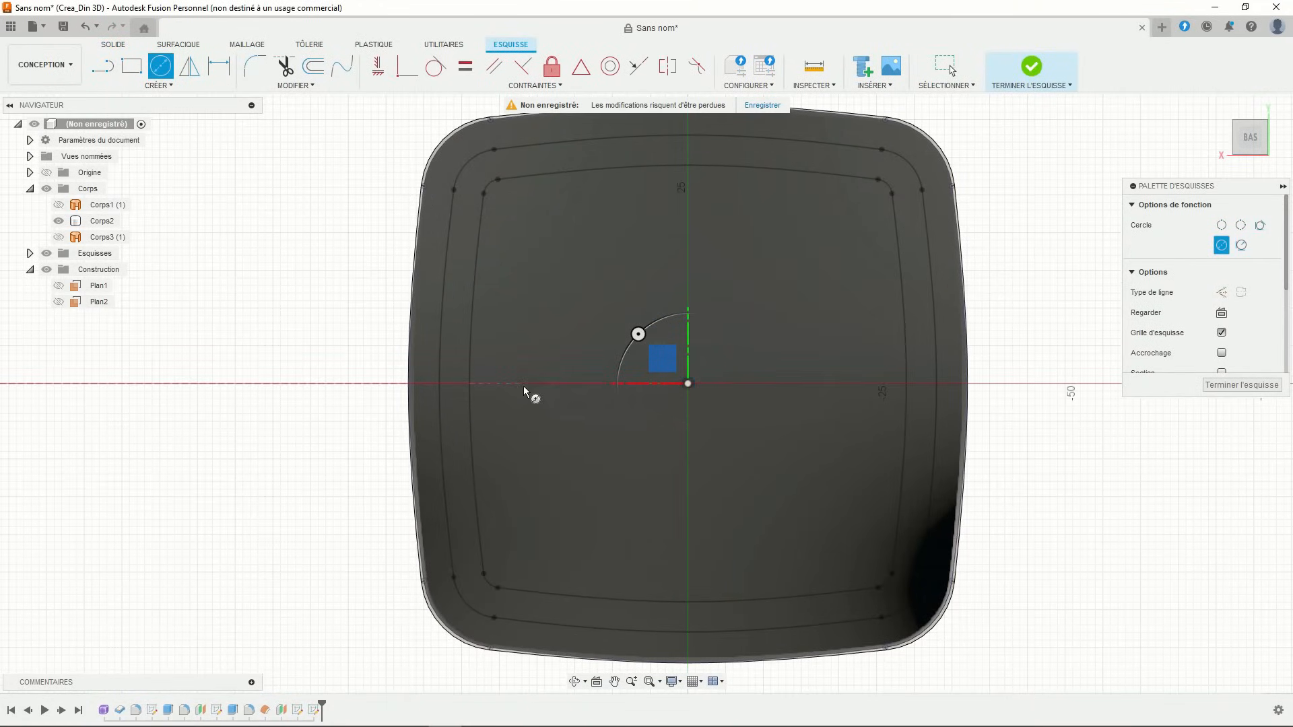
pyautogui.click(441, 384)
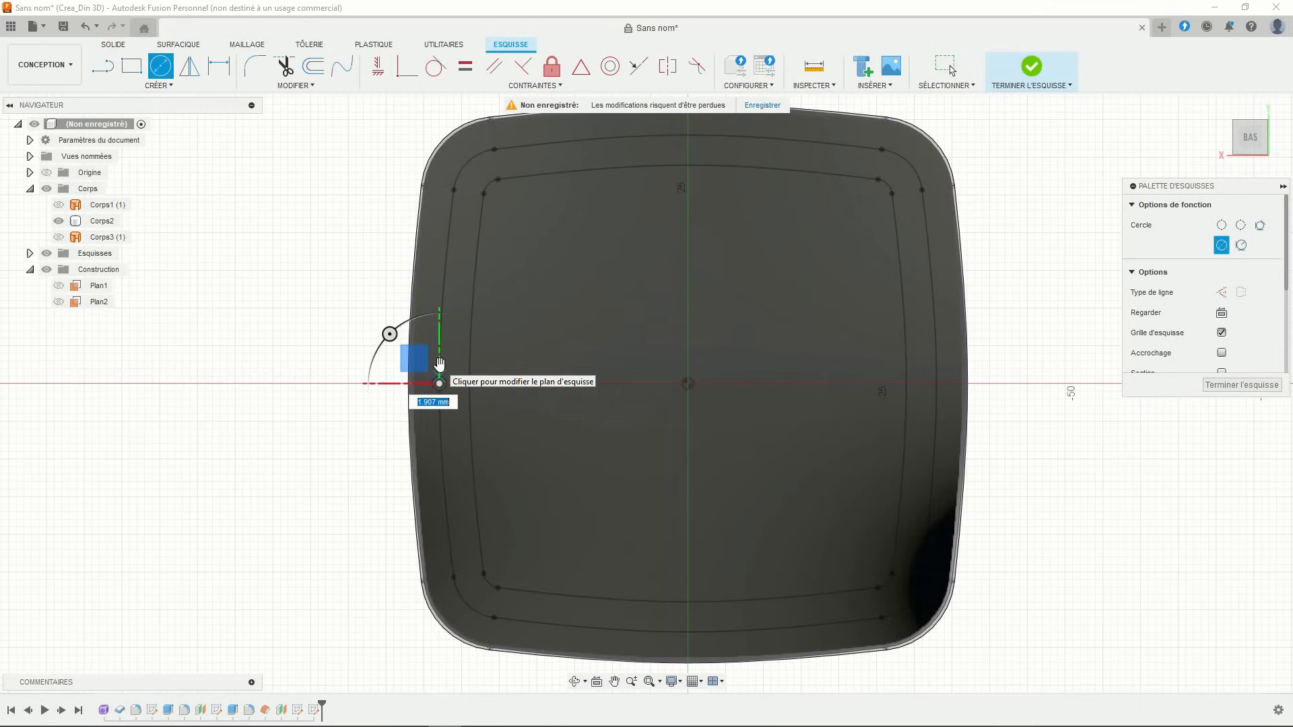
pyautogui.write('1.5')
pyautogui.press('Return')
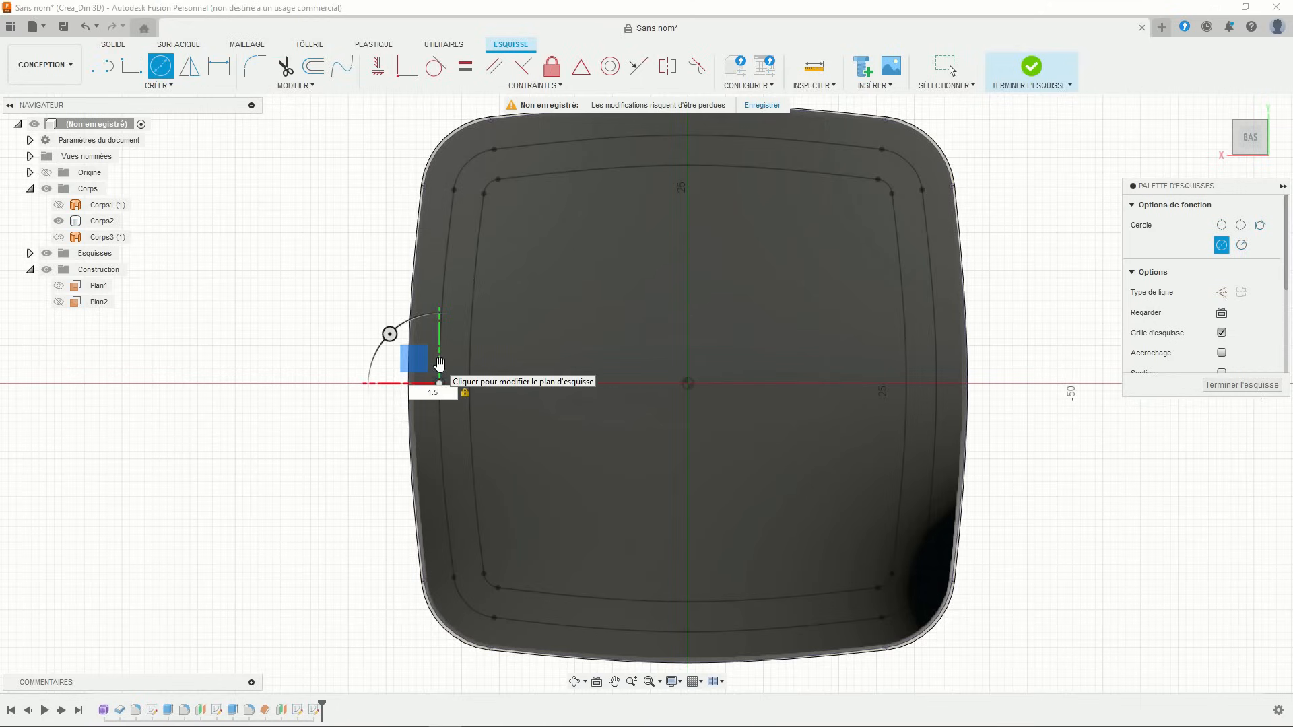
pyautogui.press('Escape')
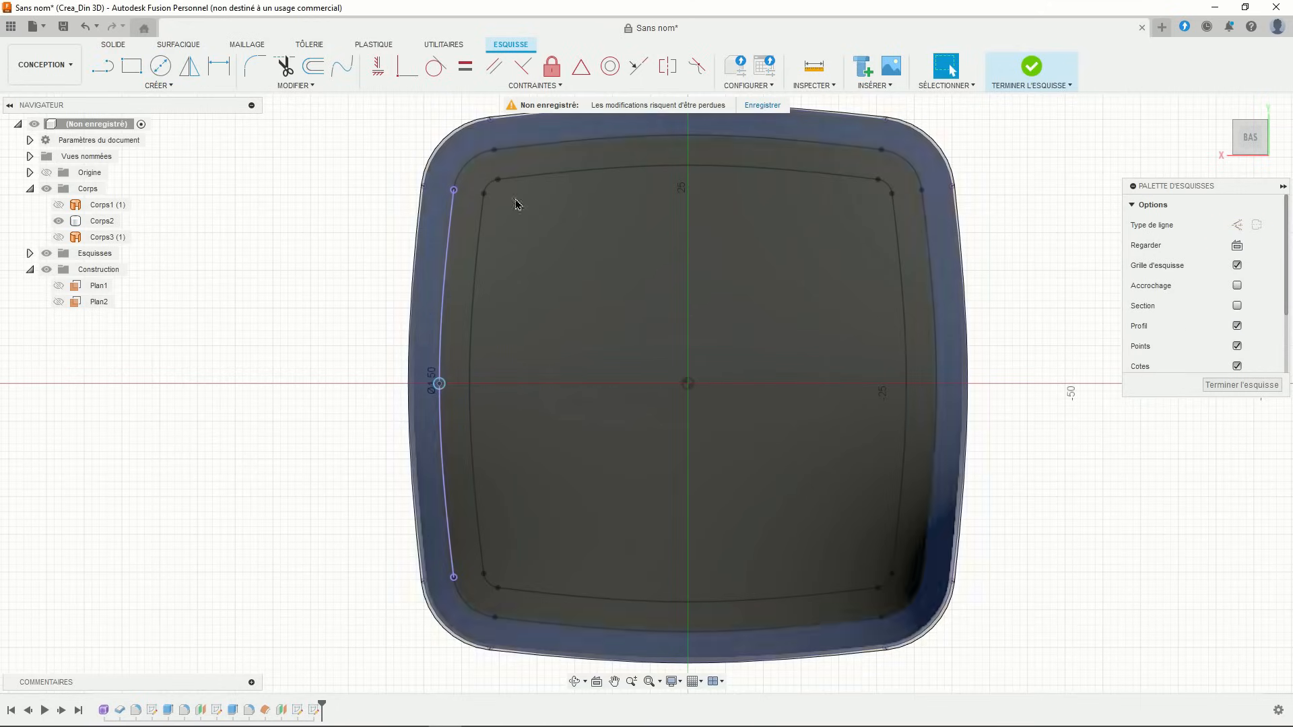
pyautogui.click(1003, 83)
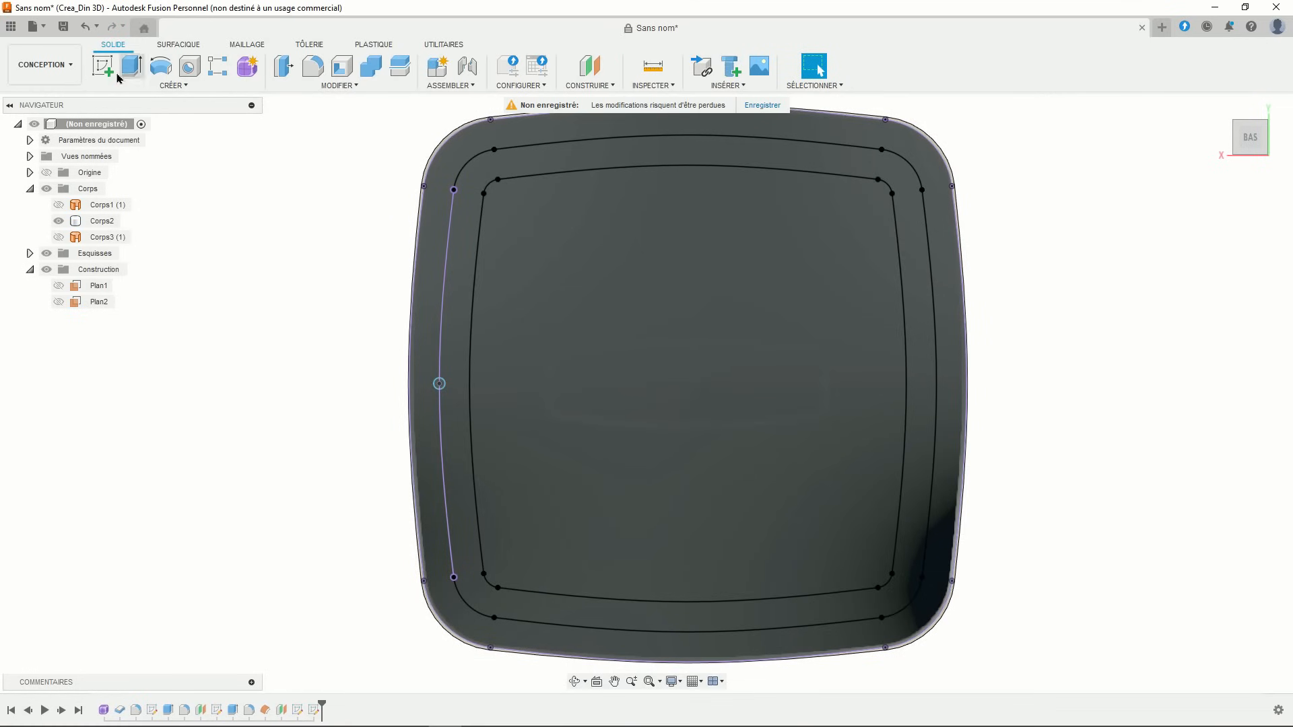
pyautogui.click(103, 66)
# - Draw a second 1.5 mm circle on Plan2 at the 4 mm loop's left edge
pyautogui.click(99, 301)
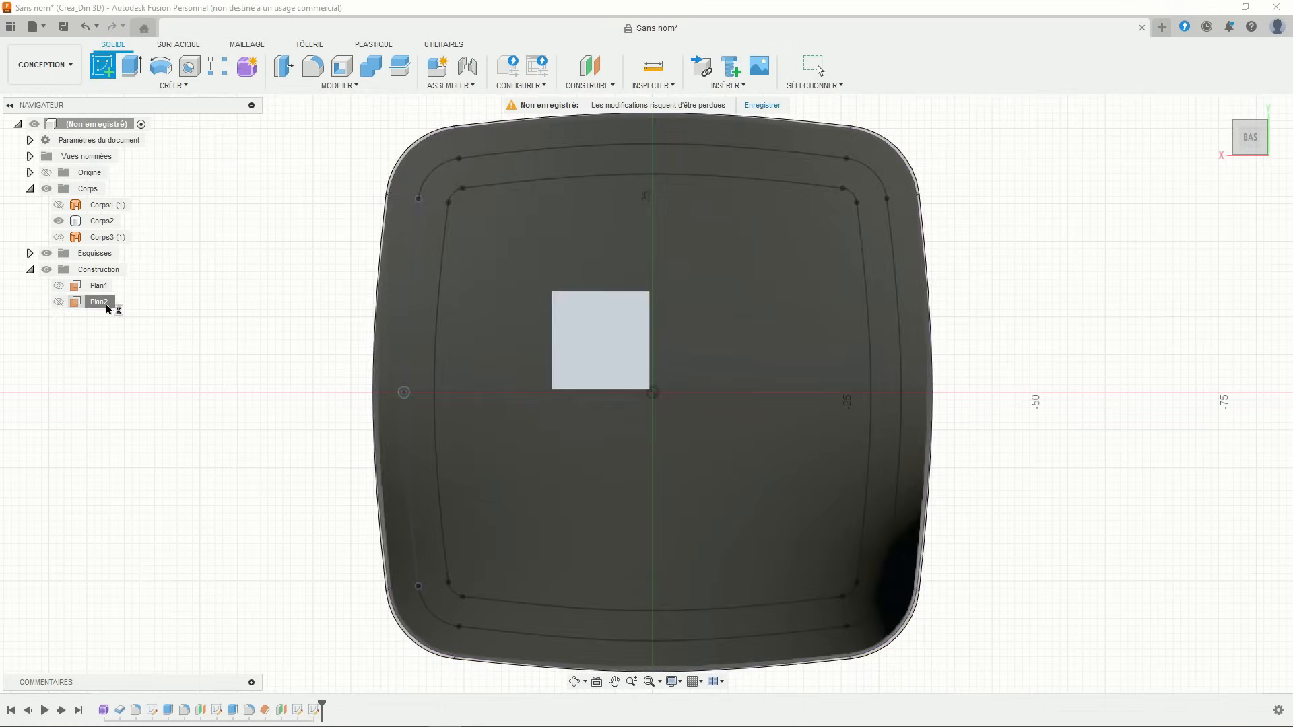
pyautogui.click(165, 65)
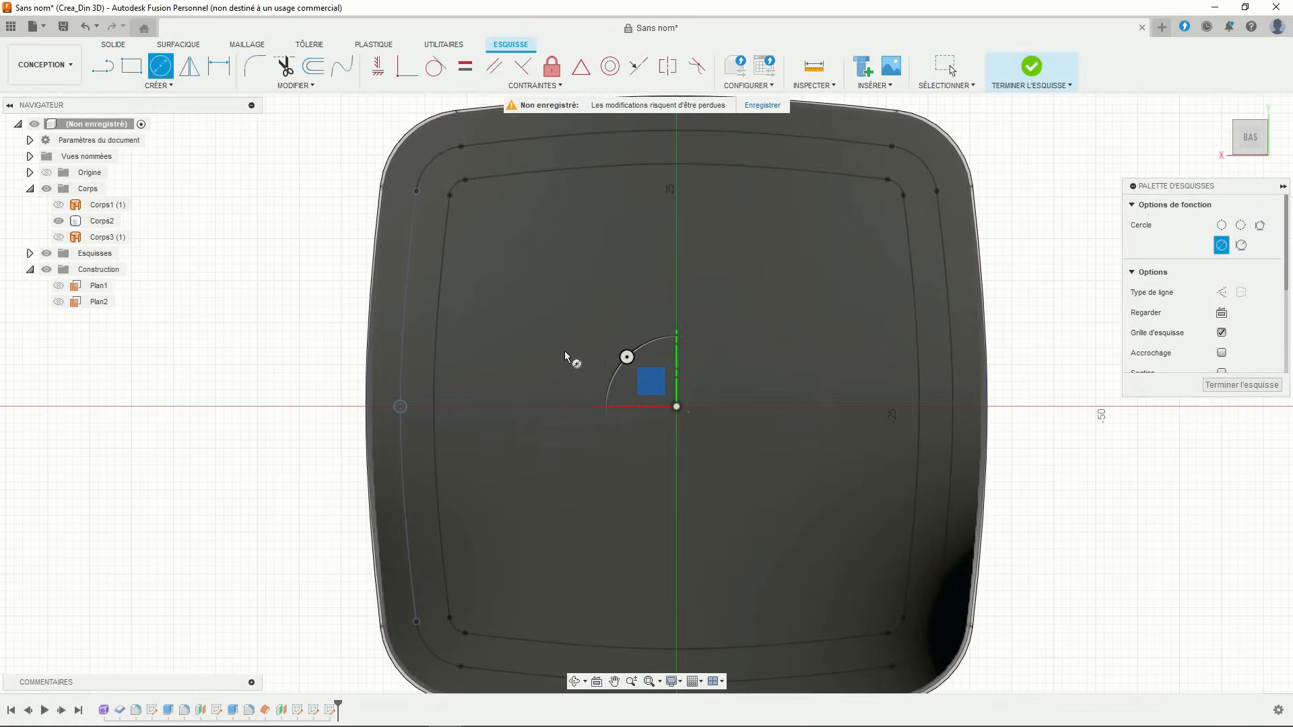
pyautogui.click(434, 407)
pyautogui.write('1.5')
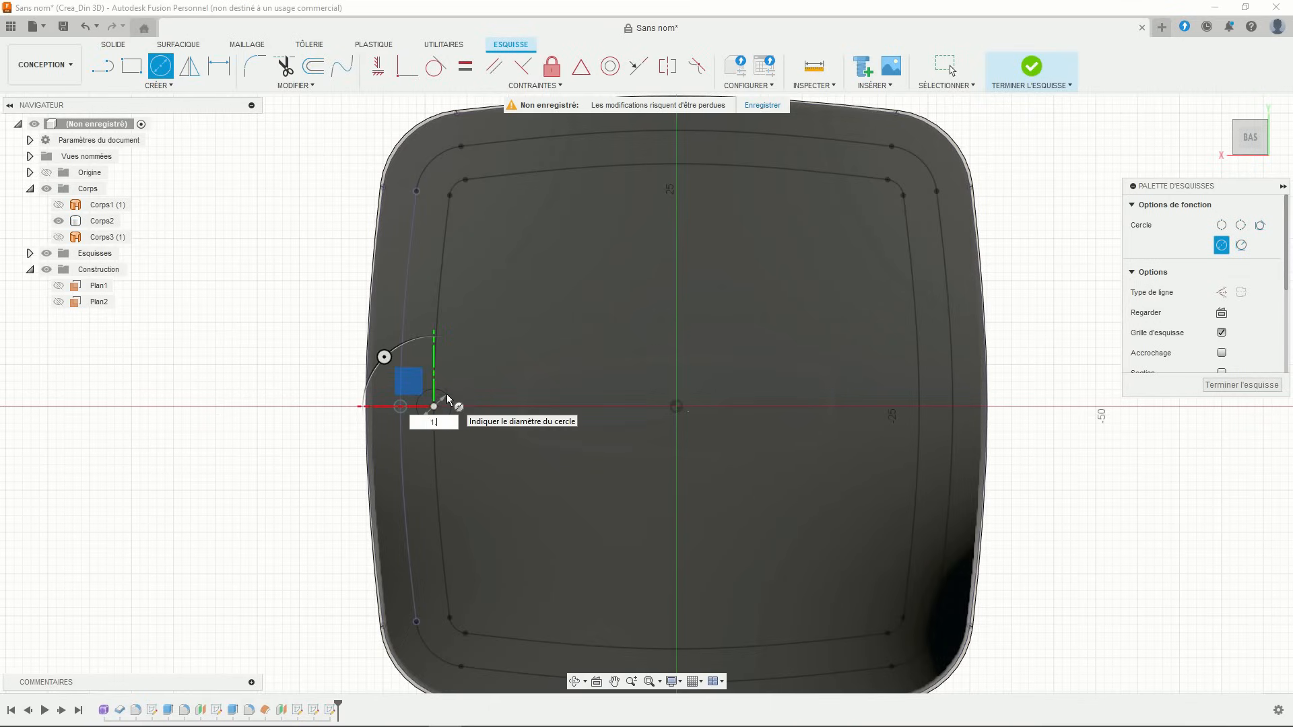
pyautogui.press('Return')
pyautogui.press('Escape')
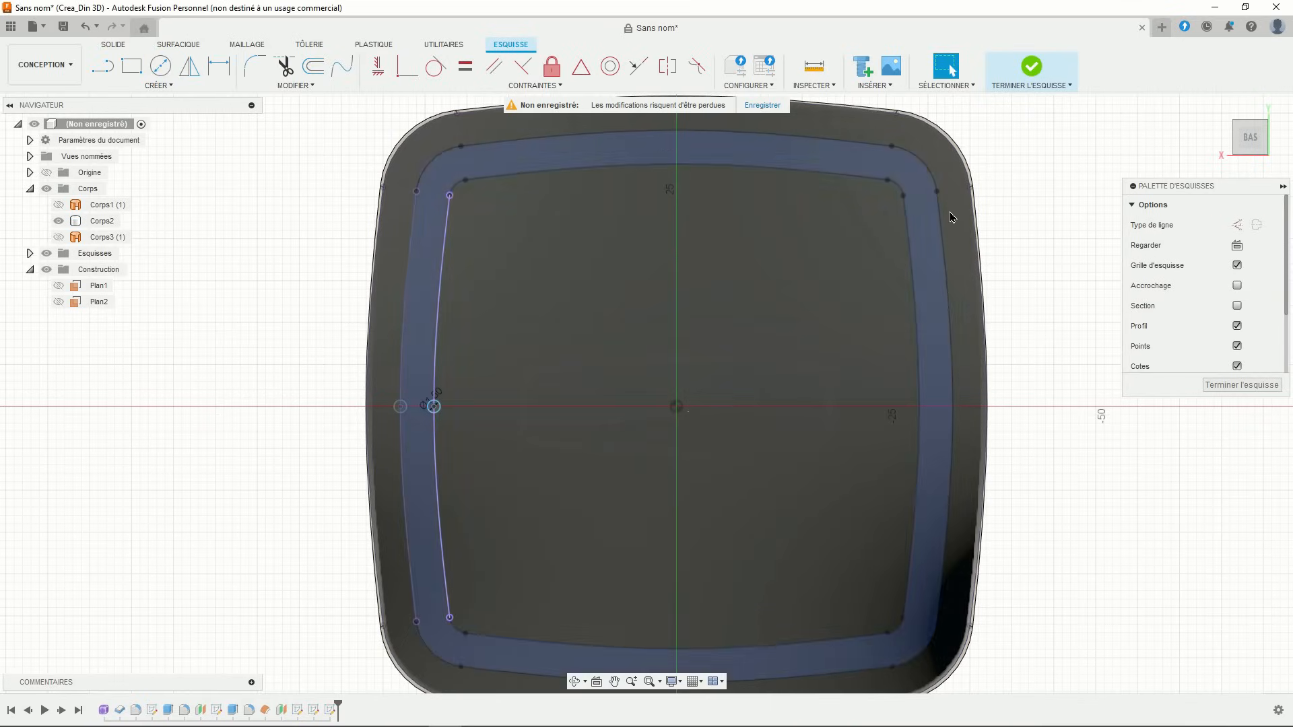
pyautogui.click(1029, 68)
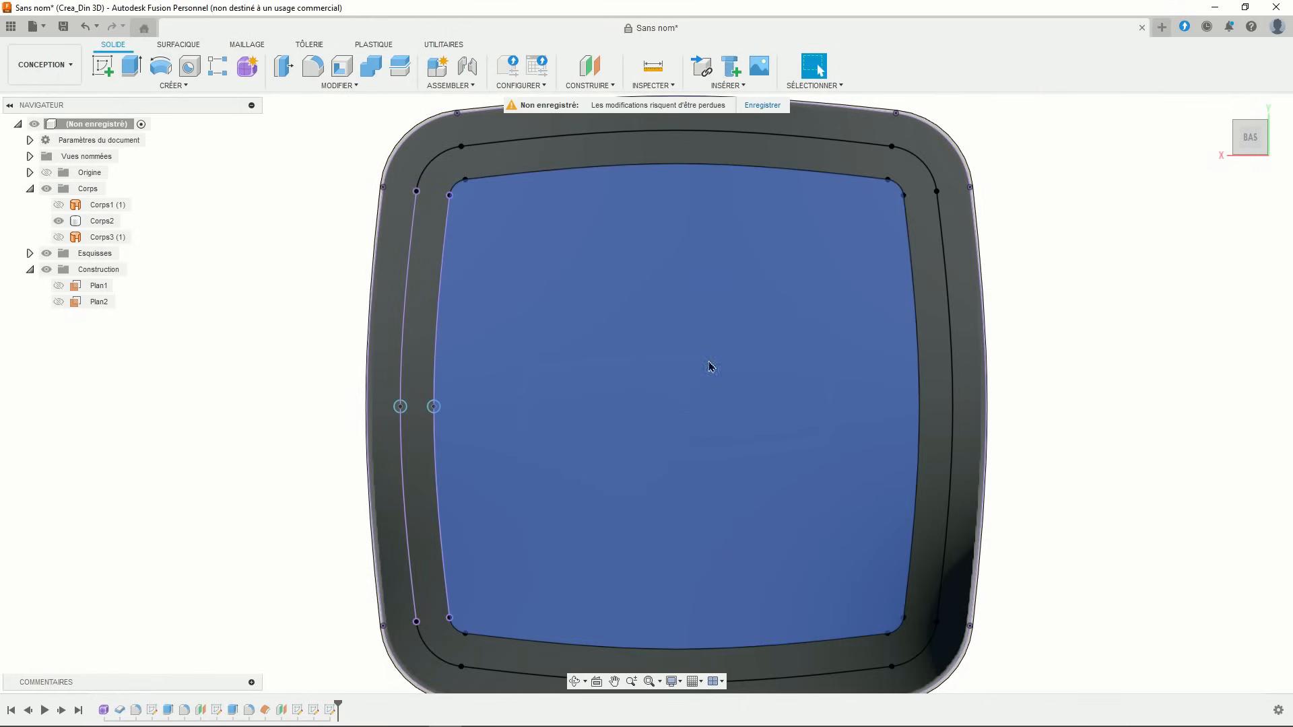
pyautogui.scroll(-3, 604, 470)
pyautogui.keyDown('shift'); pyautogui.moveTo(582, 501); pyautogui.dragTo(428, 309, button='middle'); pyautogui.keyUp('shift')
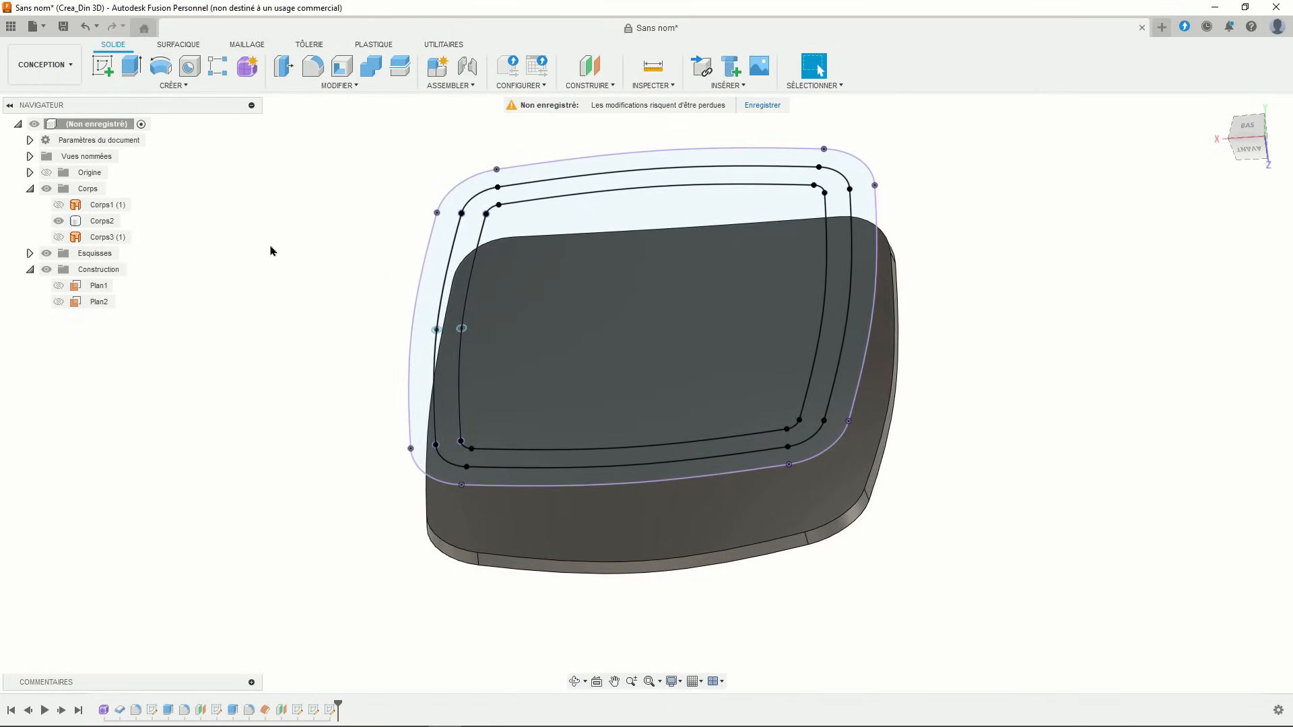
# - Extrude the outer small circle profile downward toward the plate
pyautogui.click(131, 66)
pyautogui.scroll(5, 404, 303)
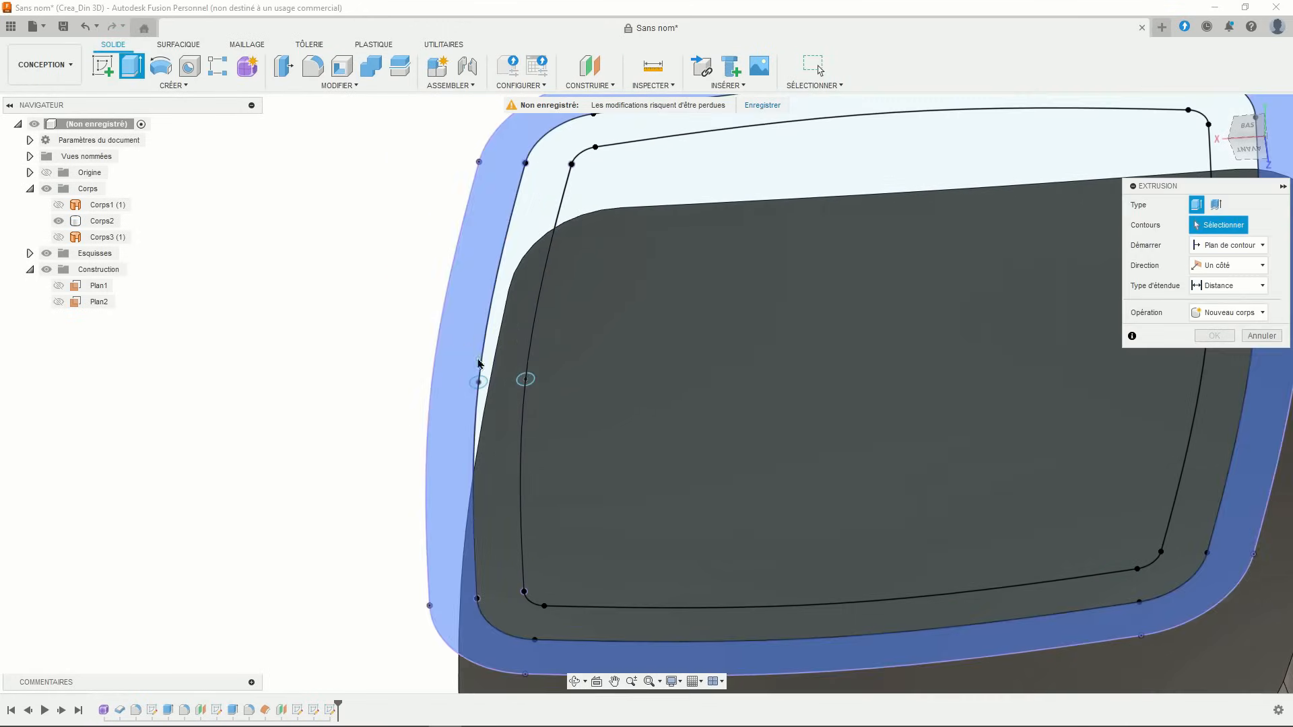
pyautogui.click(482, 381)
pyautogui.scroll(5, 482, 383)
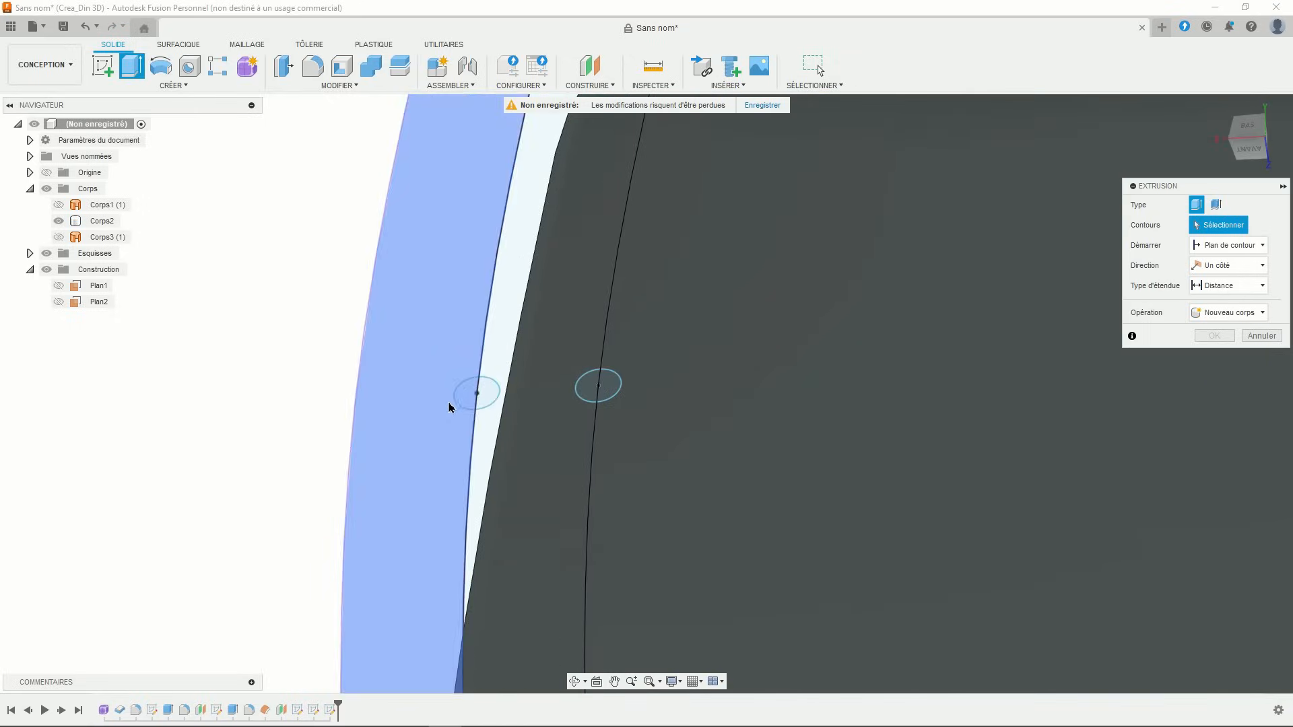
pyautogui.click(482, 394)
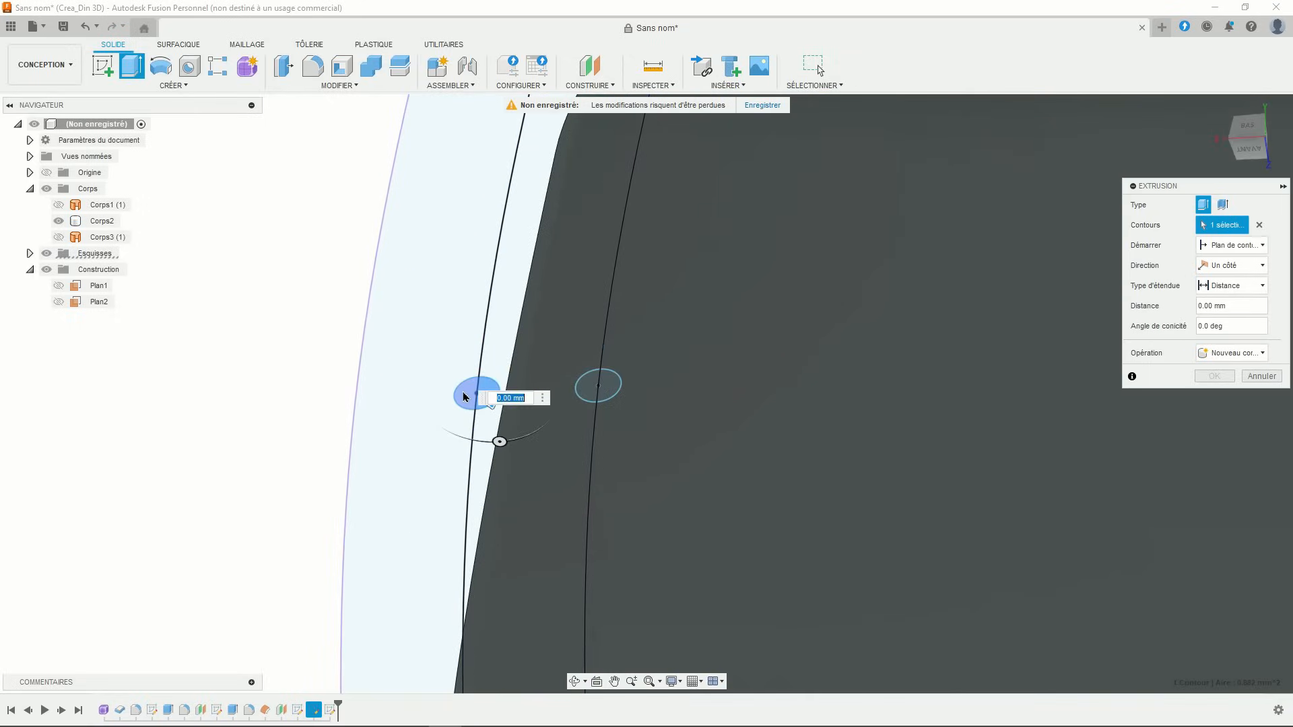
pyautogui.click(465, 397)
pyautogui.moveTo(469, 403); pyautogui.dragTo(512, 529)
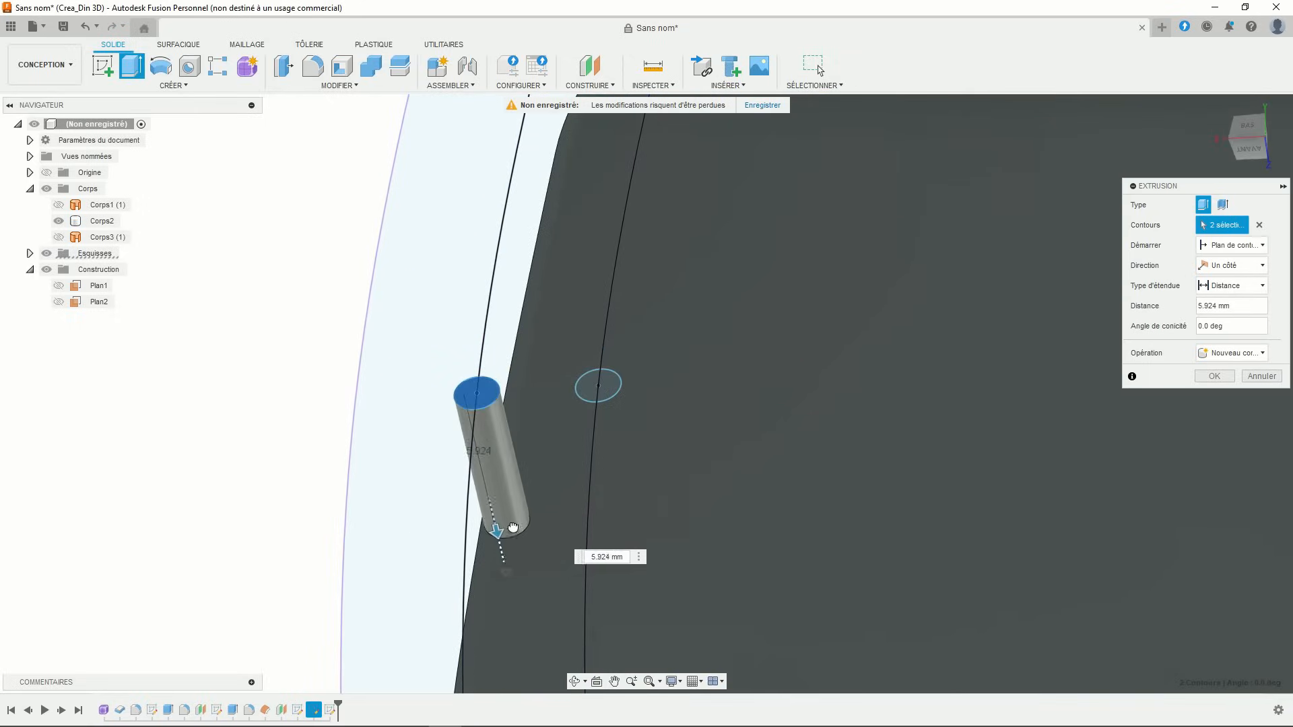
pyautogui.scroll(-4, 439, 454)
pyautogui.scroll(-2, 423, 467)
pyautogui.moveTo(377, 425); pyautogui.dragTo(315, 337, button='middle')
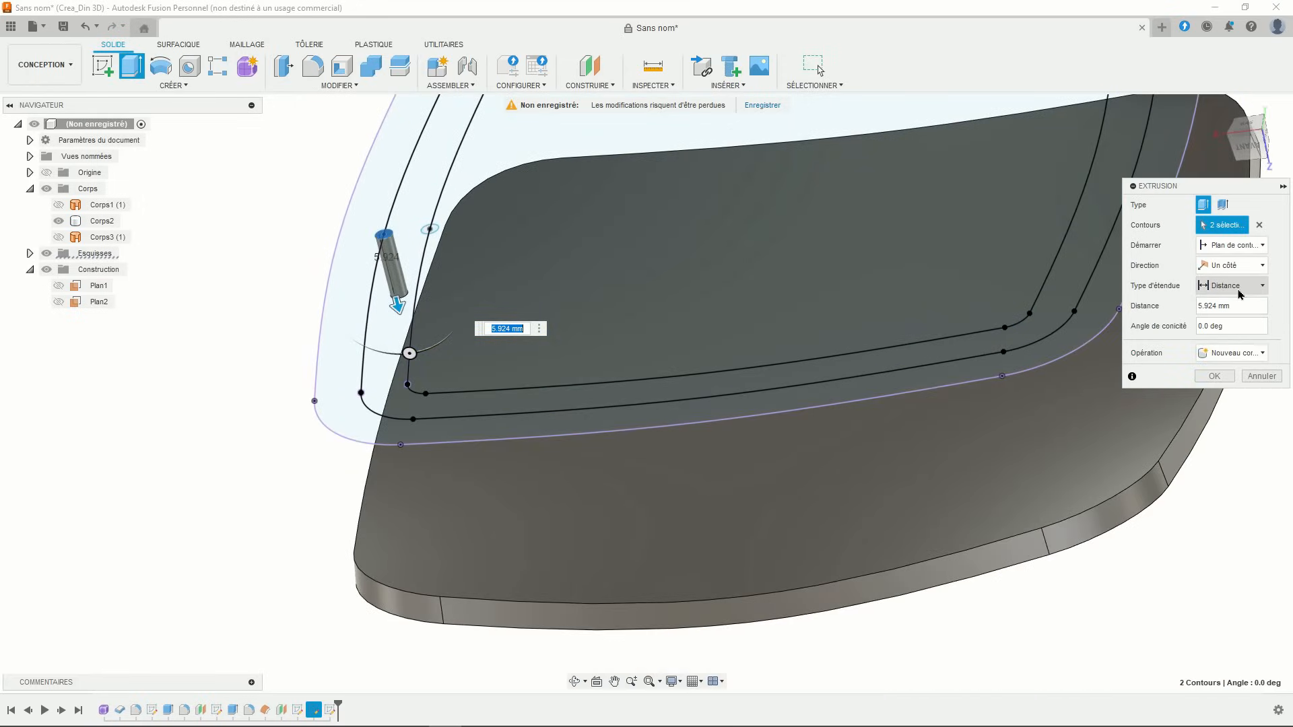
# - Extend the rod with Vers l'objet to the plate's top face, joined to Corps2
pyautogui.click(1244, 289)
pyautogui.click(1238, 318)
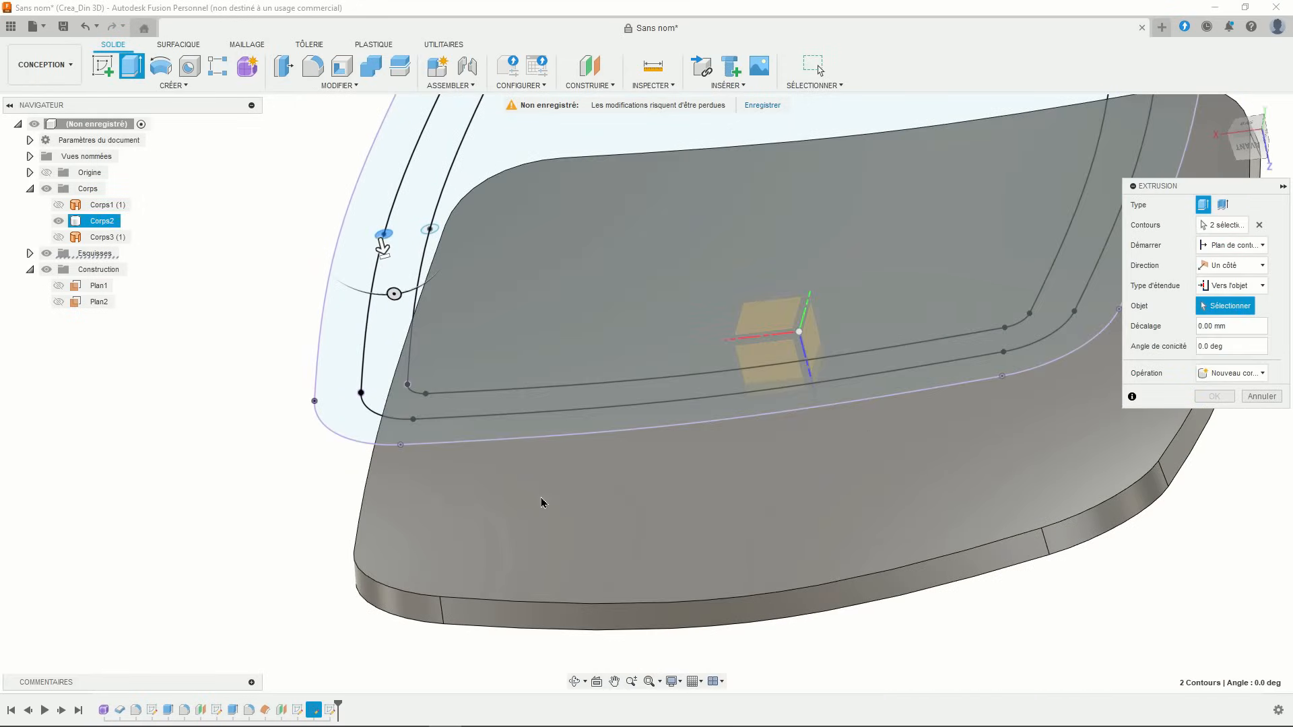
pyautogui.click(444, 527)
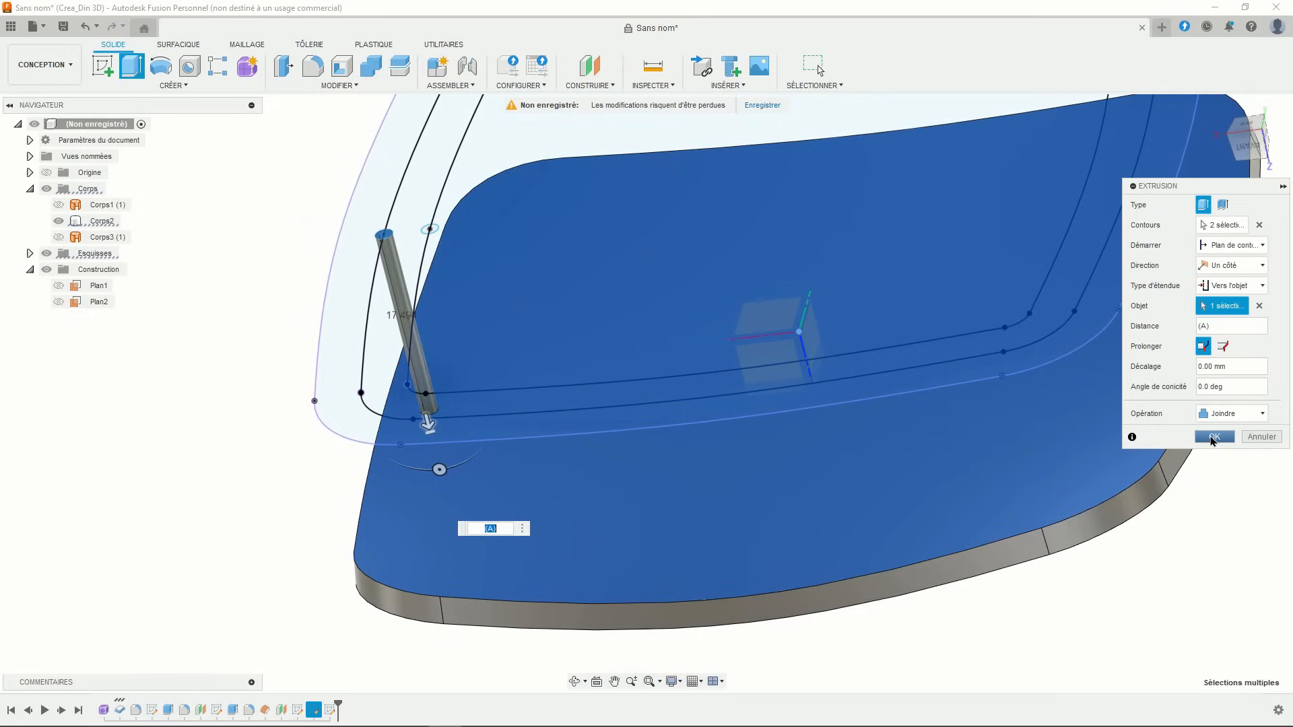
pyautogui.click(1213, 437)
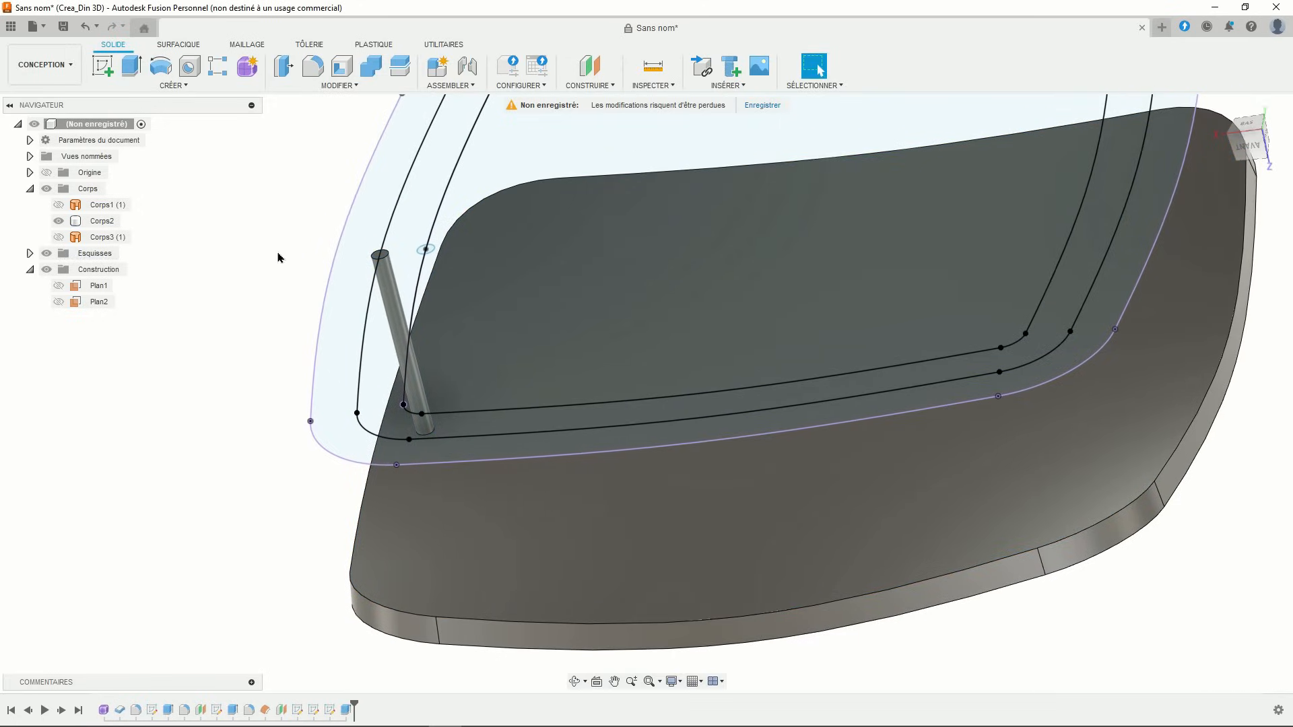
# - Extrude the inner small circle profile downward as a second rod
pyautogui.click(131, 65)
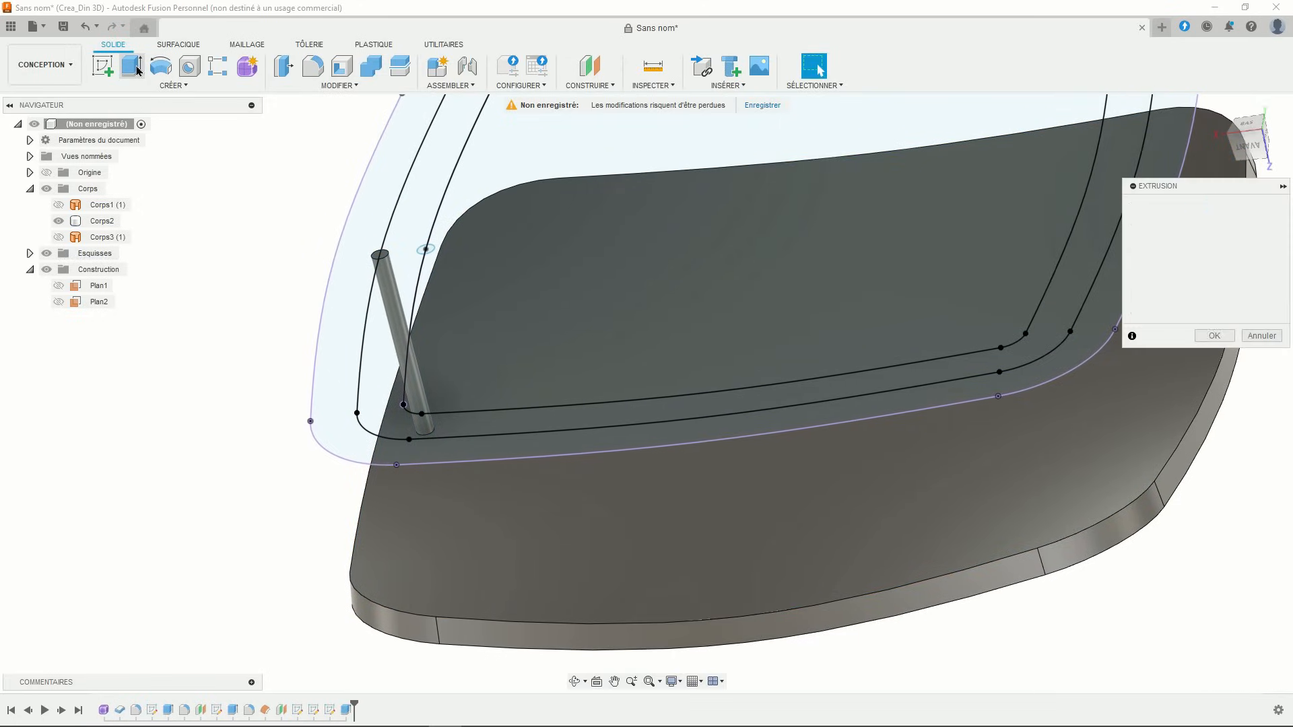
pyautogui.scroll(5, 431, 273)
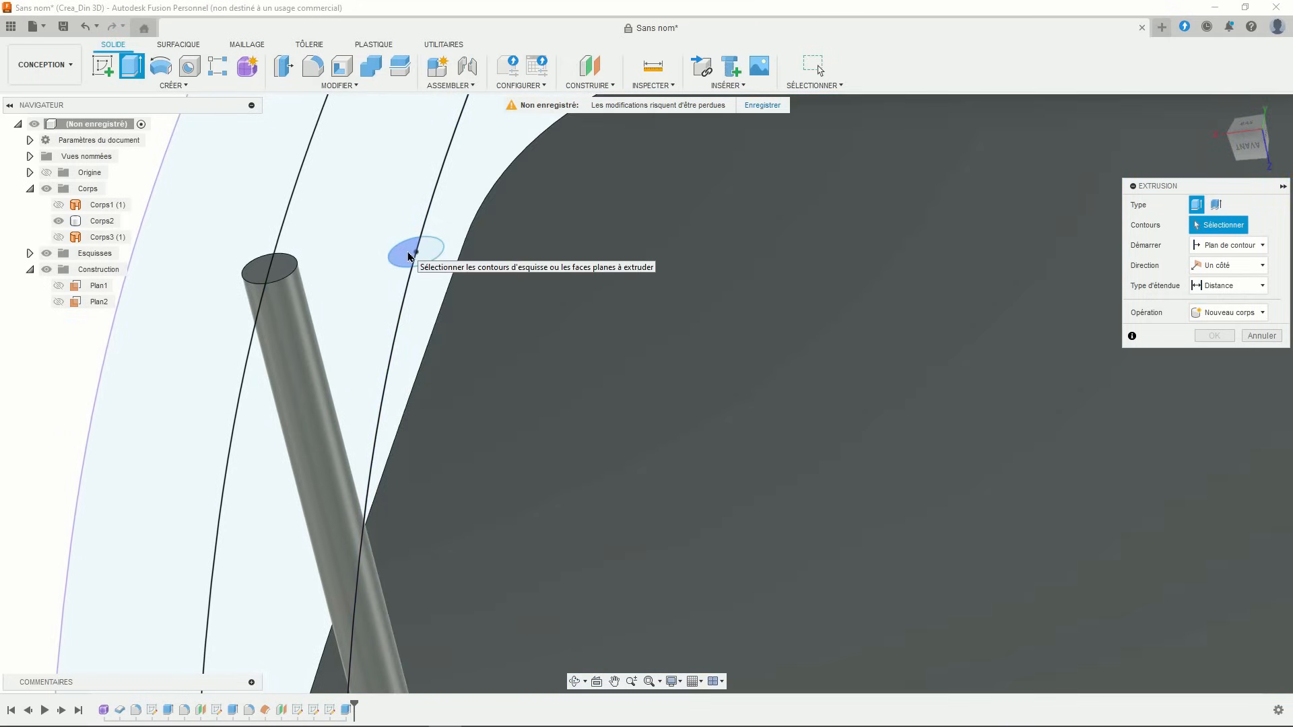
pyautogui.click(410, 256)
pyautogui.click(429, 256)
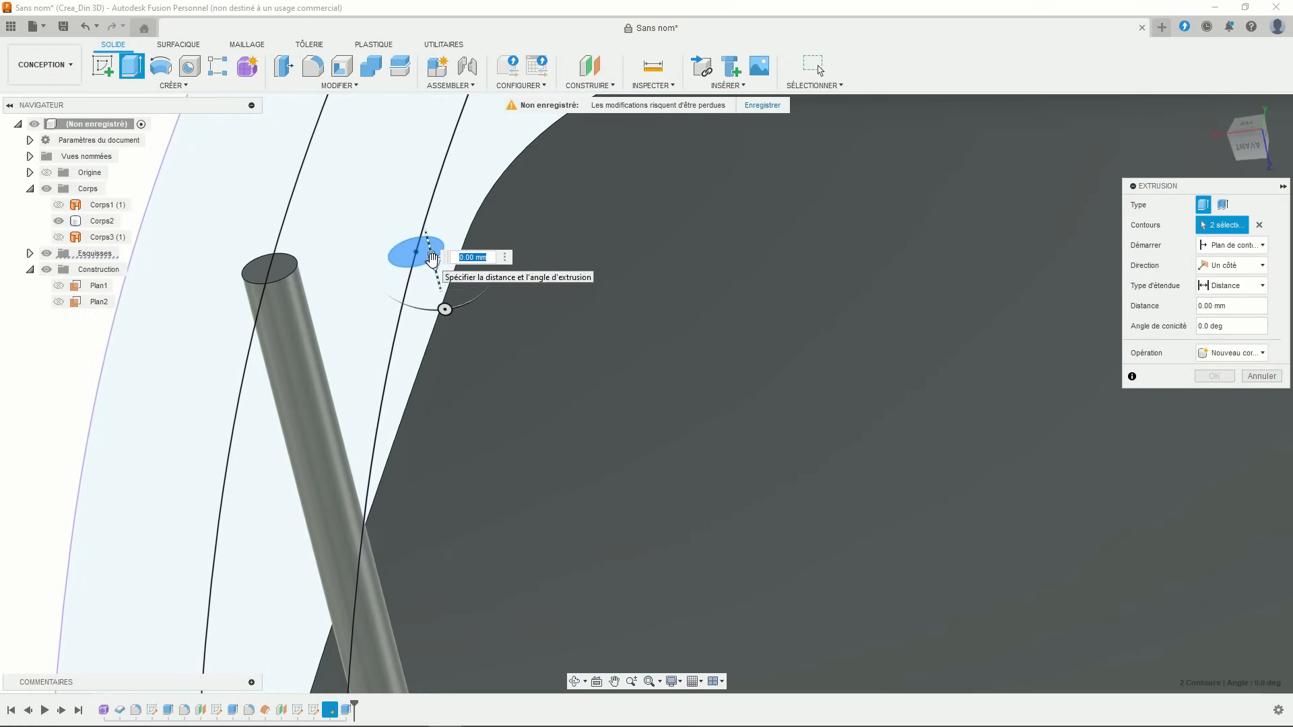
pyautogui.moveTo(430, 257); pyautogui.dragTo(492, 485)
# - Extend the second rod with Vers l'objet to the plate's top face and join it
pyautogui.click(1256, 286)
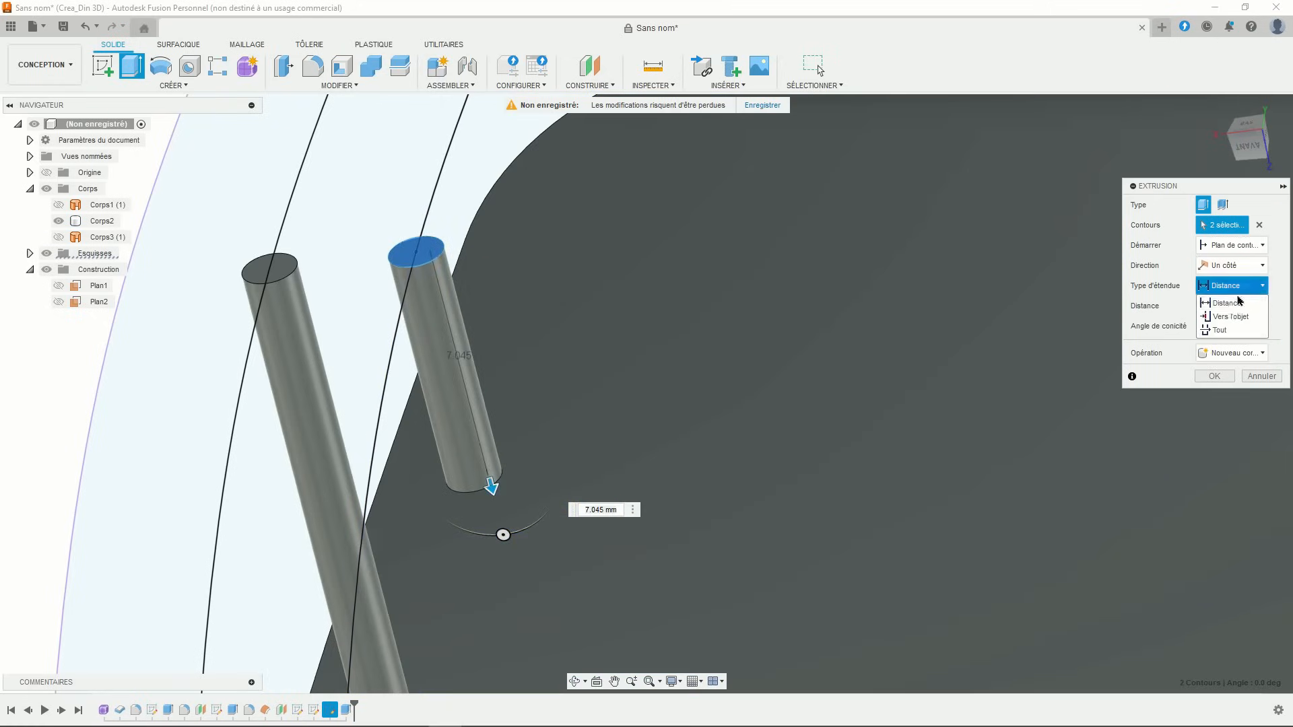
pyautogui.click(1222, 318)
pyautogui.scroll(-5, 803, 328)
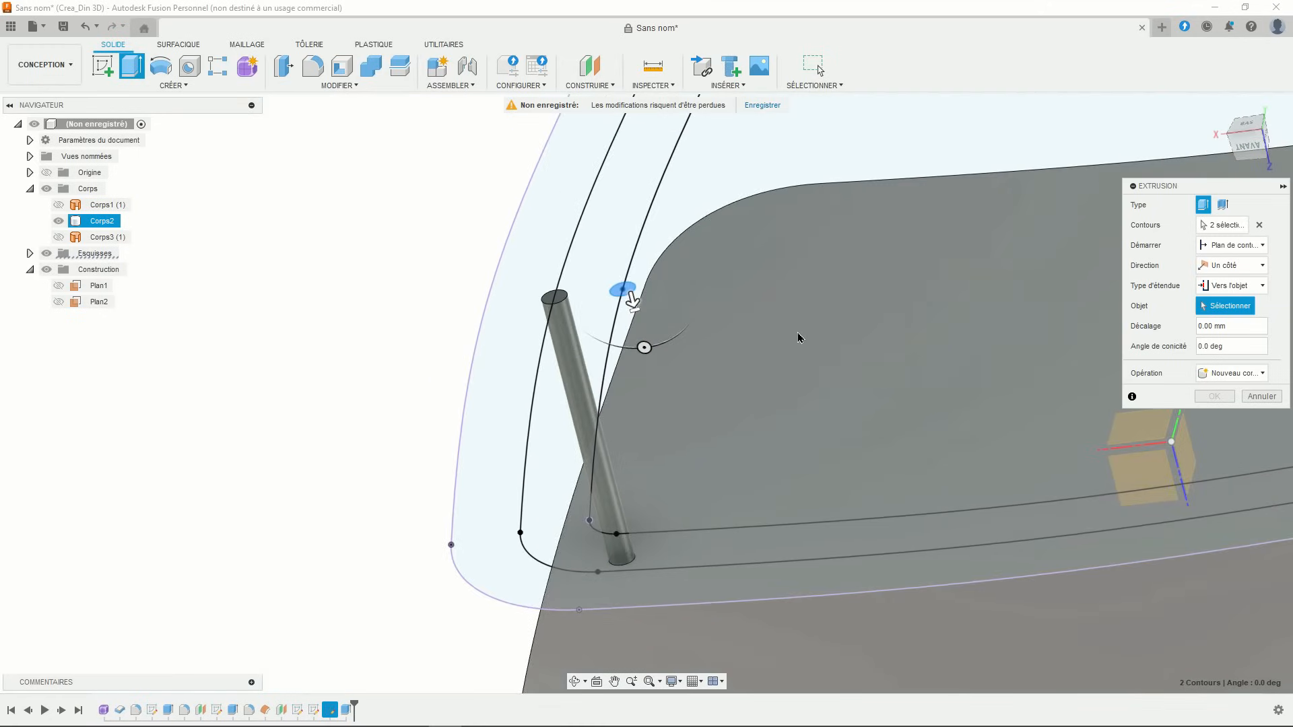
pyautogui.moveTo(778, 493); pyautogui.dragTo(683, 433, button='middle')
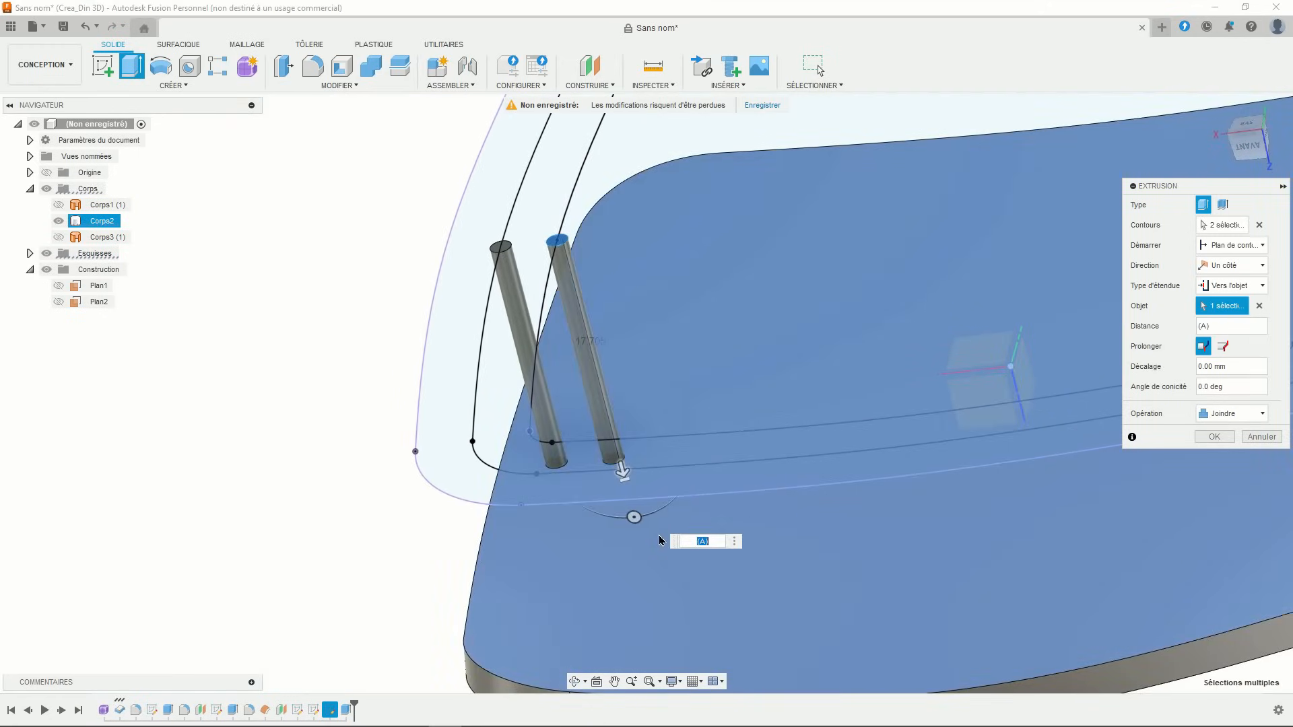
pyautogui.click(632, 518)
pyautogui.click(1214, 417)
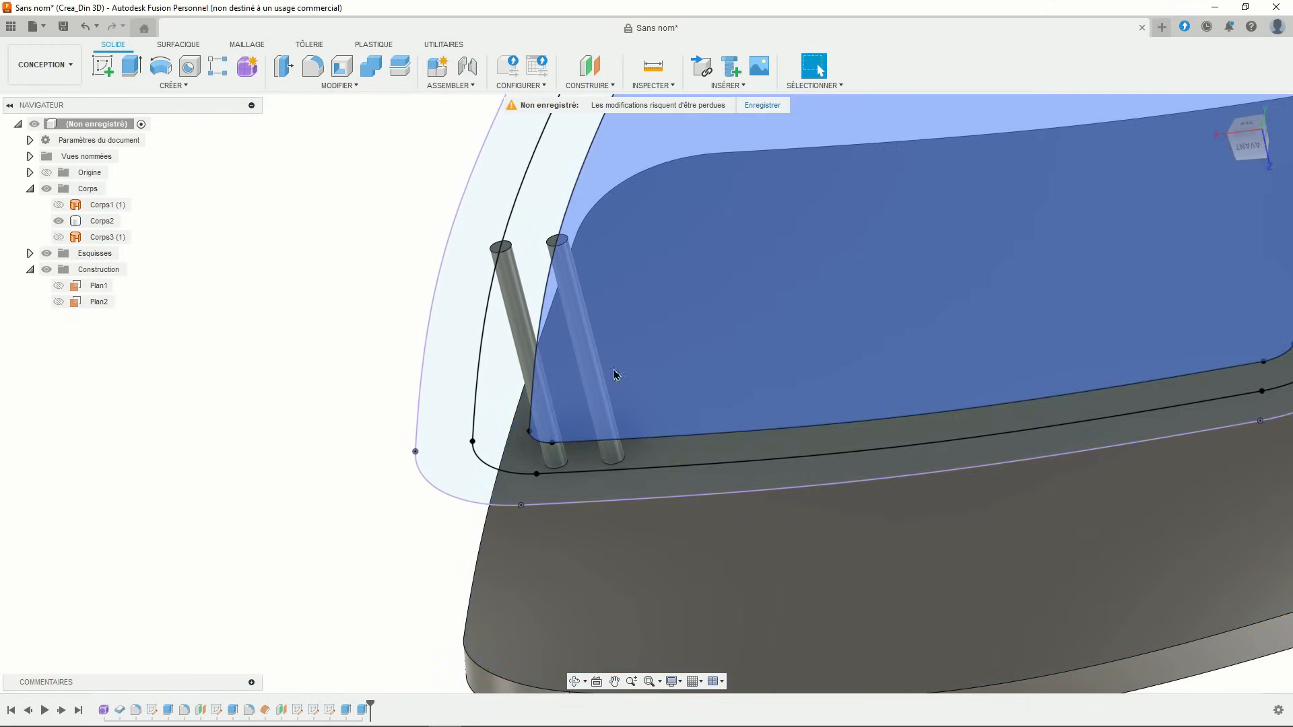
pyautogui.scroll(-5, 378, 343)
pyautogui.moveTo(329, 334); pyautogui.dragTo(324, 353, button='middle')
pyautogui.keyDown('shift'); pyautogui.moveTo(365, 323); pyautogui.dragTo(374, 339, button='middle'); pyautogui.keyUp('shift')
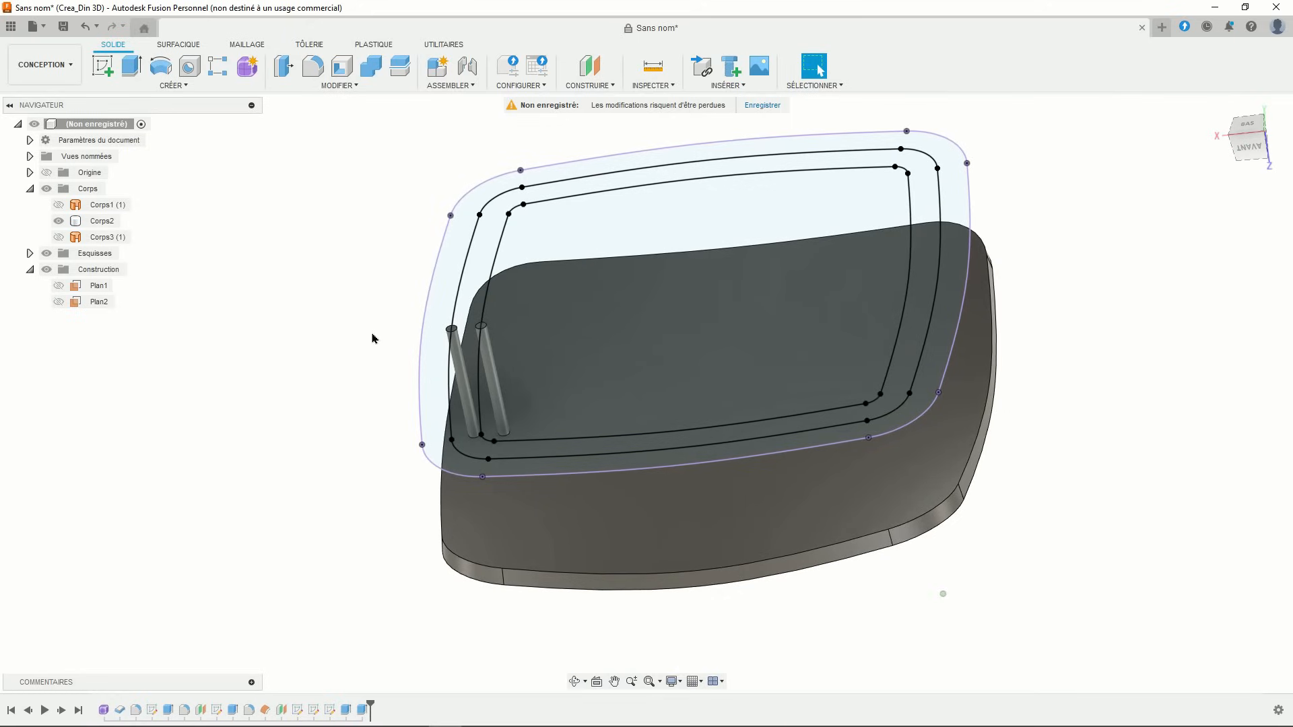
# - Start a Pattern on Path of the first rod's extrusion feature along the outer offset curve
pyautogui.click(174, 86)
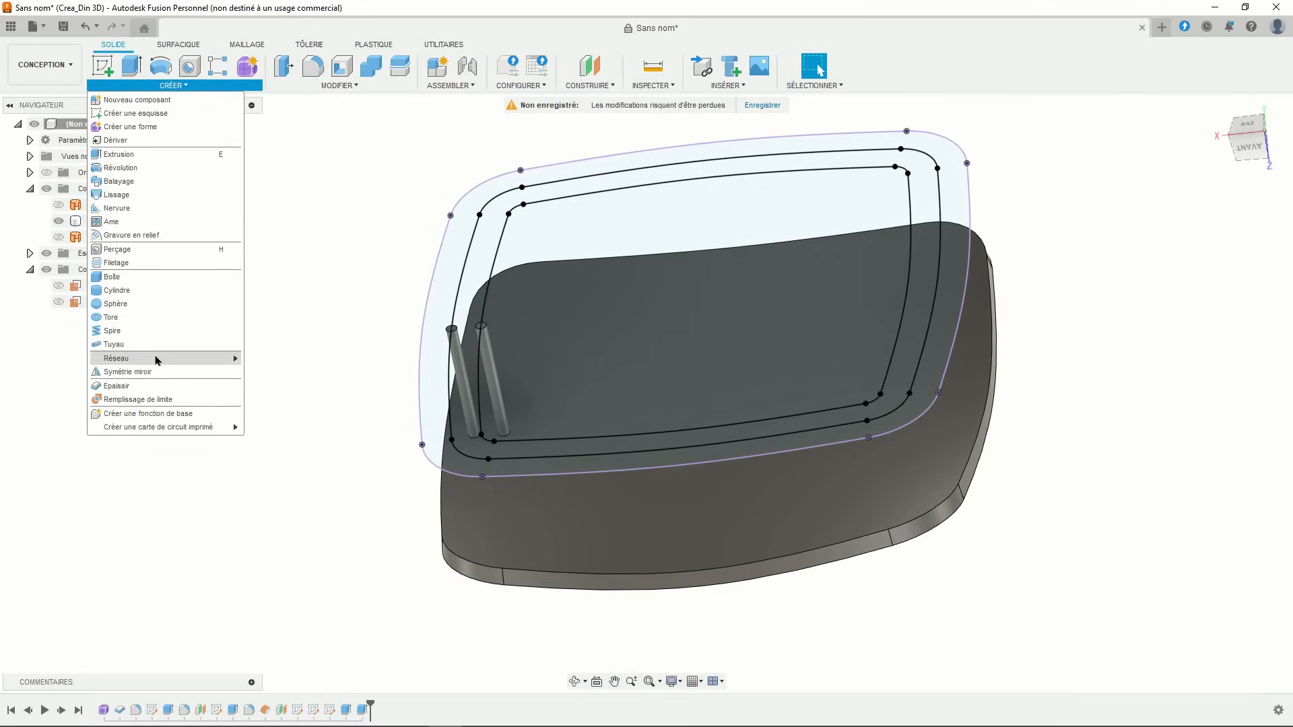
pyautogui.moveTo(157, 360)
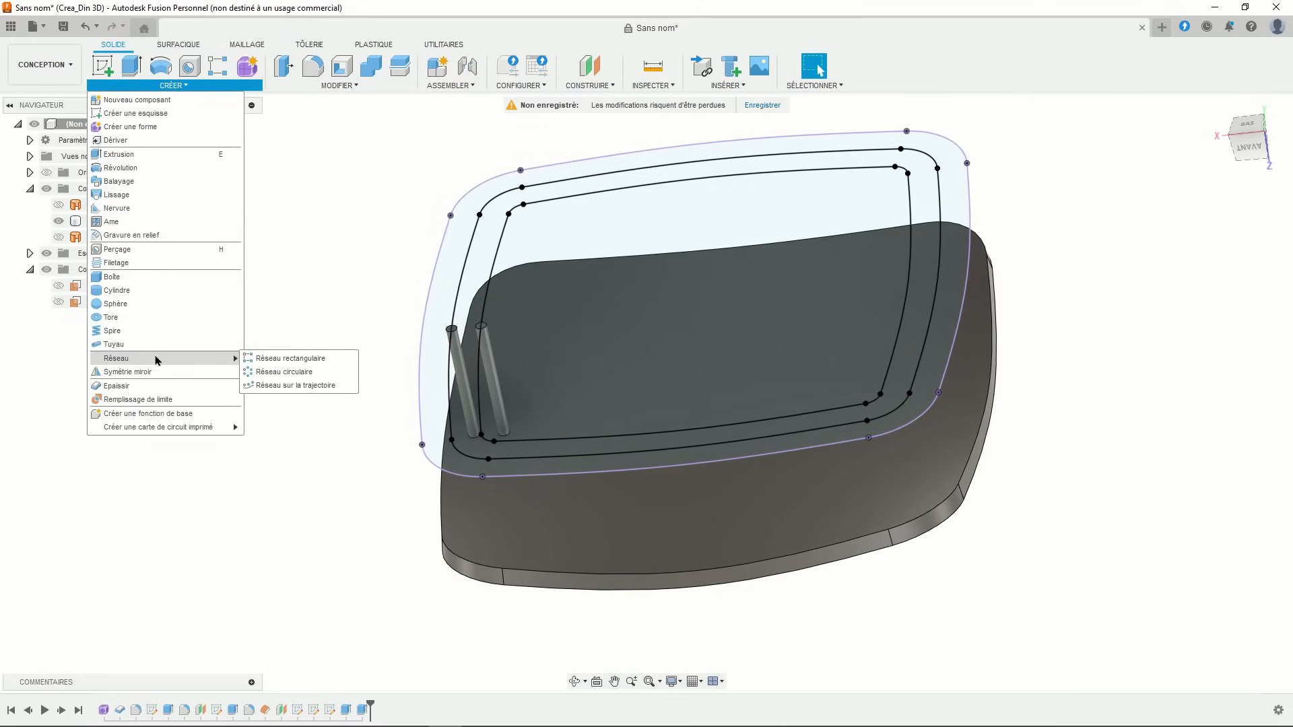
pyautogui.click(288, 385)
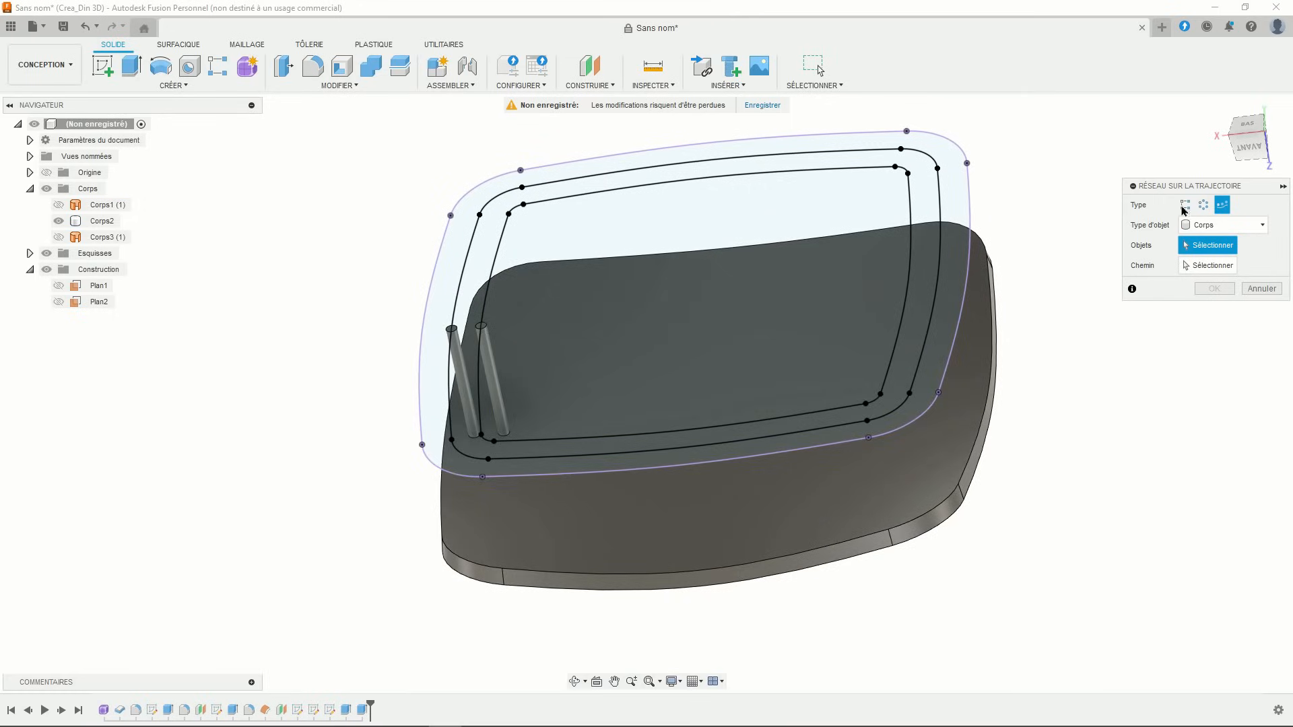
pyautogui.click(1218, 227)
pyautogui.click(1210, 270)
pyautogui.click(347, 712)
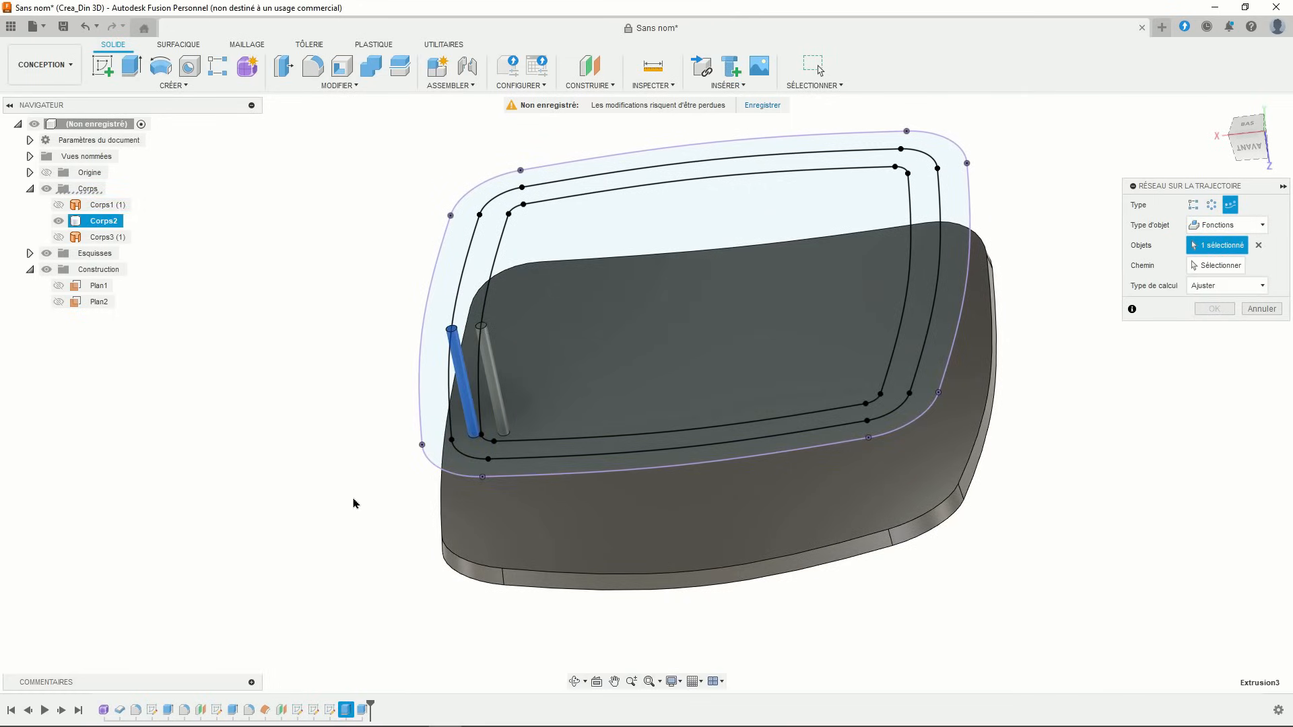
pyautogui.scroll(1, 356, 413)
pyautogui.moveTo(356, 412); pyautogui.dragTo(321, 390, button='middle')
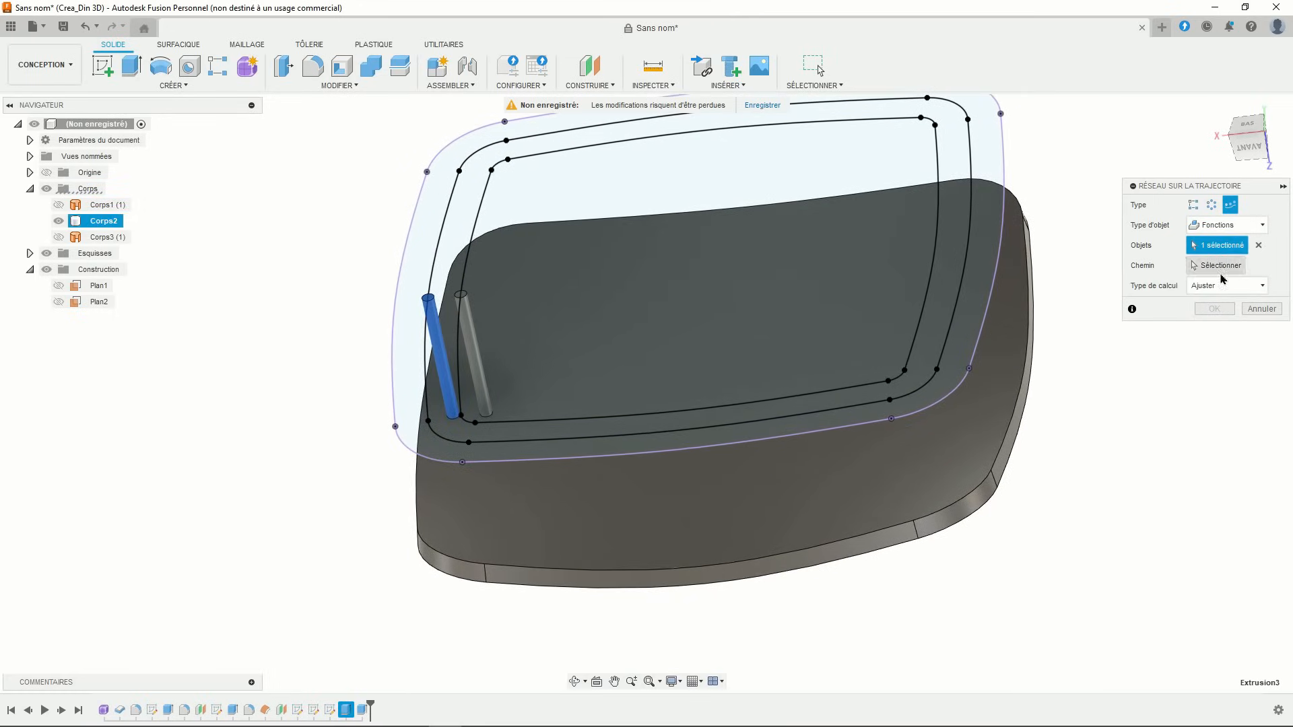
pyautogui.click(1220, 266)
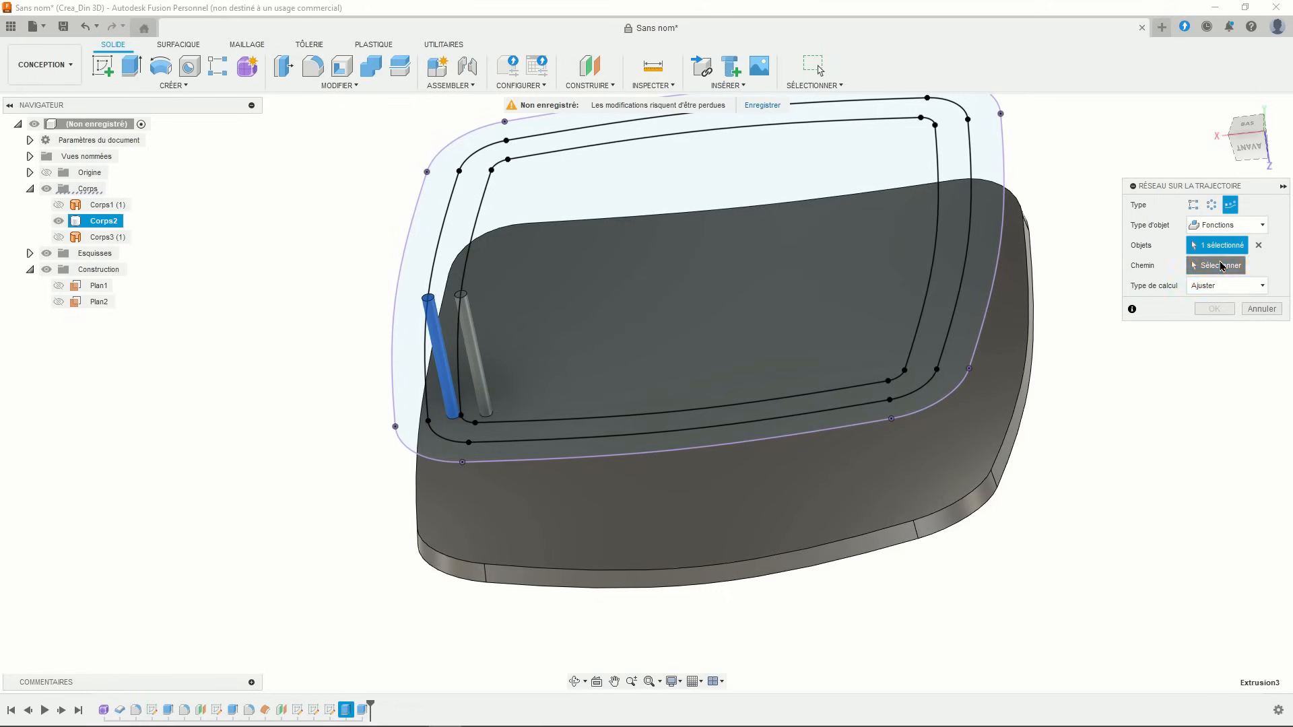
pyautogui.click(439, 263)
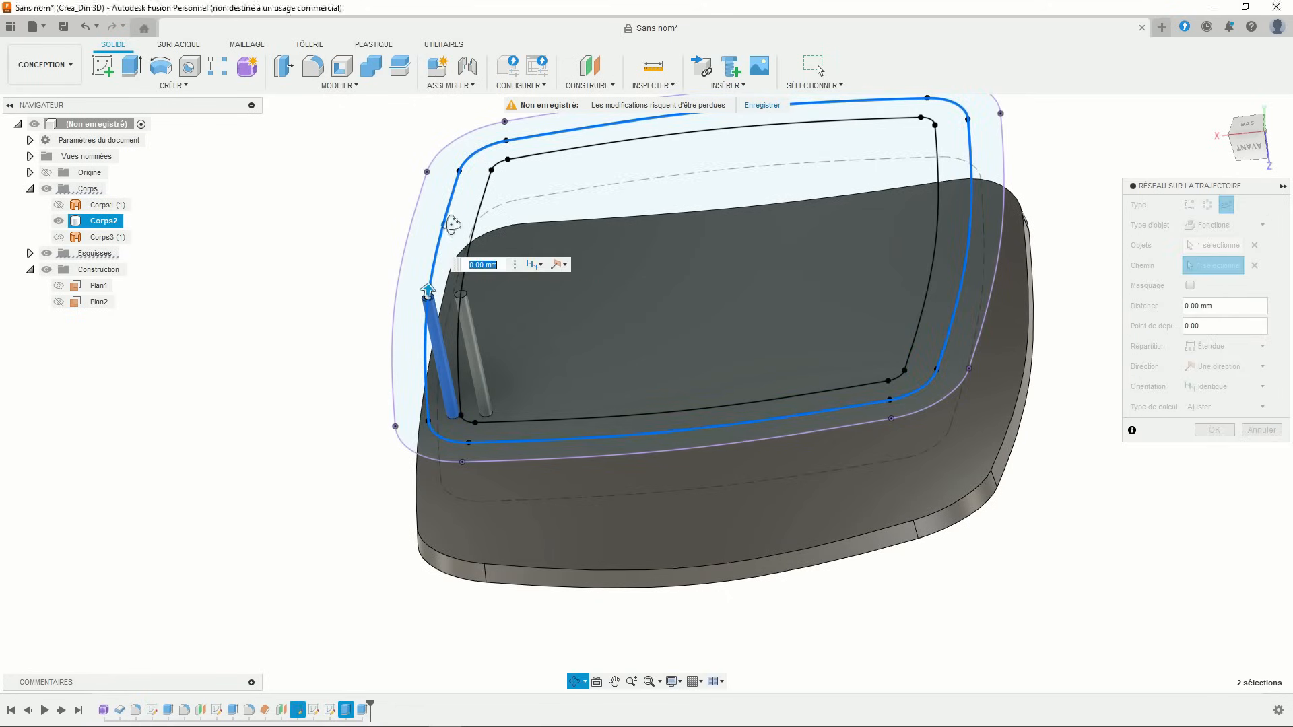
pyautogui.keyDown('shift'); pyautogui.moveTo(452, 224); pyautogui.dragTo(501, 261, button='middle'); pyautogui.keyUp('shift')
pyautogui.moveTo(393, 318); pyautogui.dragTo(293, 319, button='middle')
# - Set the pattern to 49 rods spaced evenly around the whole curve, 4.973 mm apart
pyautogui.moveTo(373, 327); pyautogui.dragTo(484, 147)
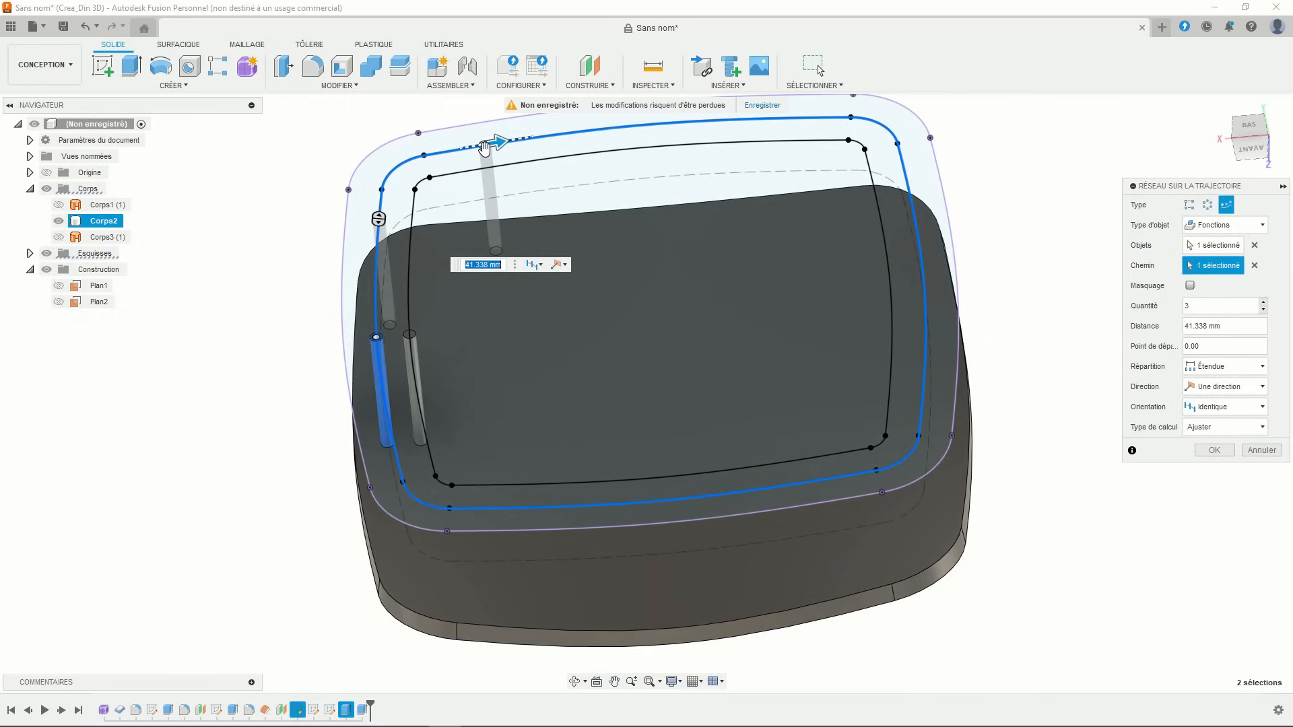
pyautogui.click(1215, 307)
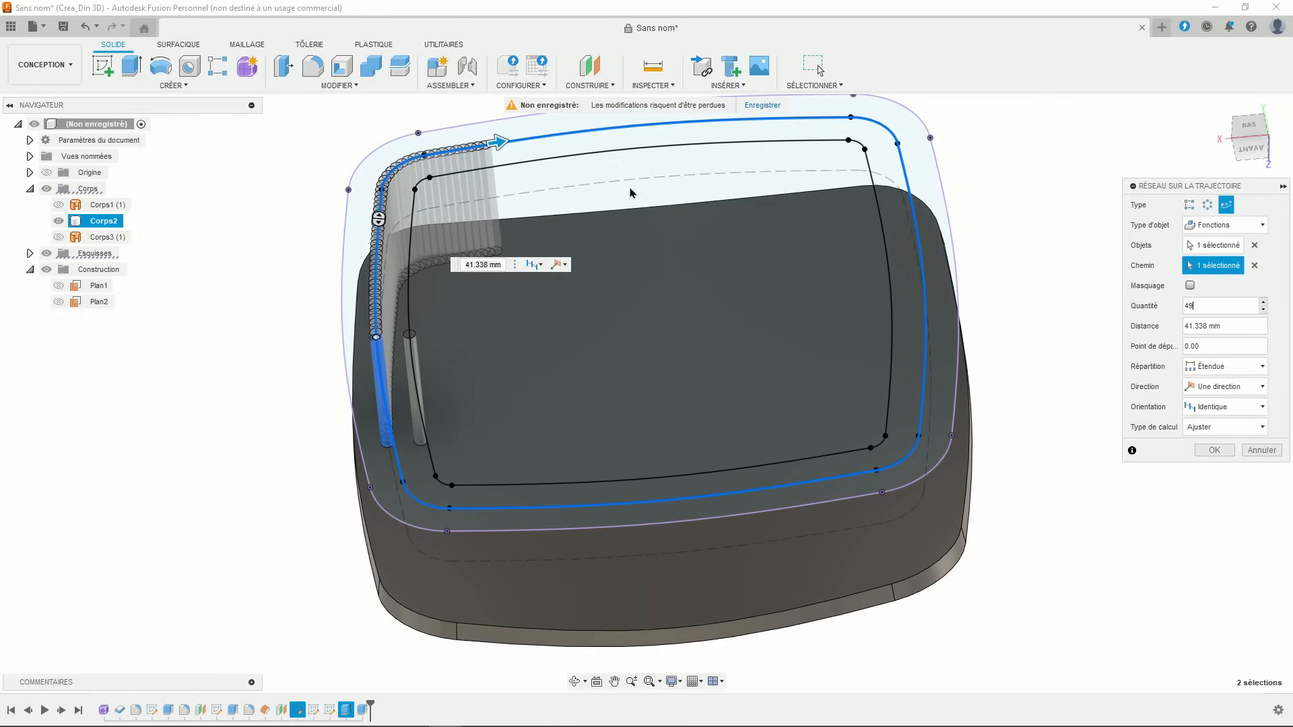
pyautogui.moveTo(496, 145); pyautogui.dragTo(374, 336)
pyautogui.keyDown('shift'); pyautogui.moveTo(473, 355); pyautogui.dragTo(561, 365, button='middle'); pyautogui.keyUp('shift')
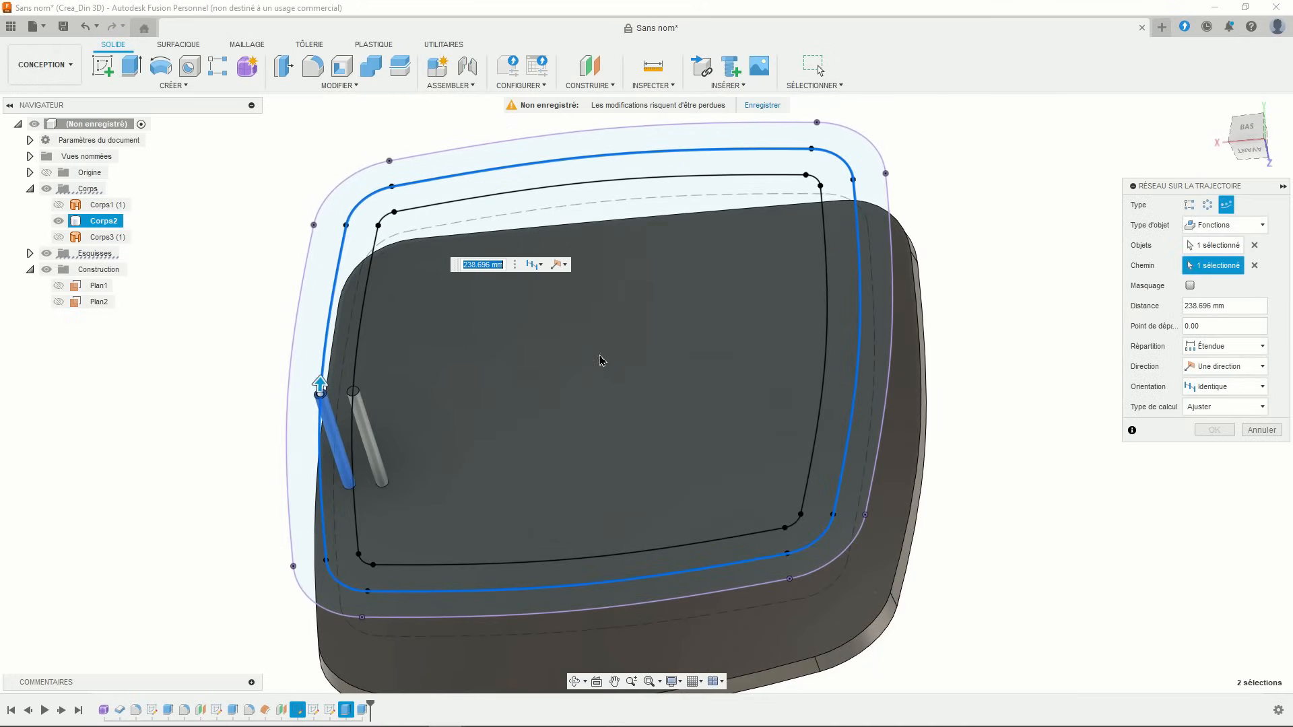
pyautogui.click(1241, 347)
pyautogui.click(1234, 372)
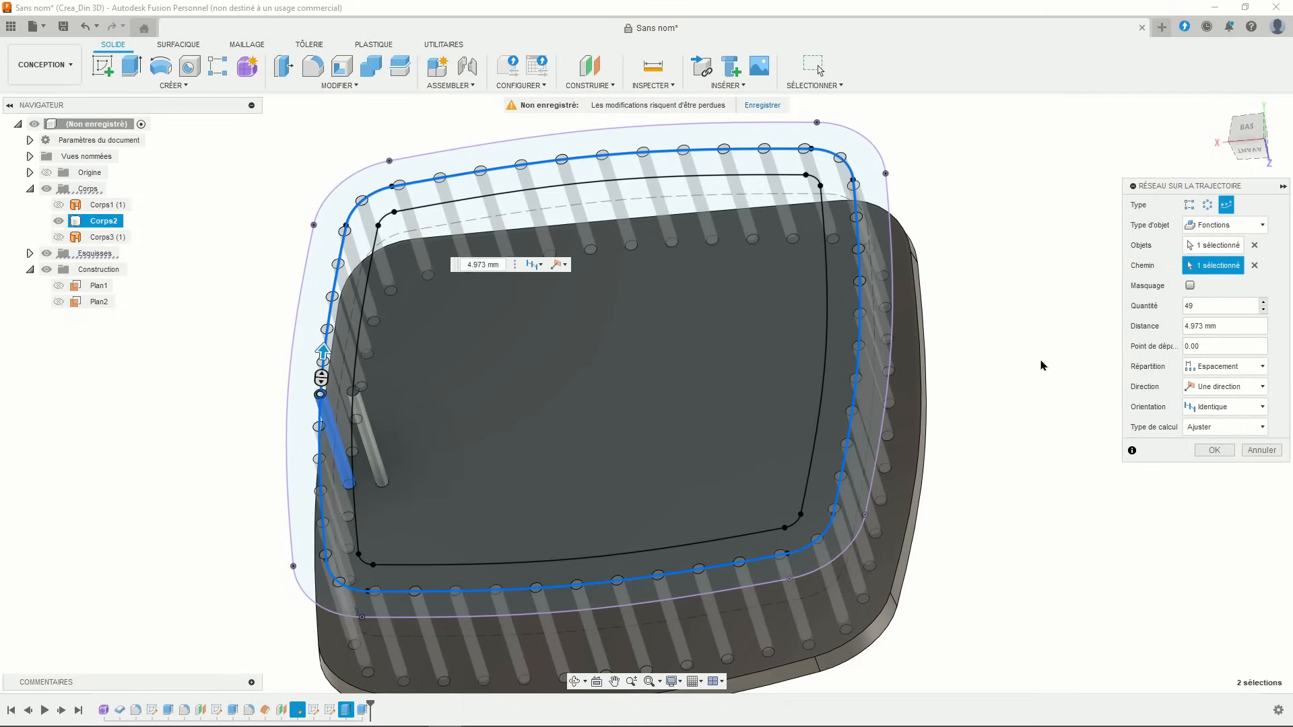
pyautogui.scroll(-2, 1042, 366)
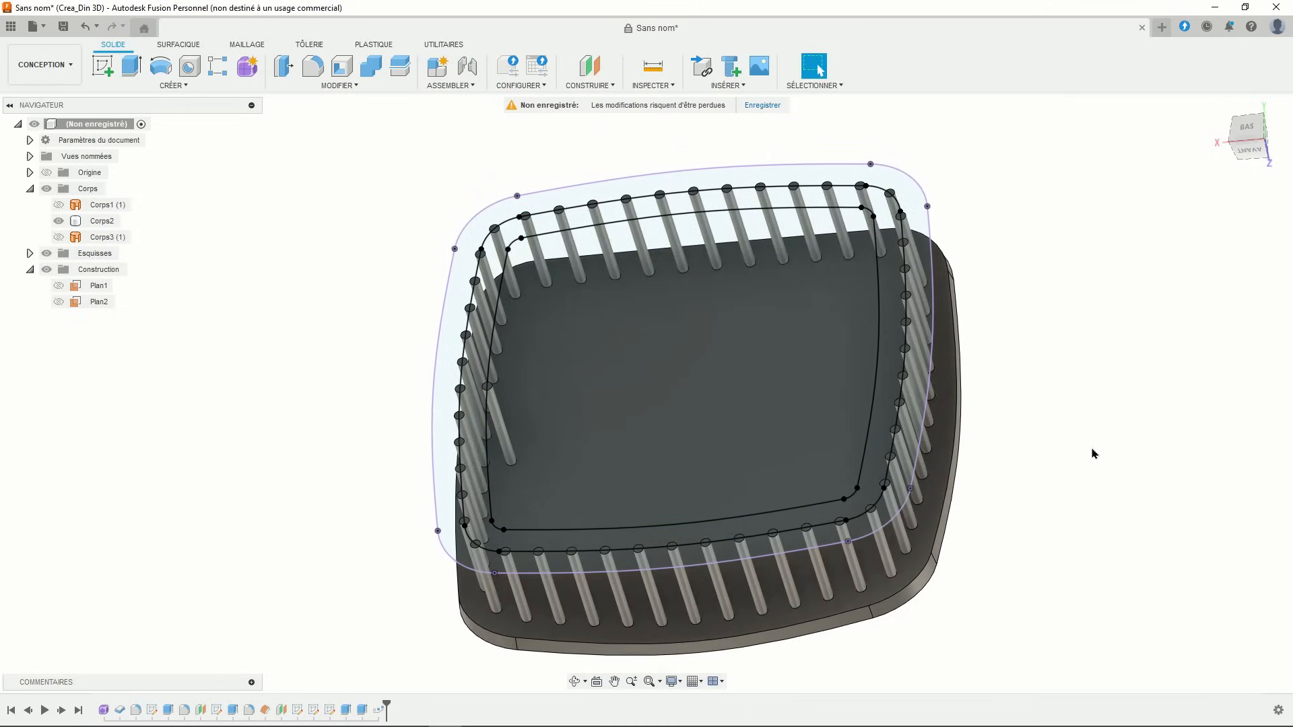
pyautogui.moveTo(1052, 459)
pyautogui.keyDown('shift'); pyautogui.mouseDown(button='middle')
pyautogui.moveTo(1057, 386)
pyautogui.moveTo(1045, 442)
pyautogui.mouseUp(button='middle'); pyautogui.keyUp('shift')
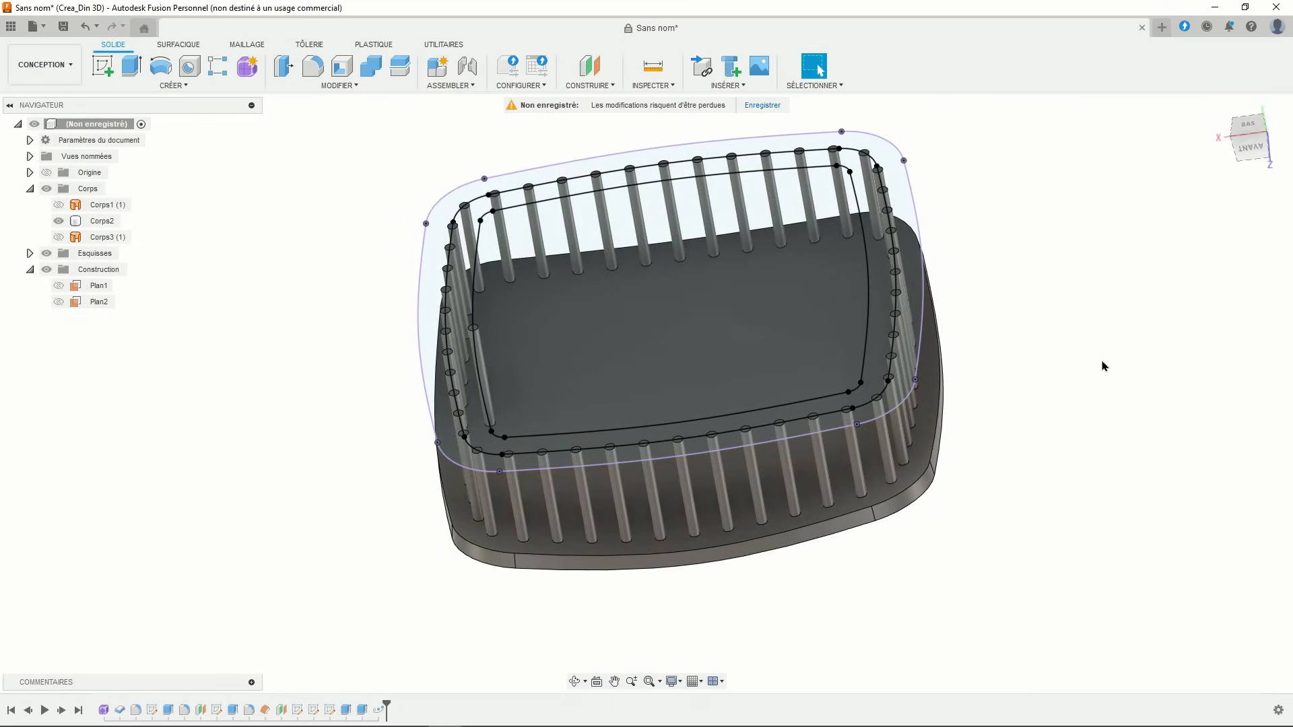
# - Start a Pattern on Path of Extrusion4 using the inner outline loop as the path
pyautogui.click(201, 93)
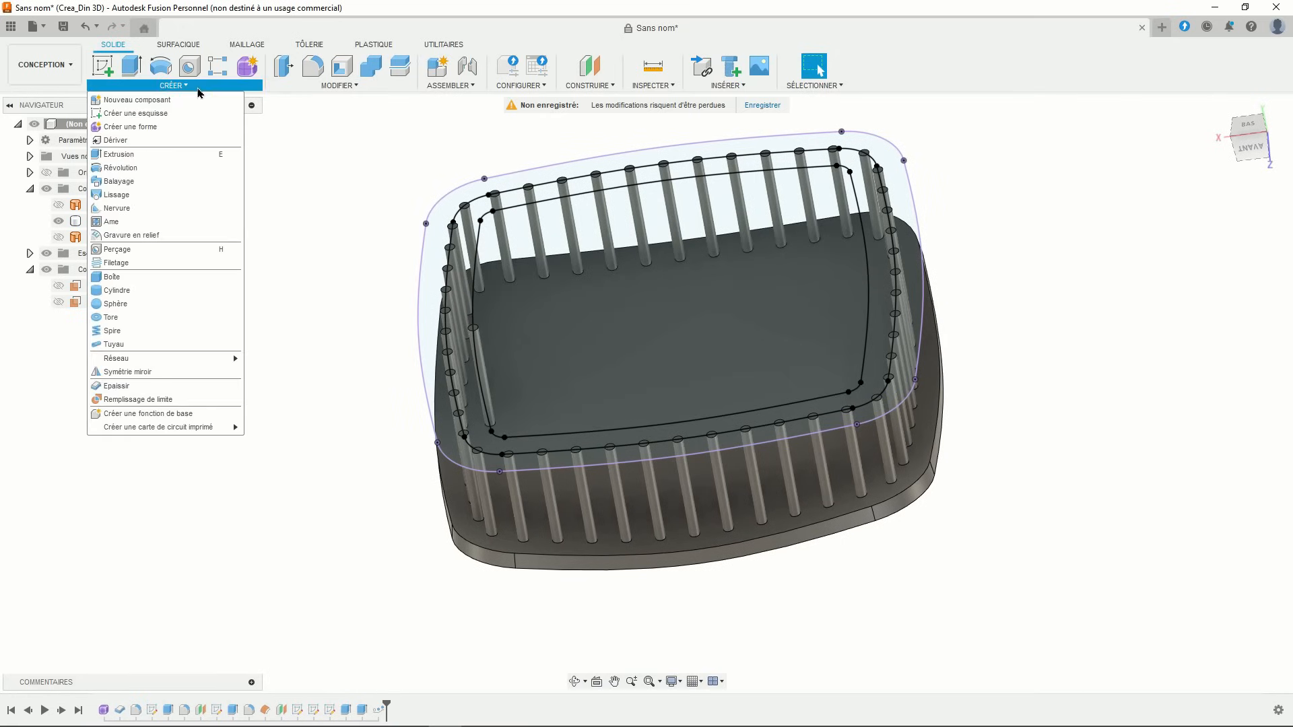
pyautogui.moveTo(196, 357)
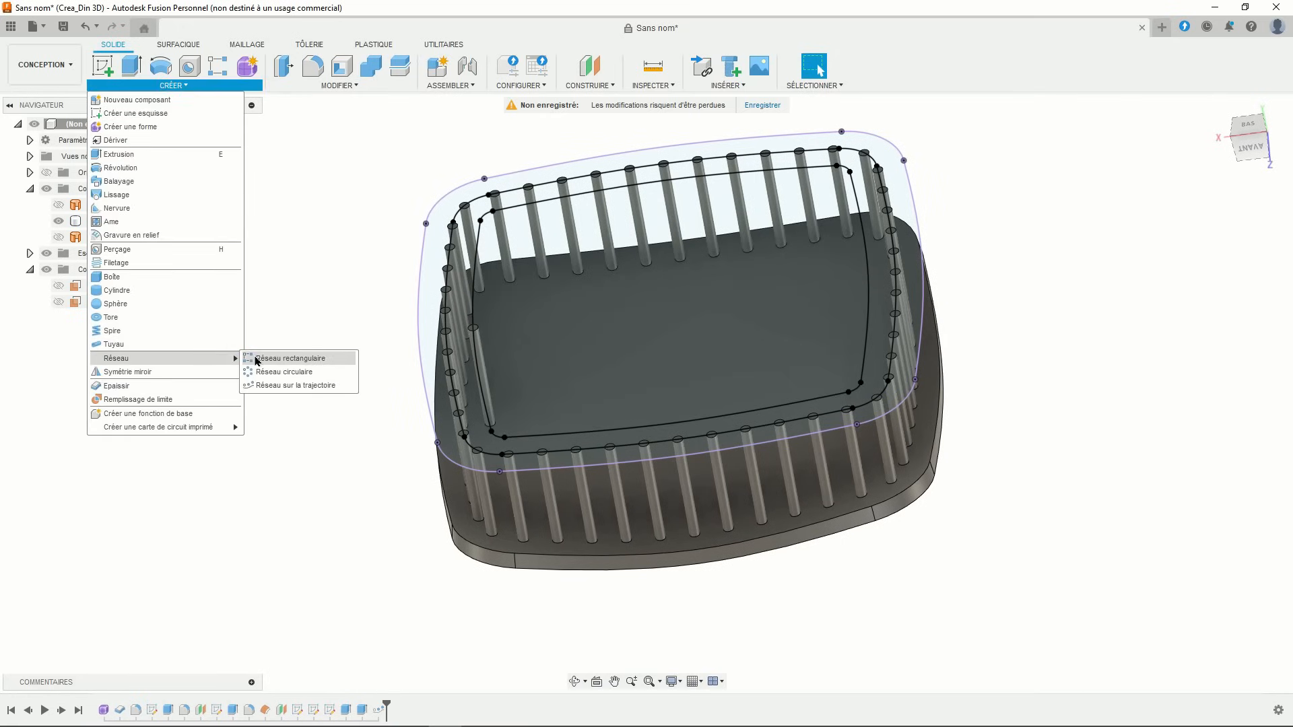
pyautogui.click(301, 385)
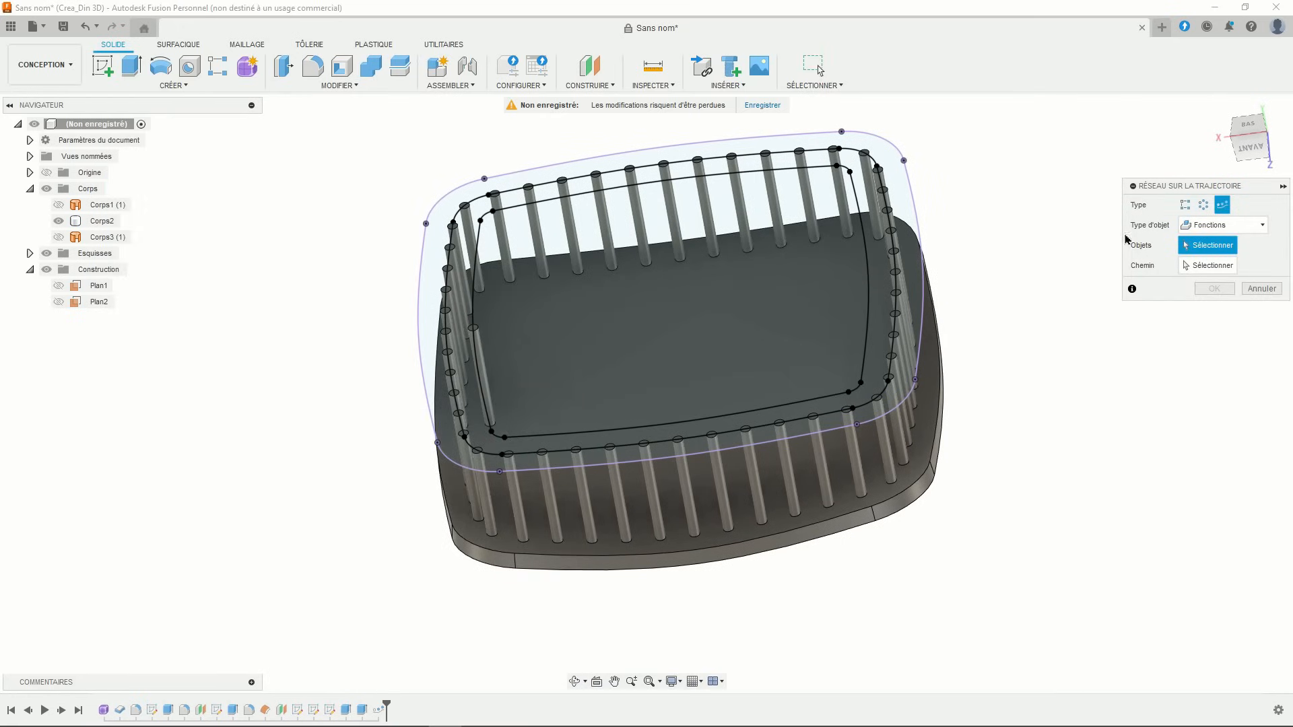
pyautogui.click(362, 710)
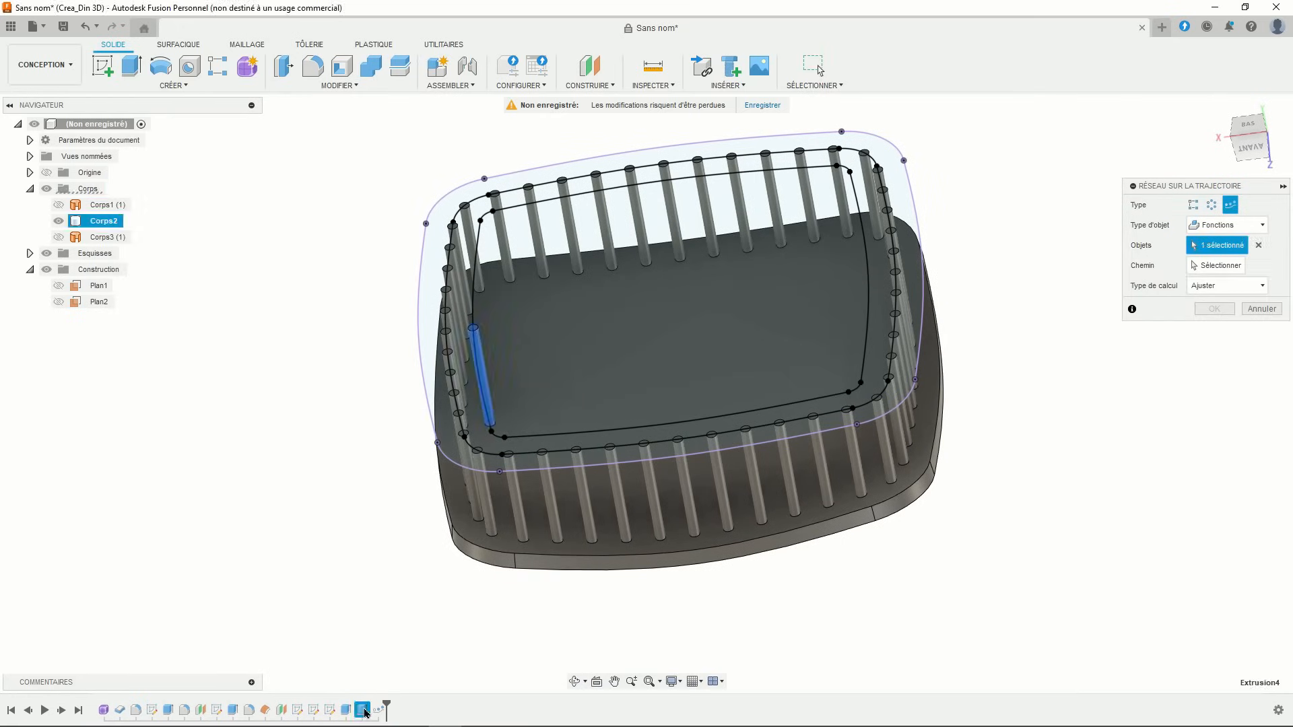
pyautogui.click(1212, 266)
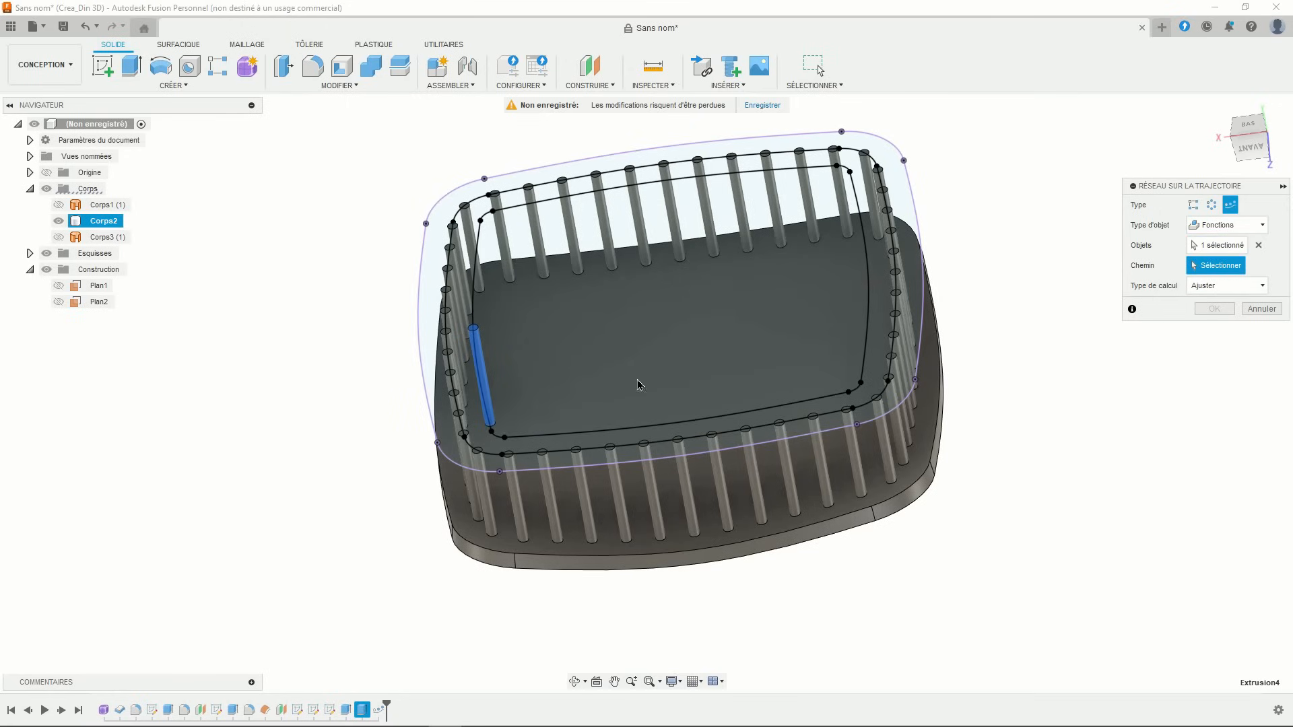
pyautogui.click(485, 416)
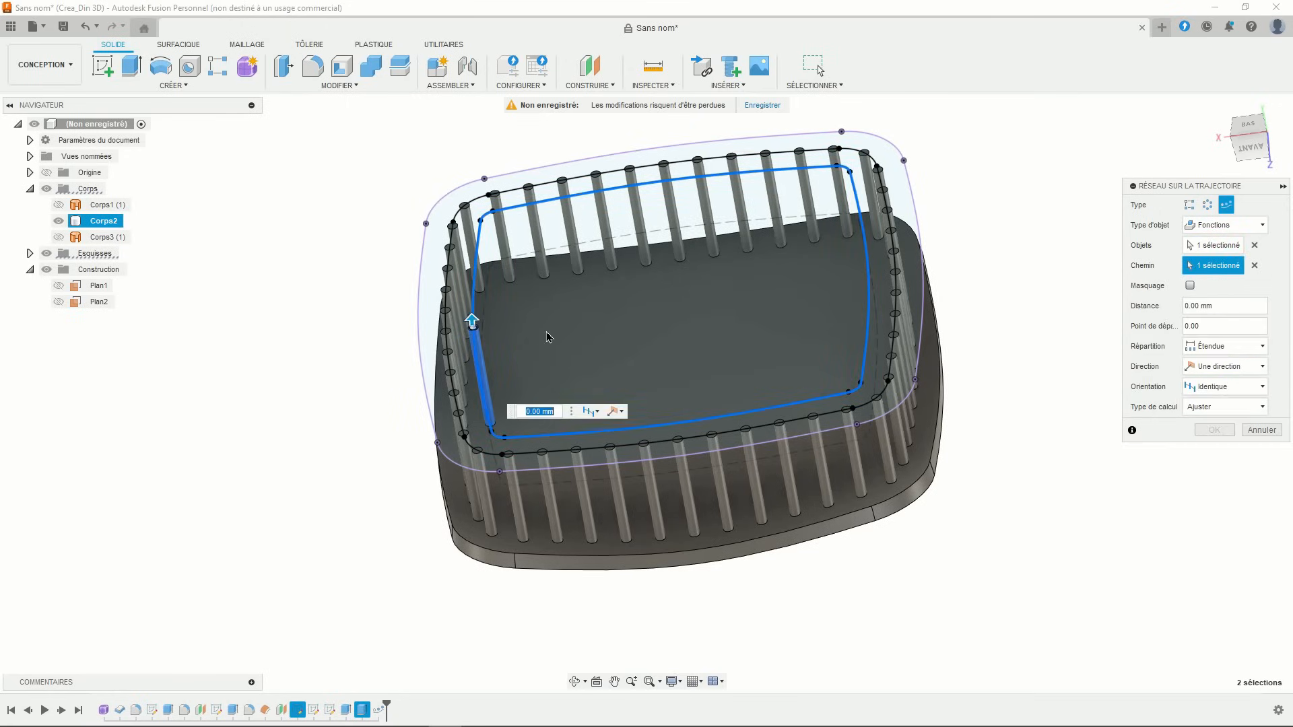
# - Stretch the pattern around the whole inner loop, set quantity 45 with Spacing distribution, and view from below
pyautogui.moveTo(548, 336)
pyautogui.keyDown('shift'); pyautogui.mouseDown(button='middle')
pyautogui.moveTo(539, 360)
pyautogui.moveTo(518, 364)
pyautogui.mouseUp(button='middle'); pyautogui.keyUp('shift')
pyautogui.moveTo(449, 400); pyautogui.dragTo(538, 290)
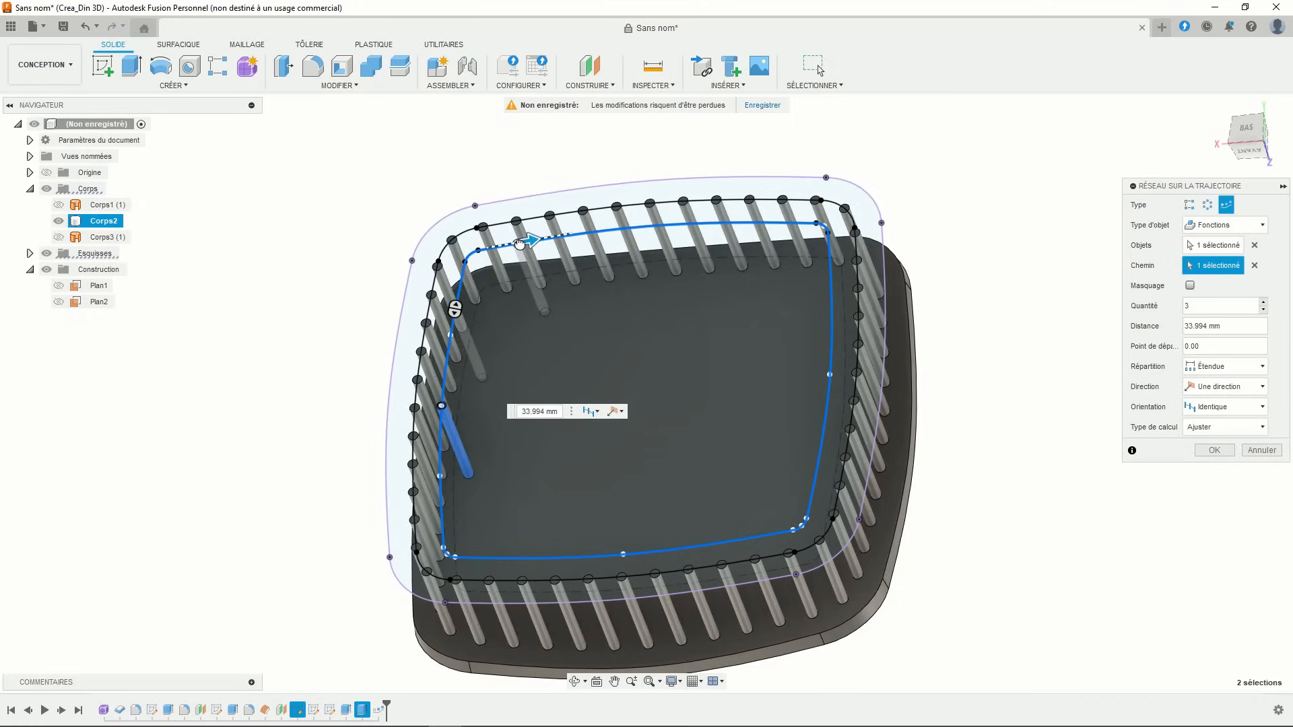
pyautogui.click(1224, 309)
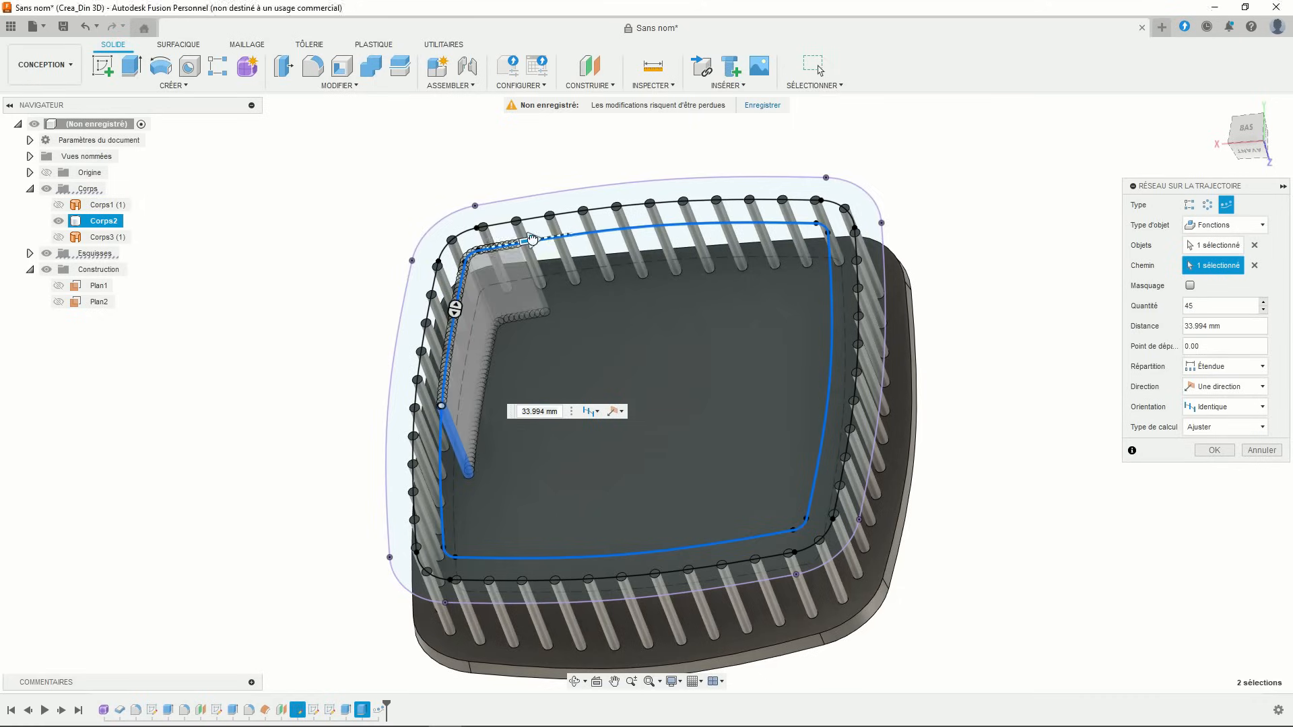
pyautogui.moveTo(538, 238); pyautogui.dragTo(828, 223)
pyautogui.moveTo(836, 363); pyautogui.dragTo(431, 407)
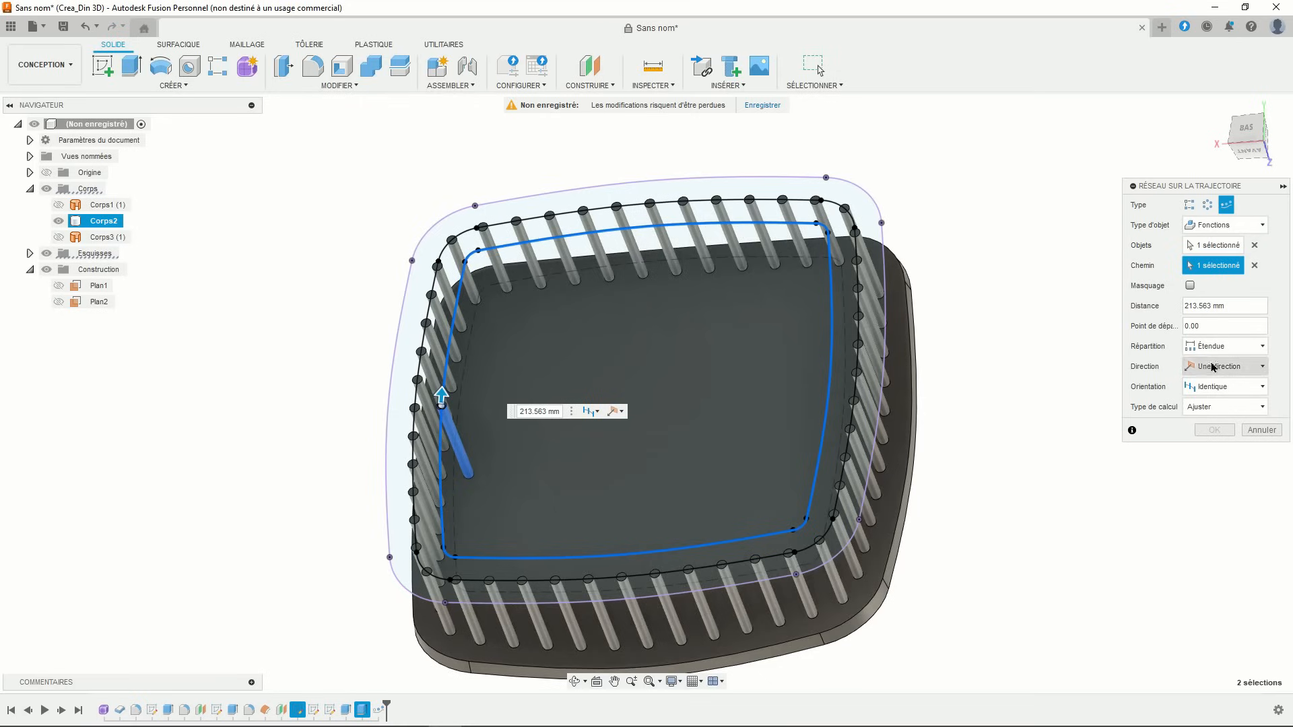
pyautogui.click(1223, 346)
pyautogui.click(1218, 378)
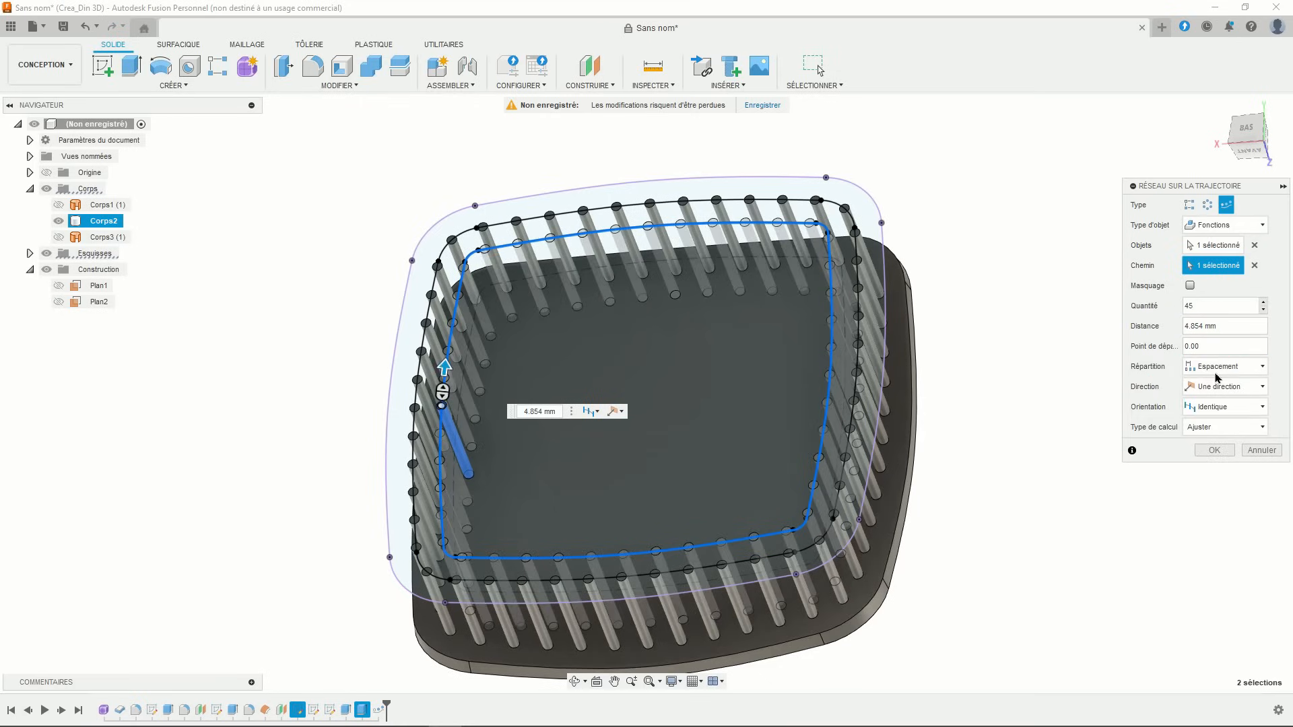
pyautogui.click(1247, 128)
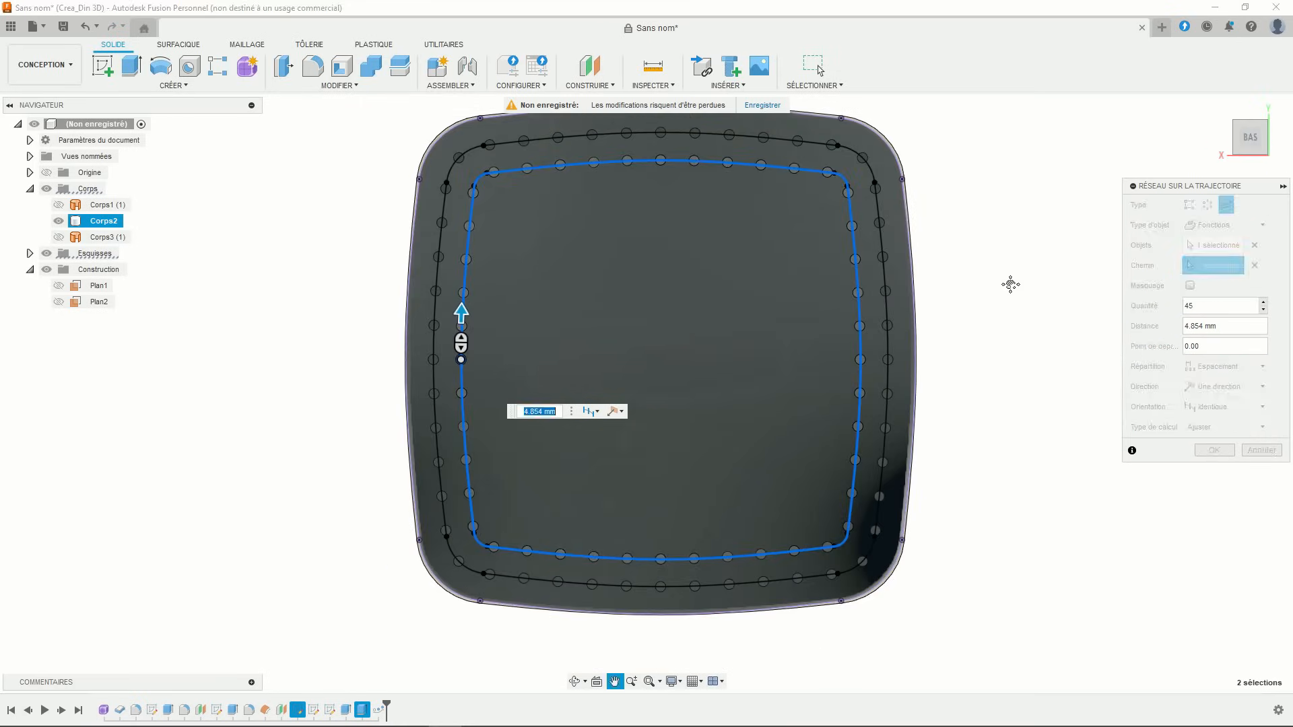
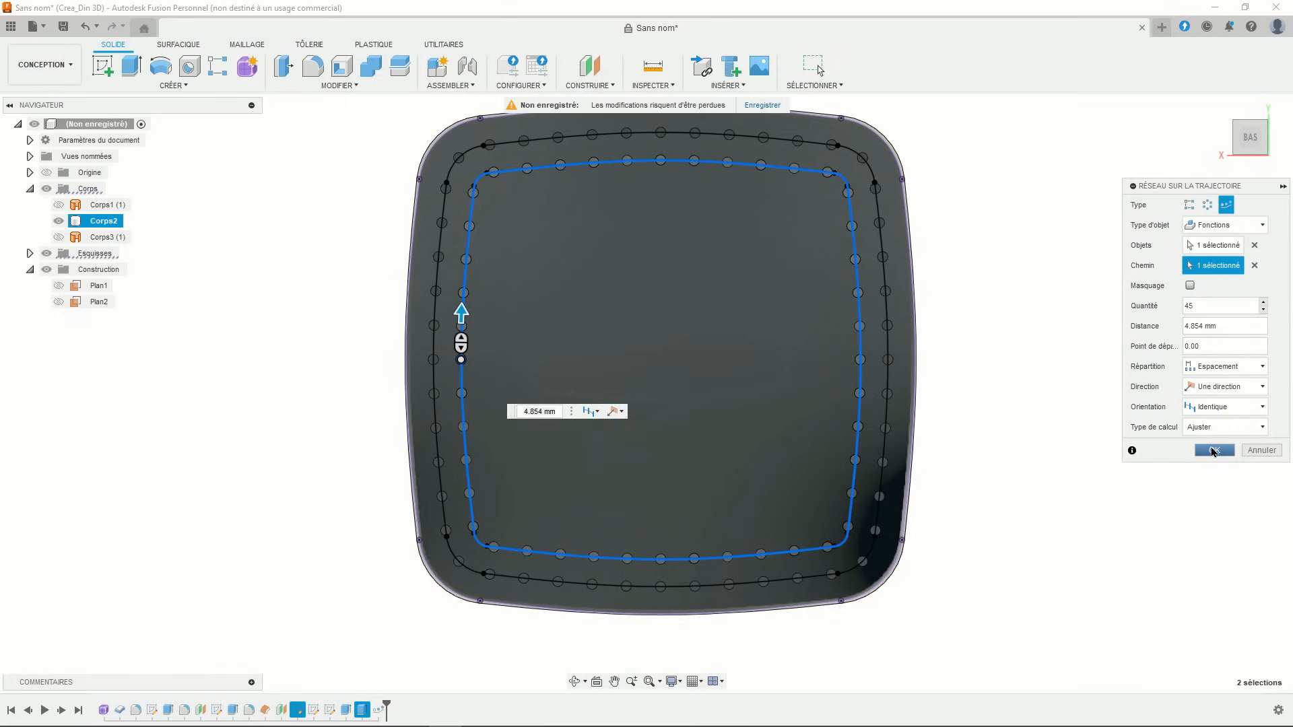
# - Commit the 45-hole path pattern and hide Esquisse3's lines
pyautogui.click(1209, 452)
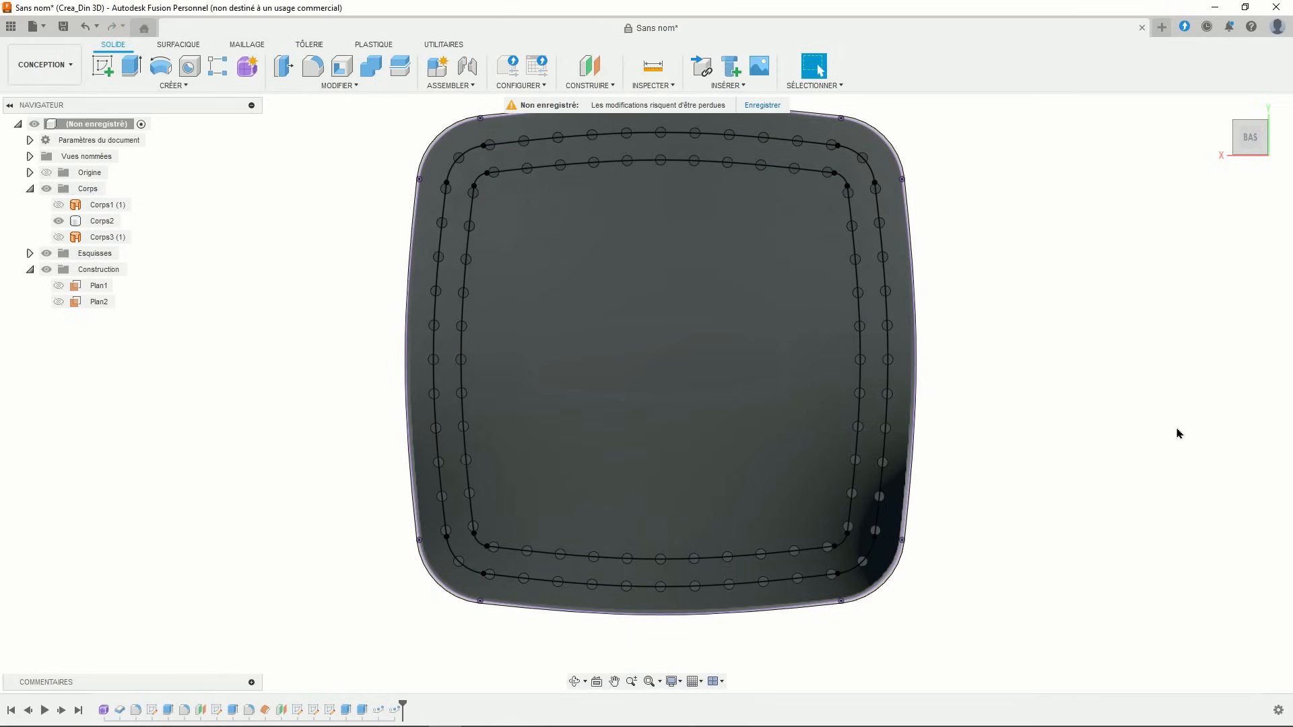
pyautogui.moveTo(1118, 413); pyautogui.dragTo(1099, 410, button='middle')
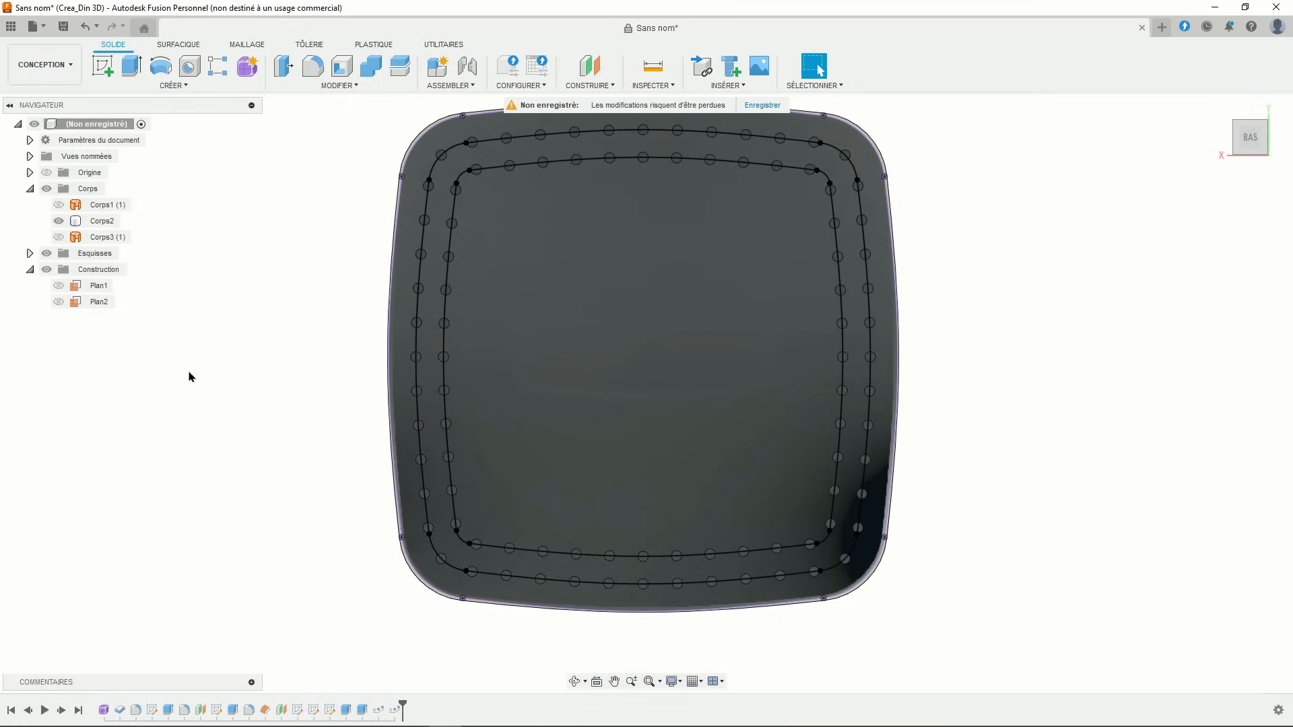
pyautogui.click(30, 254)
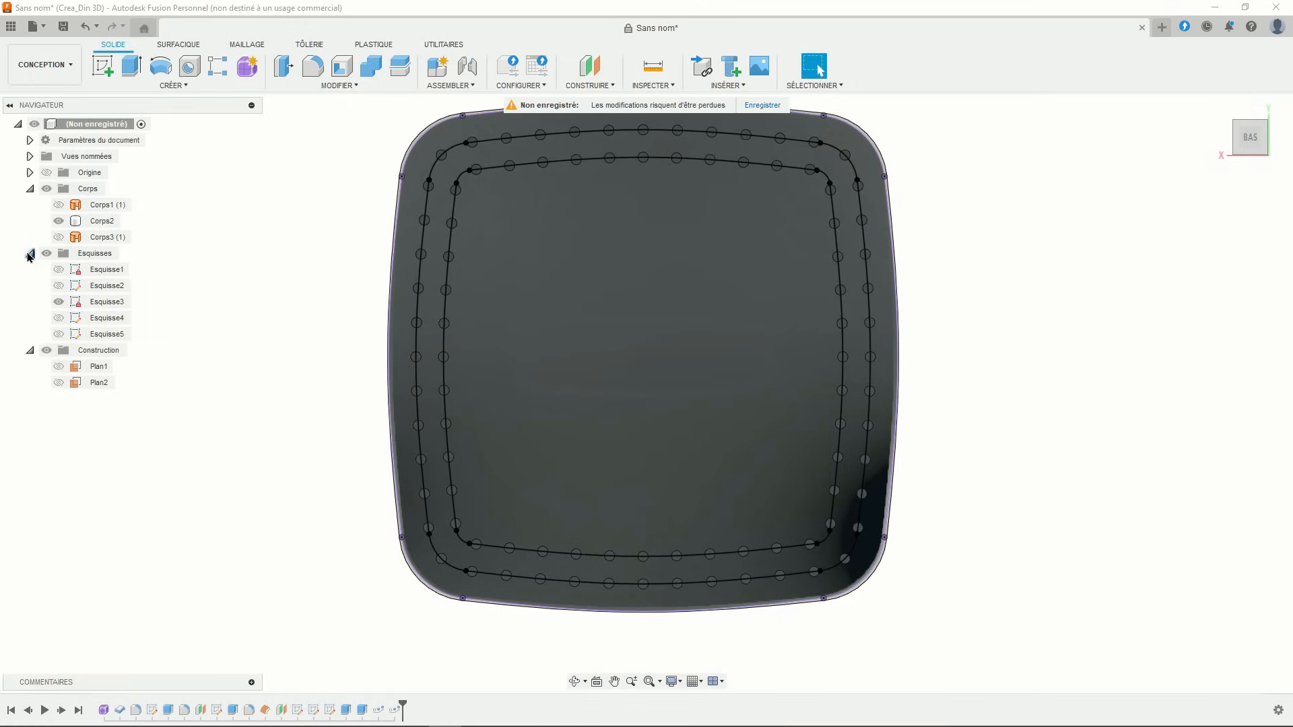
pyautogui.click(59, 302)
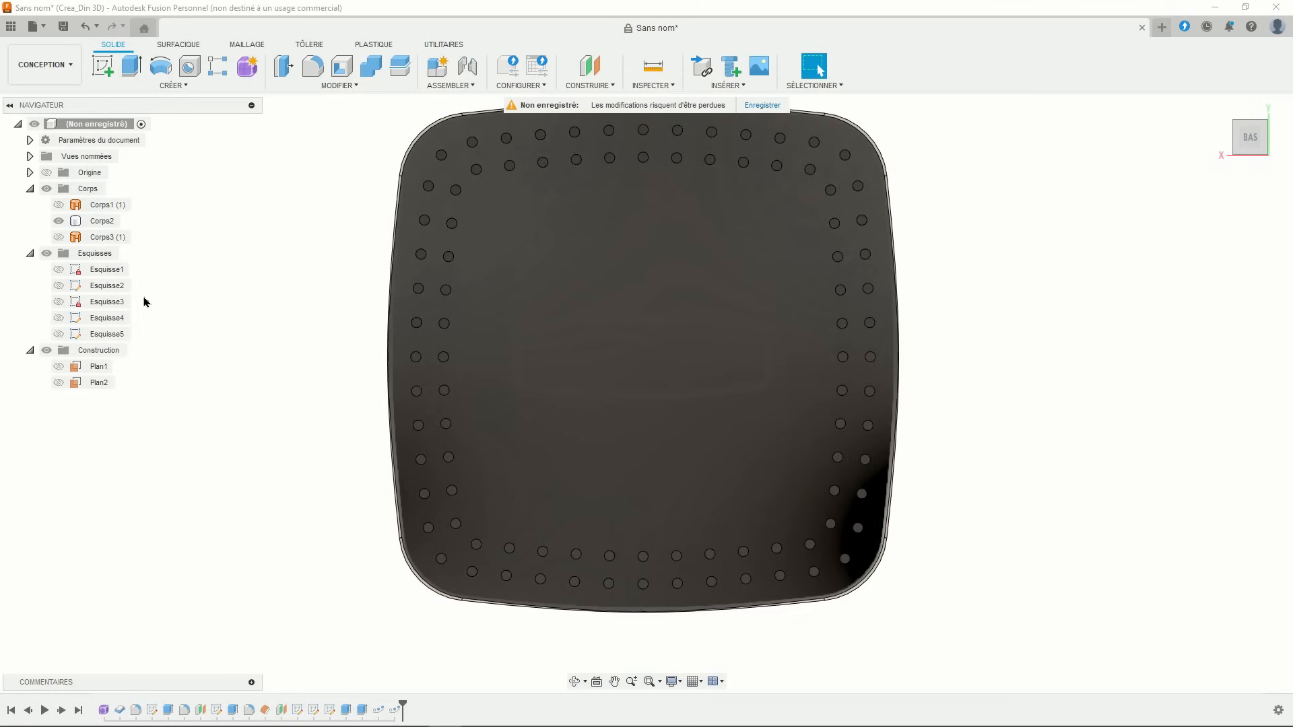
# - Start a new sketch on Plan2
pyautogui.scroll(-2, 246, 296)
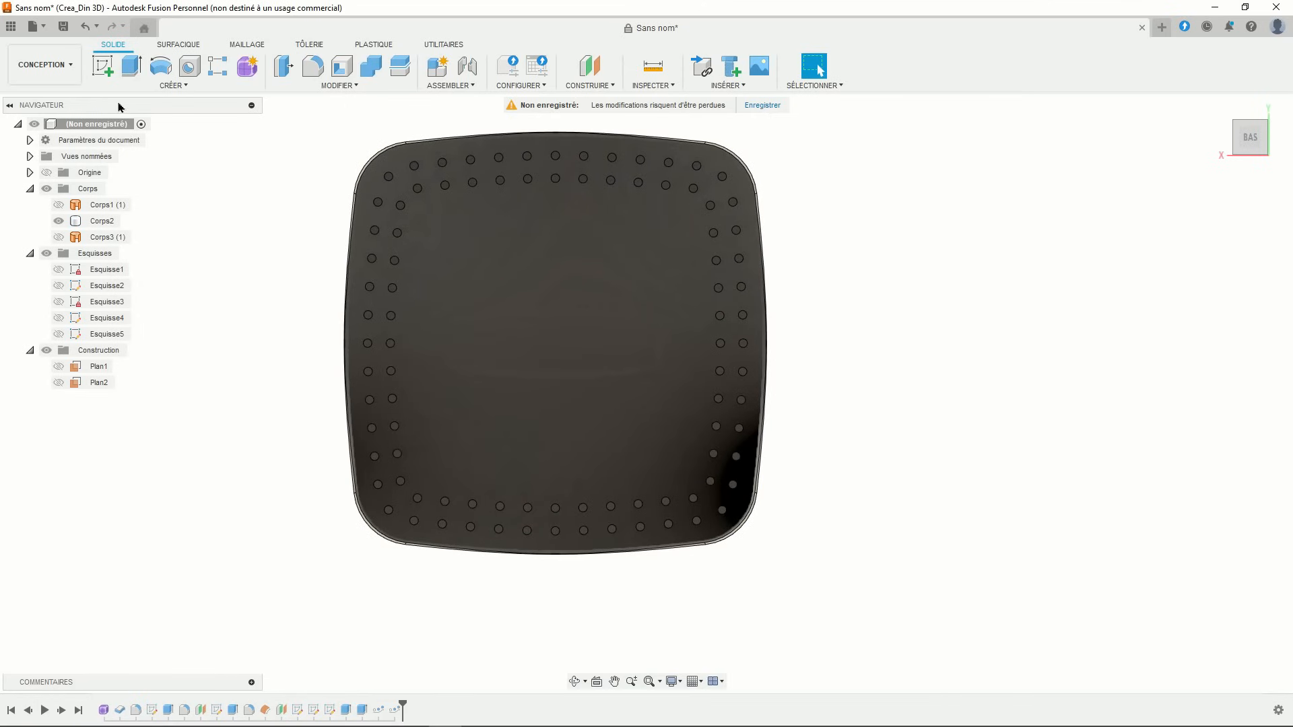
pyautogui.click(103, 65)
pyautogui.click(113, 384)
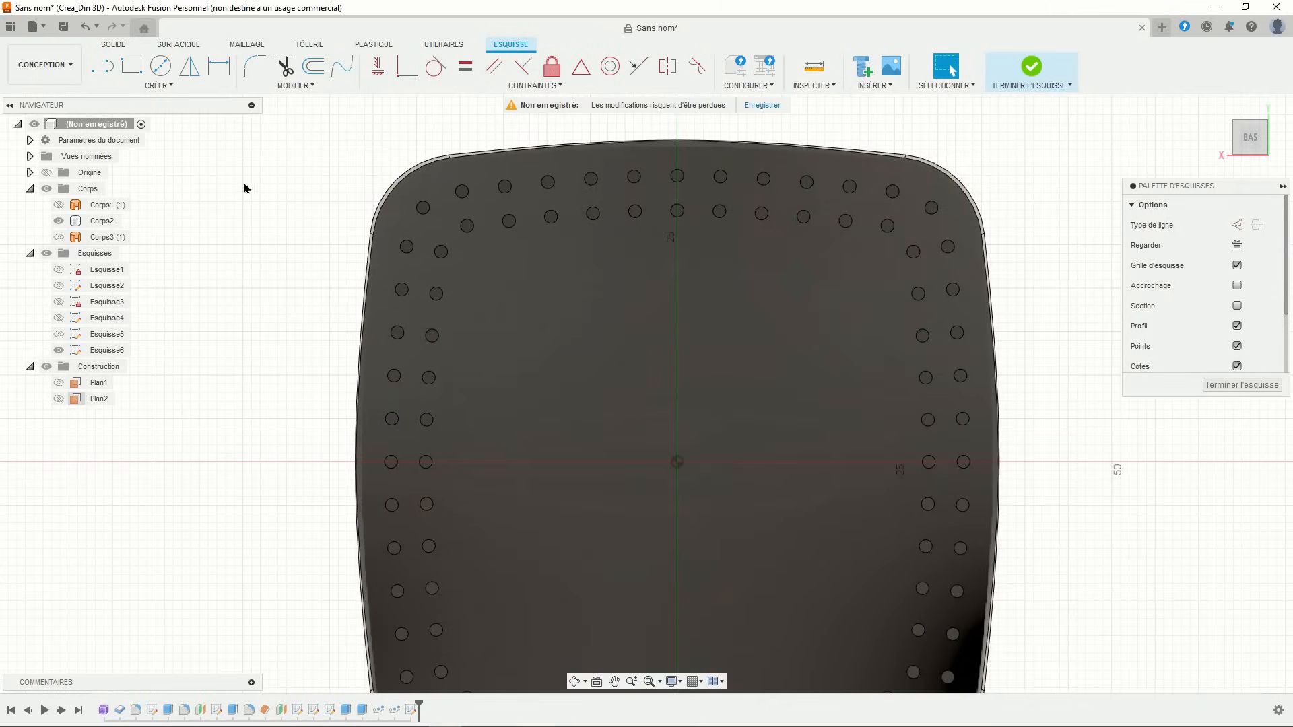
# - Draw a small circle near the top-left holes and switch new lines to construction geometry
pyautogui.click(160, 66)
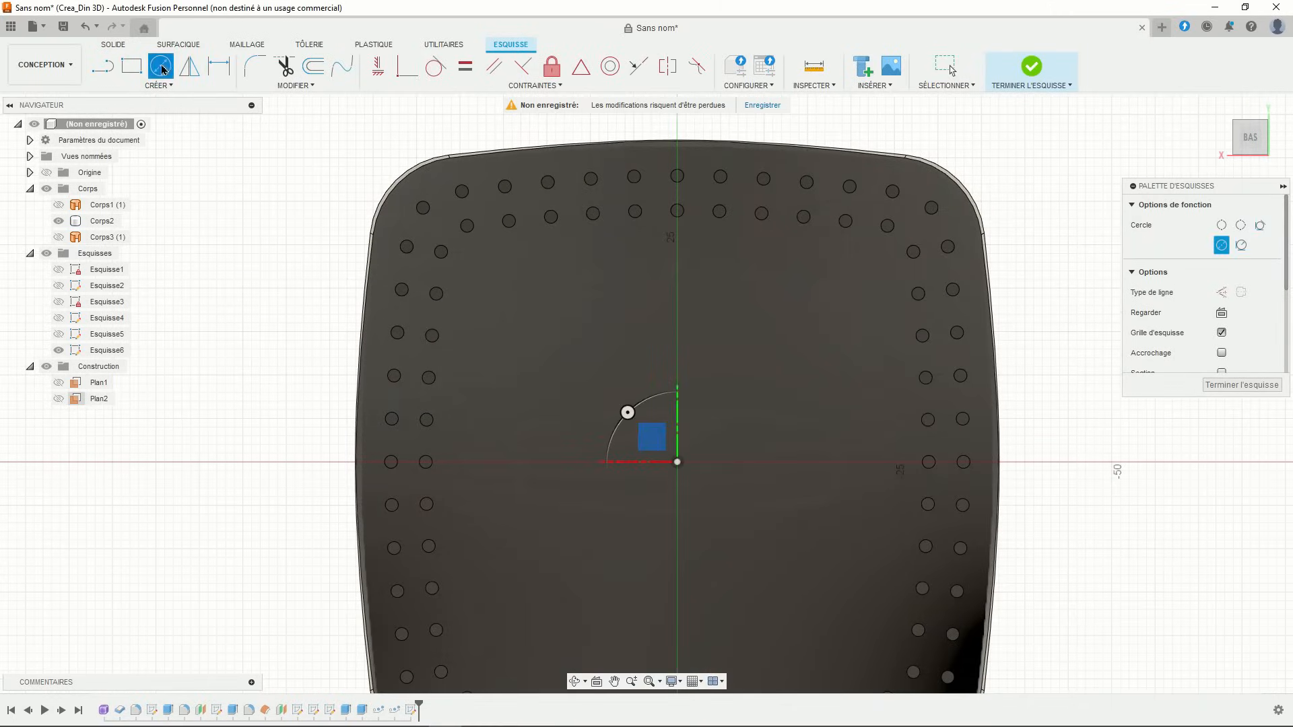
pyautogui.click(494, 274)
pyautogui.press('Return')
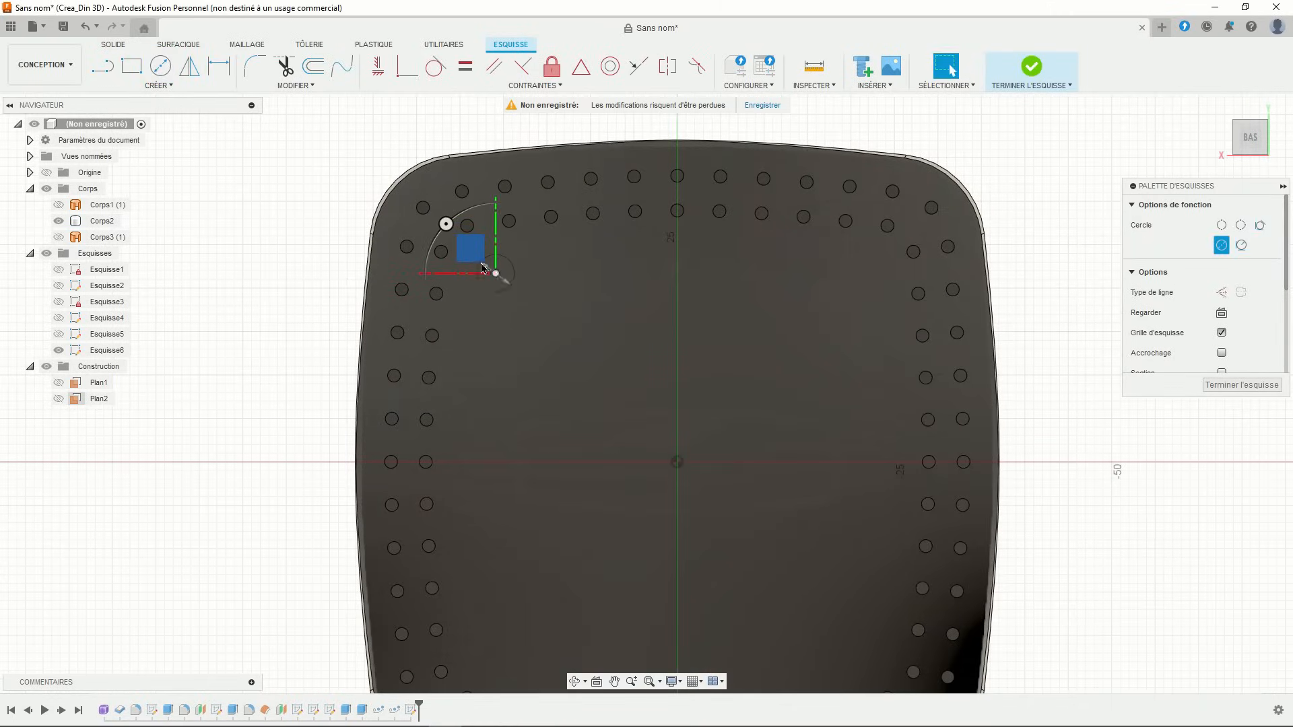
pyautogui.press('Escape')
pyautogui.scroll(2, 498, 270)
pyautogui.click(498, 269)
pyautogui.scroll(5, 489, 242)
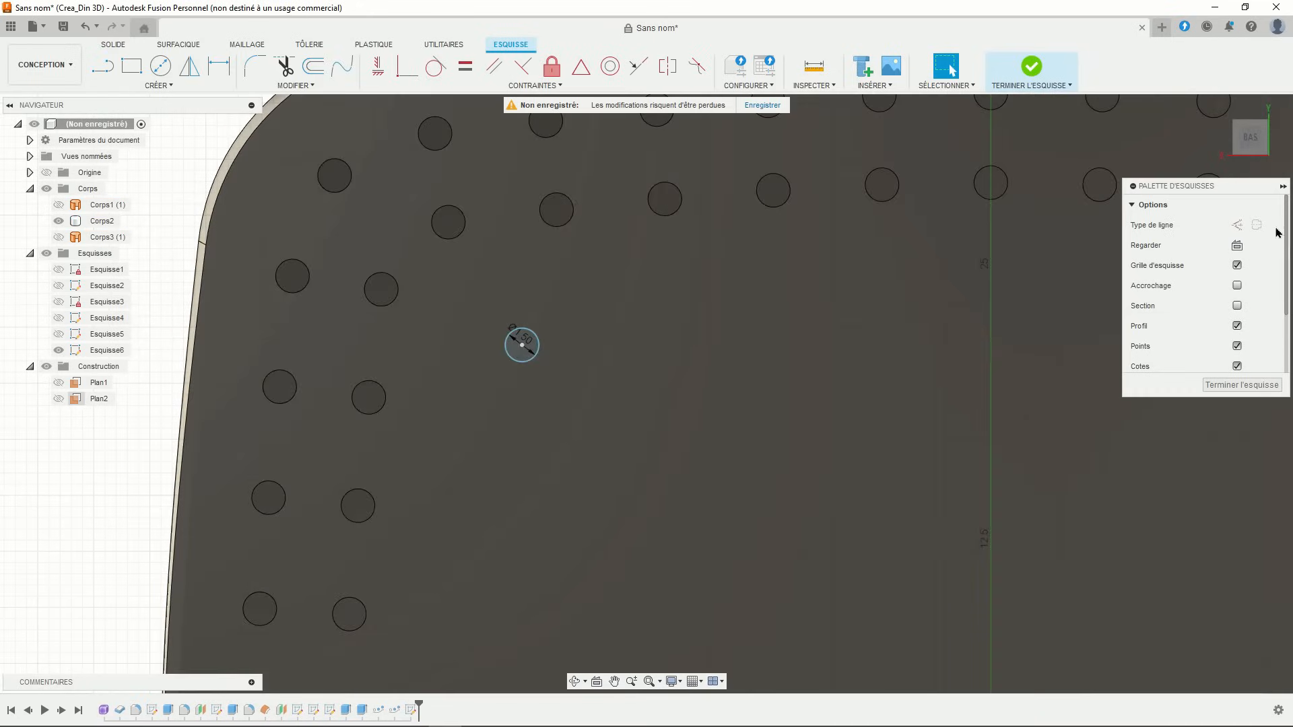
pyautogui.click(1237, 225)
pyautogui.press('Escape')
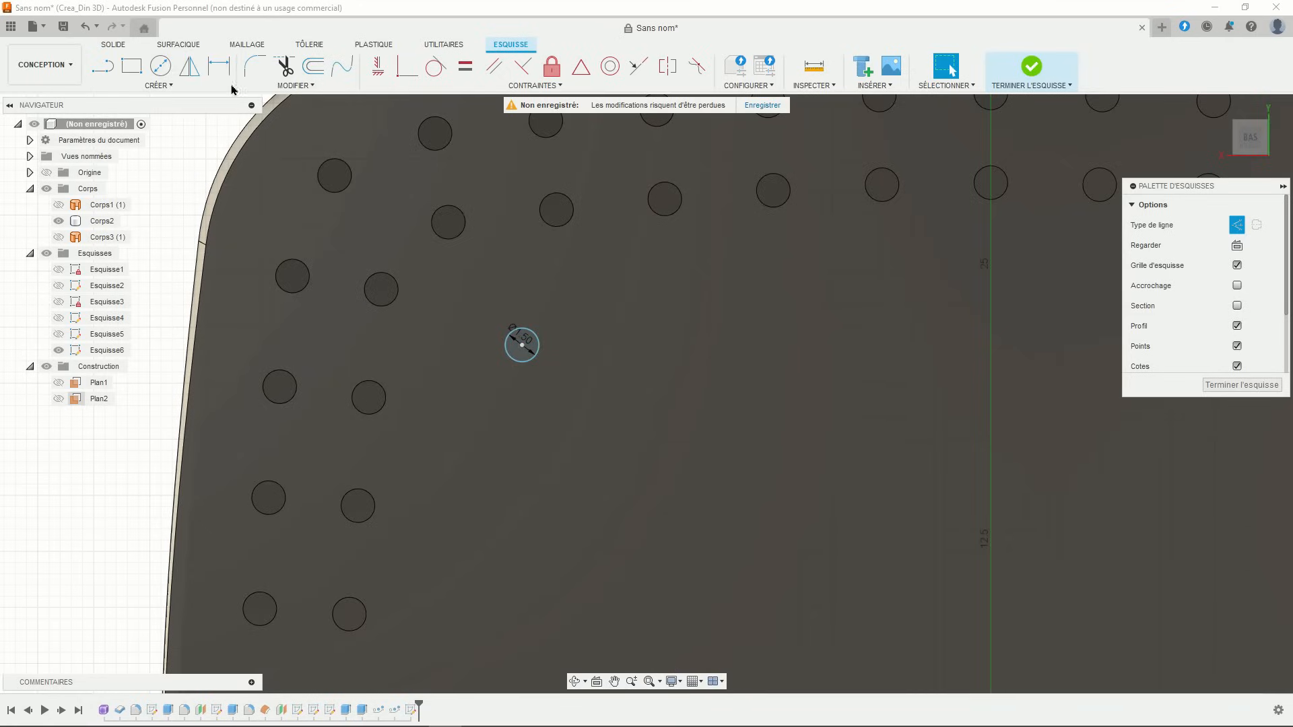
# - Project two corner holes into the Plan2 sketch
pyautogui.click(158, 85)
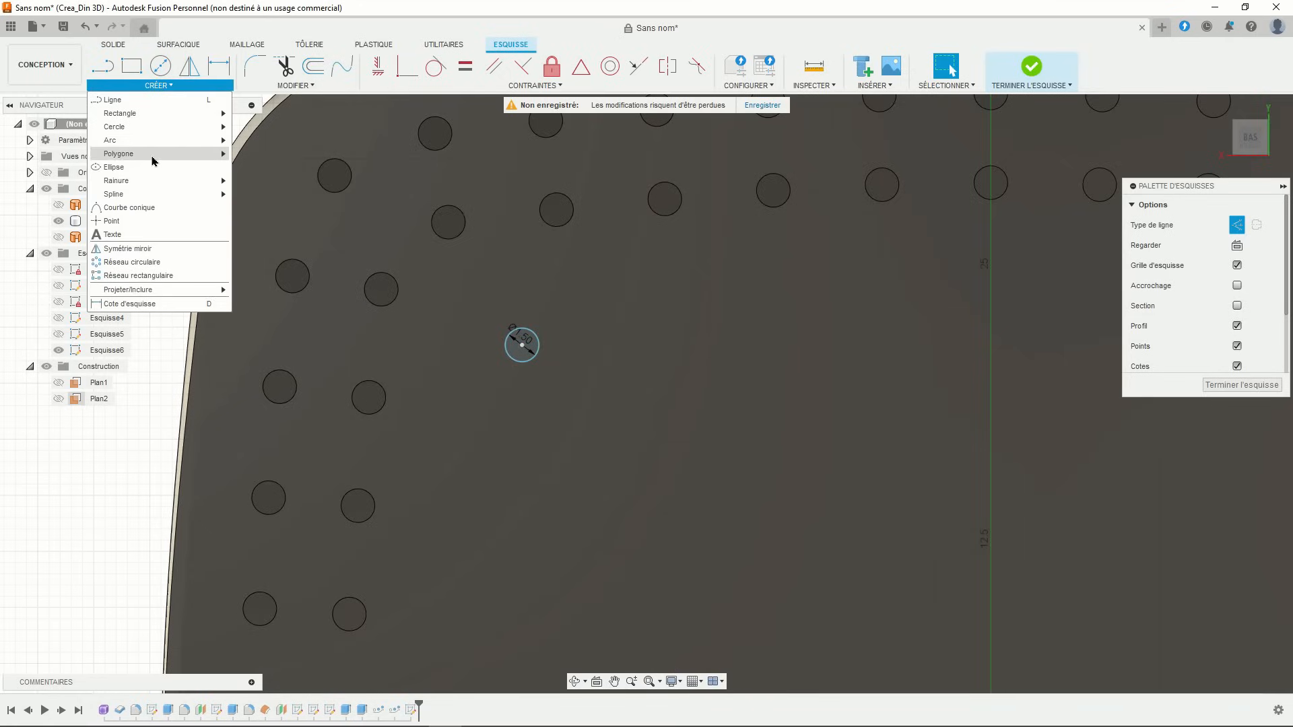
pyautogui.moveTo(167, 291)
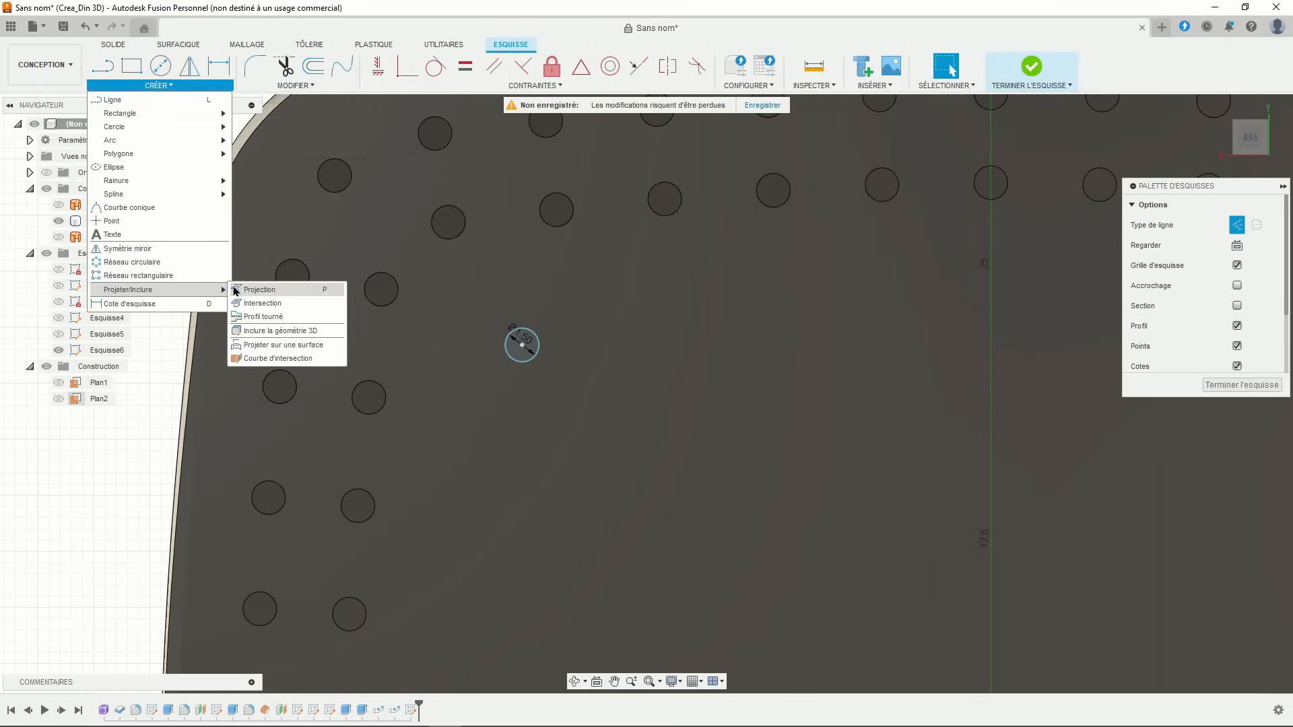
pyautogui.click(256, 291)
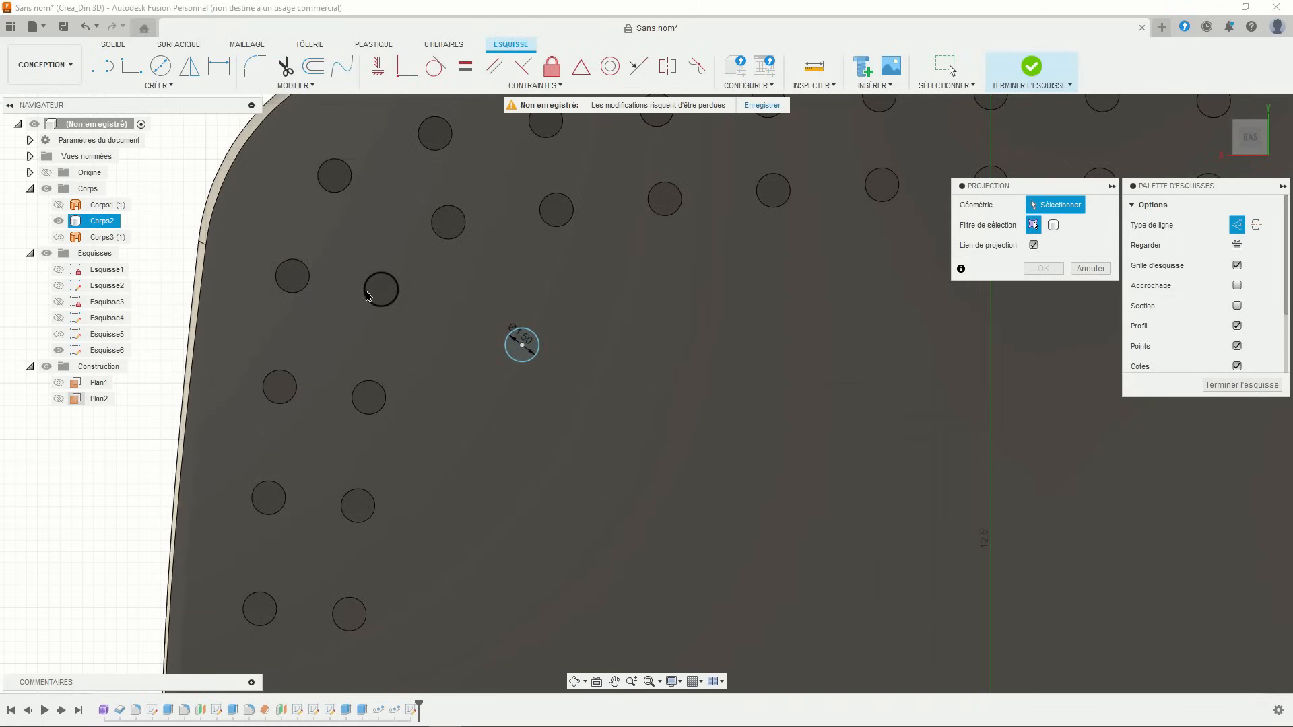
pyautogui.click(381, 289)
pyautogui.click(442, 227)
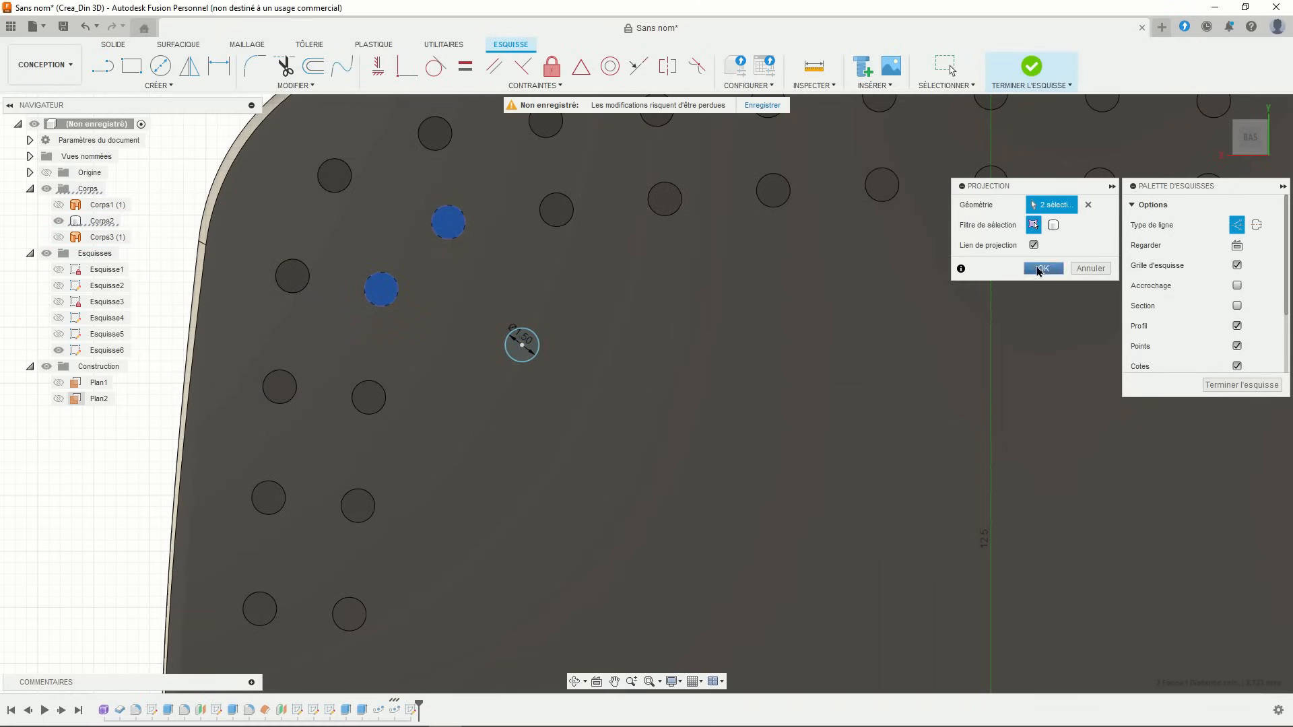
pyautogui.click(1041, 269)
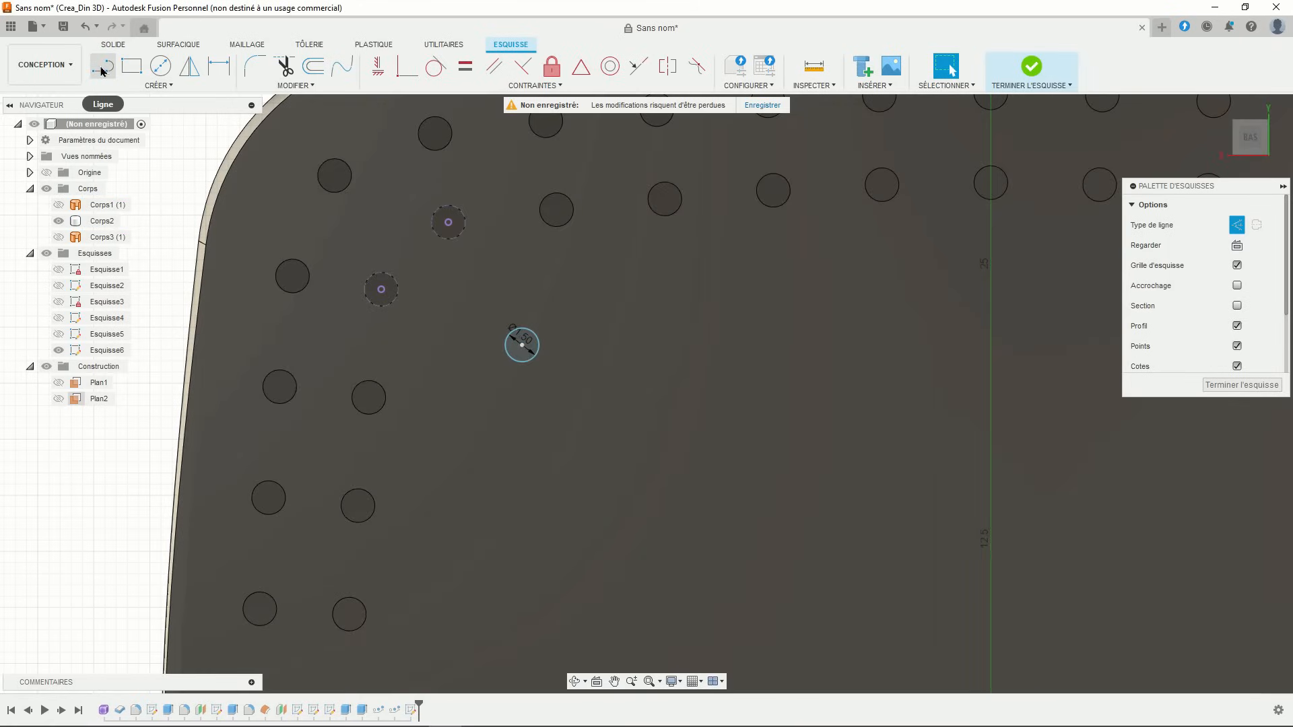
# - Draw horizontal and vertical construction lines linking the two projected hole centres
pyautogui.click(104, 70)
pyautogui.click(382, 291)
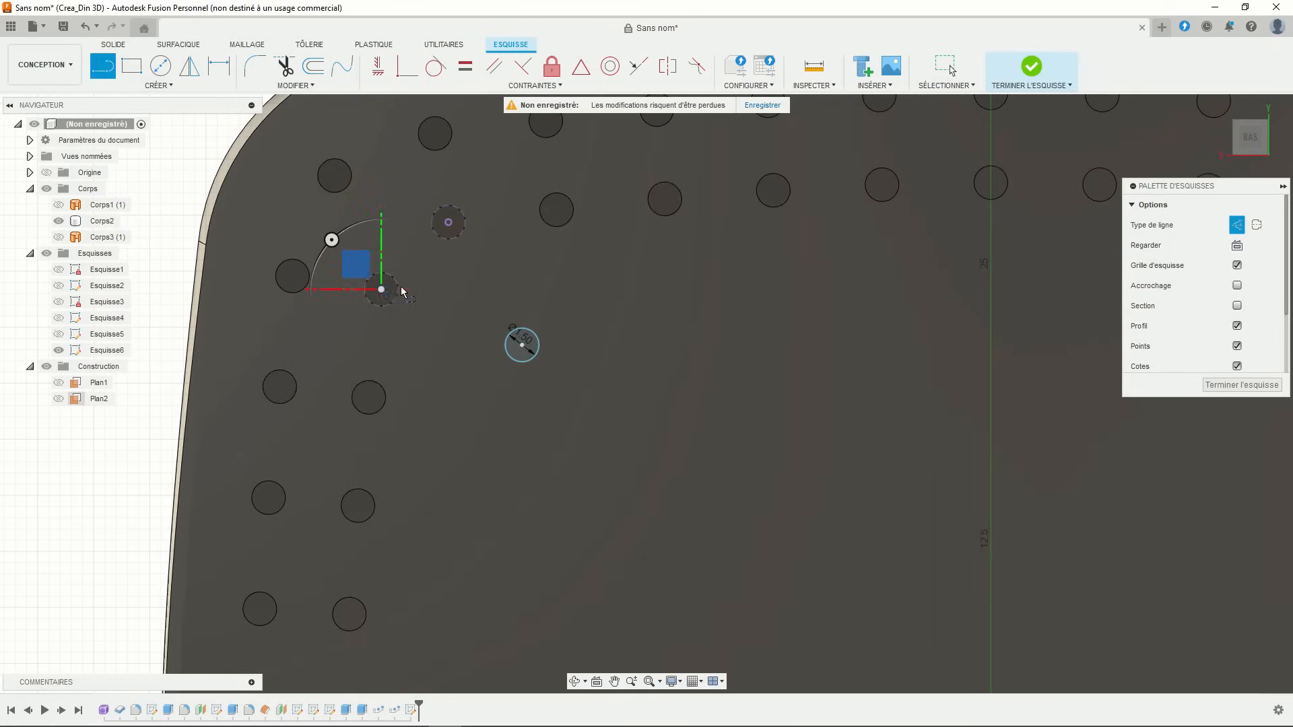
pyautogui.click(448, 290)
pyautogui.click(449, 224)
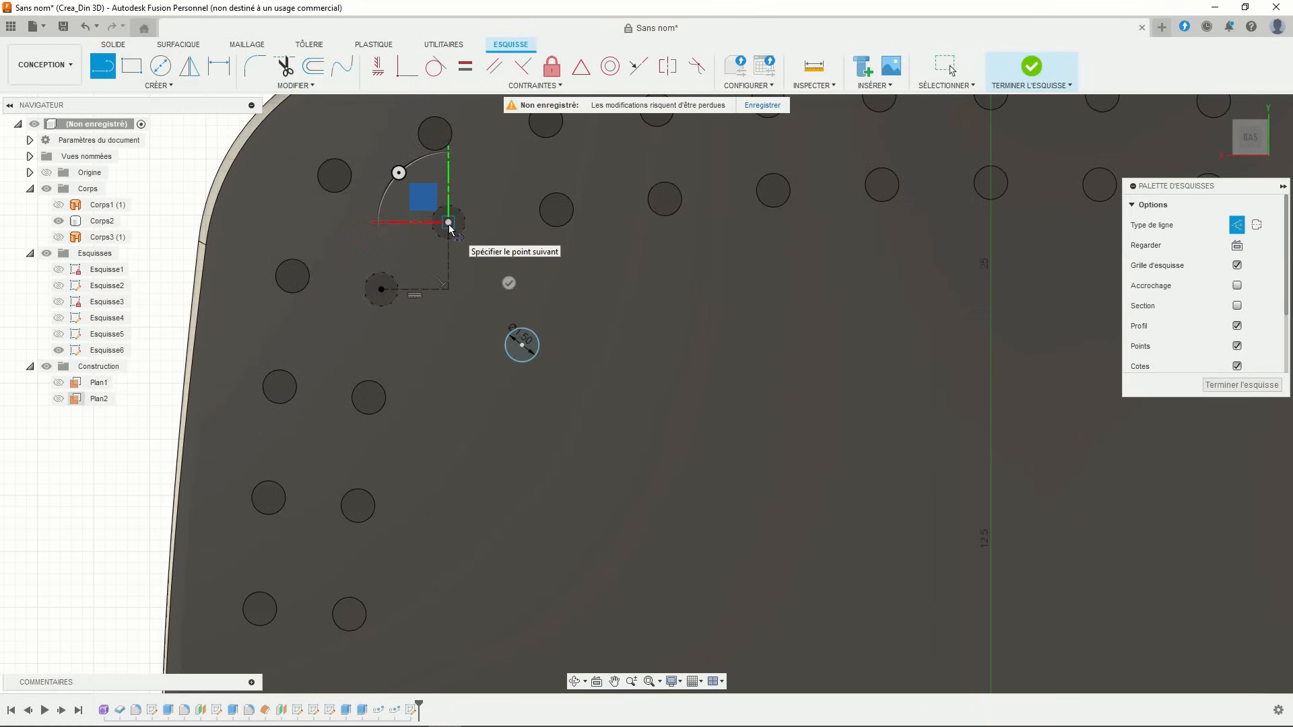
pyautogui.press('Escape')
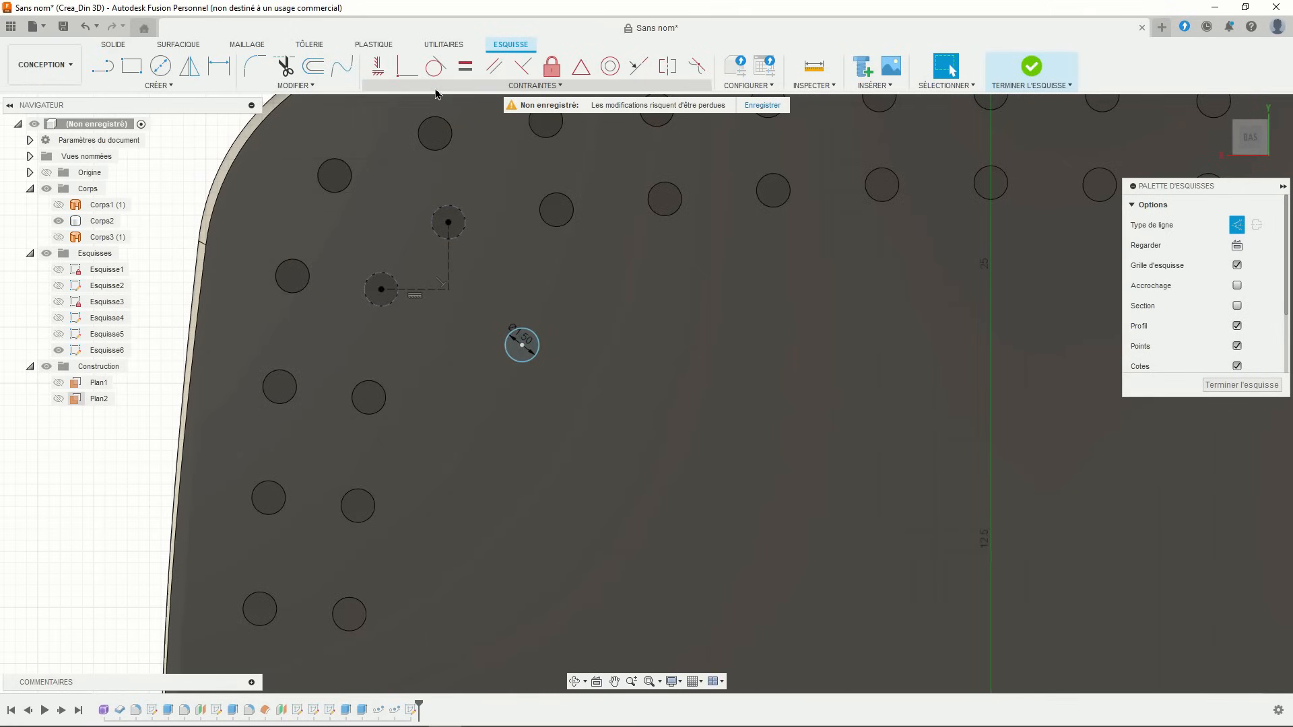
# - Constrain the small circle onto the construction lines' corner and finish the sketch
pyautogui.click(407, 66)
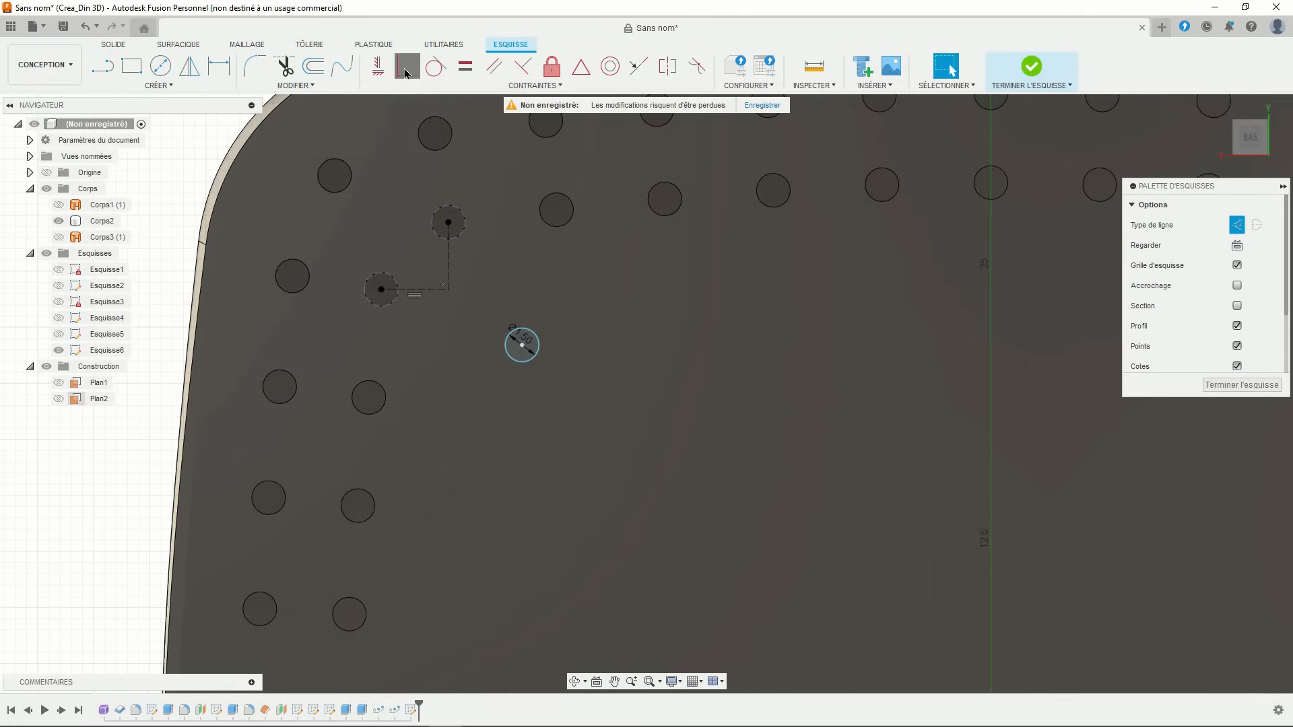
pyautogui.click(523, 348)
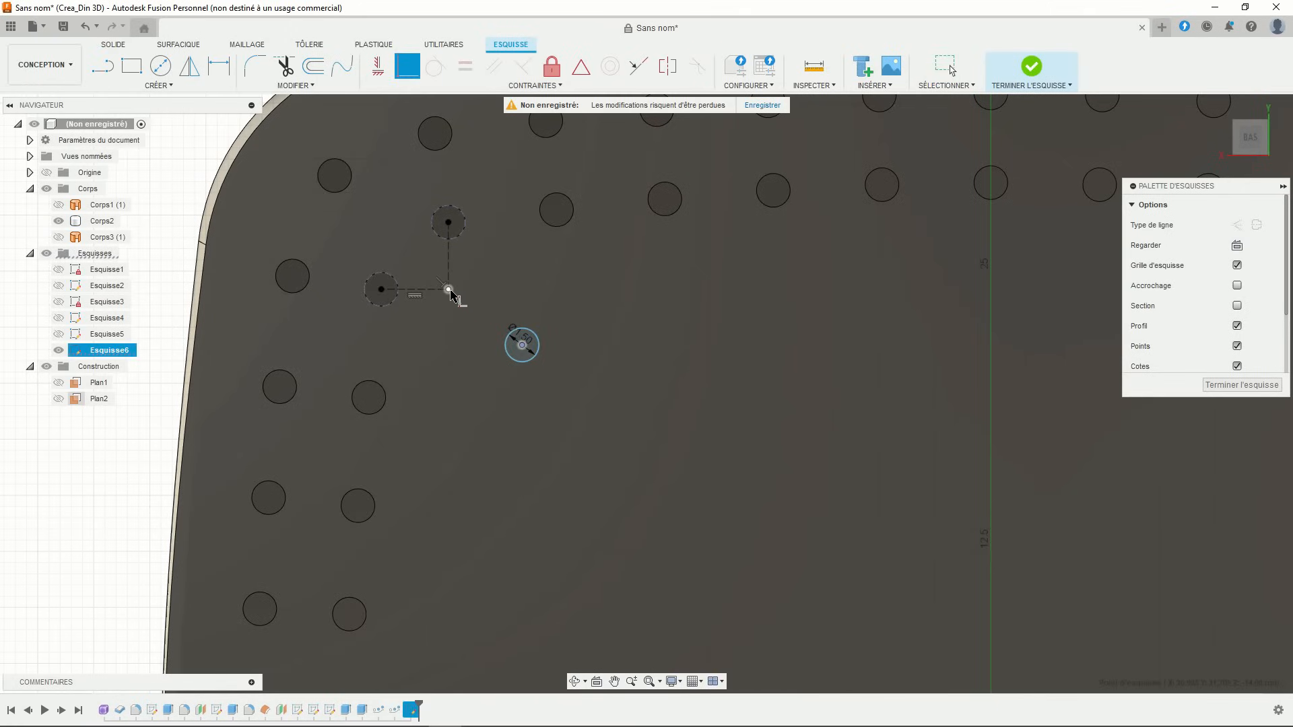
pyautogui.click(448, 290)
pyautogui.scroll(-3, 542, 282)
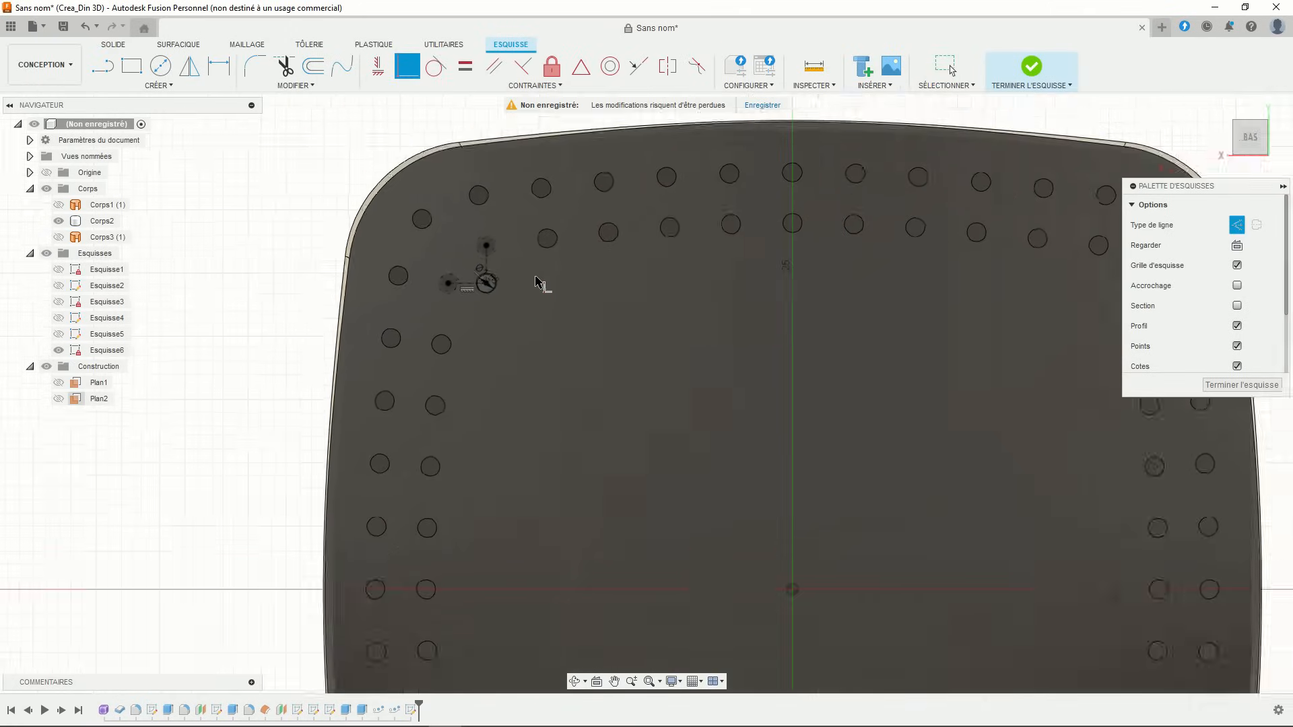
pyautogui.scroll(-3, 543, 282)
pyautogui.moveTo(583, 290); pyautogui.dragTo(448, 243, button='middle')
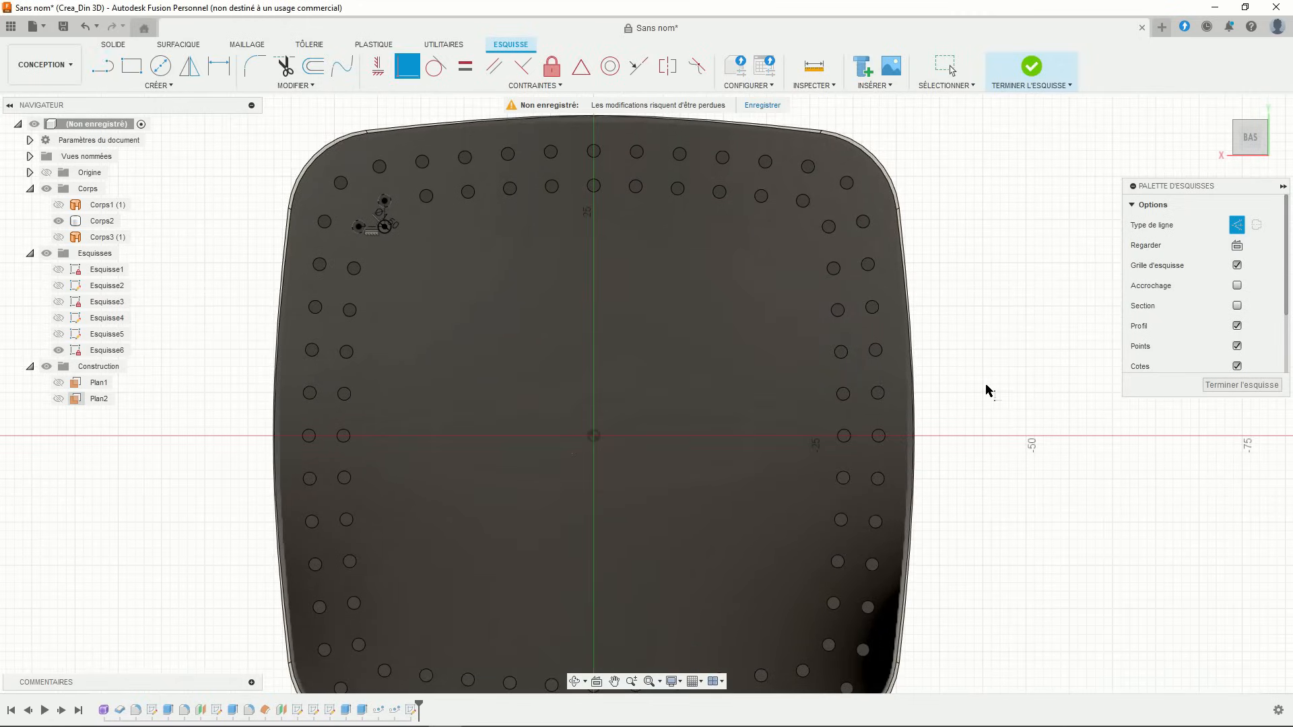
pyautogui.click(1029, 71)
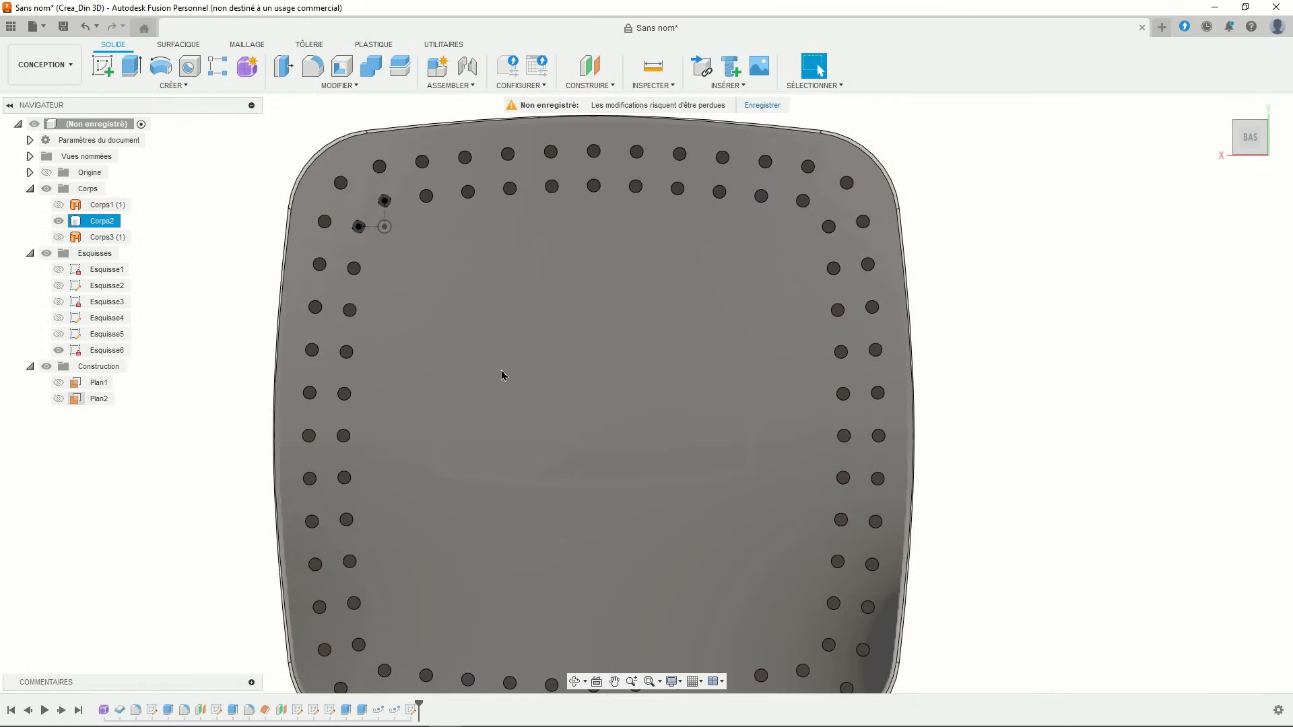
# - Extrude the new circle up to the plate body, joining it as a new pin
pyautogui.keyDown('shift'); pyautogui.moveTo(462, 442); pyautogui.dragTo(425, 349, button='middle'); pyautogui.keyUp('shift')
pyautogui.press('Escape')
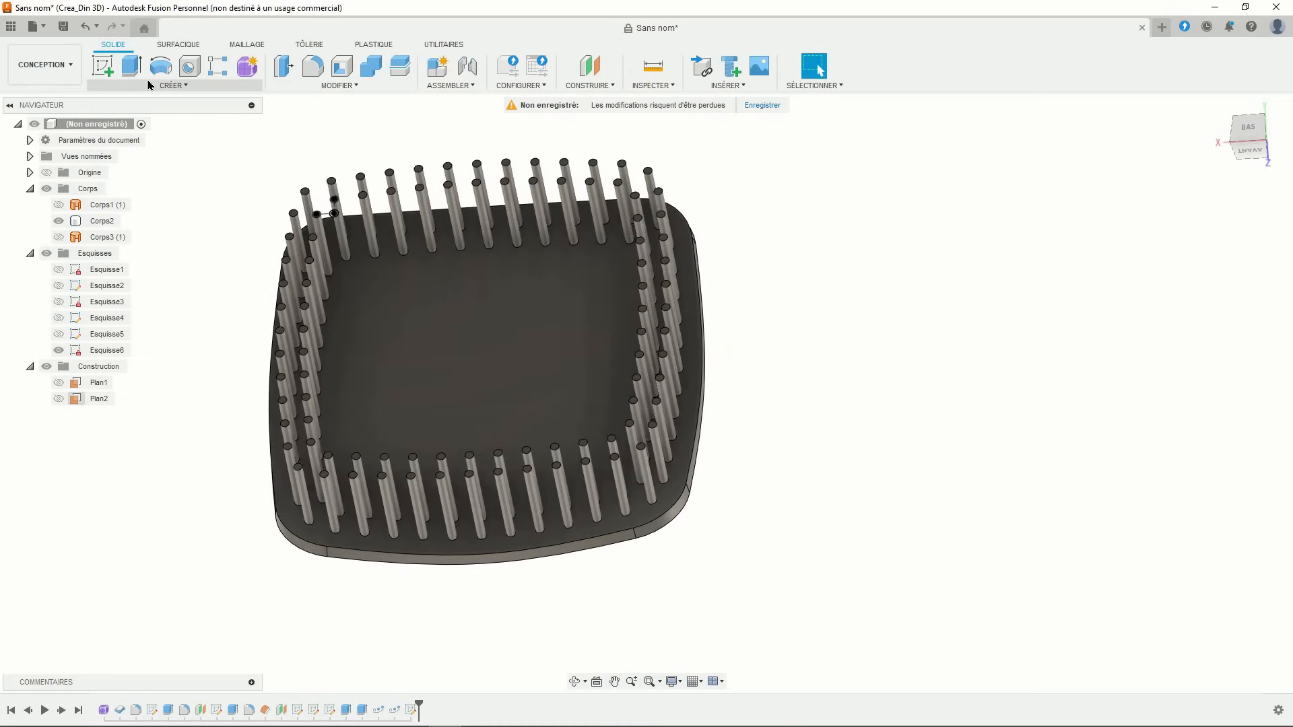
pyautogui.click(134, 70)
pyautogui.scroll(3, 287, 151)
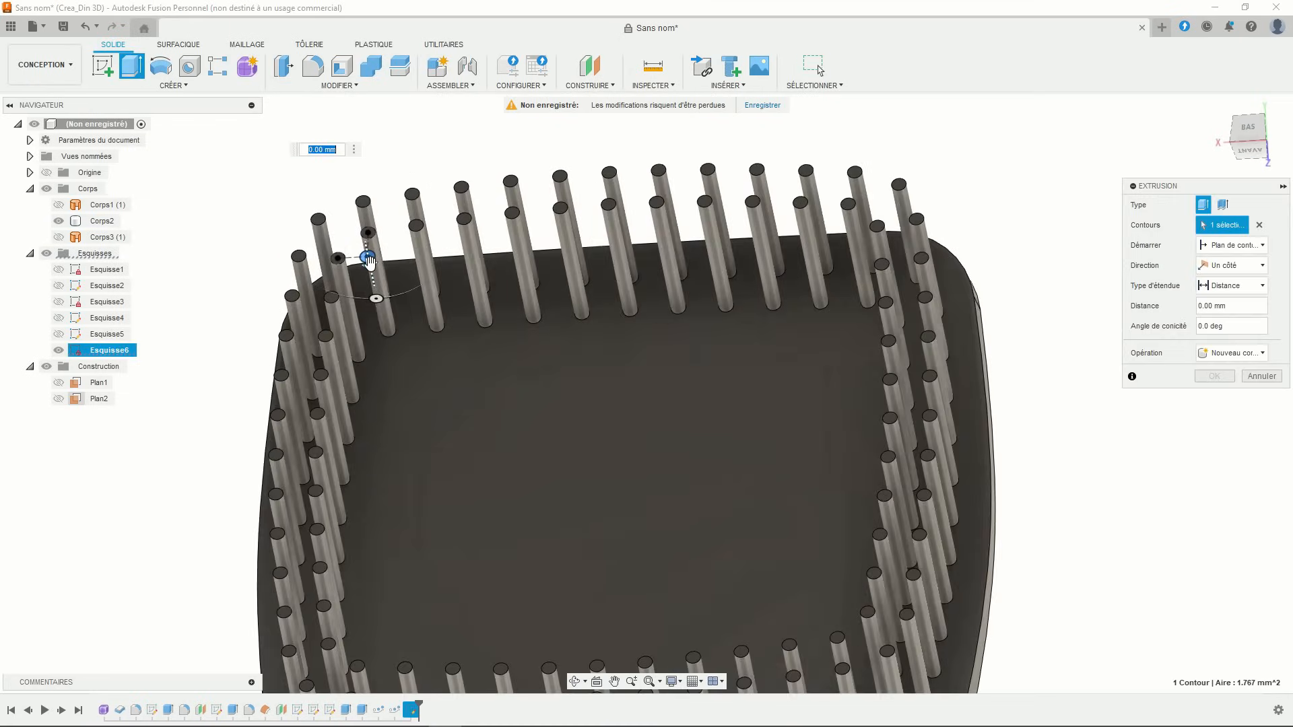
pyautogui.moveTo(369, 260); pyautogui.dragTo(383, 329)
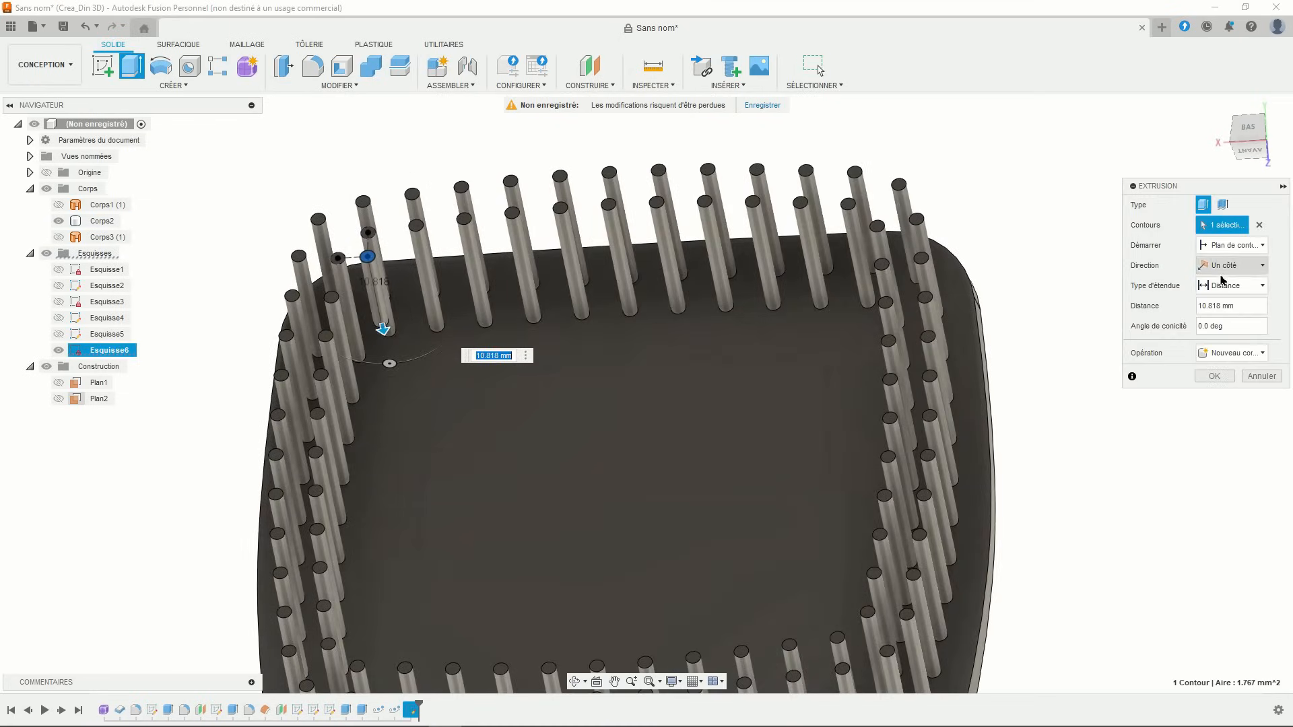
pyautogui.click(1224, 284)
pyautogui.click(1226, 316)
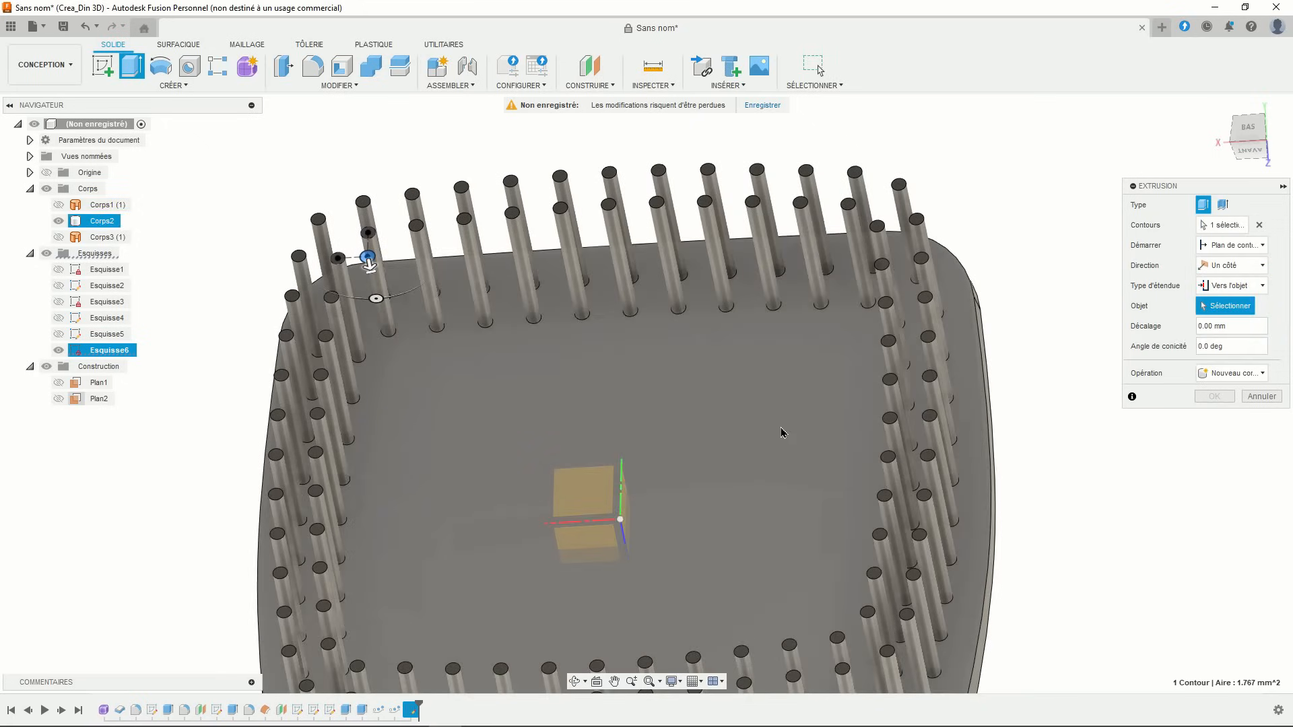
pyautogui.click(782, 432)
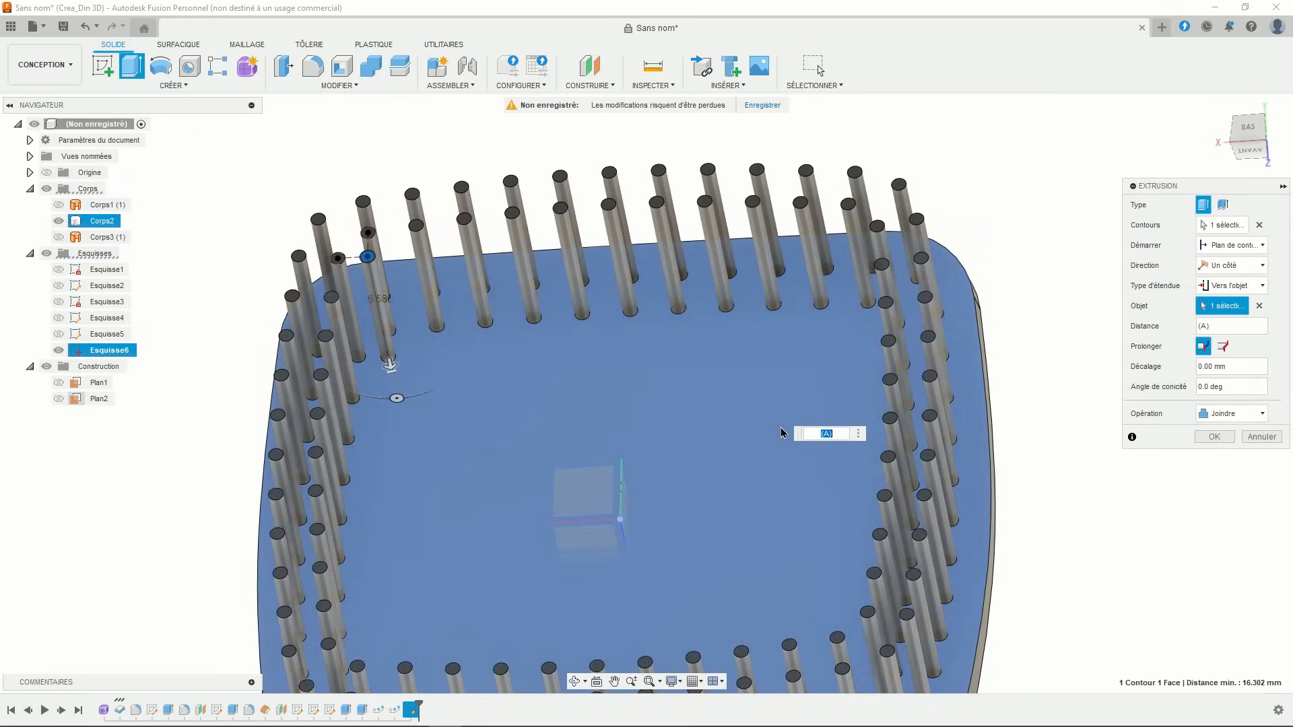
pyautogui.click(1213, 438)
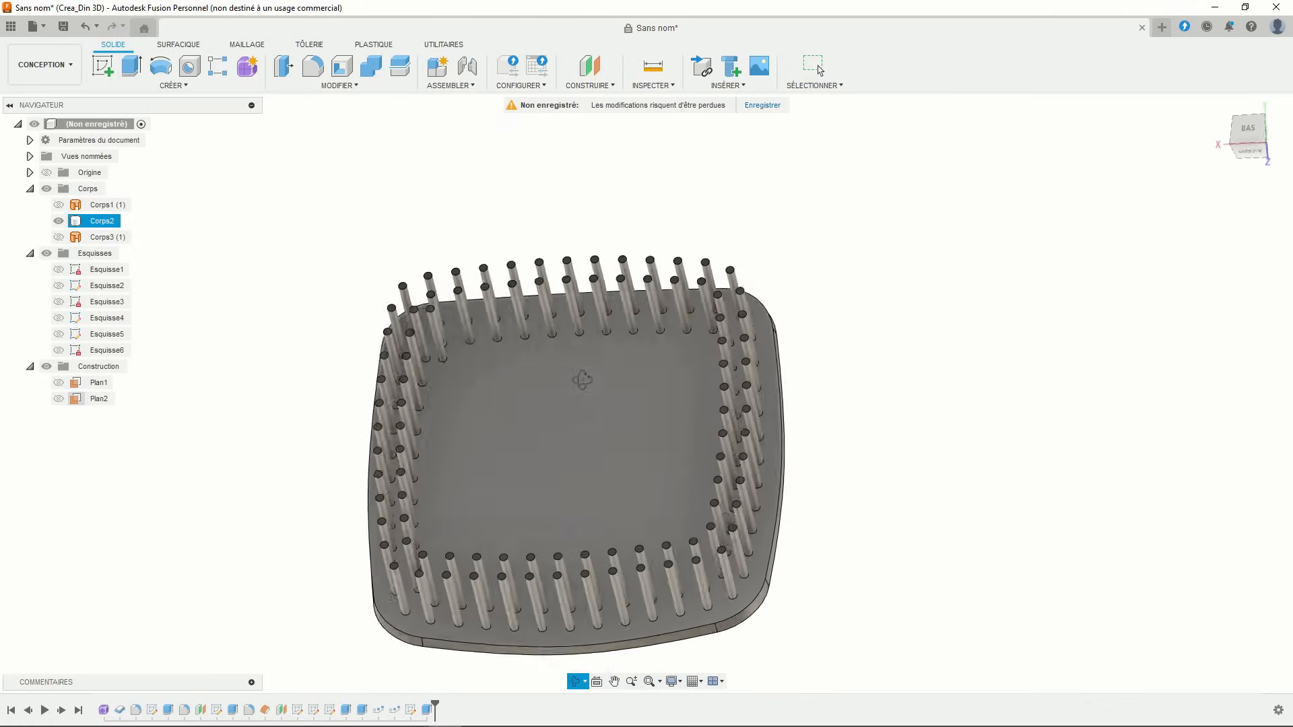
# - Orbit and pan back to a view of the plate's underside with its edge pins
pyautogui.keyDown('shift'); pyautogui.moveTo(582, 380); pyautogui.dragTo(562, 315, button='middle'); pyautogui.keyUp('shift')
pyautogui.click(300, 451)
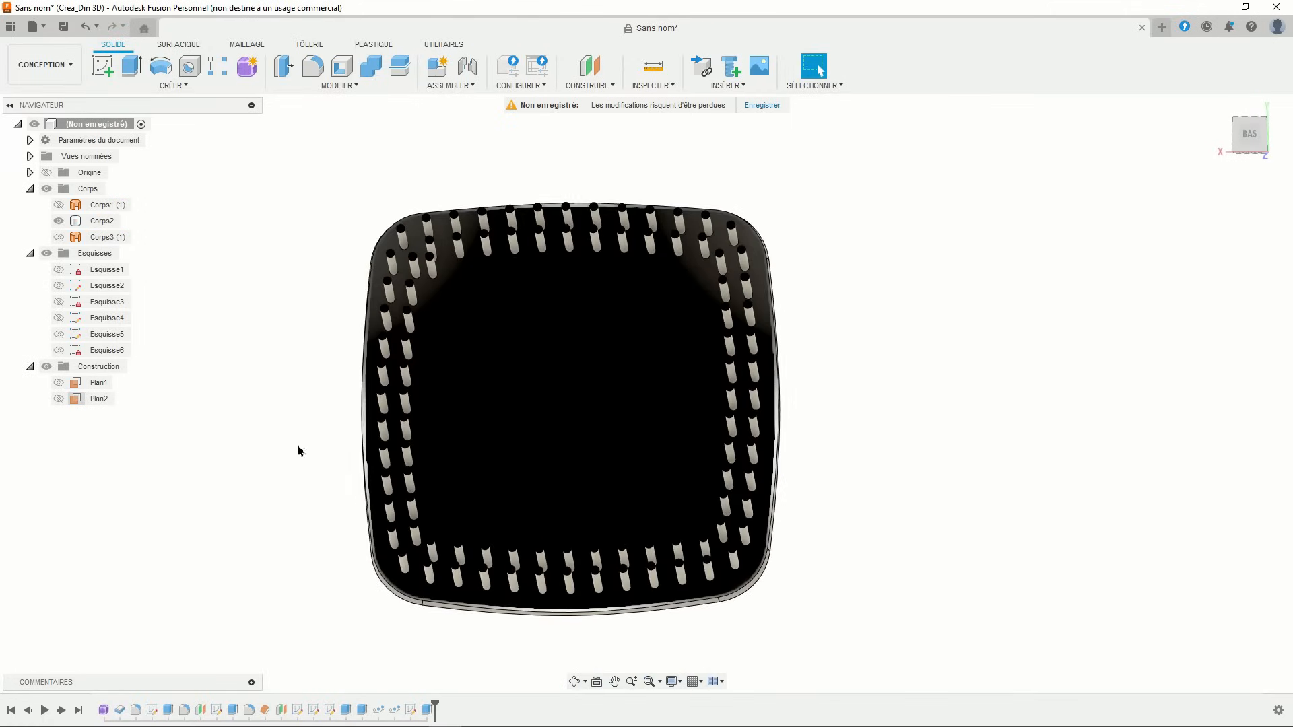
pyautogui.moveTo(299, 447); pyautogui.dragTo(301, 415, button='middle')
pyautogui.moveTo(301, 343); pyautogui.dragTo(298, 376, button='middle')
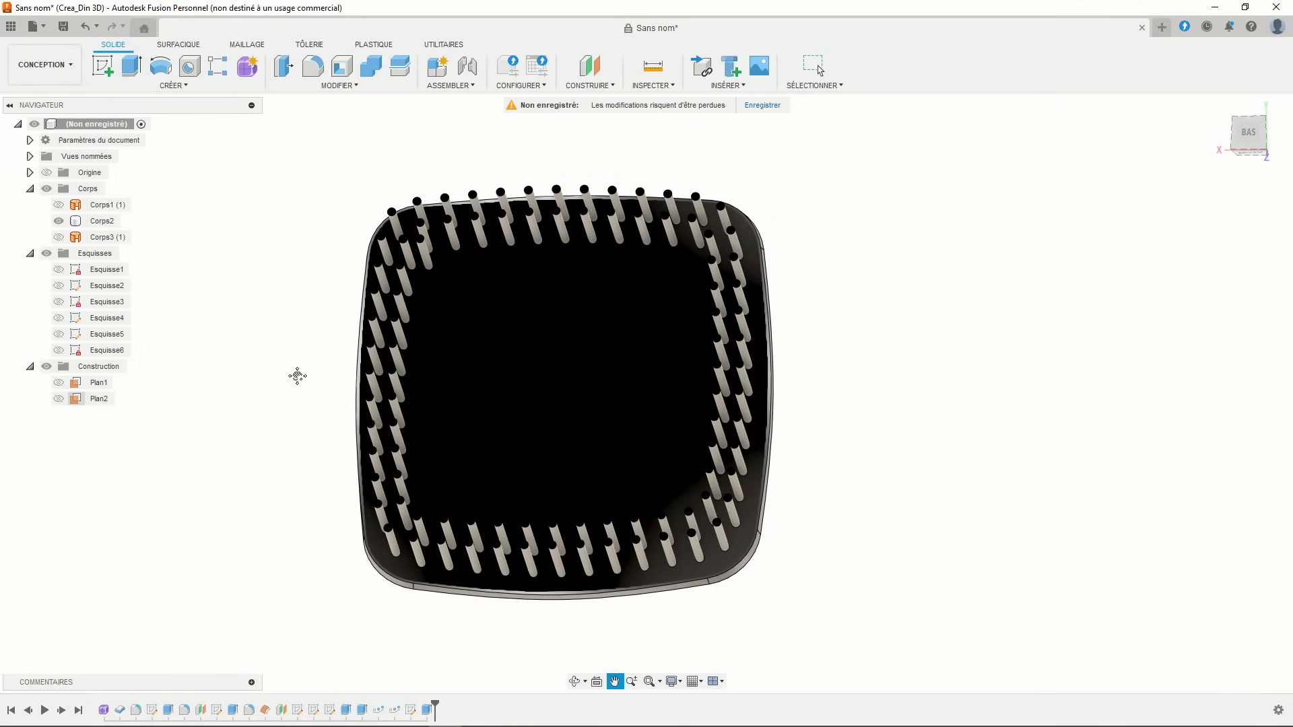
# - Start a rectangular feature pattern of the peg extrusion along the X axis with 11 copies
pyautogui.click(173, 86)
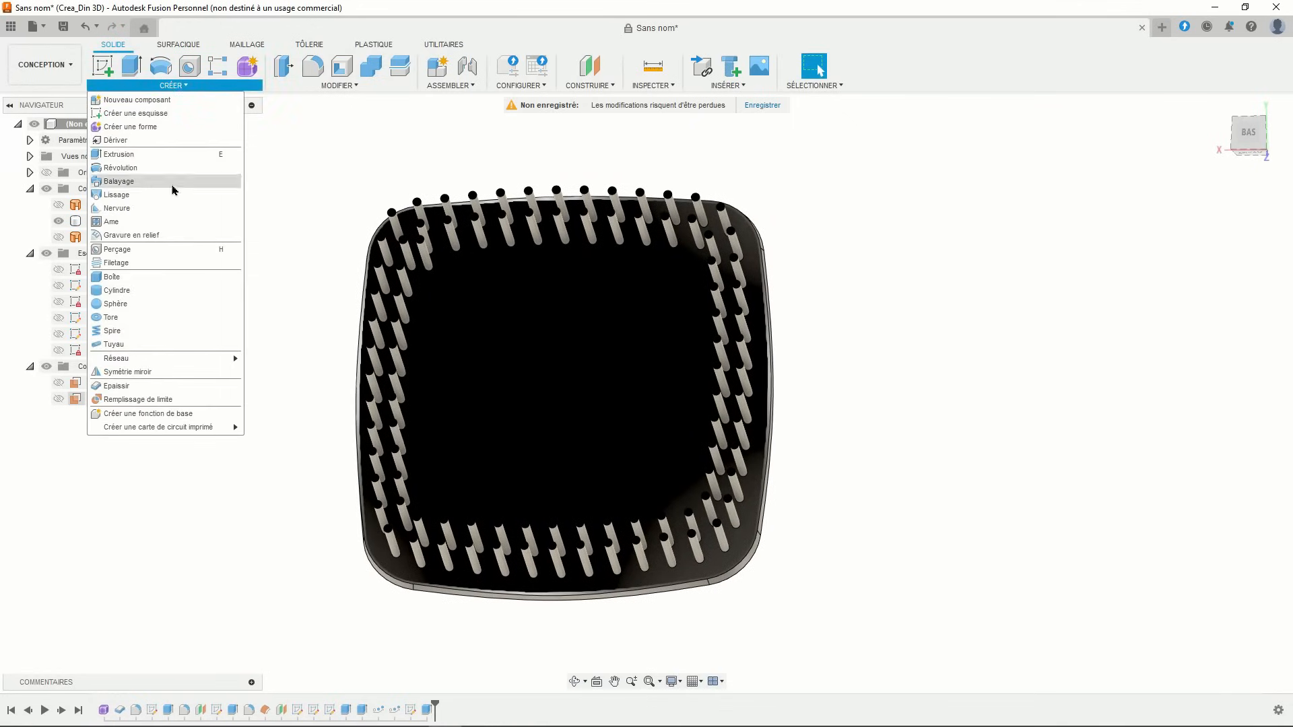
pyautogui.moveTo(176, 358)
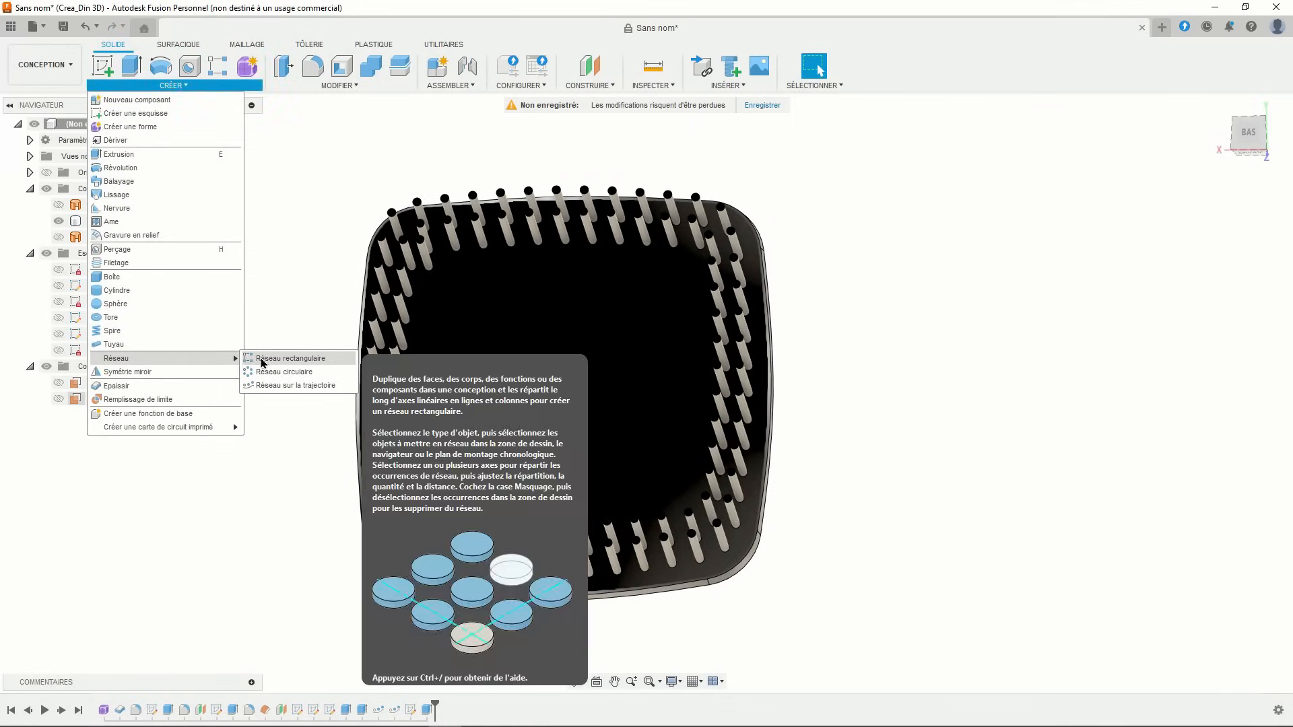
pyautogui.click(263, 360)
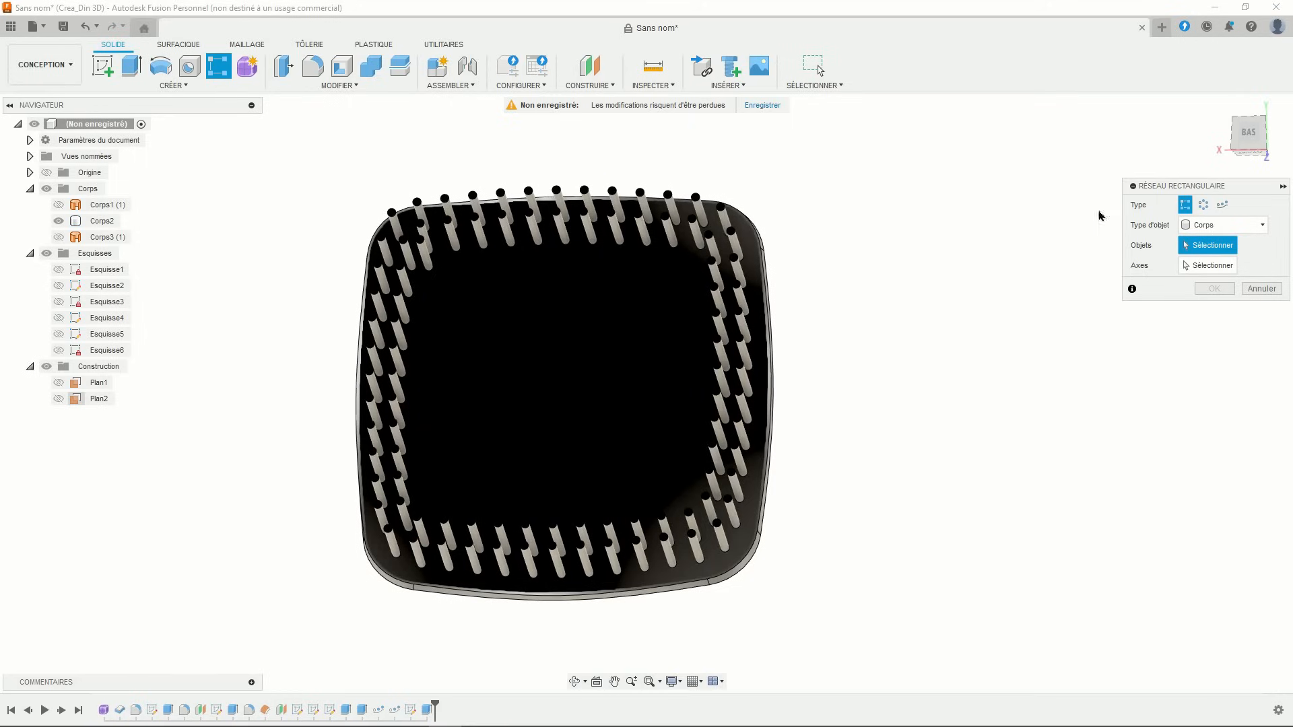
pyautogui.click(1209, 225)
pyautogui.click(1196, 269)
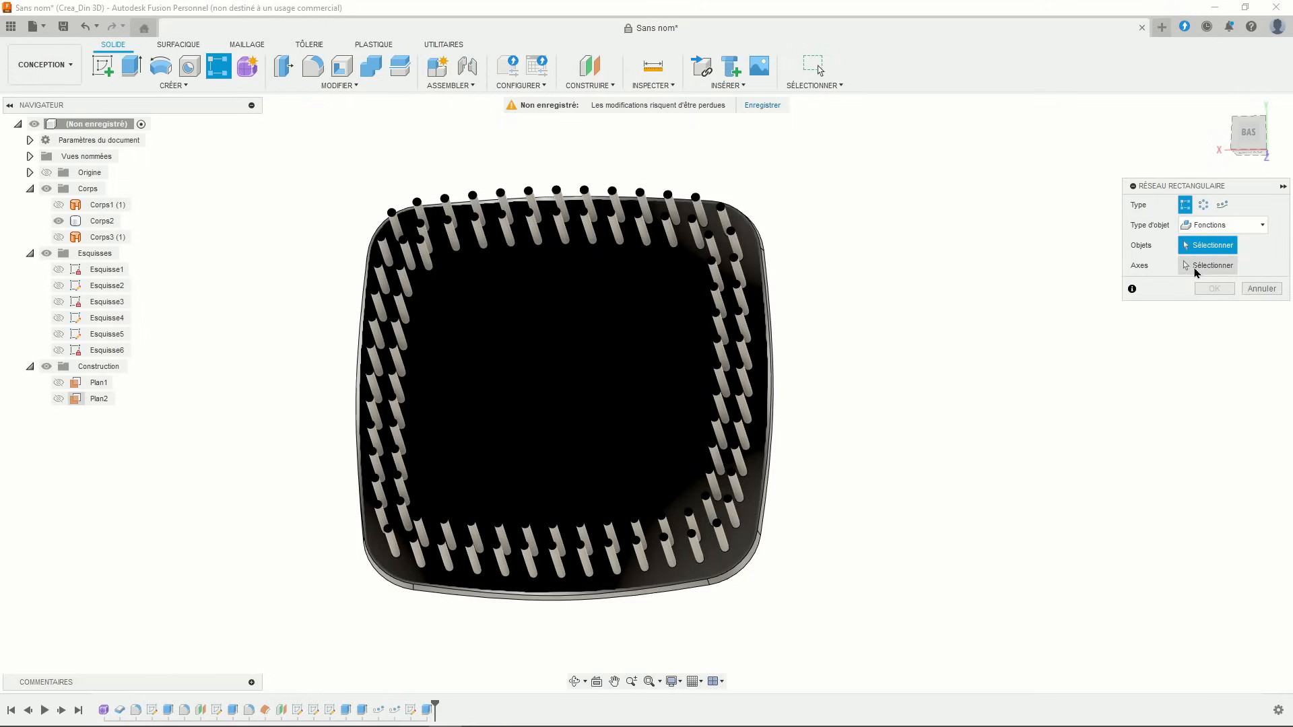
pyautogui.click(428, 710)
pyautogui.click(1216, 266)
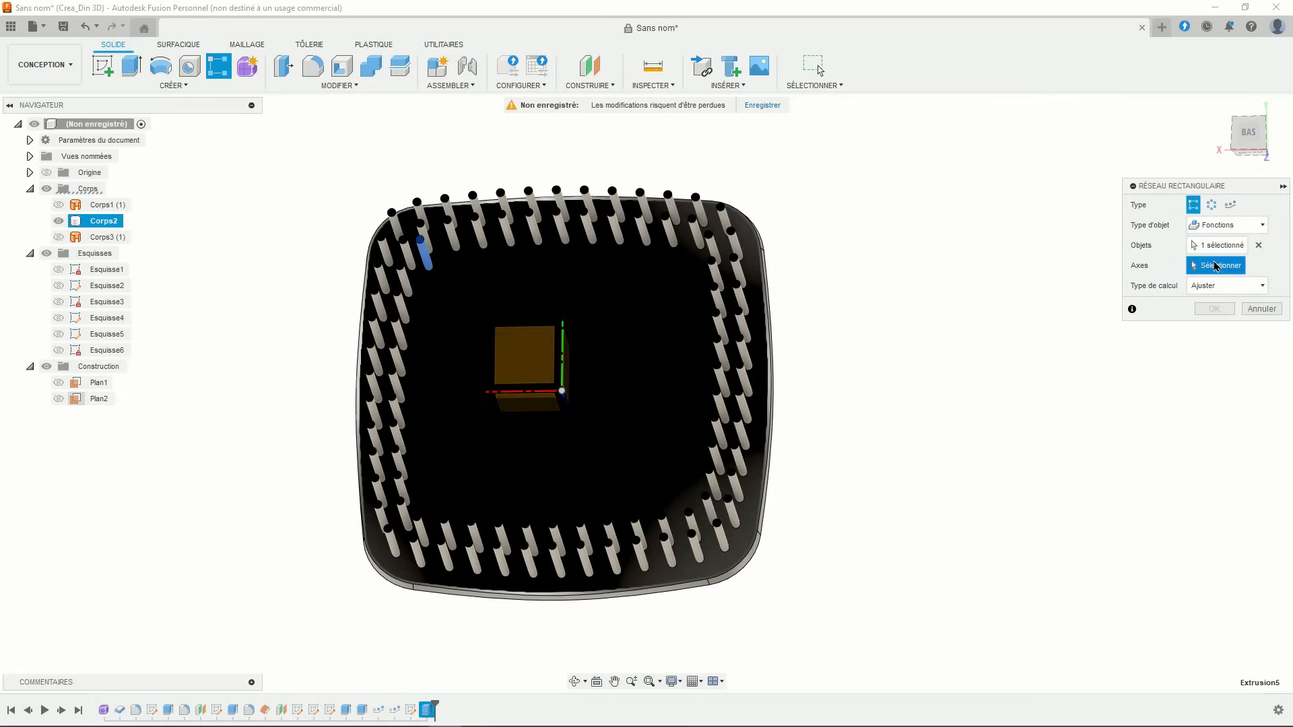
pyautogui.click(517, 392)
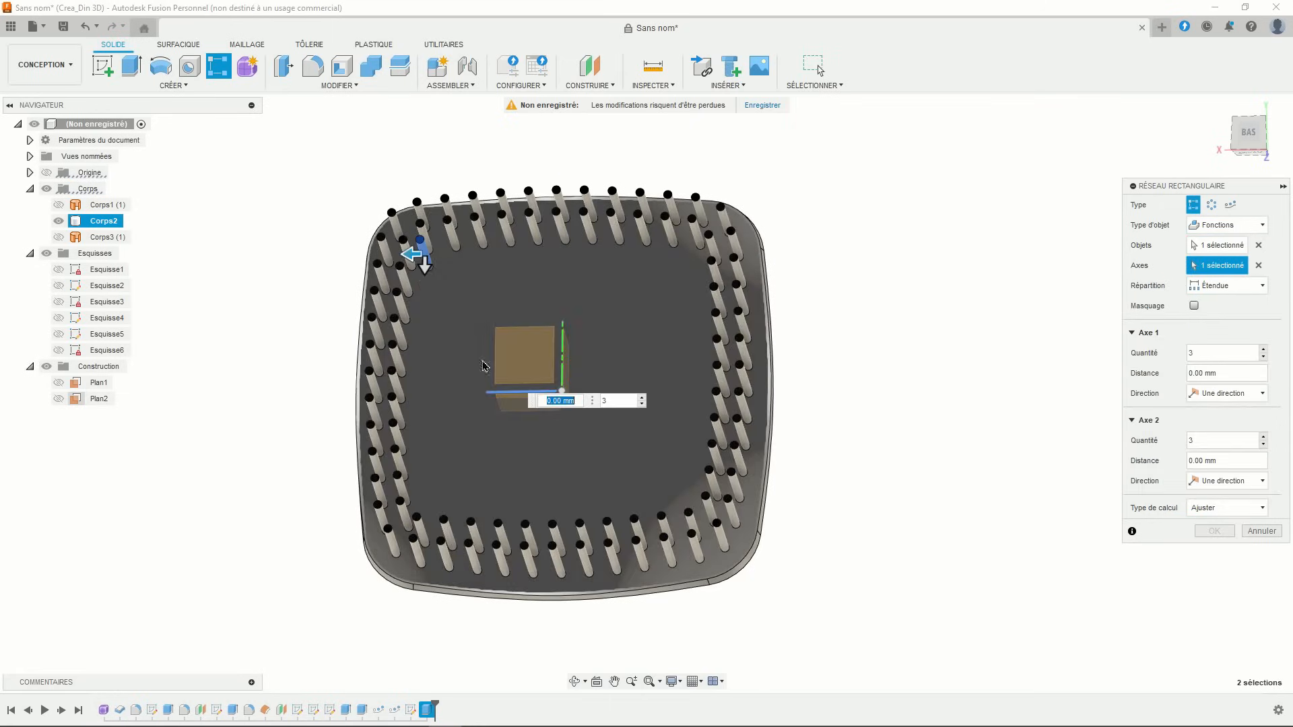
pyautogui.moveTo(413, 253); pyautogui.dragTo(582, 250)
pyautogui.click(739, 281)
pyautogui.write('1')
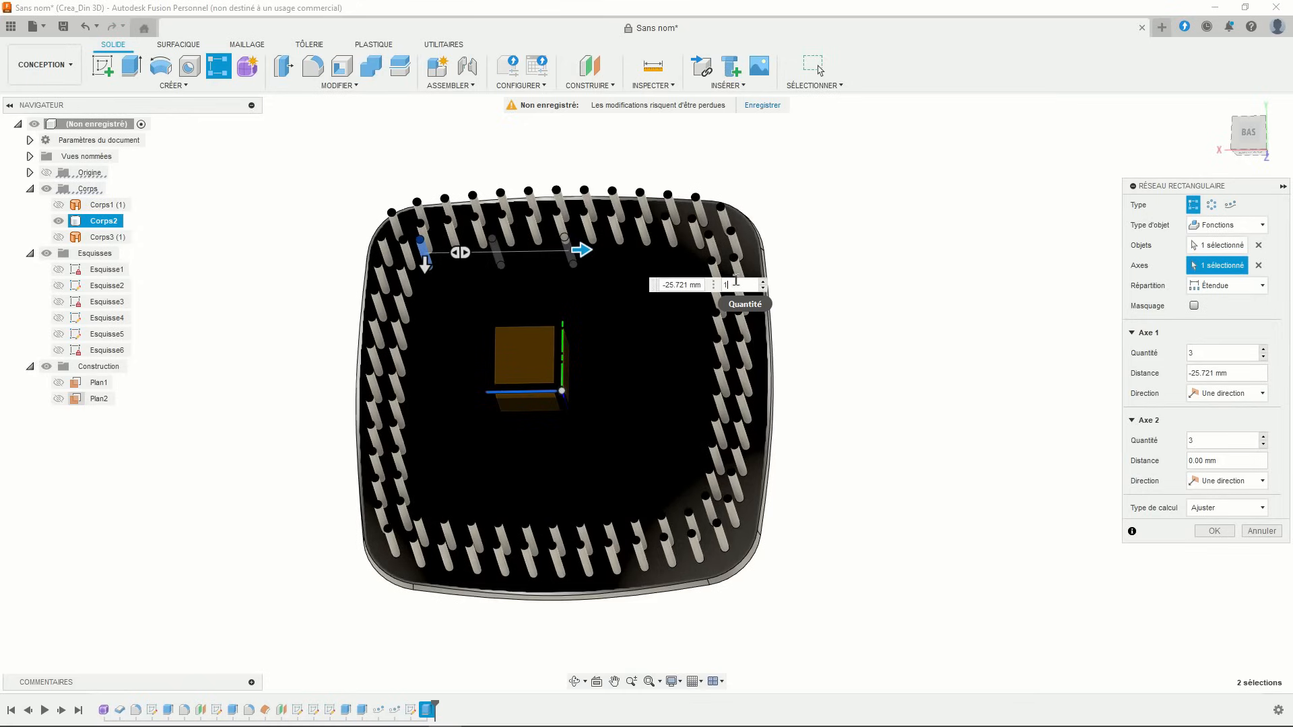
pyautogui.write('1')
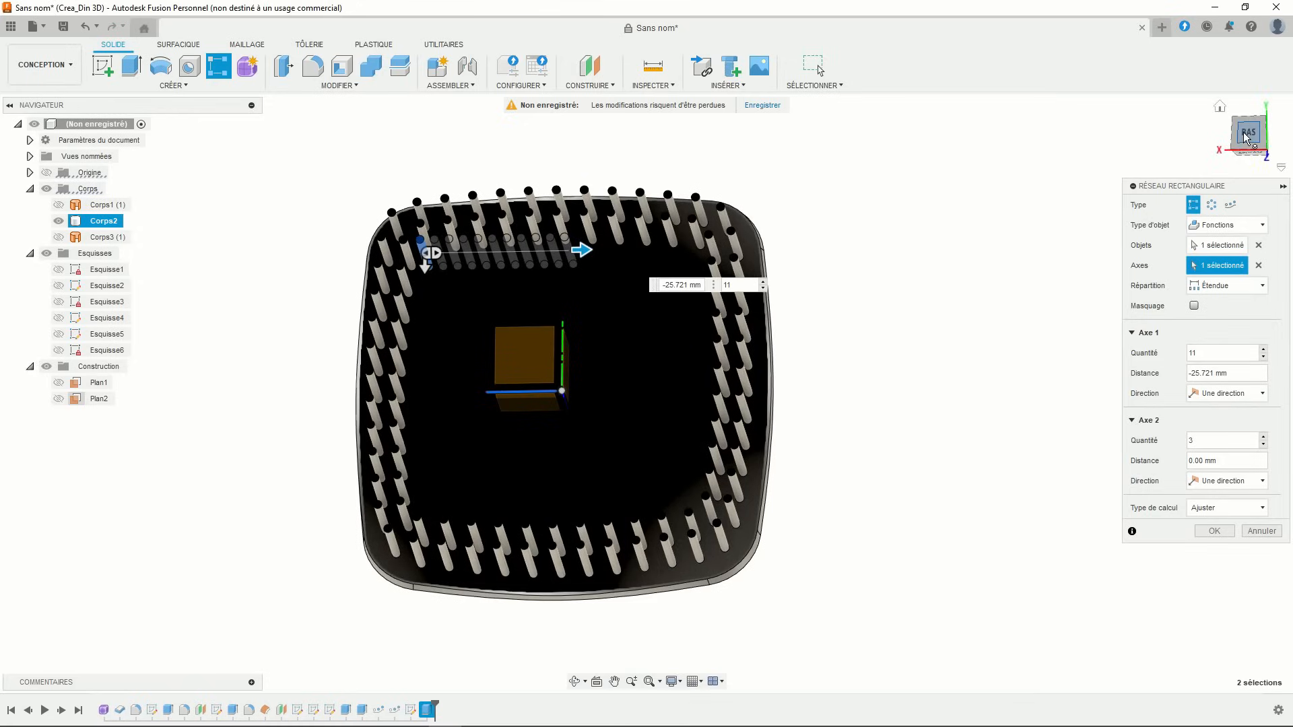
# - Space the first direction -48.4 mm and add a second direction of 11 copies at 48.4 mm
pyautogui.click(1247, 138)
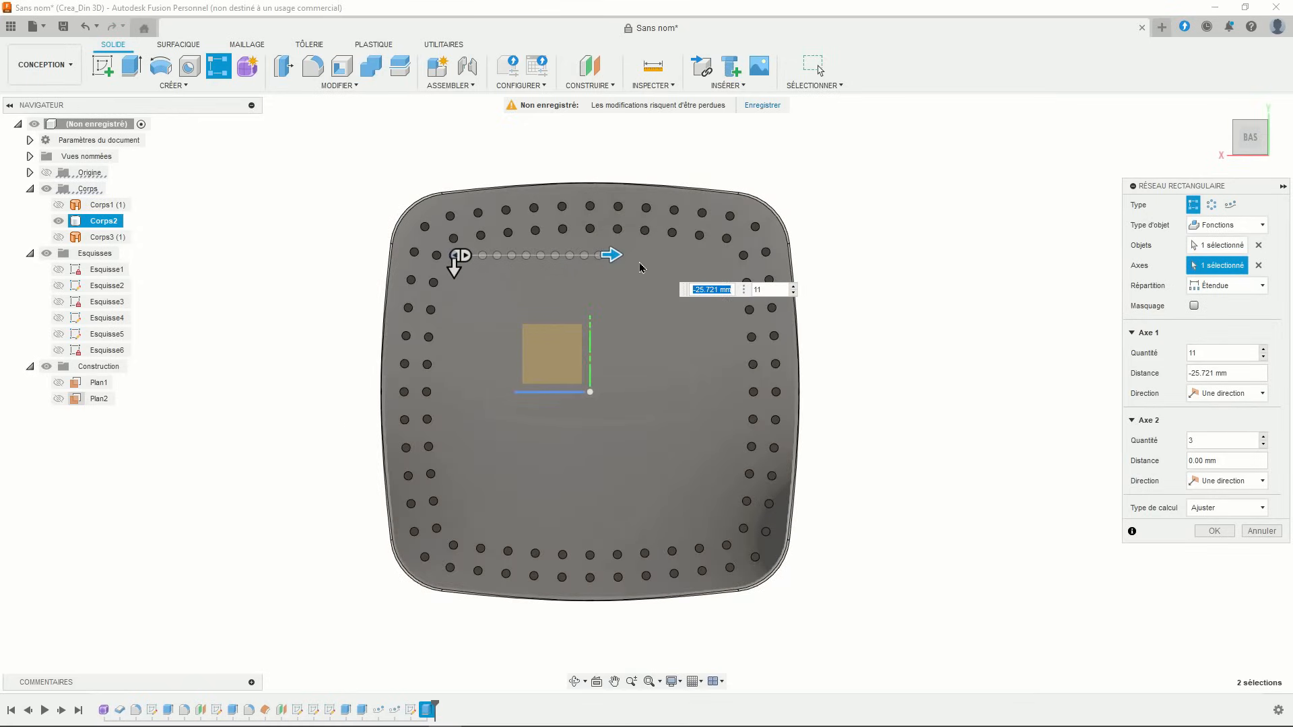
pyautogui.moveTo(609, 257); pyautogui.dragTo(739, 257)
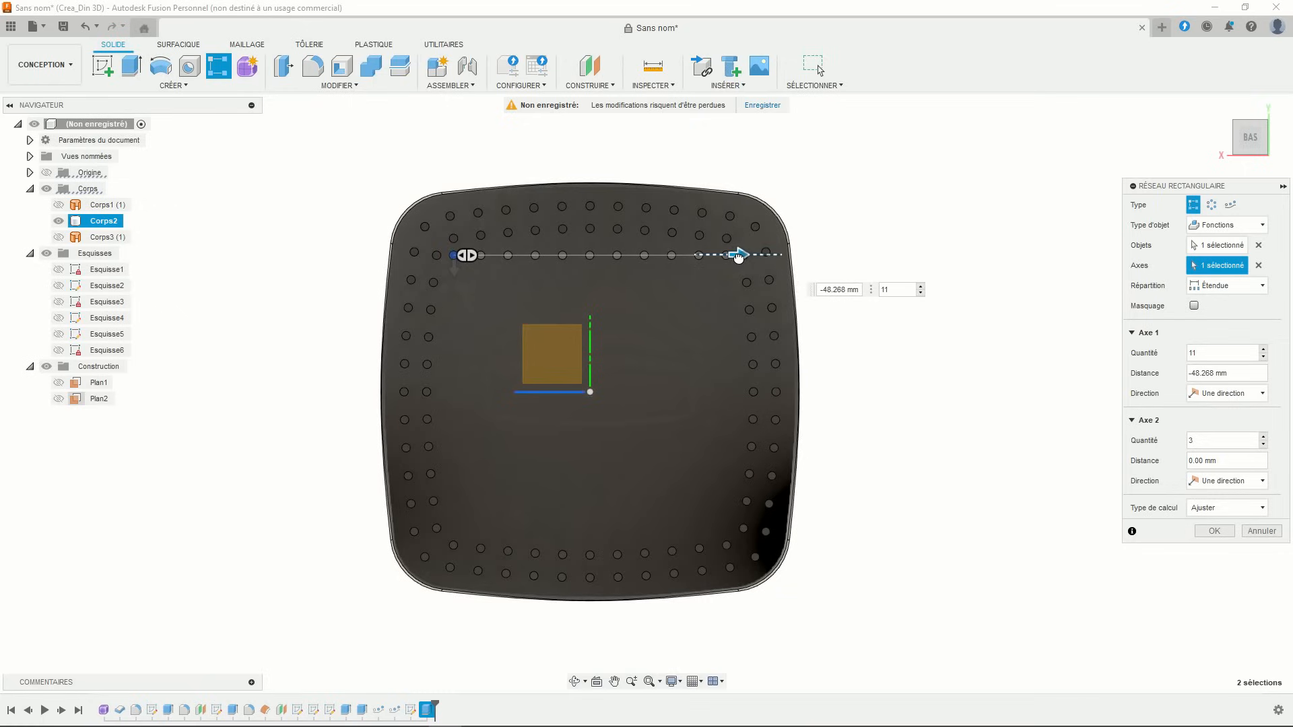
pyautogui.moveTo(739, 256); pyautogui.dragTo(739, 256)
pyautogui.write('-4')
pyautogui.press('Tab')
pyautogui.moveTo(454, 270); pyautogui.dragTo(469, 491)
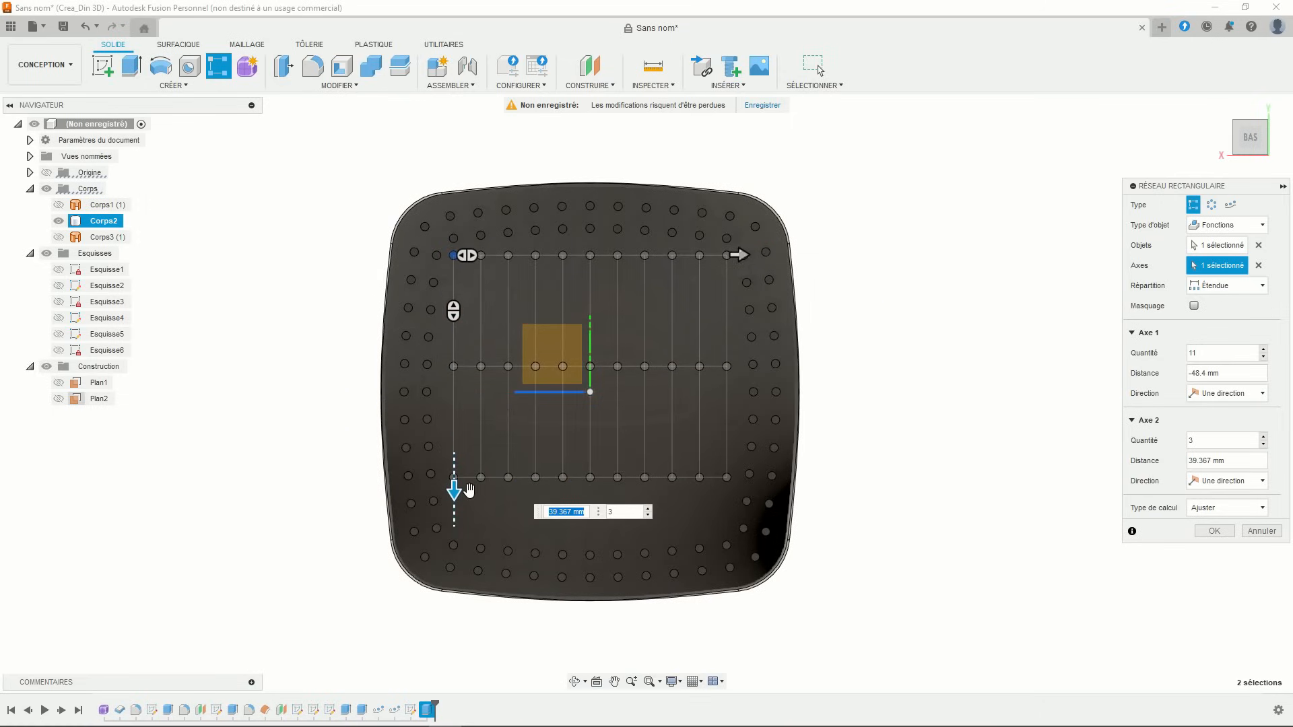
pyautogui.write('48.4')
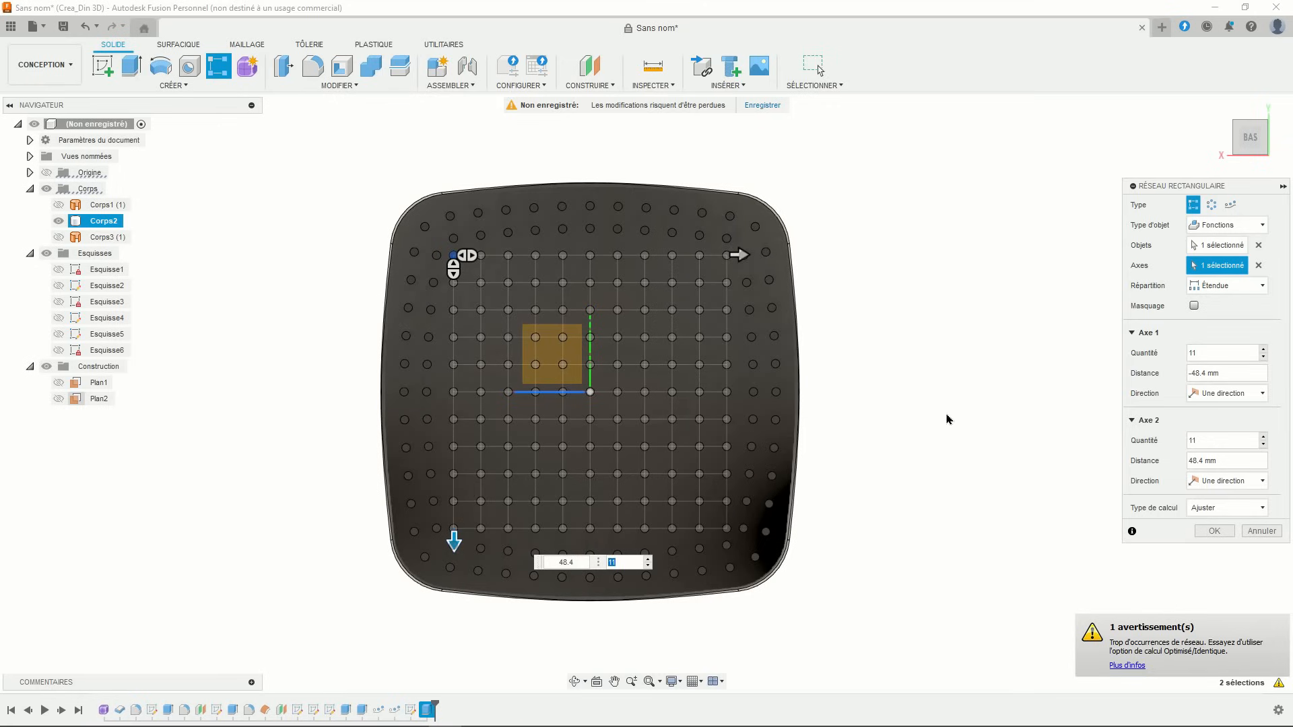
pyautogui.scroll(1, 864, 436)
pyautogui.moveTo(866, 423); pyautogui.dragTo(891, 397, button='middle')
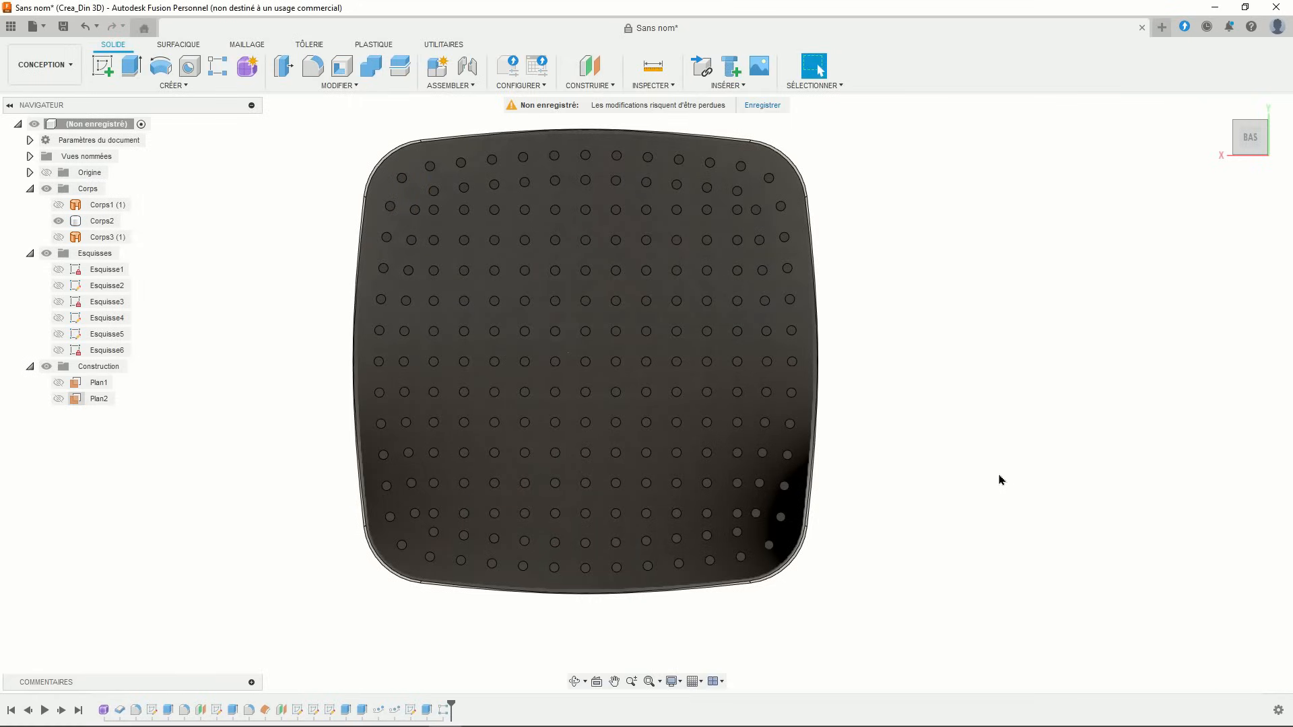
# - Reframe to a raised front view and make the Corps3 (1) plate visible
pyautogui.scroll(-3, 961, 468)
pyautogui.moveTo(962, 468); pyautogui.dragTo(868, 424, button='middle')
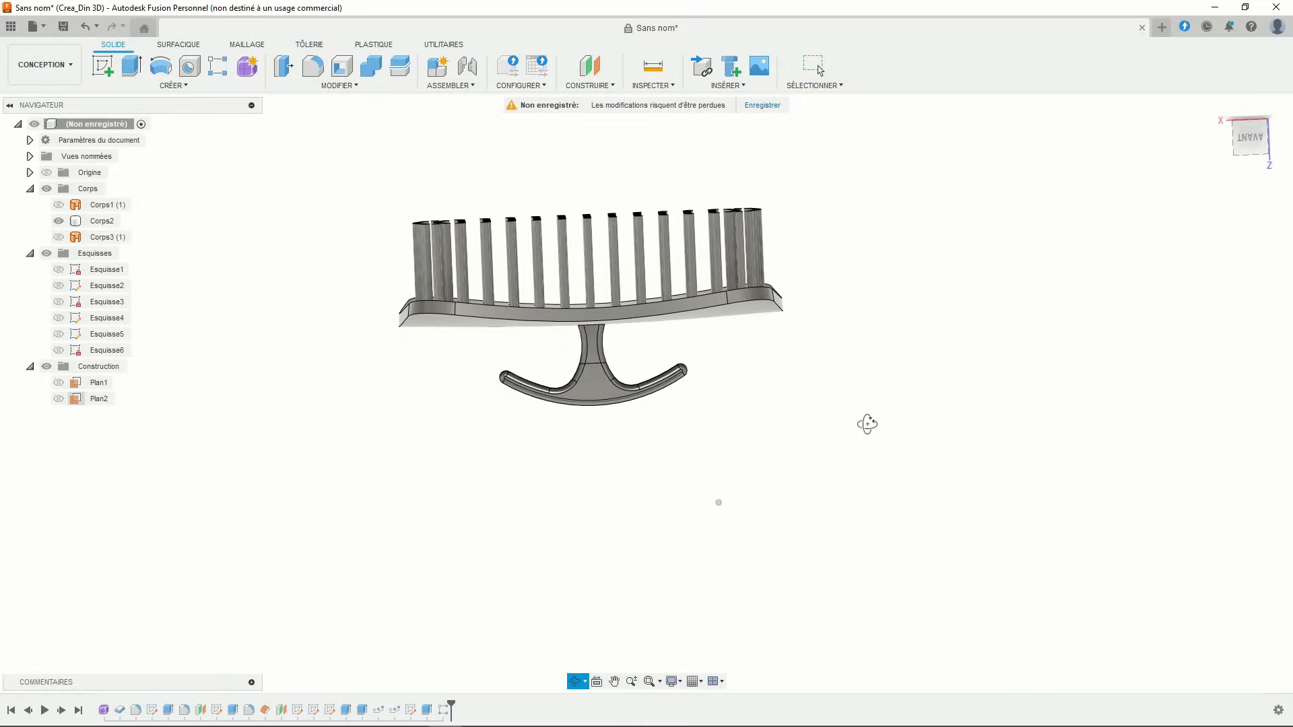
pyautogui.click(1250, 138)
pyautogui.moveTo(949, 223); pyautogui.dragTo(936, 300, button='middle')
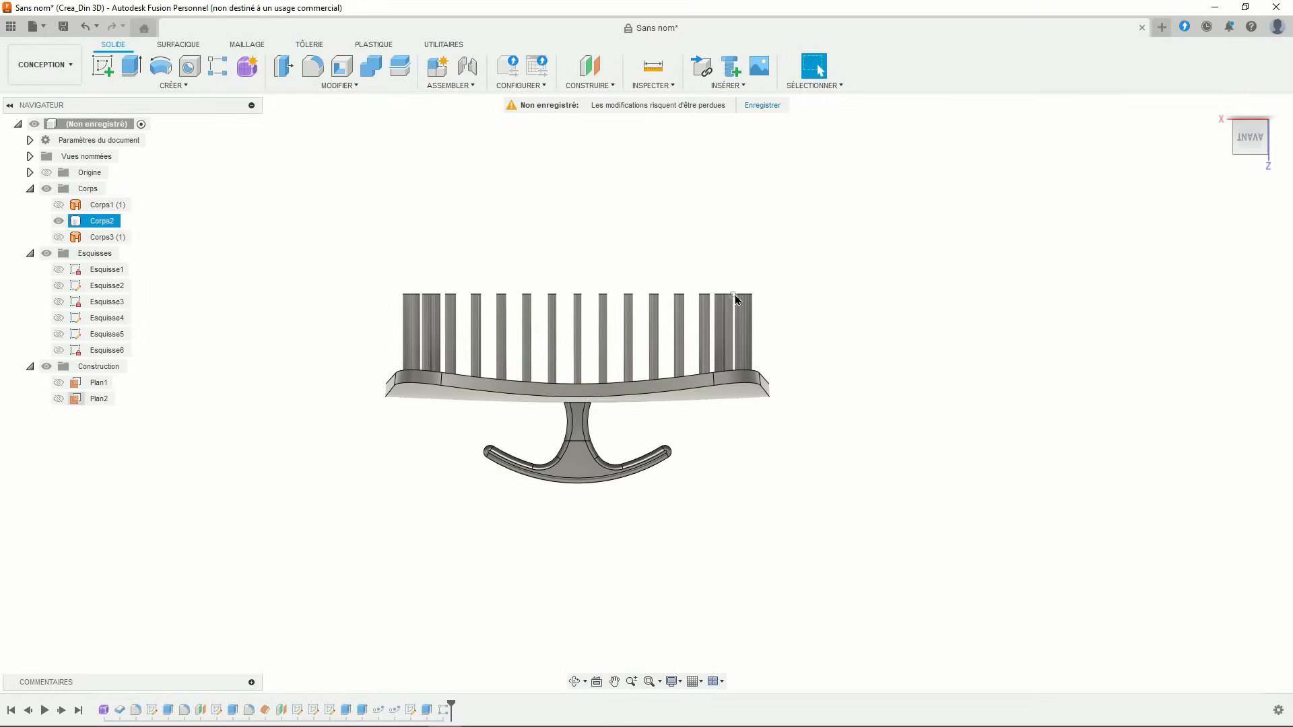
pyautogui.moveTo(820, 312)
pyautogui.keyDown('shift'); pyautogui.mouseDown(button='middle')
pyautogui.moveTo(802, 346)
pyautogui.moveTo(812, 323)
pyautogui.moveTo(840, 320)
pyautogui.moveTo(837, 288)
pyautogui.moveTo(817, 277)
pyautogui.moveTo(851, 227)
pyautogui.moveTo(854, 240)
pyautogui.moveTo(860, 193)
pyautogui.mouseUp(button='middle'); pyautogui.keyUp('shift')
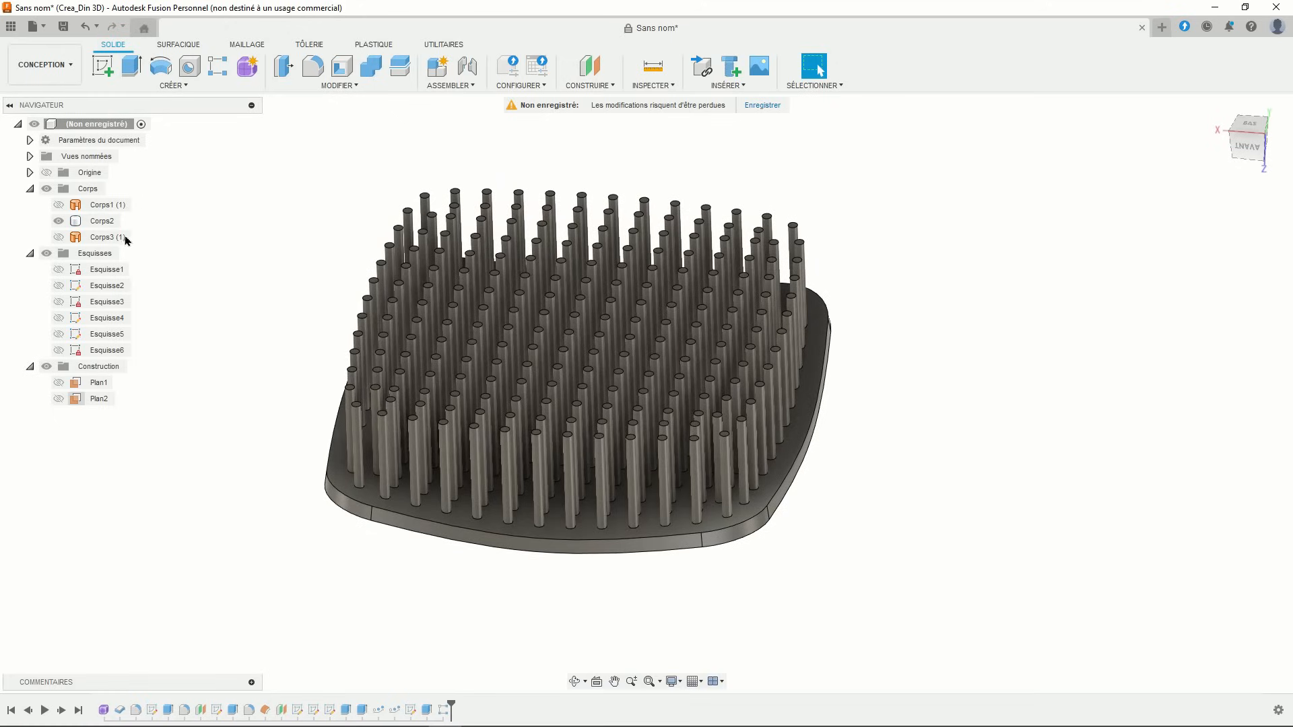
pyautogui.click(60, 241)
pyautogui.click(58, 238)
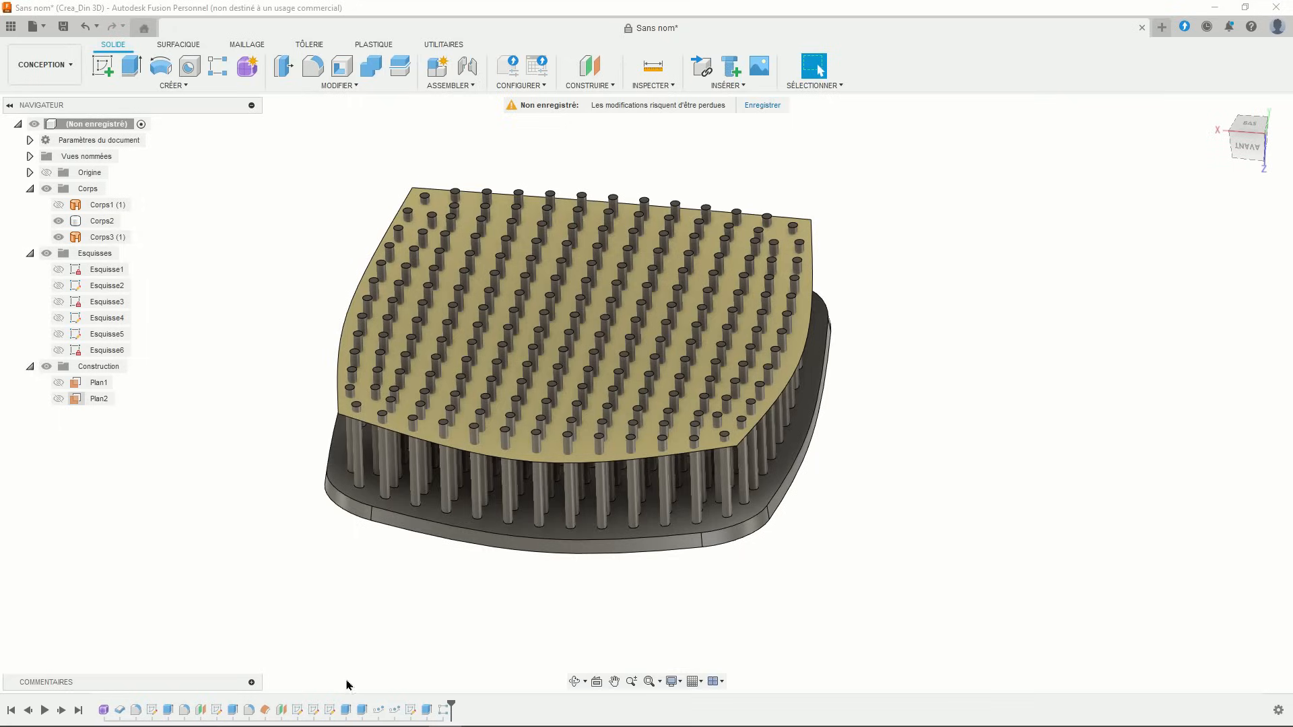
# - Edit the edge pin extrusion to start from the tan plate's face
pyautogui.doubleClick(346, 710)
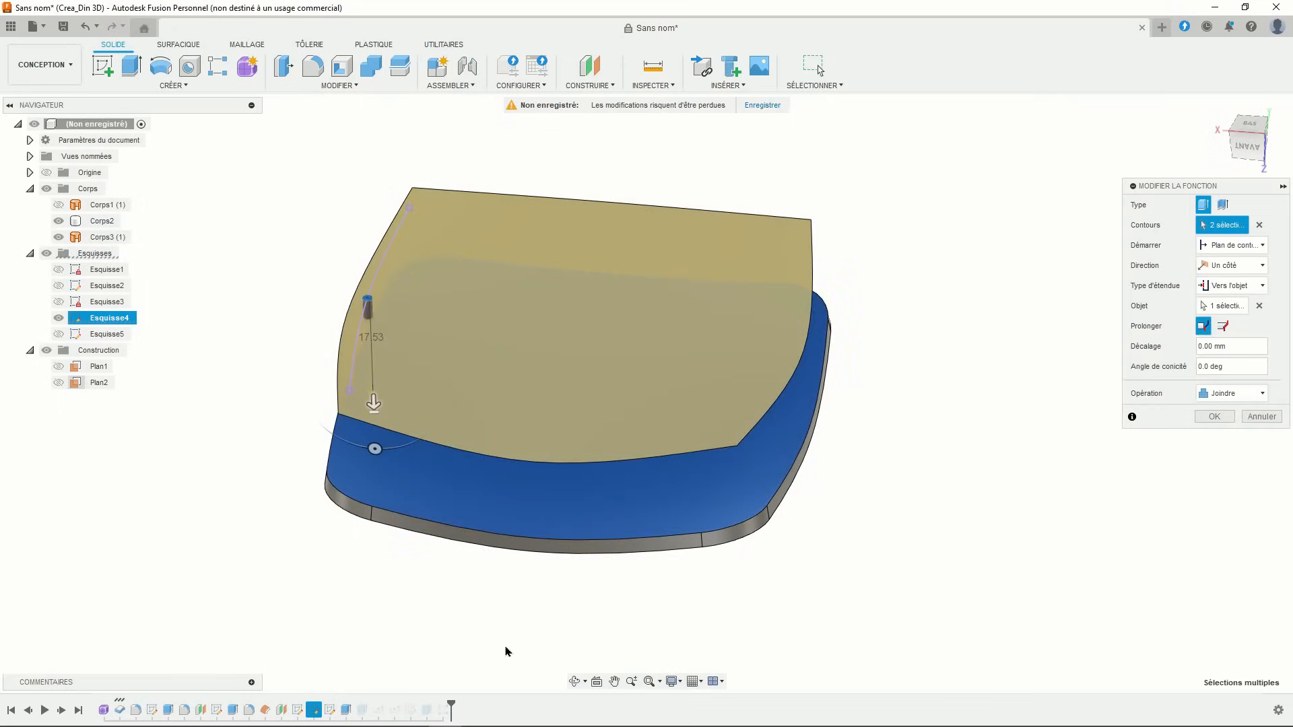
pyautogui.click(1227, 246)
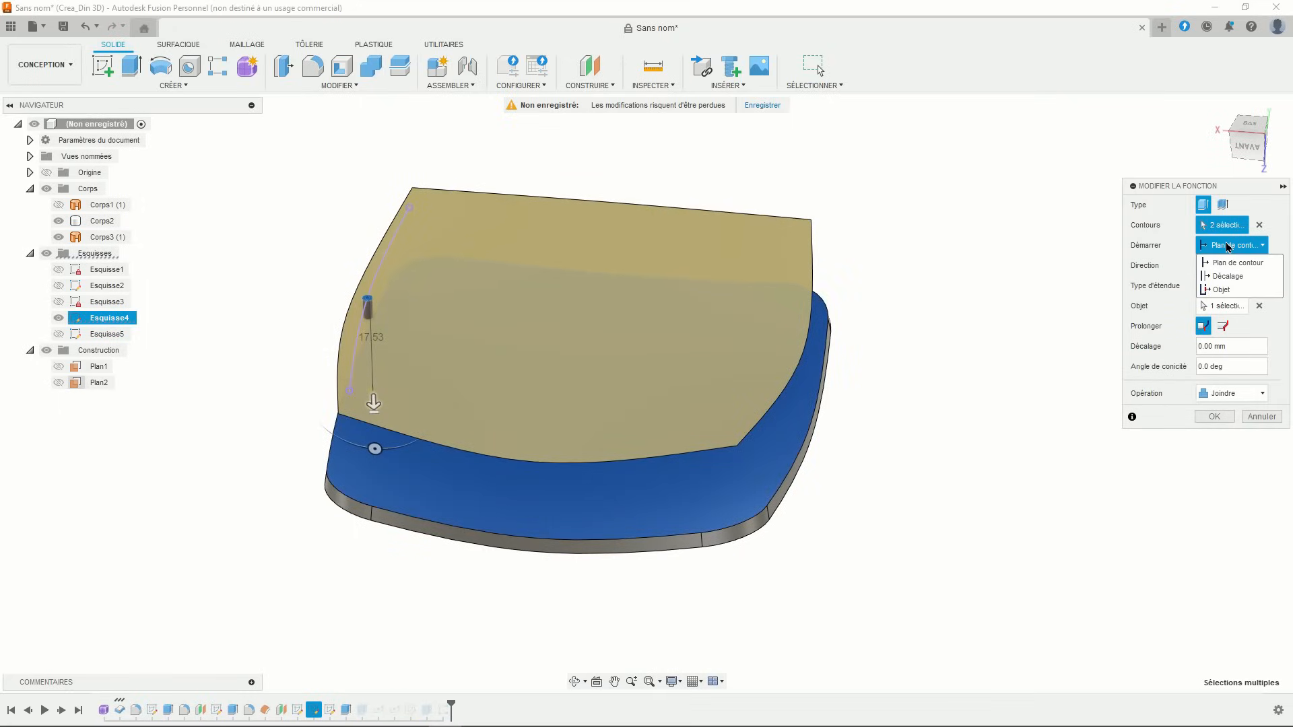
pyautogui.click(1221, 289)
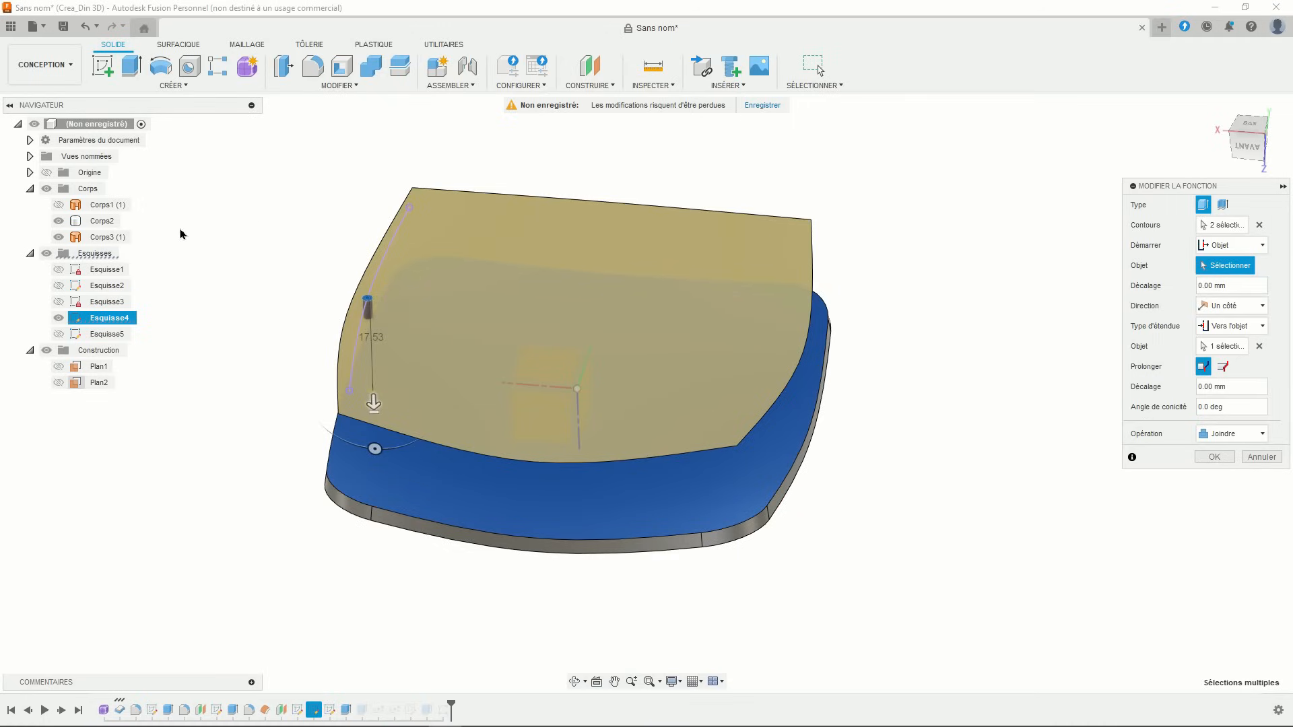
pyautogui.click(341, 353)
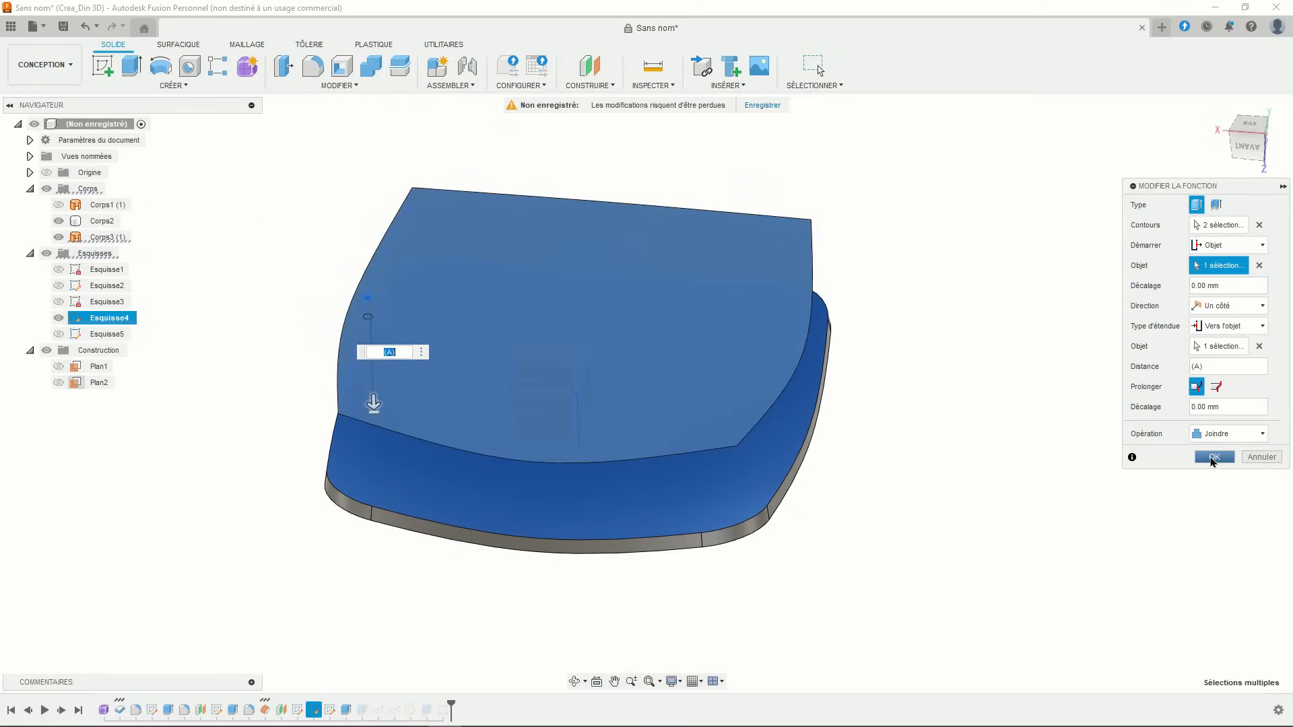
pyautogui.click(1213, 458)
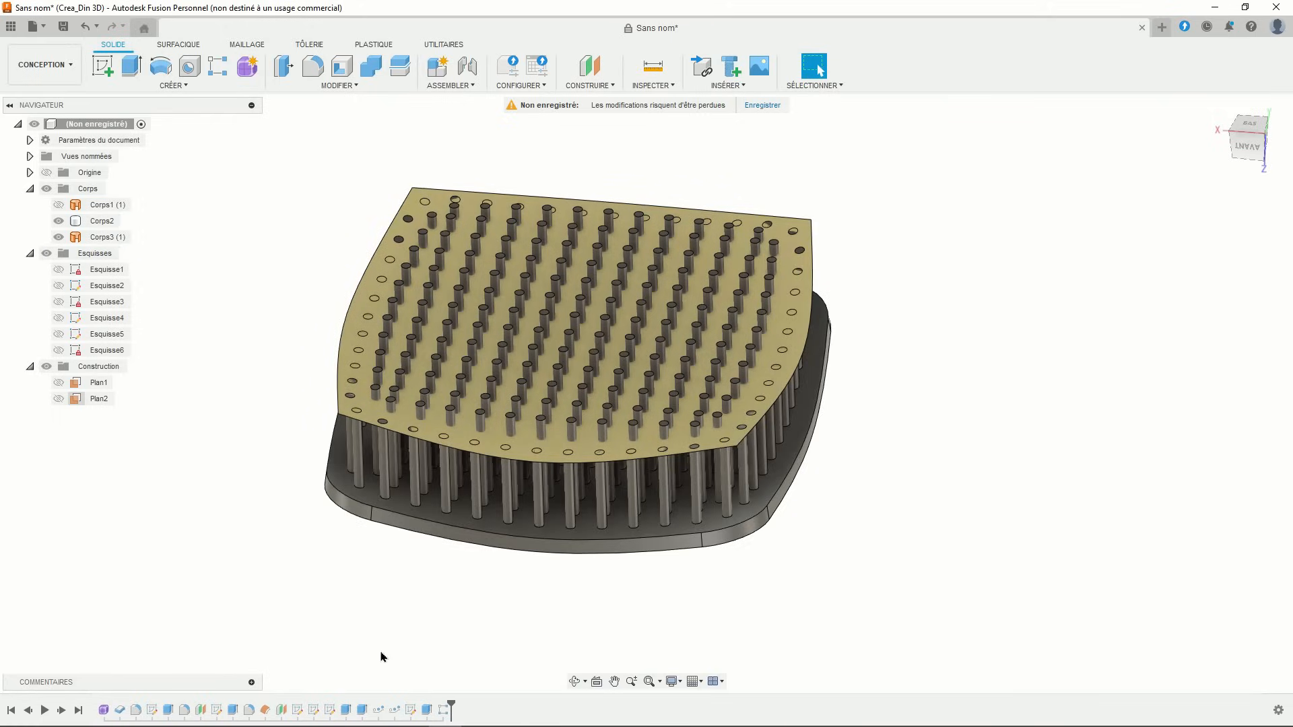
# - Edit the Esquisse5 pin extrusion so it starts from the plate's top face
pyautogui.doubleClick(378, 709)
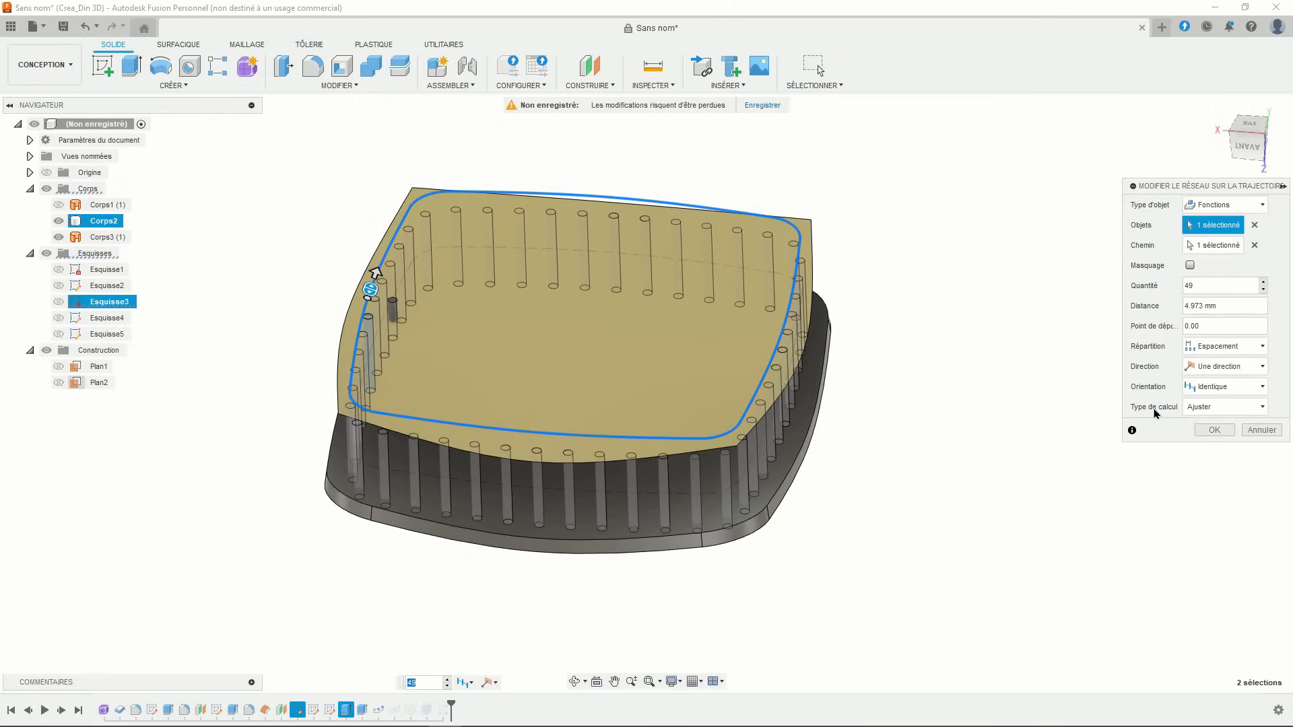
pyautogui.click(1243, 431)
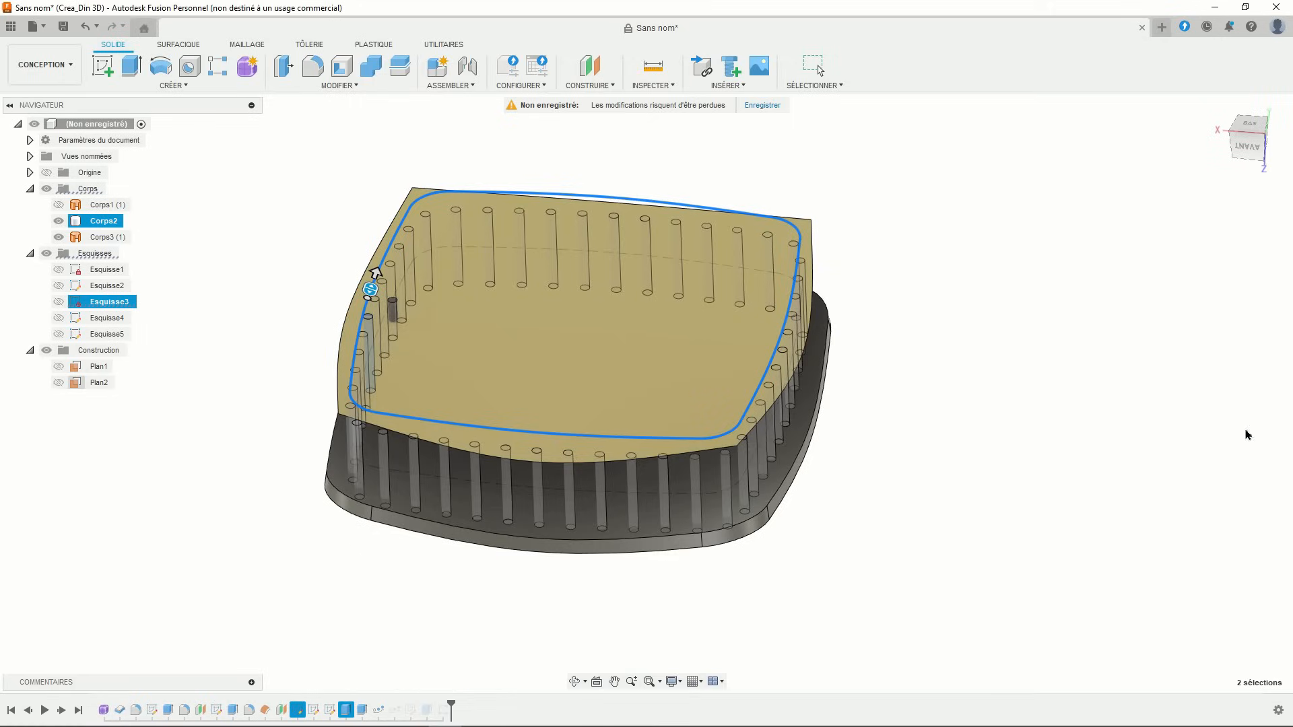
pyautogui.doubleClick(362, 710)
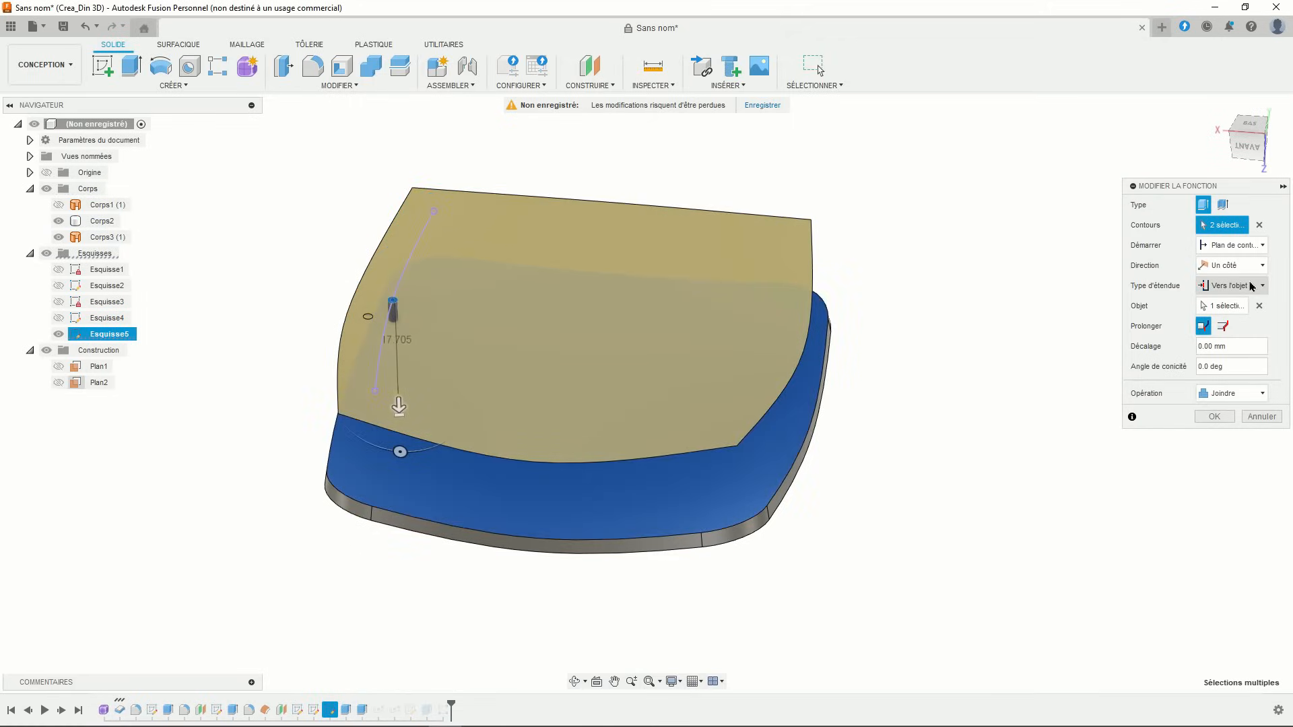
pyautogui.click(1233, 245)
pyautogui.click(1224, 286)
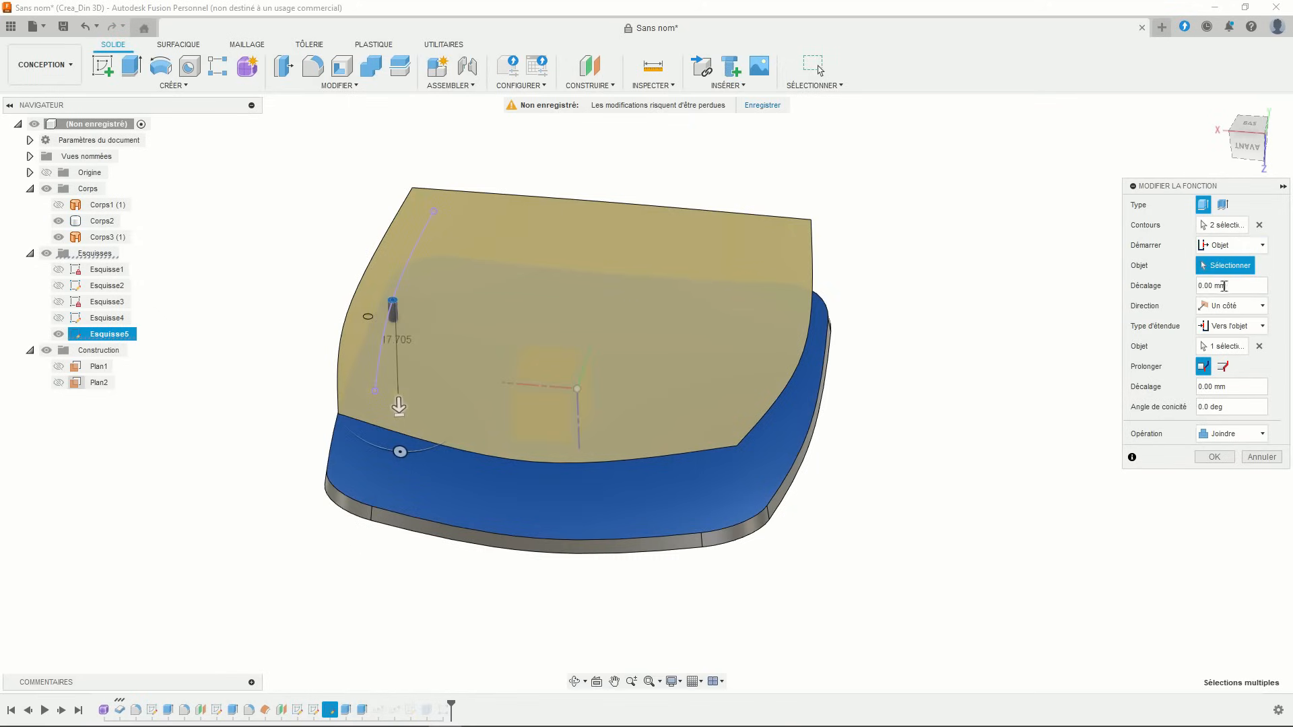
pyautogui.click(806, 236)
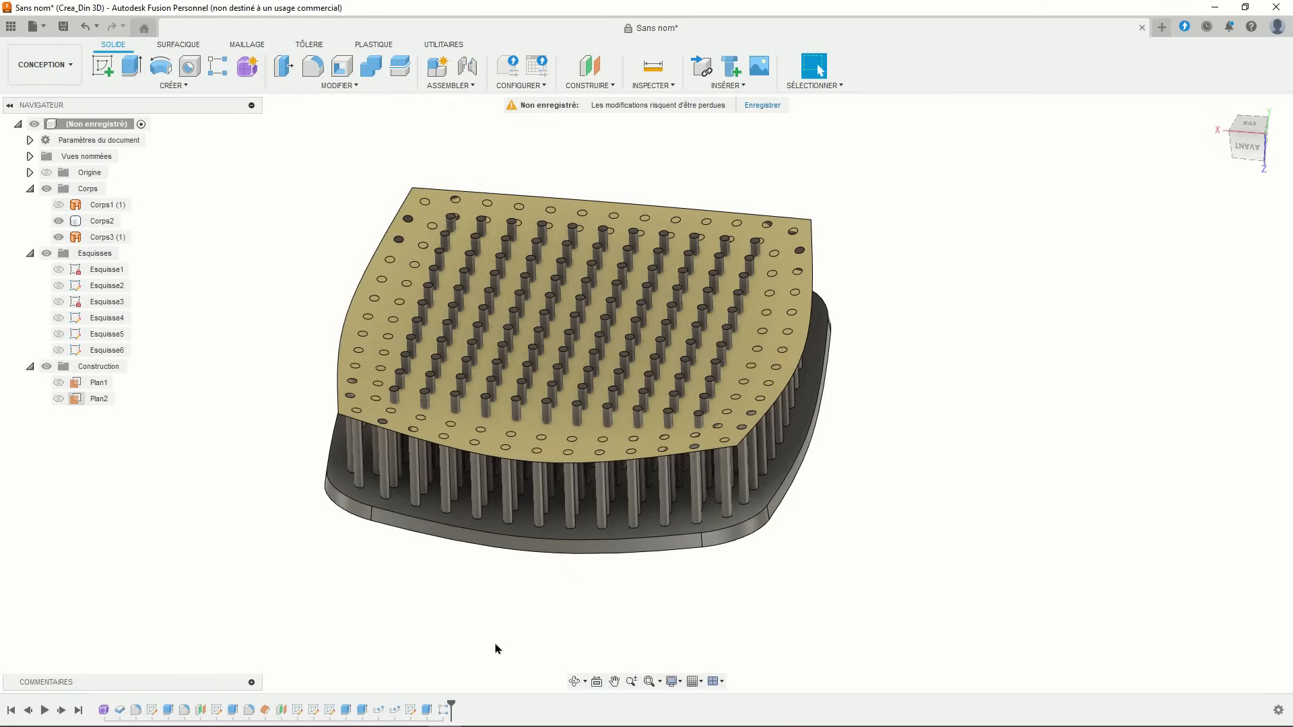
# - Edit the Esquisse6 grid pin extrusion to start from the plate face
pyautogui.doubleClick(424, 711)
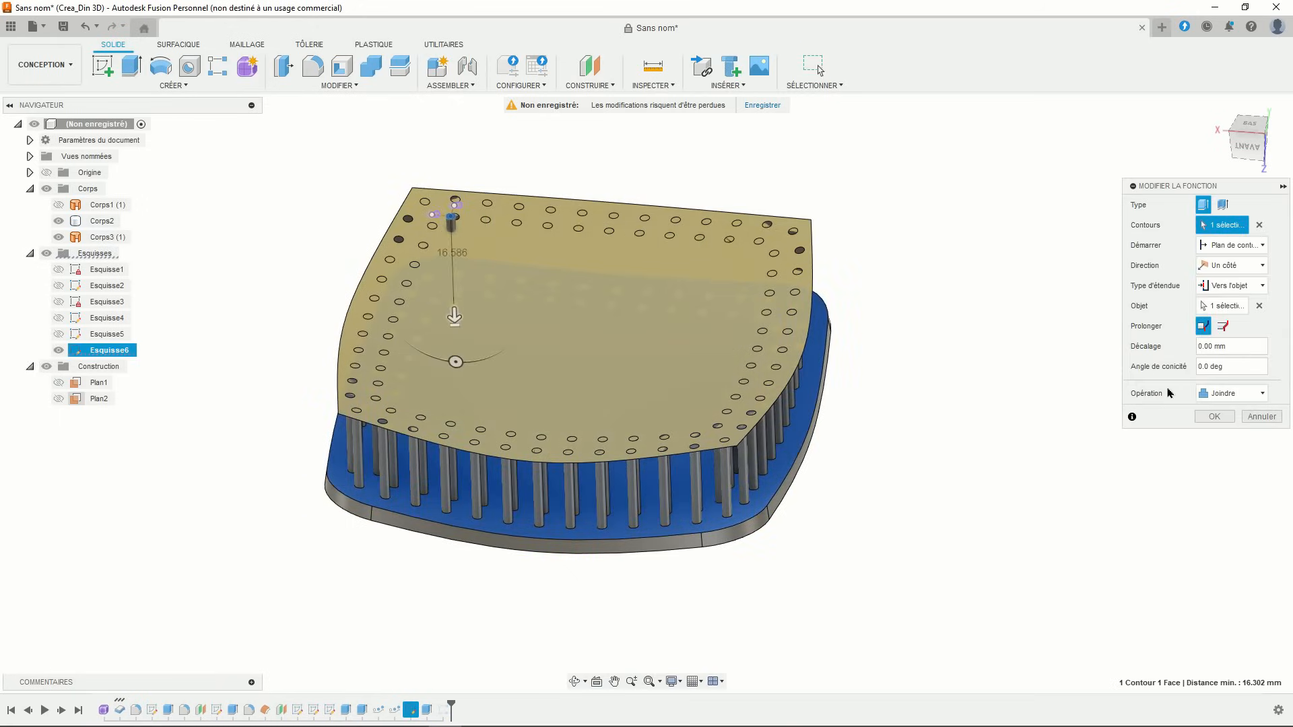
pyautogui.click(1232, 246)
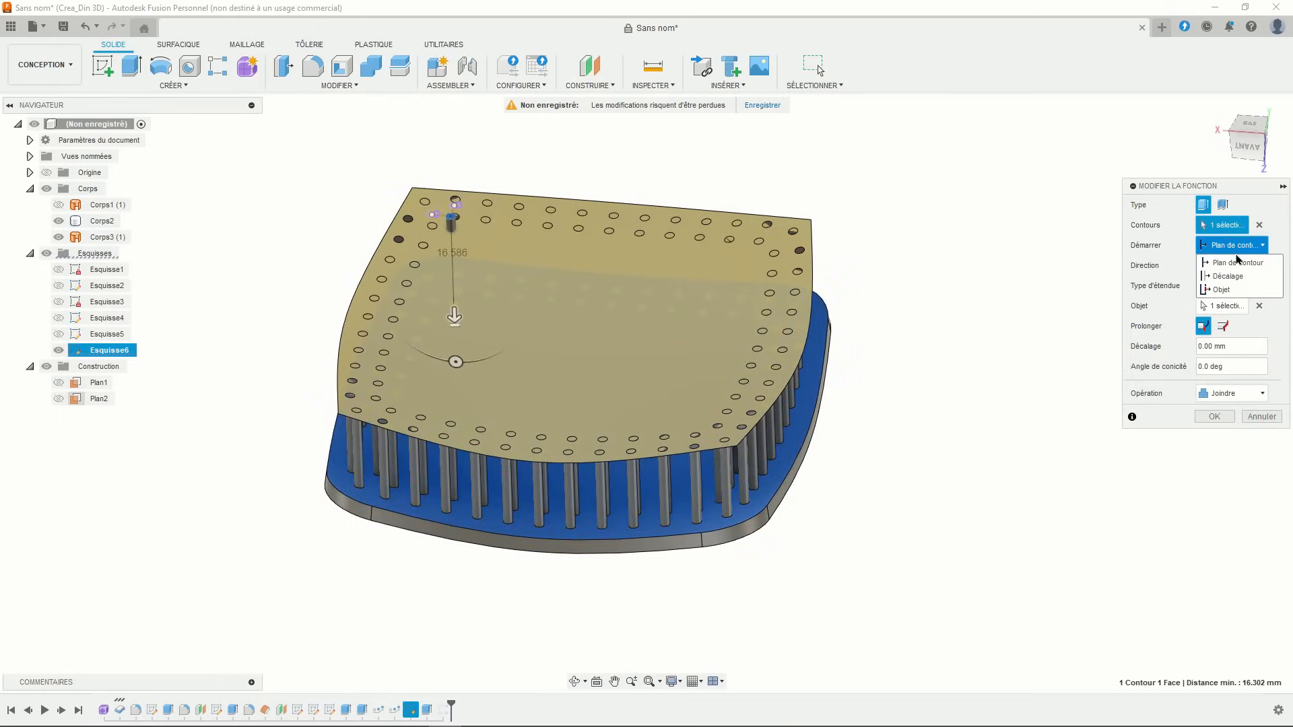
pyautogui.click(1227, 291)
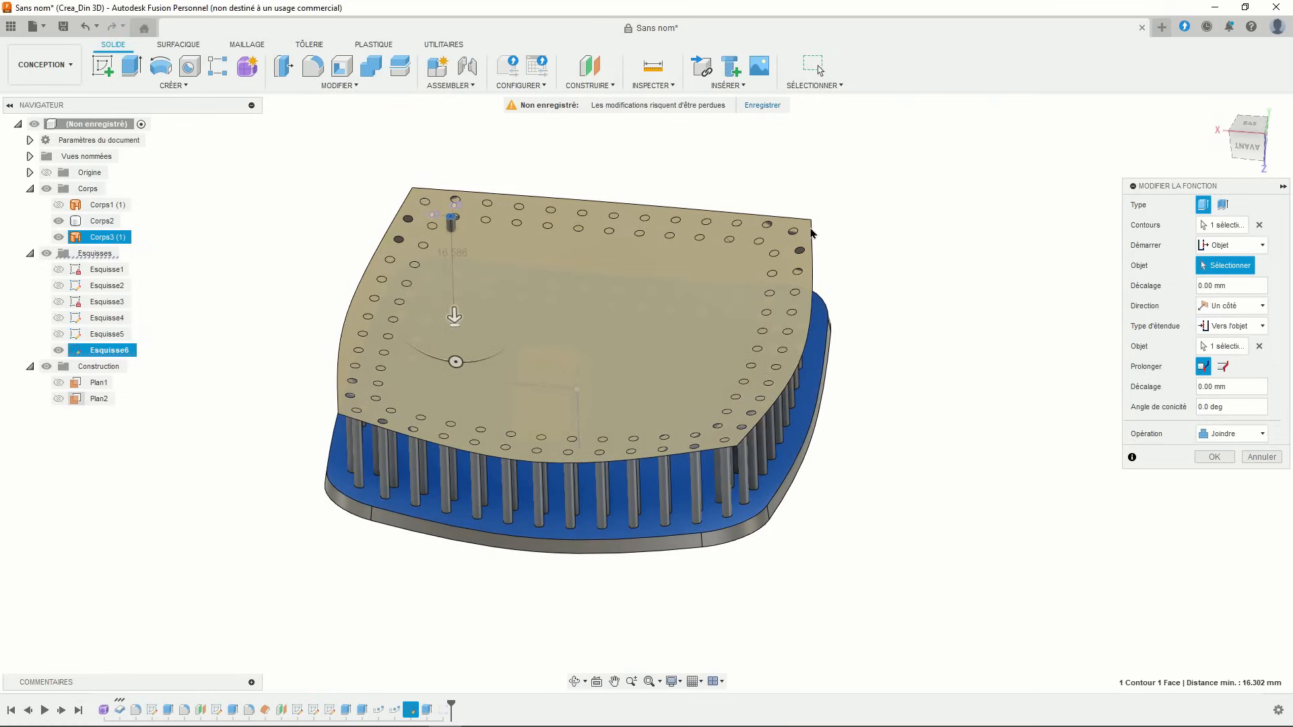
pyautogui.click(811, 233)
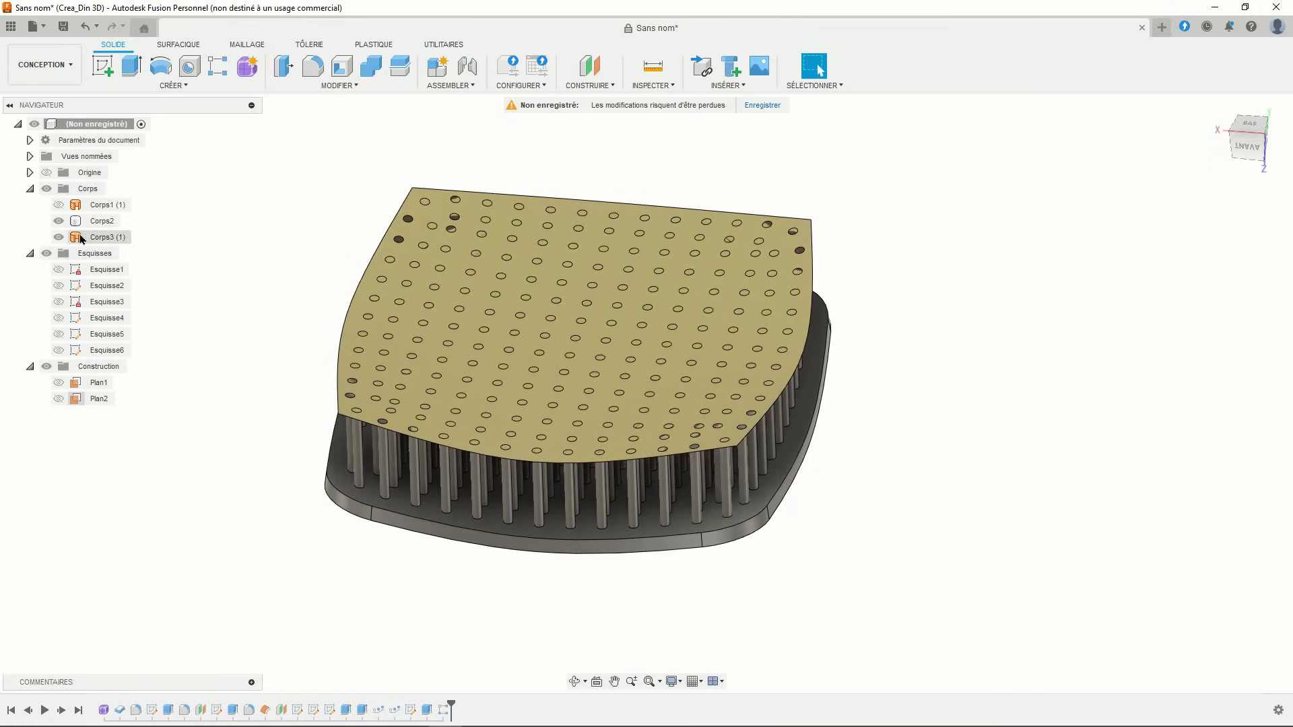
# - Hide Corps3 (1) and orbit to view the brush top and arched handle
pyautogui.click(58, 237)
pyautogui.moveTo(471, 451)
pyautogui.keyDown('shift'); pyautogui.mouseDown(button='middle')
pyautogui.moveTo(480, 358)
pyautogui.moveTo(543, 362)
pyautogui.moveTo(550, 446)
pyautogui.moveTo(640, 493)
pyautogui.moveTo(564, 126)
pyautogui.mouseUp(button='middle'); pyautogui.keyUp('shift')
pyautogui.moveTo(653, 239)
pyautogui.keyDown('shift'); pyautogui.mouseDown(button='middle')
pyautogui.moveTo(717, 309)
pyautogui.moveTo(708, 211)
pyautogui.moveTo(770, 196)
pyautogui.mouseUp(button='middle'); pyautogui.keyUp('shift')
pyautogui.moveTo(668, 211); pyautogui.dragTo(708, 188, button='middle')
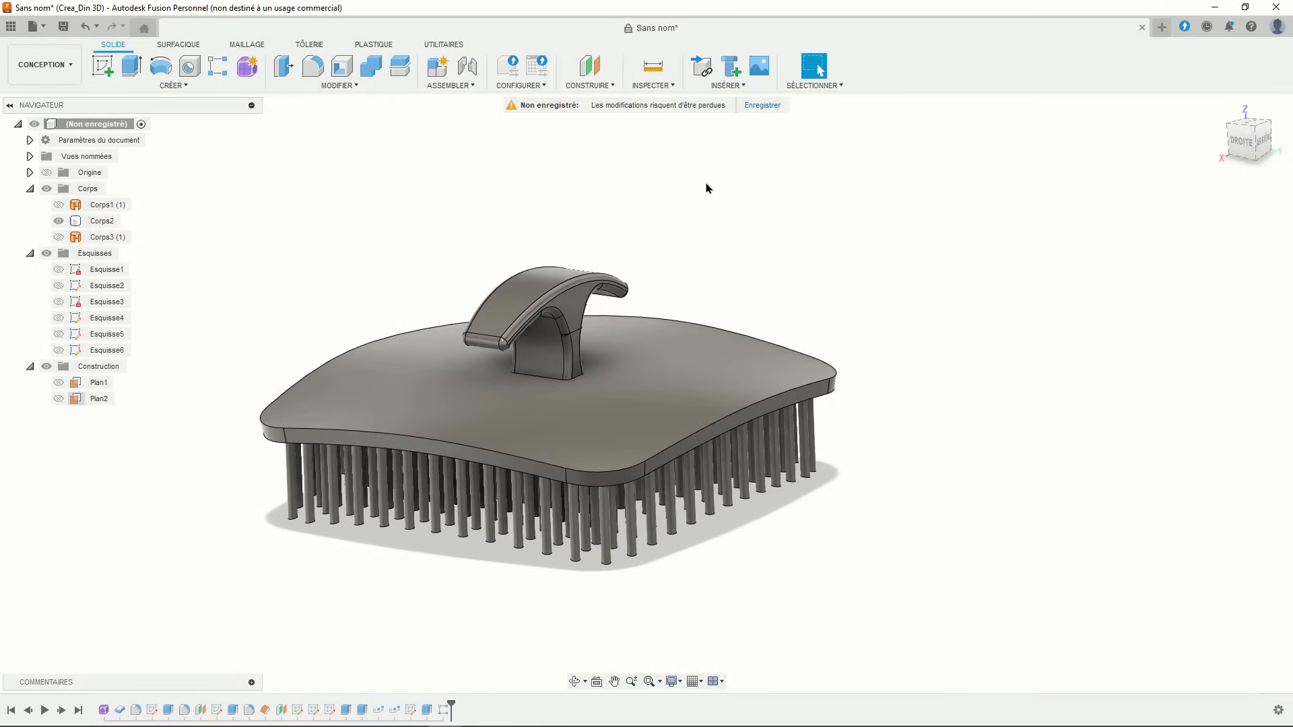
# - Fillet the plate's top and bottom edge loops at 1 mm
pyautogui.click(312, 66)
pyautogui.scroll(2, 517, 372)
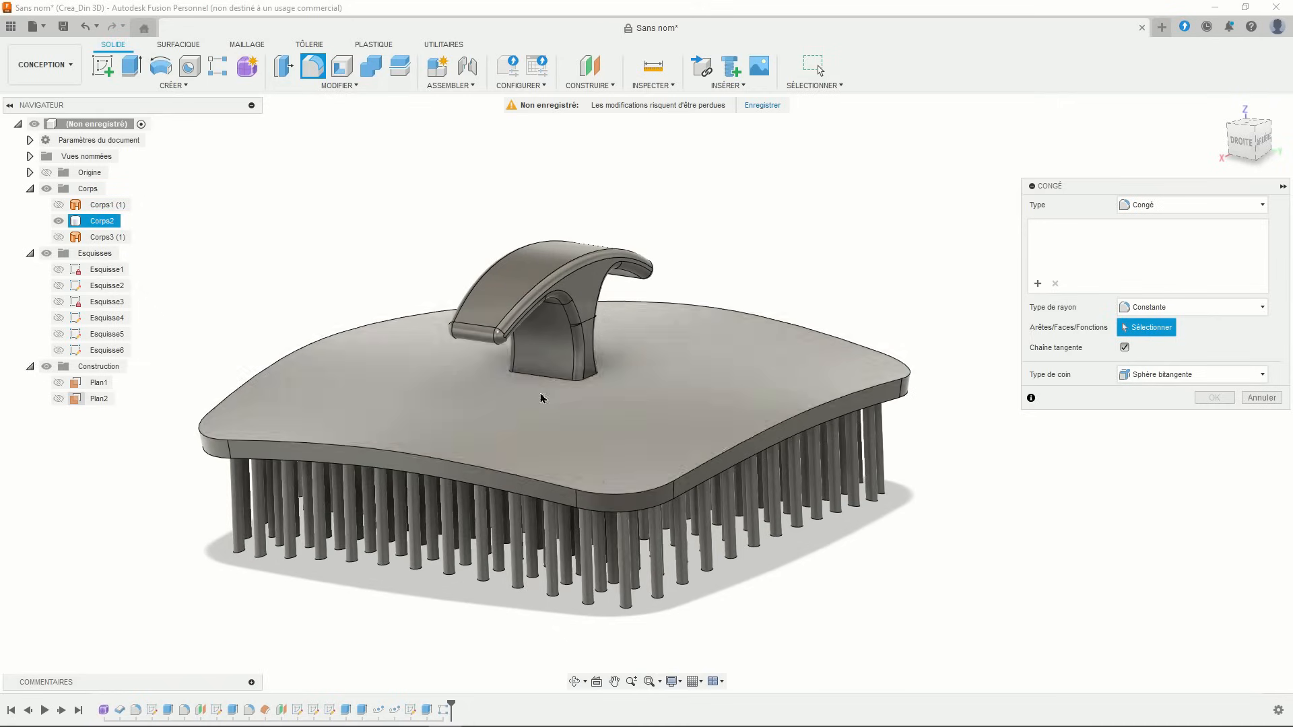
pyautogui.click(606, 501)
pyautogui.click(604, 489)
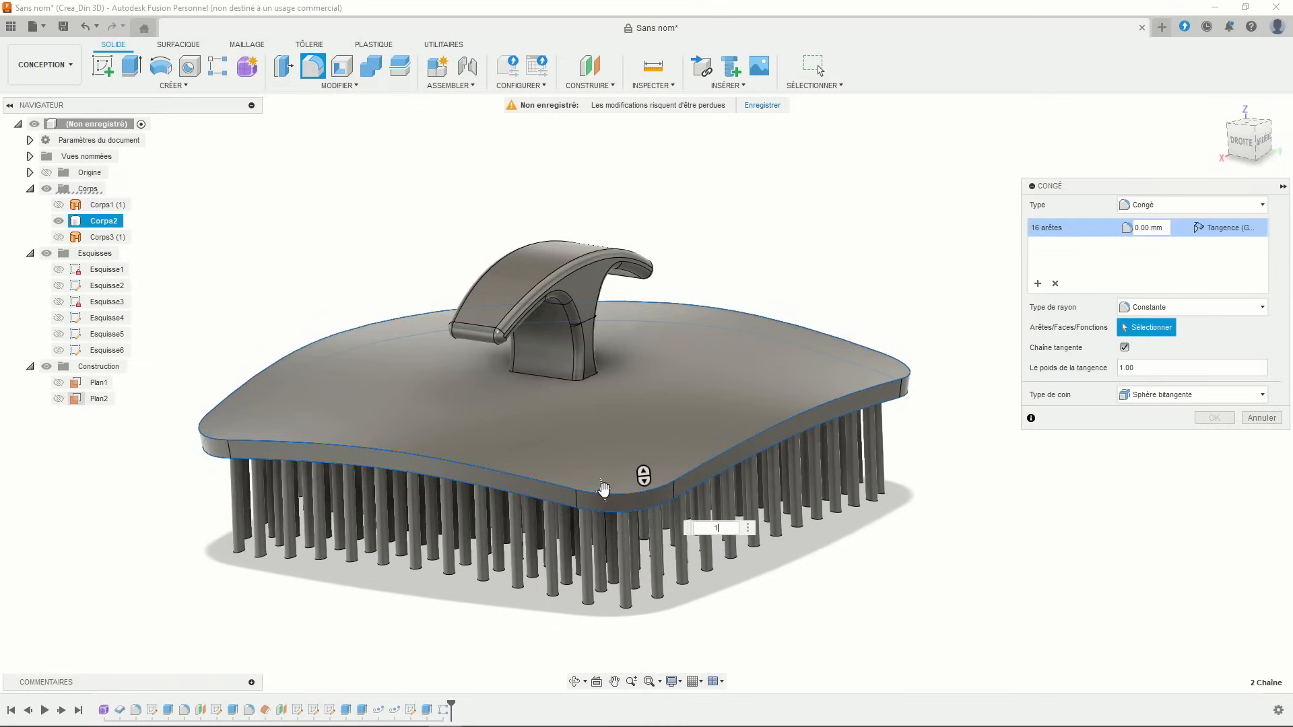
pyautogui.press('Return')
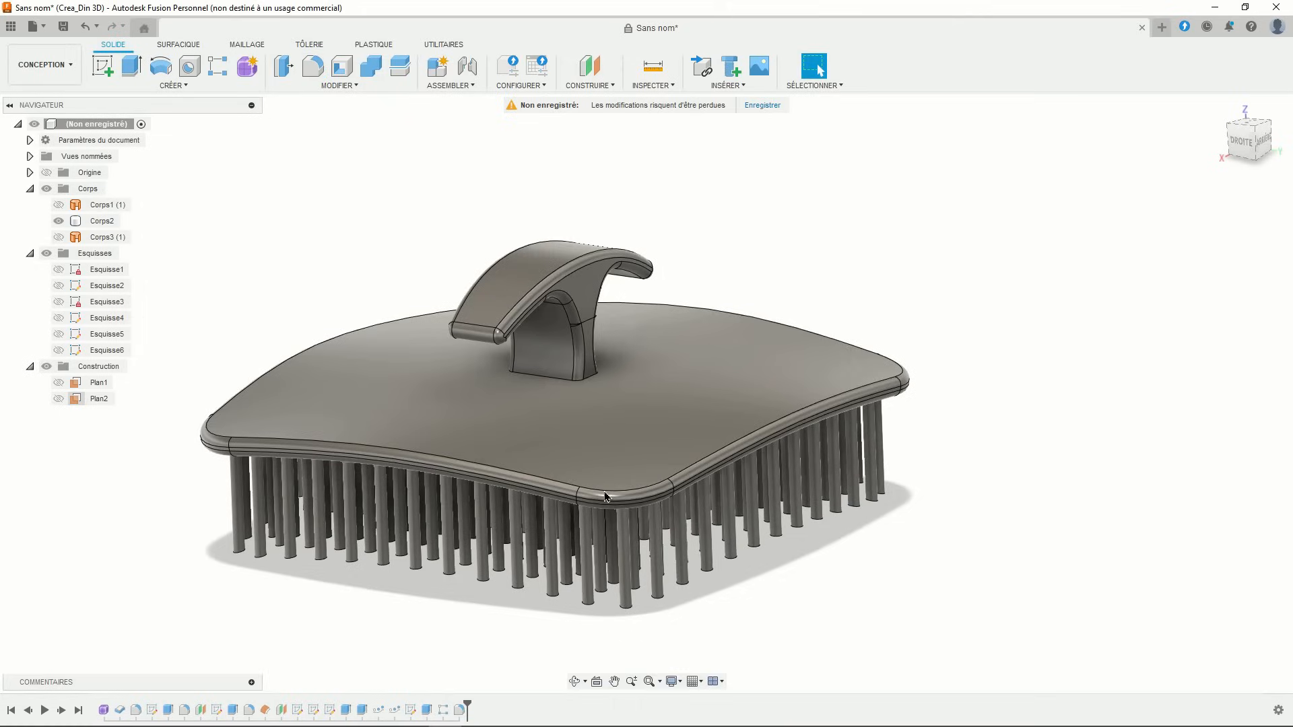
pyautogui.scroll(-2, 736, 456)
pyautogui.click(673, 682)
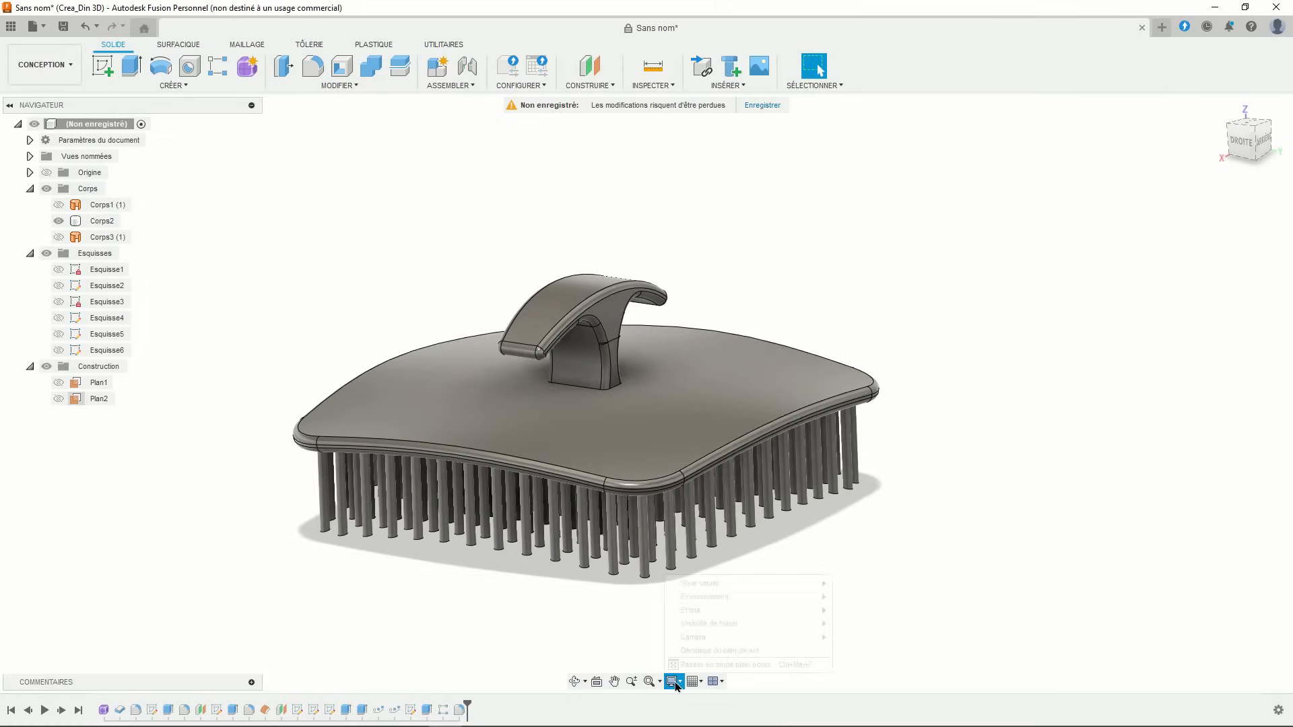
# - Set the camera to Perspective and orbit to view the brush from above
pyautogui.moveTo(737, 638)
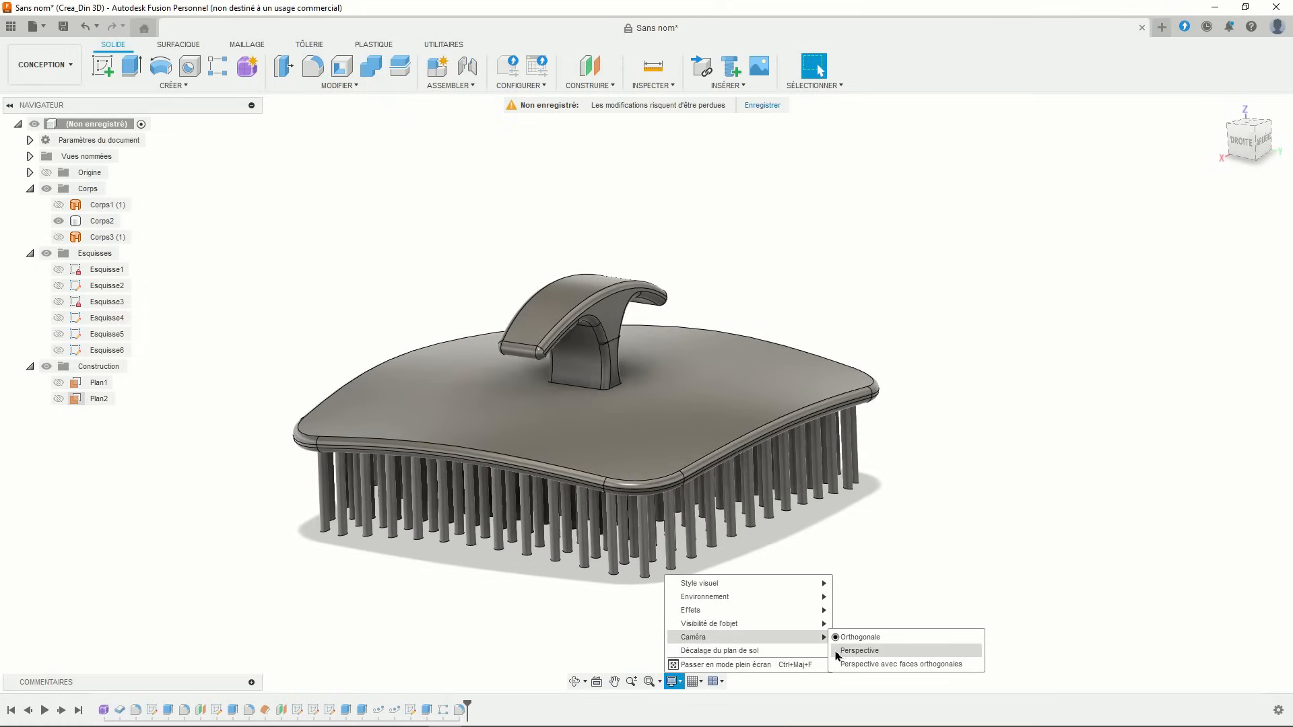
pyautogui.click(837, 651)
pyautogui.keyDown('shift'); pyautogui.moveTo(832, 581); pyautogui.dragTo(788, 471, button='middle'); pyautogui.keyUp('shift')
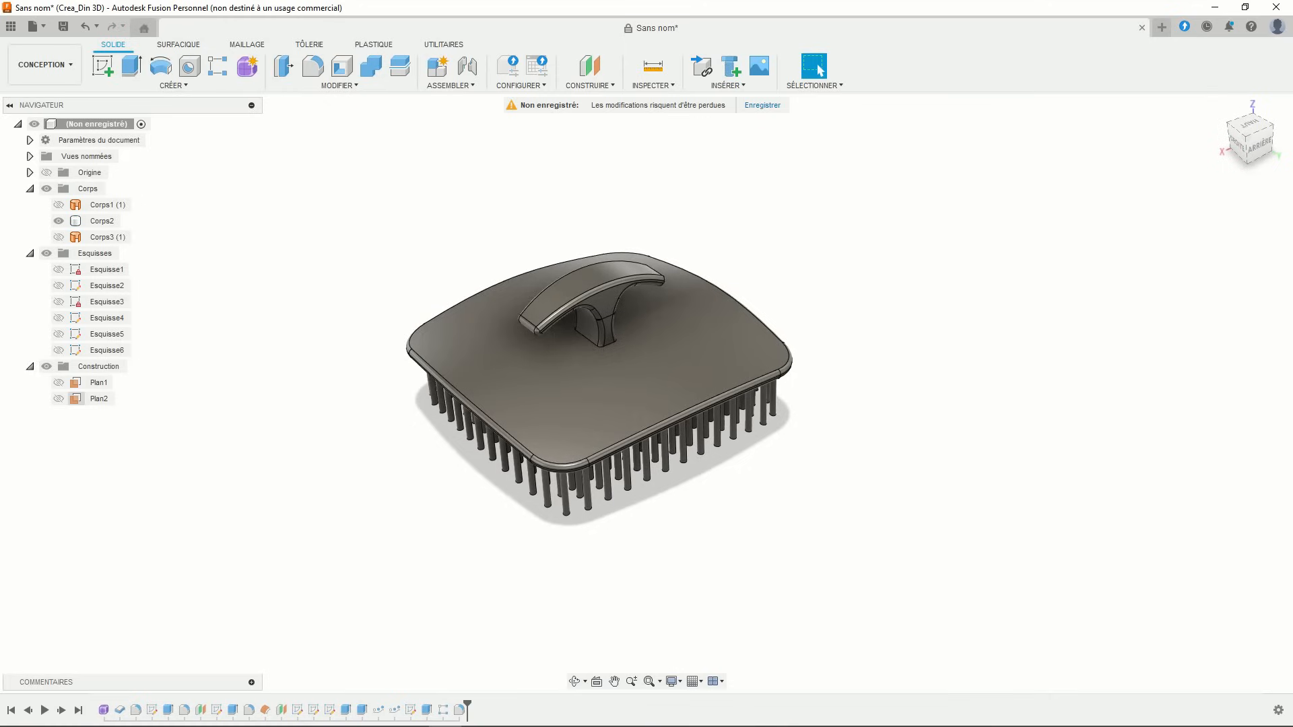
# - Apply the ABS (blanc) plastic appearance to the Corps2 body
pyautogui.rightClick(95, 225)
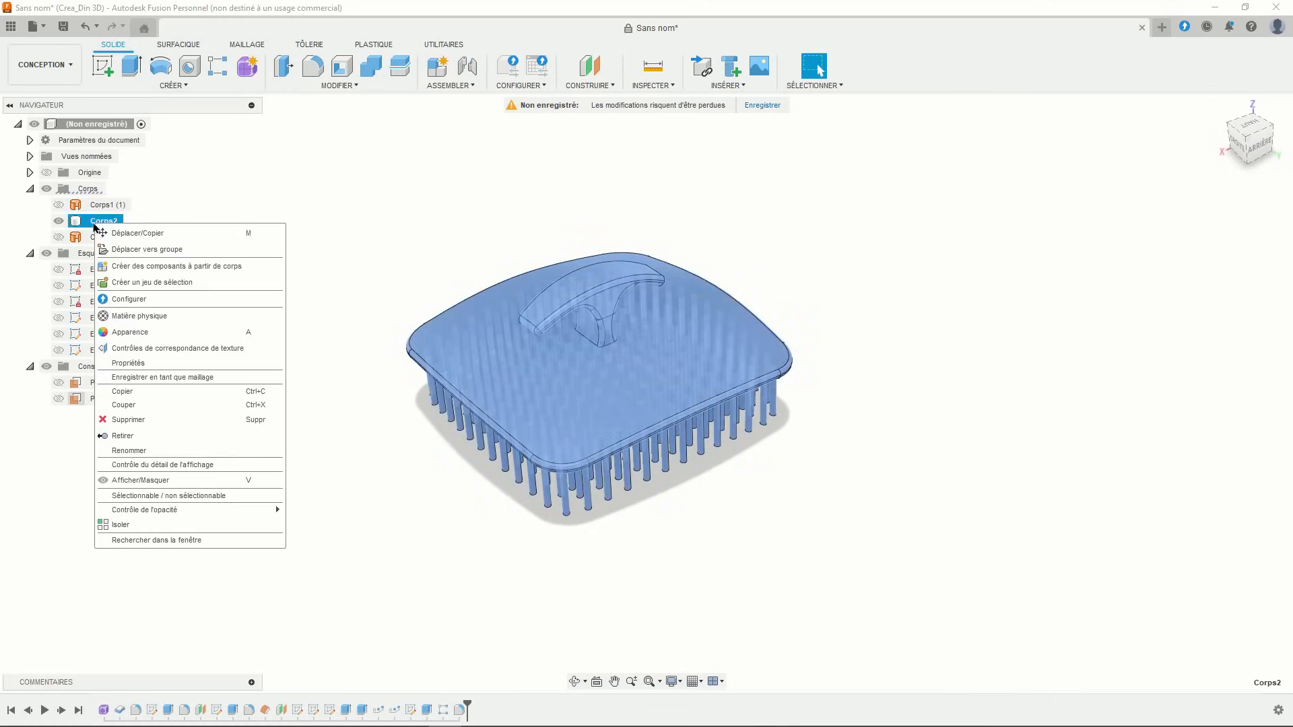
pyautogui.click(136, 332)
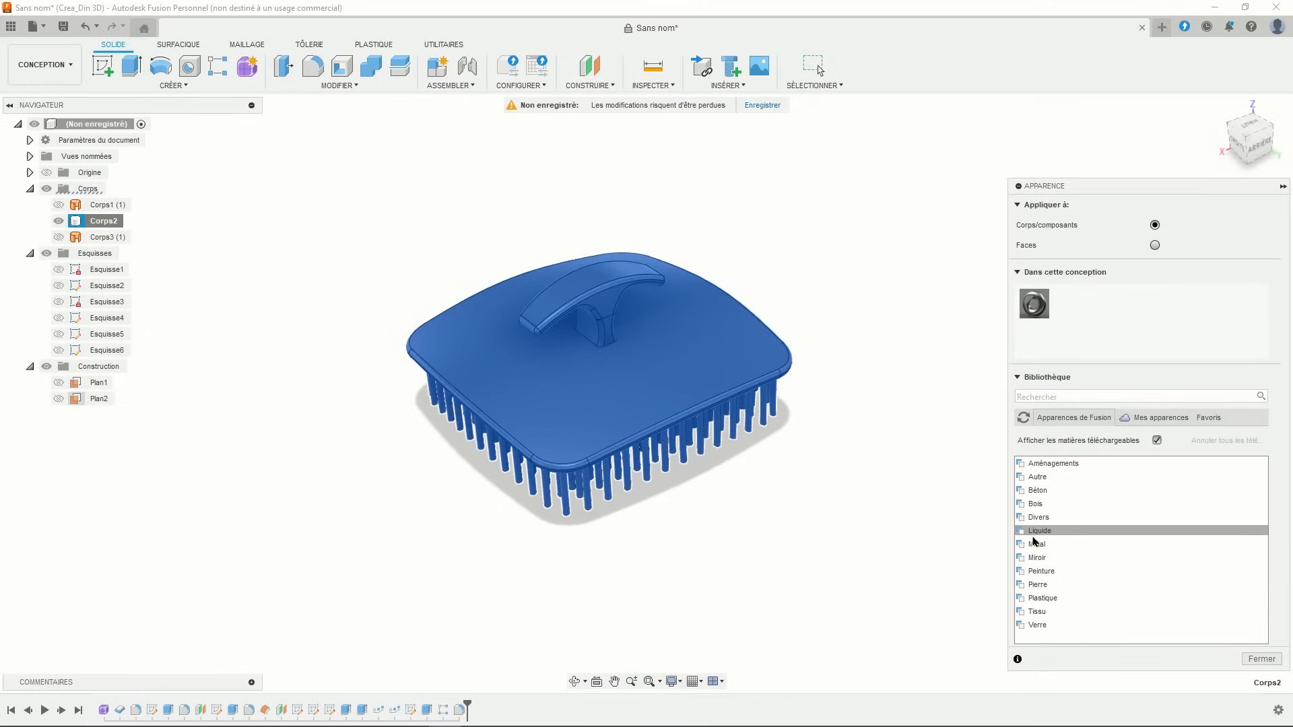
pyautogui.click(1040, 598)
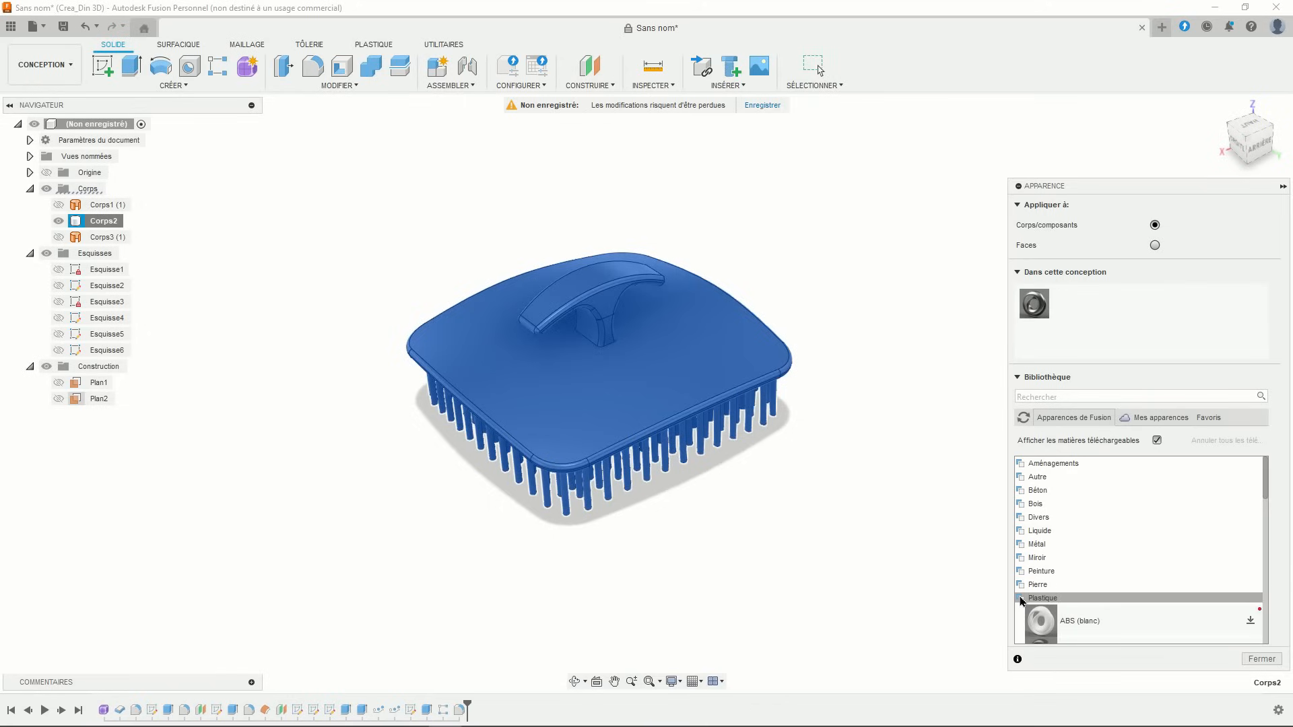
pyautogui.scroll(-10, 1083, 561)
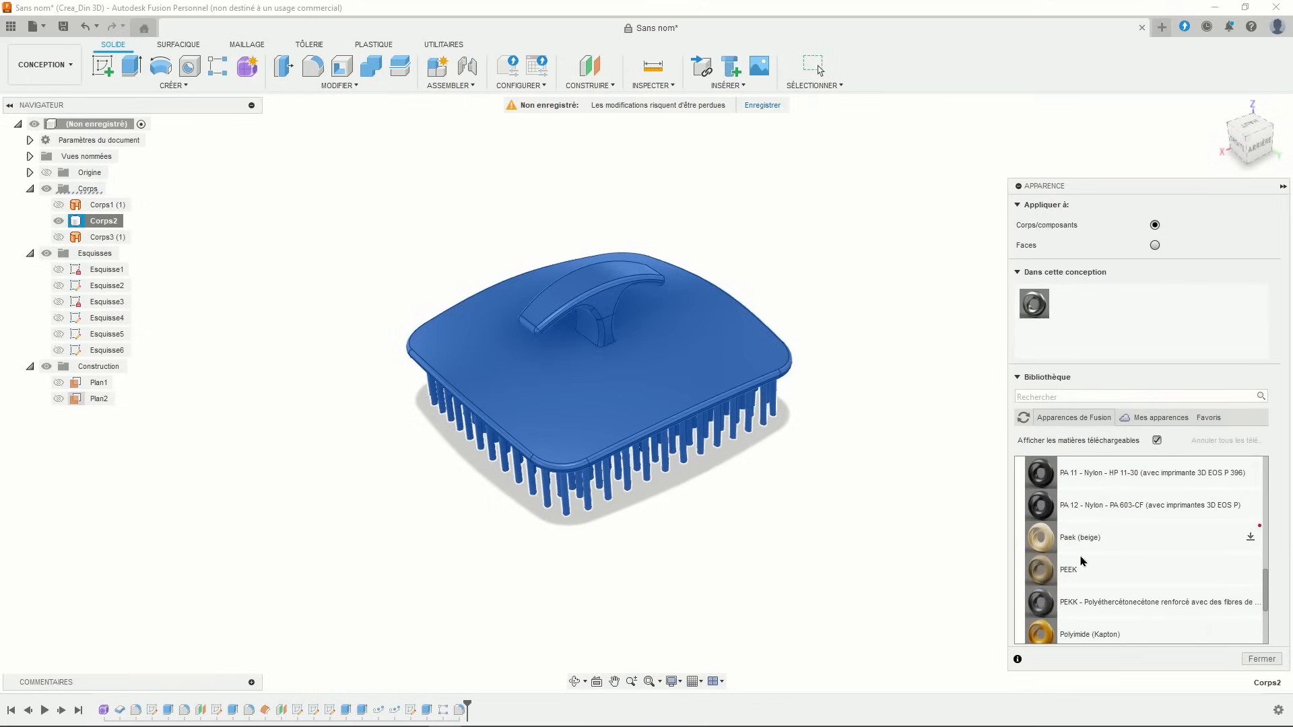
pyautogui.scroll(10, 1080, 552)
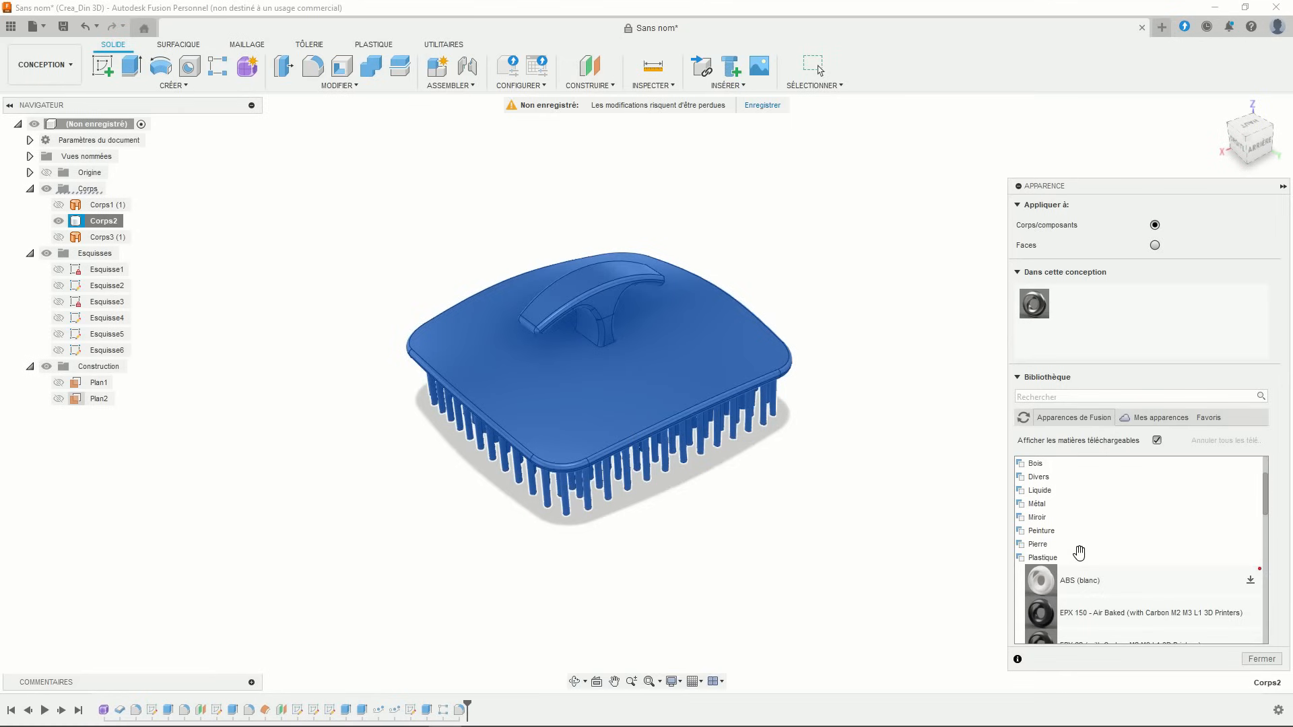
pyautogui.moveTo(1080, 552); pyautogui.dragTo(604, 353)
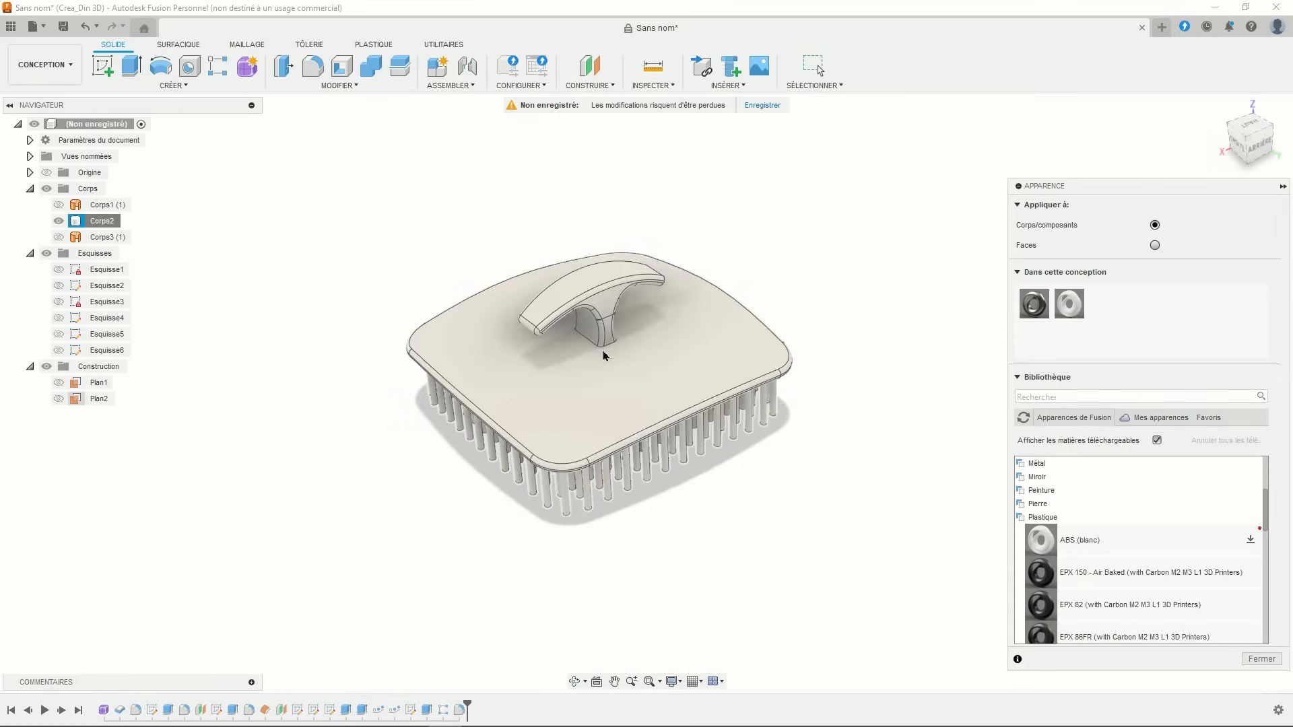
# - Recolour the ABS (blanc) appearance to a lighter red (231, 57, 57)
pyautogui.doubleClick(1067, 312)
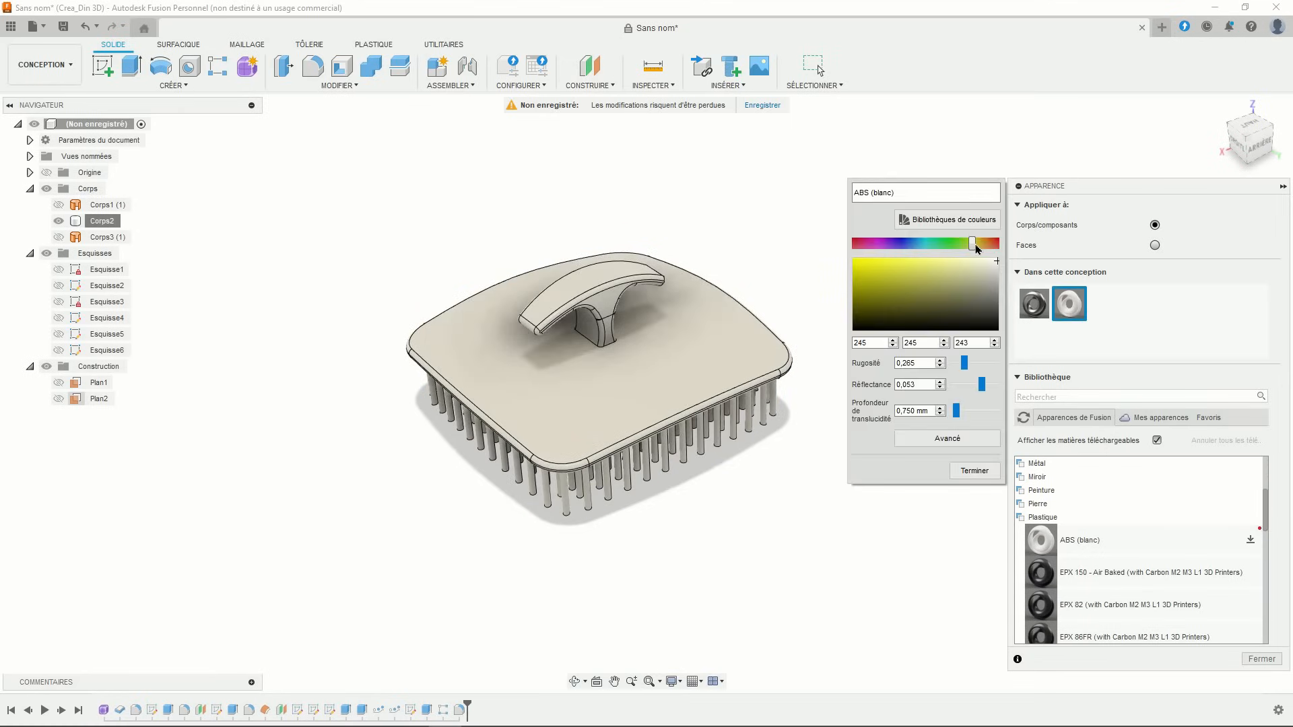
pyautogui.moveTo(977, 248); pyautogui.dragTo(1011, 251)
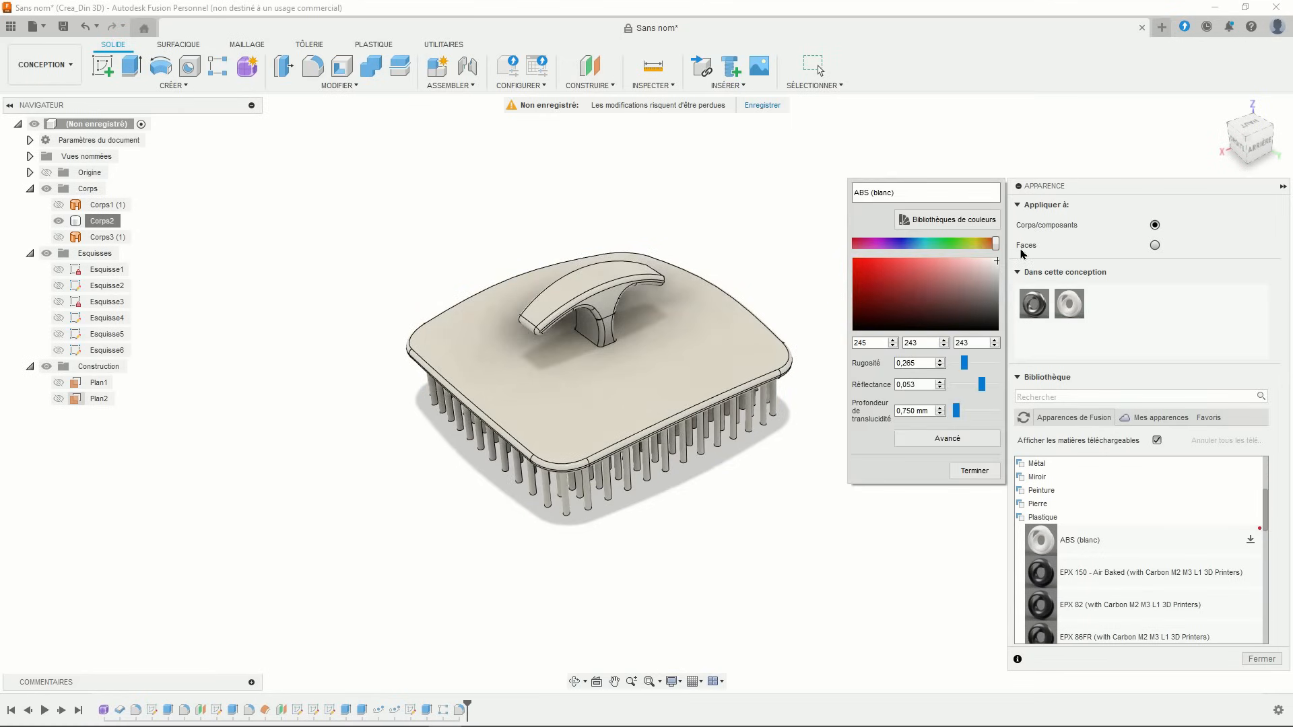
pyautogui.click(878, 268)
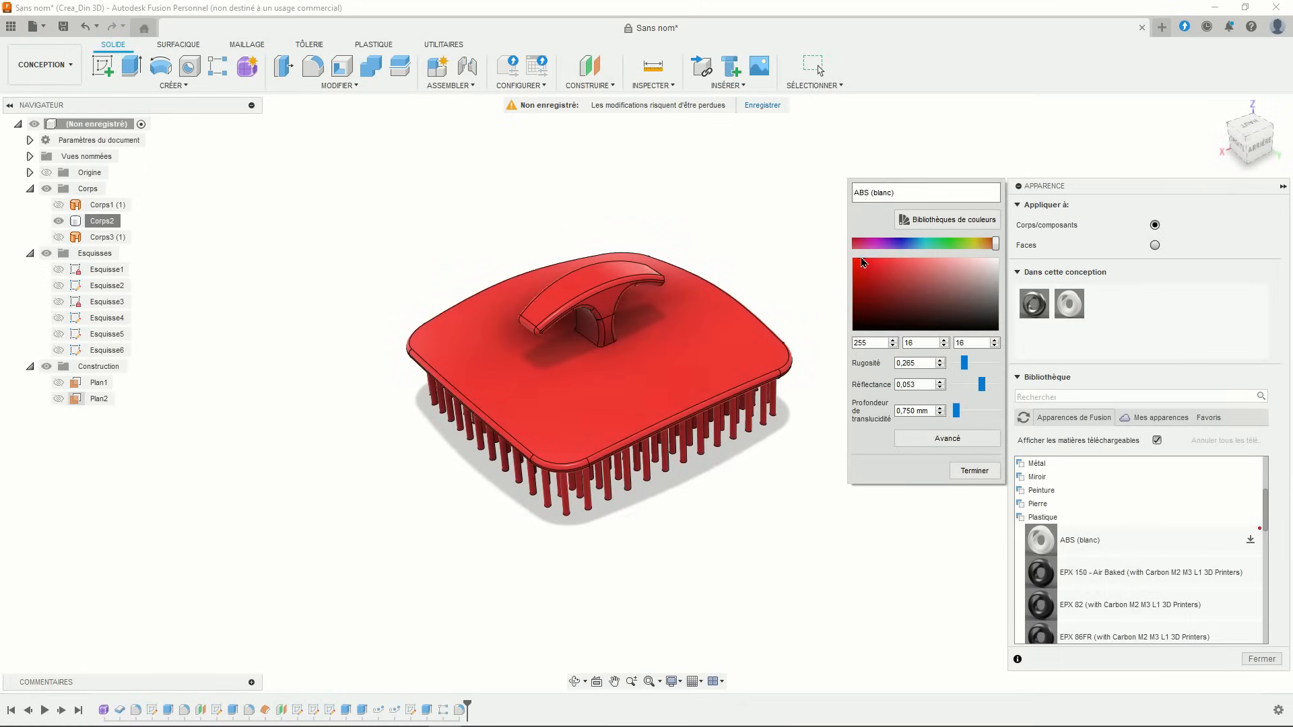
pyautogui.moveTo(862, 262); pyautogui.dragTo(893, 270)
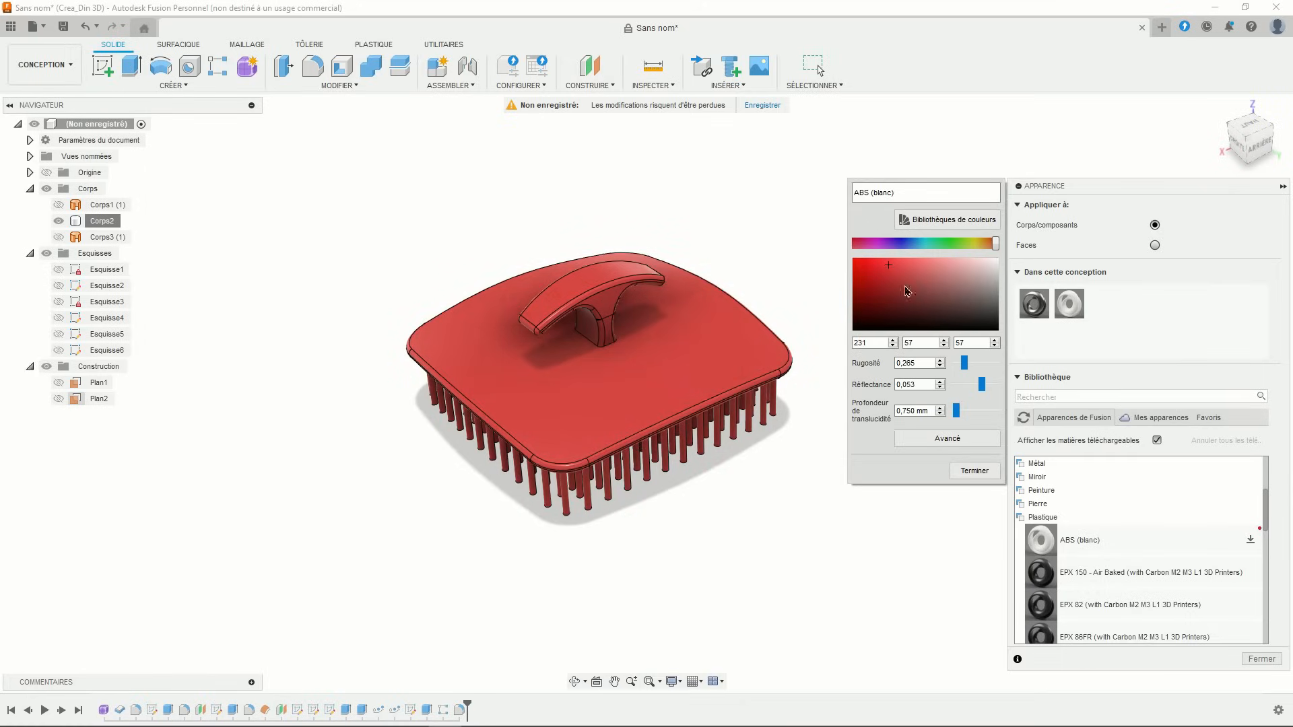
pyautogui.click(967, 472)
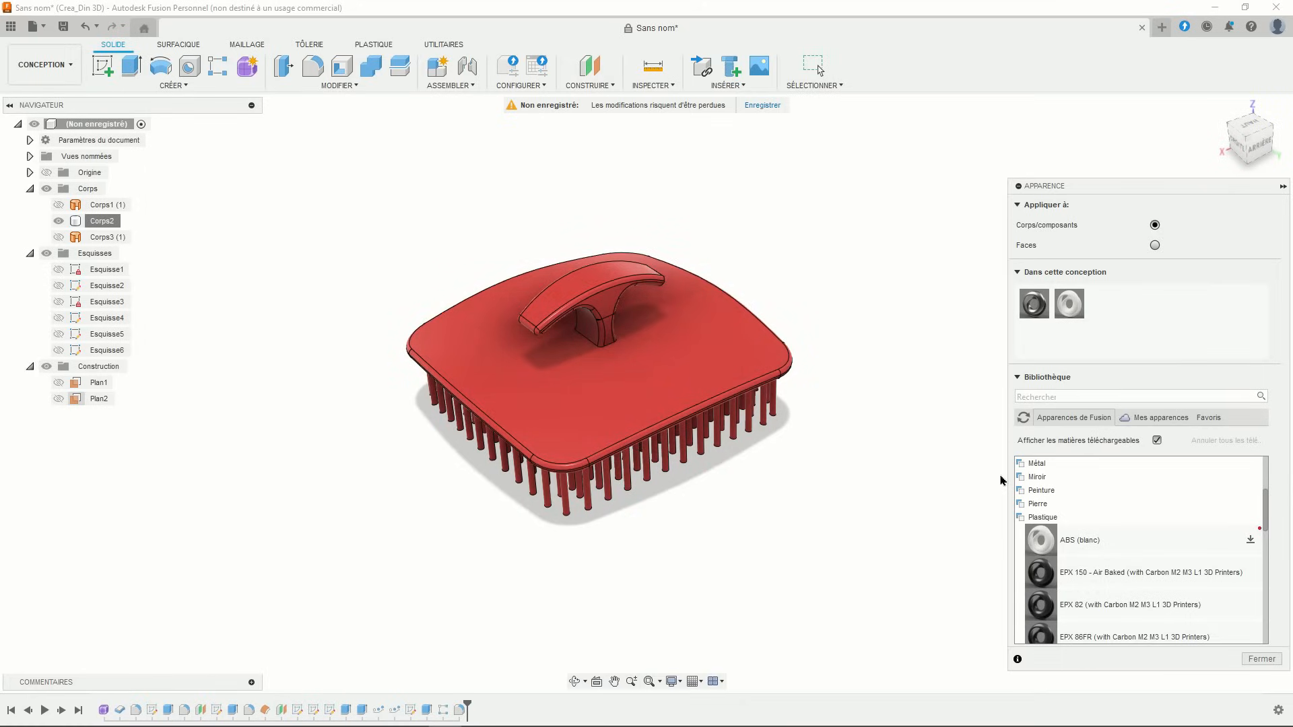
pyautogui.click(1254, 664)
# - Switch the visual style to Shaded, without edge lines
pyautogui.click(679, 683)
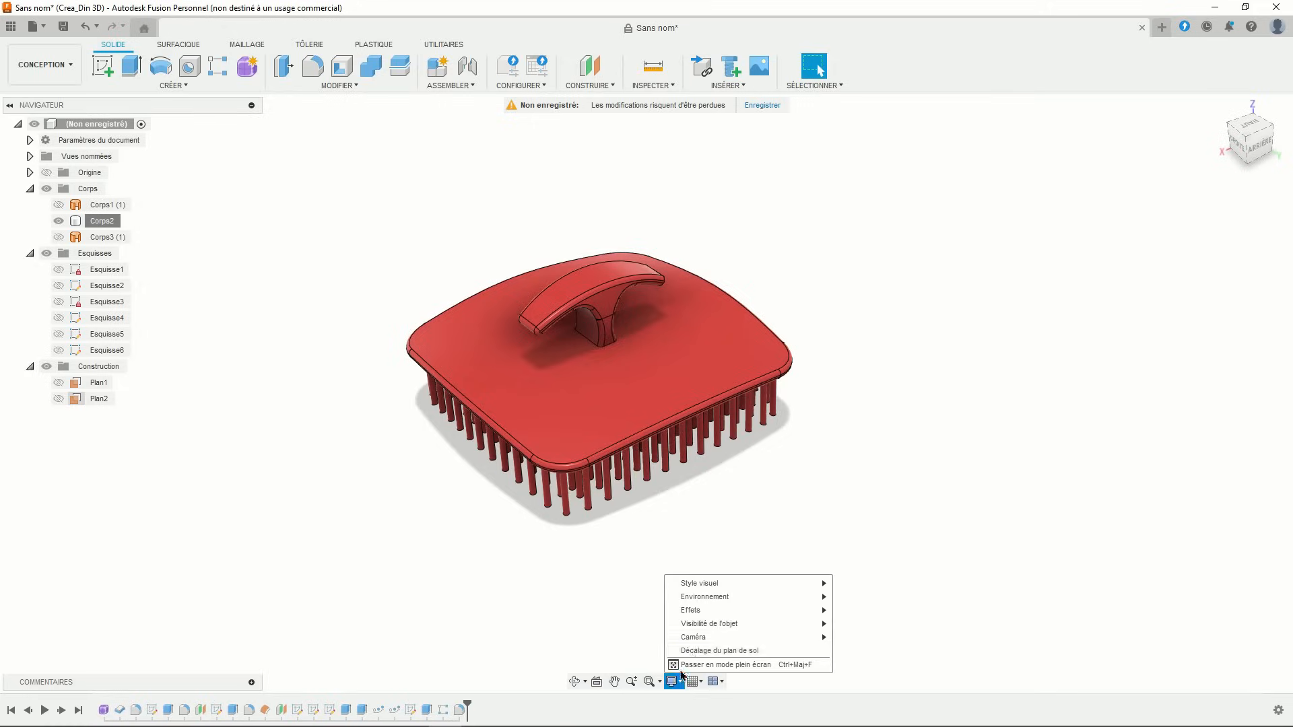
pyautogui.moveTo(779, 585)
pyautogui.click(847, 584)
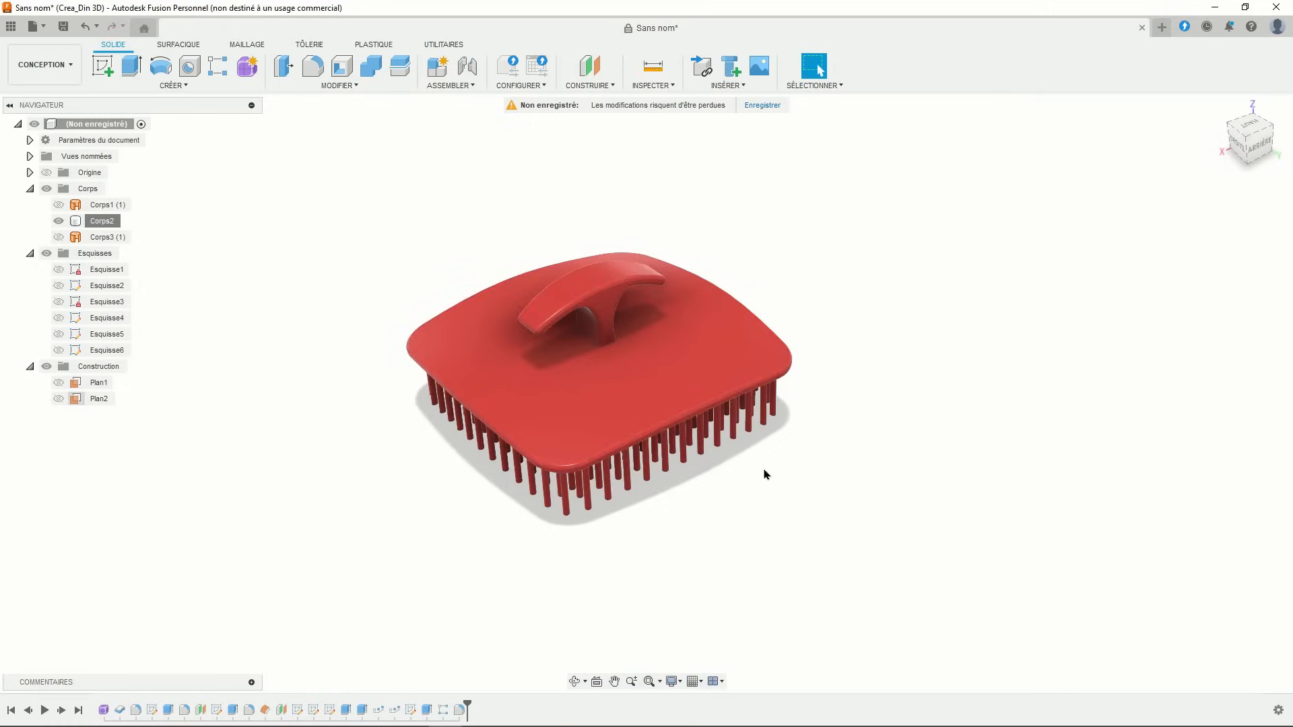
# - Orbit down to a near side view of the red brush
pyautogui.moveTo(768, 479)
pyautogui.keyDown('shift'); pyautogui.mouseDown(button='middle')
pyautogui.moveTo(769, 441)
pyautogui.moveTo(759, 453)
pyautogui.moveTo(722, 442)
pyautogui.moveTo(741, 417)
pyautogui.moveTo(778, 544)
pyautogui.moveTo(816, 424)
pyautogui.moveTo(866, 499)
pyautogui.moveTo(821, 522)
pyautogui.moveTo(860, 566)
pyautogui.moveTo(869, 528)
pyautogui.mouseUp(button='middle'); pyautogui.keyUp('shift')
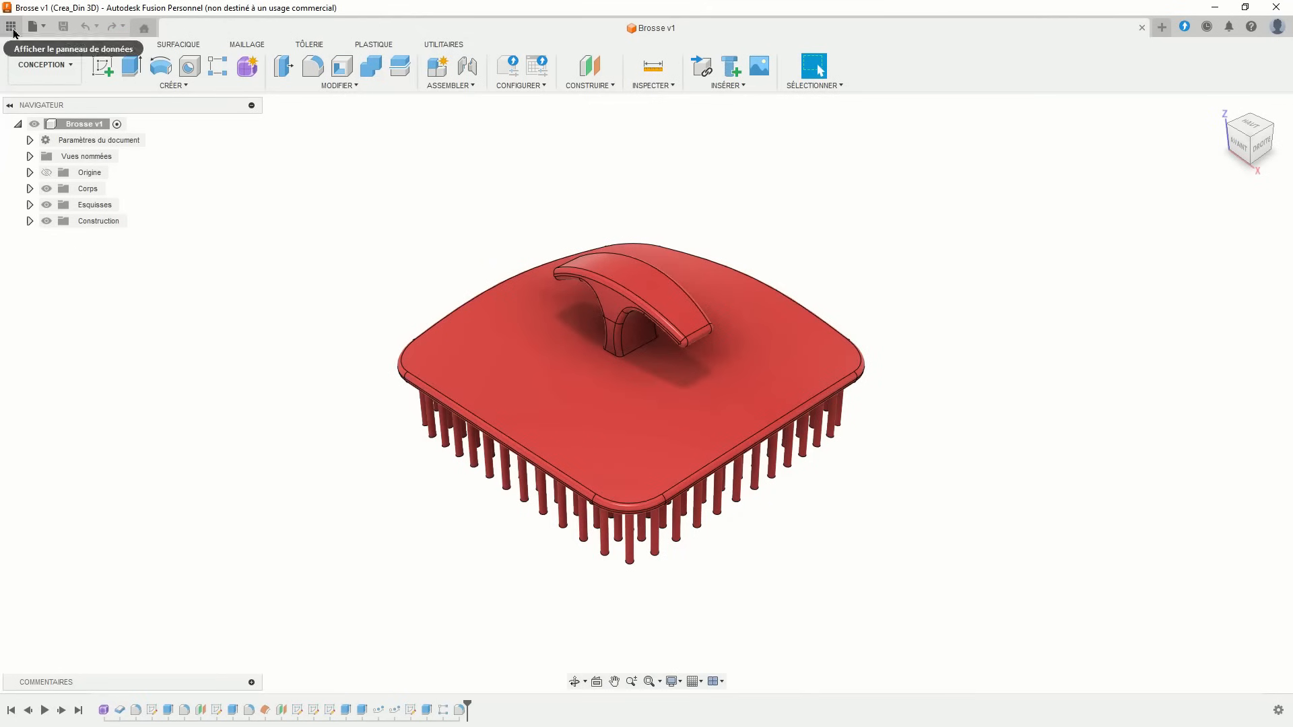
# - Select the Brosse card in the Data Panel and open its details on the web
pyautogui.click(11, 26)
pyautogui.scroll(-1, 155, 438)
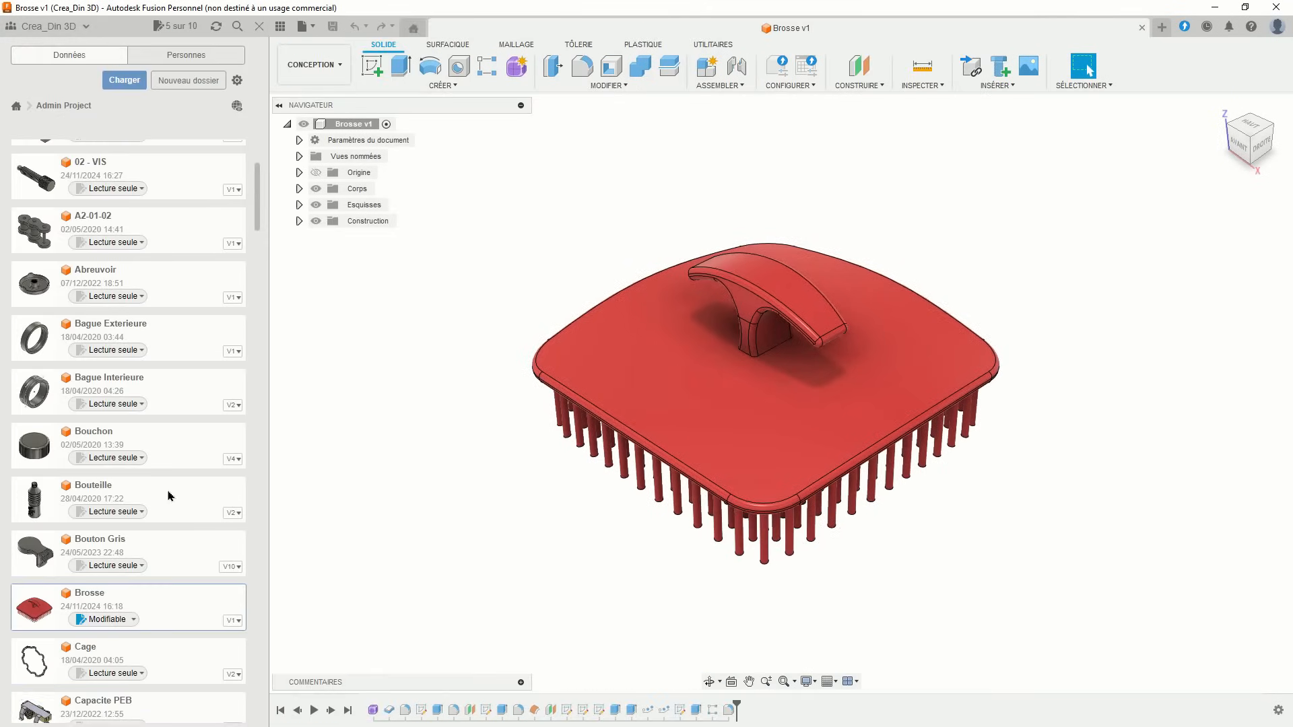
pyautogui.click(233, 623)
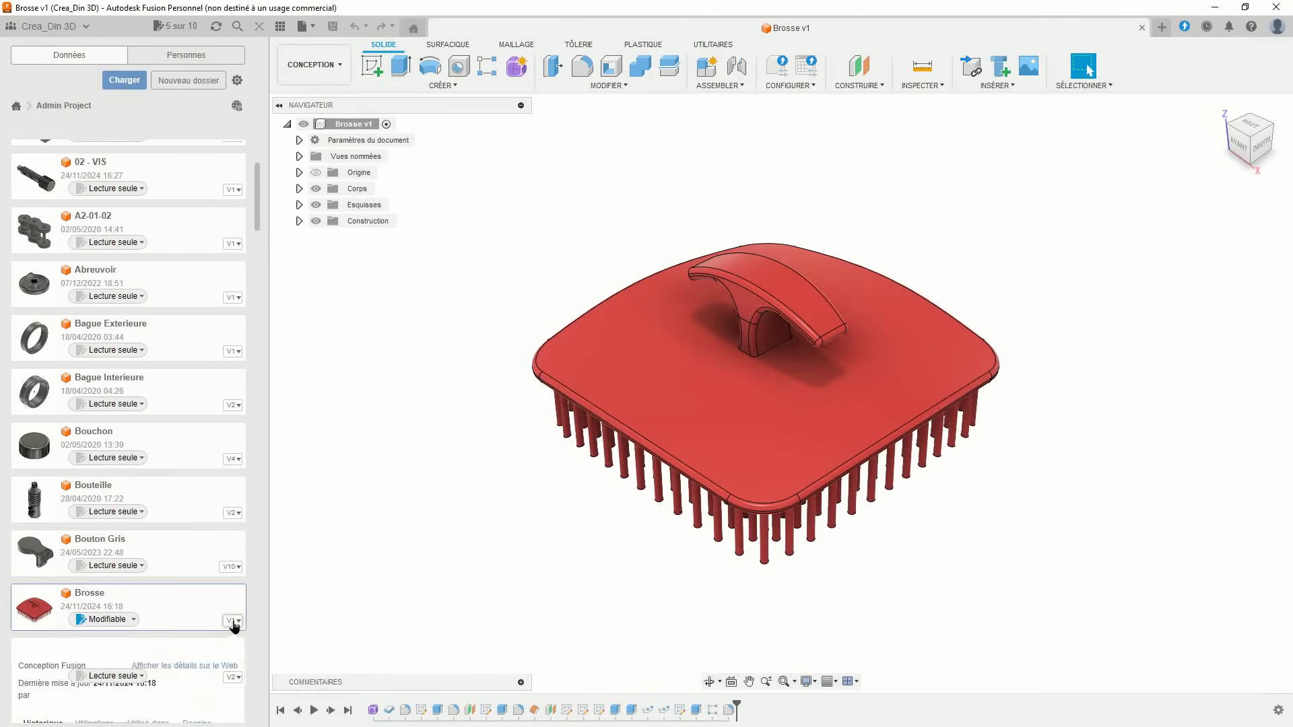
pyautogui.click(199, 669)
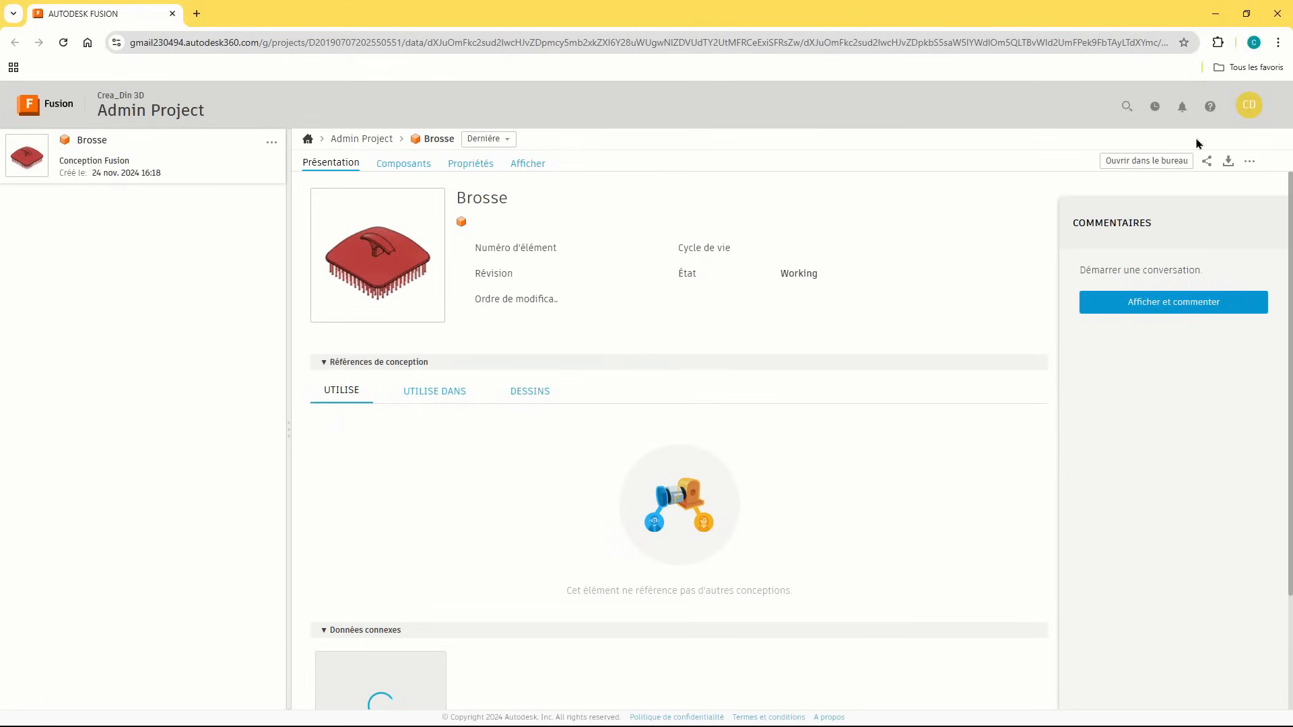
# - Copy the Brosse share link and load it in a new browser tab
pyautogui.click(1206, 162)
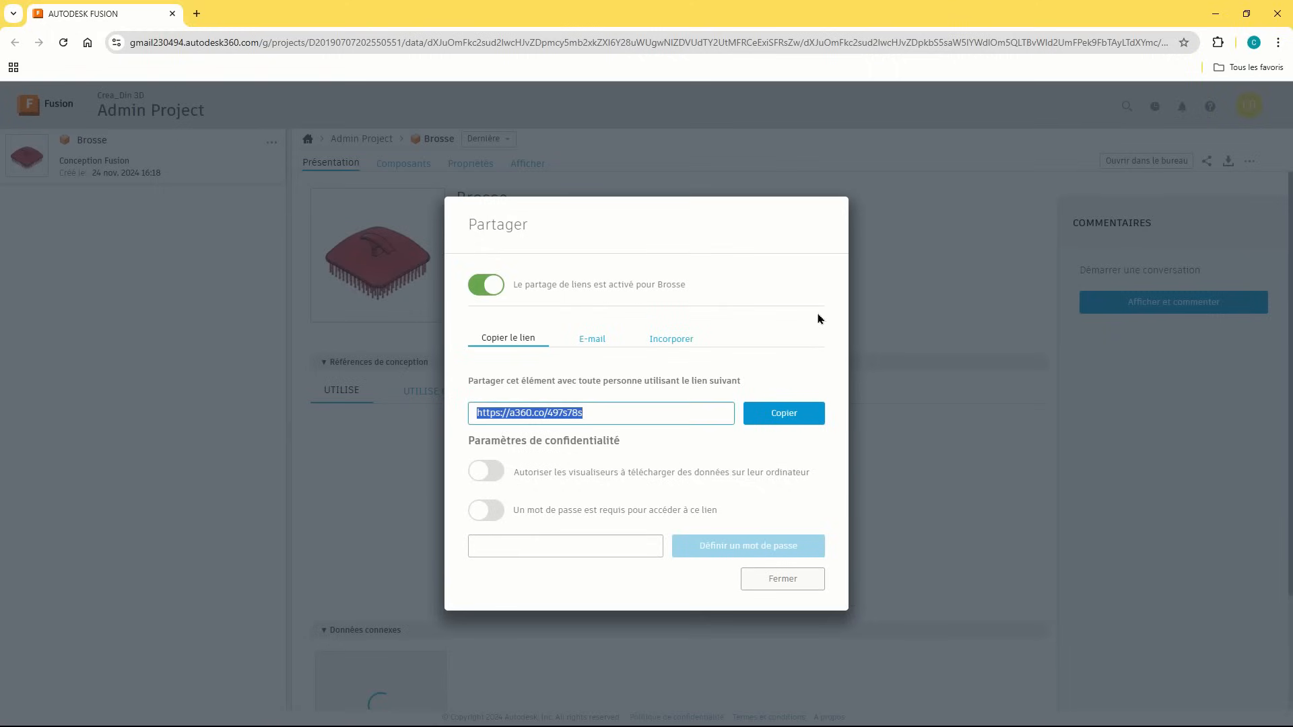
pyautogui.click(761, 415)
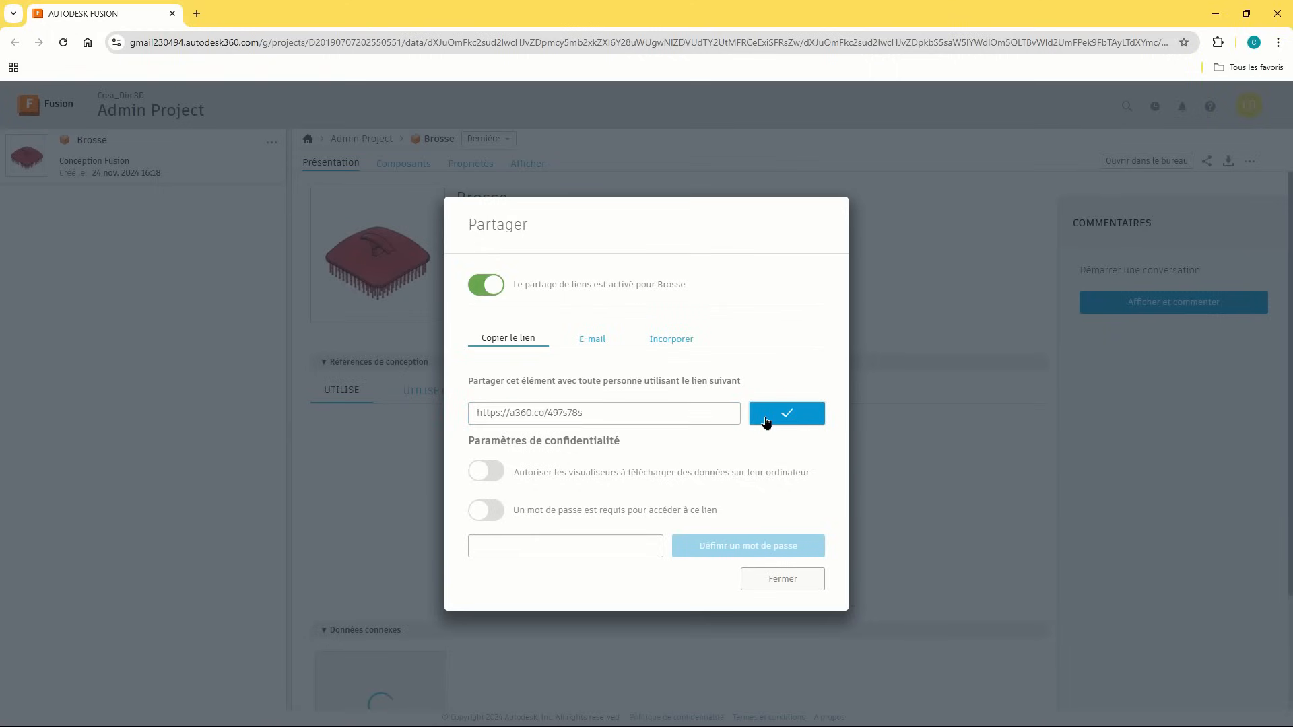
pyautogui.click(783, 580)
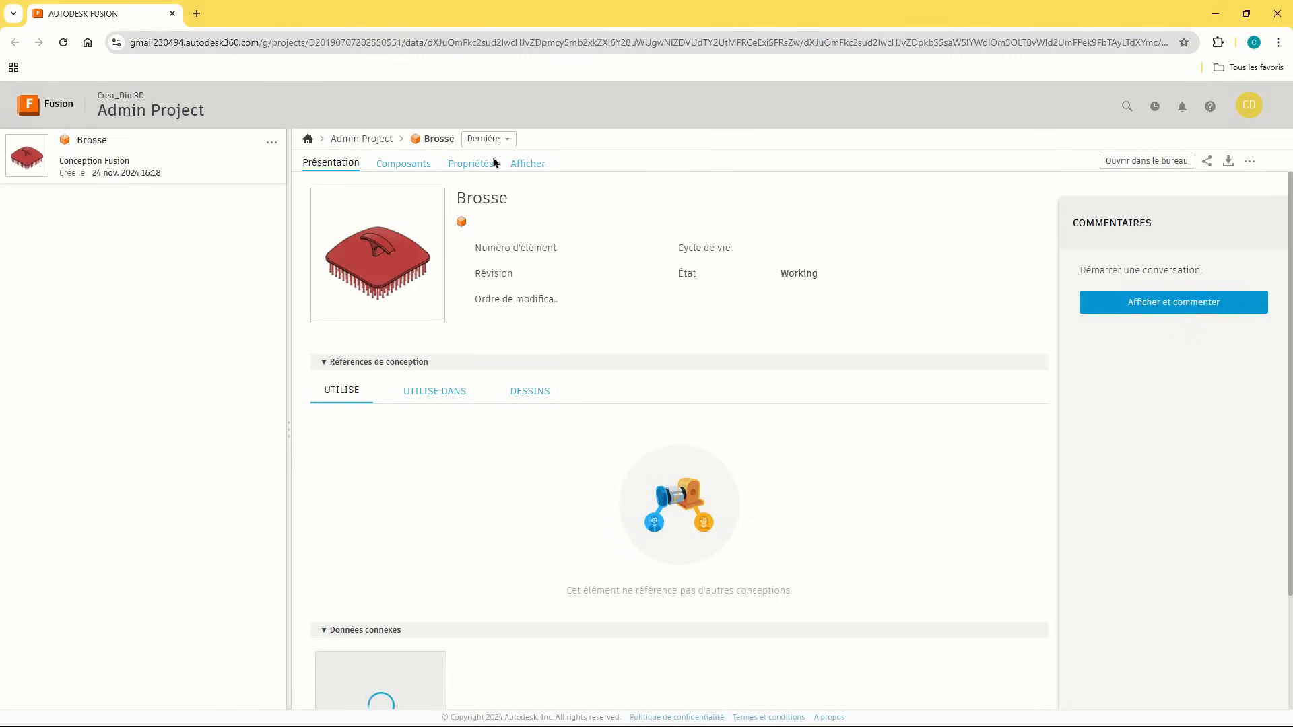
pyautogui.click(197, 16)
pyautogui.press('Return')
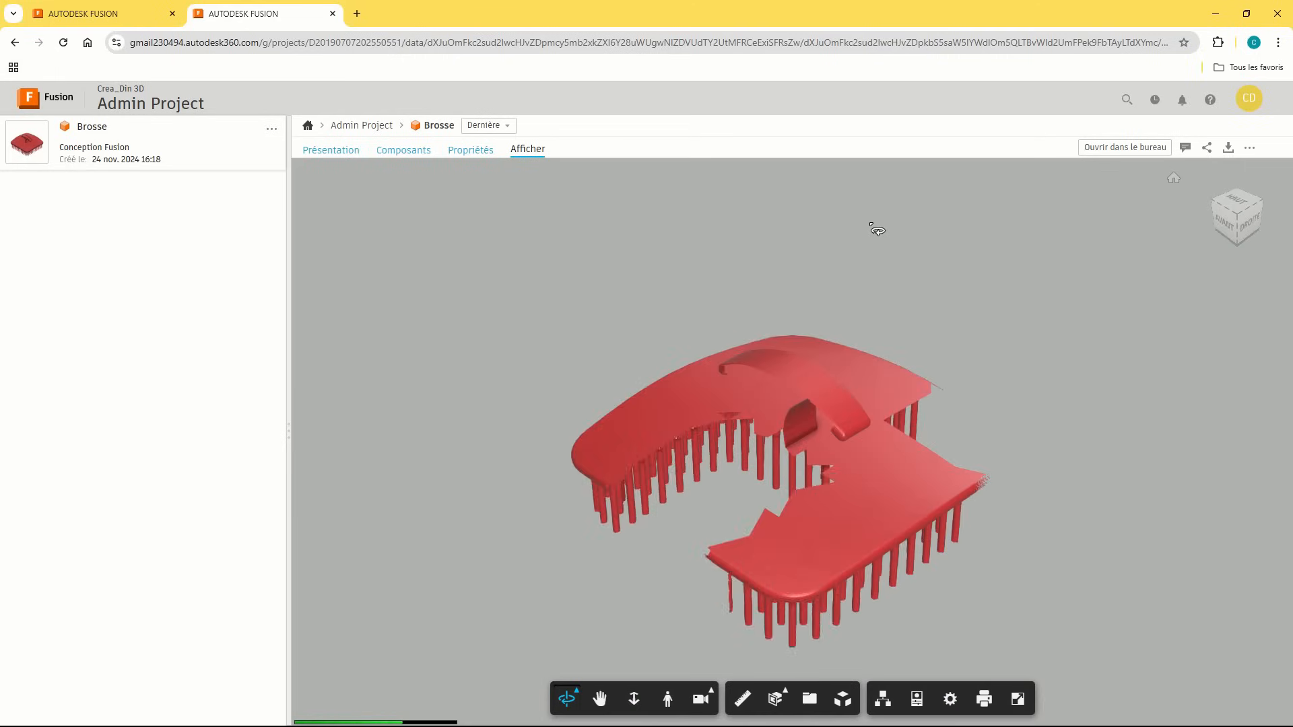
# - Pan, zoom and orbit the web model to see the handle, underside and bristles
pyautogui.moveTo(835, 314)
pyautogui.mouseDown(button='middle')
pyautogui.moveTo(766, 266)
pyautogui.moveTo(770, 235)
pyautogui.mouseUp(button='middle')
pyautogui.moveTo(896, 602); pyautogui.dragTo(920, 577, button='middle')
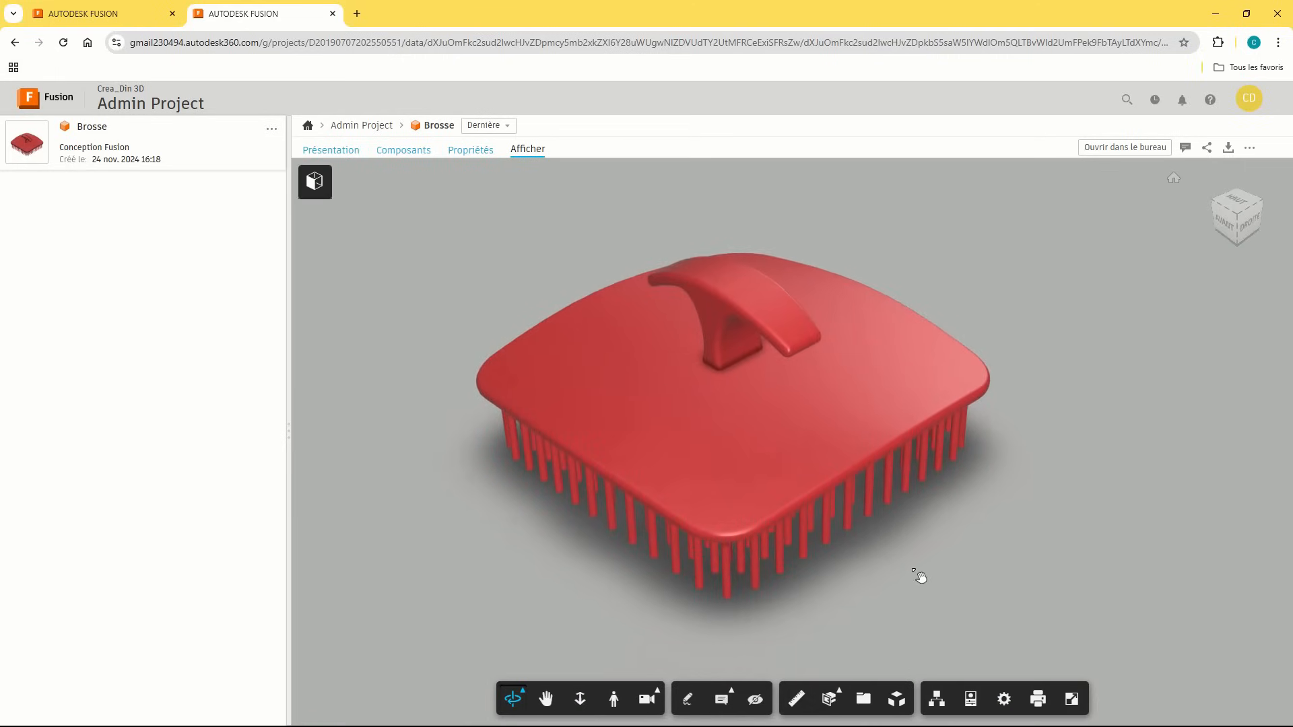
pyautogui.moveTo(903, 580)
pyautogui.mouseDown()
pyautogui.moveTo(872, 401)
pyautogui.moveTo(857, 497)
pyautogui.moveTo(868, 511)
pyautogui.mouseUp()
pyautogui.scroll(1, 862, 506)
pyautogui.scroll(-3, 861, 505)
pyautogui.moveTo(949, 489); pyautogui.dragTo(951, 491, button='middle')
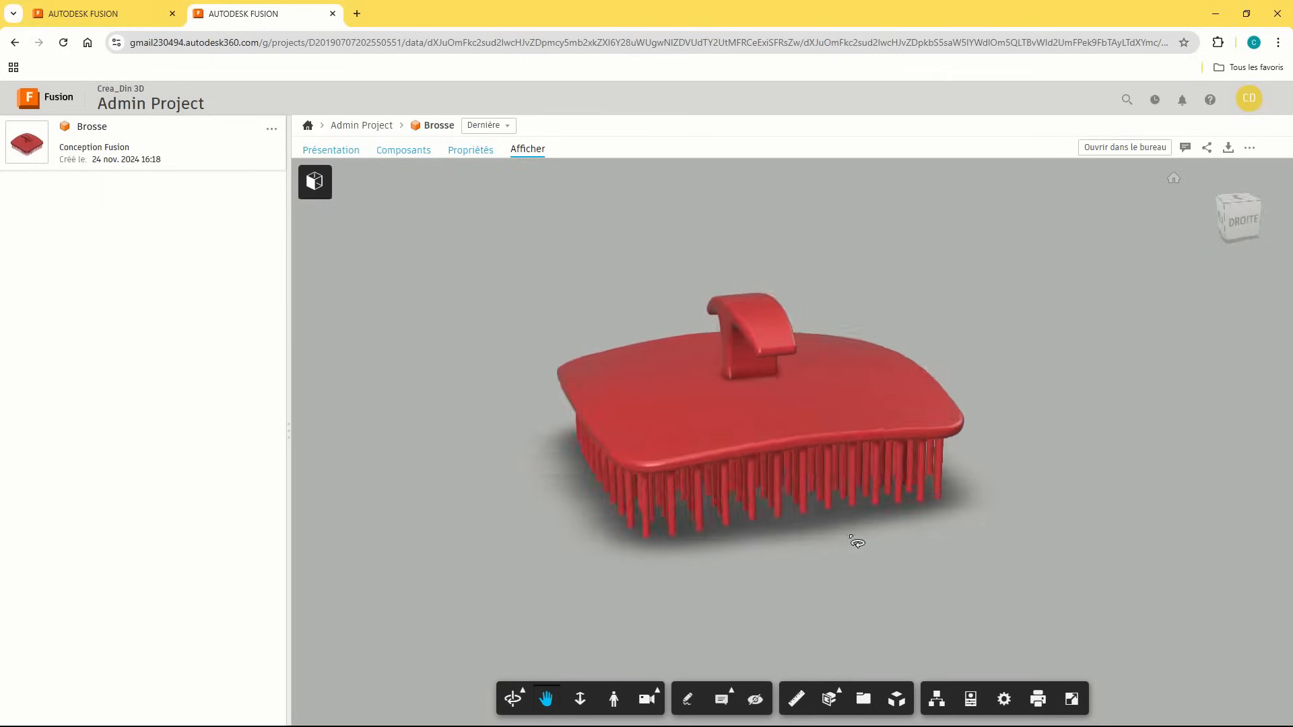
pyautogui.moveTo(857, 542)
pyautogui.mouseDown()
pyautogui.moveTo(650, 545)
pyautogui.moveTo(1013, 517)
pyautogui.moveTo(718, 545)
pyautogui.moveTo(638, 536)
pyautogui.moveTo(616, 474)
pyautogui.mouseUp()
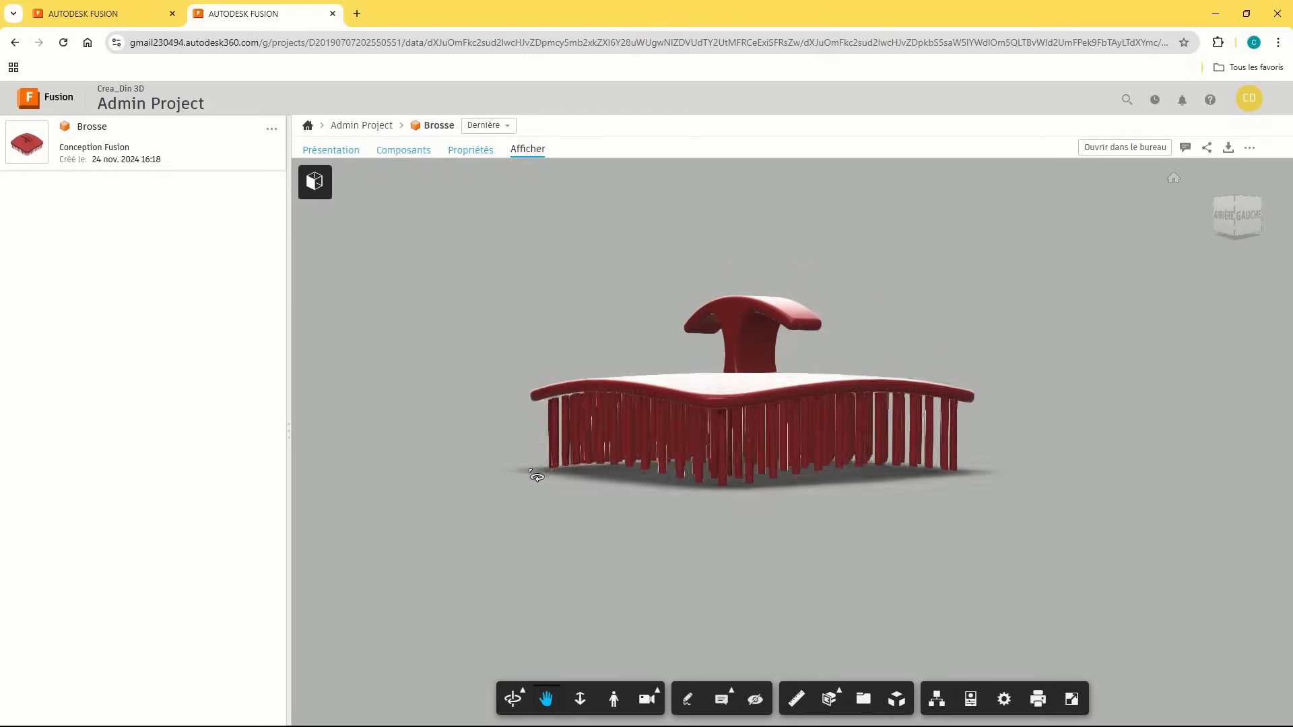
pyautogui.moveTo(536, 477)
pyautogui.mouseDown()
pyautogui.moveTo(514, 519)
pyautogui.moveTo(497, 392)
pyautogui.moveTo(537, 363)
pyautogui.moveTo(952, 621)
pyautogui.moveTo(849, 525)
pyautogui.moveTo(791, 433)
pyautogui.moveTo(768, 349)
pyautogui.moveTo(745, 542)
pyautogui.moveTo(766, 651)
pyautogui.moveTo(813, 514)
pyautogui.mouseUp()
pyautogui.moveTo(862, 335)
pyautogui.mouseDown()
pyautogui.moveTo(811, 384)
pyautogui.moveTo(494, 401)
pyautogui.moveTo(741, 409)
pyautogui.moveTo(904, 466)
pyautogui.mouseUp()
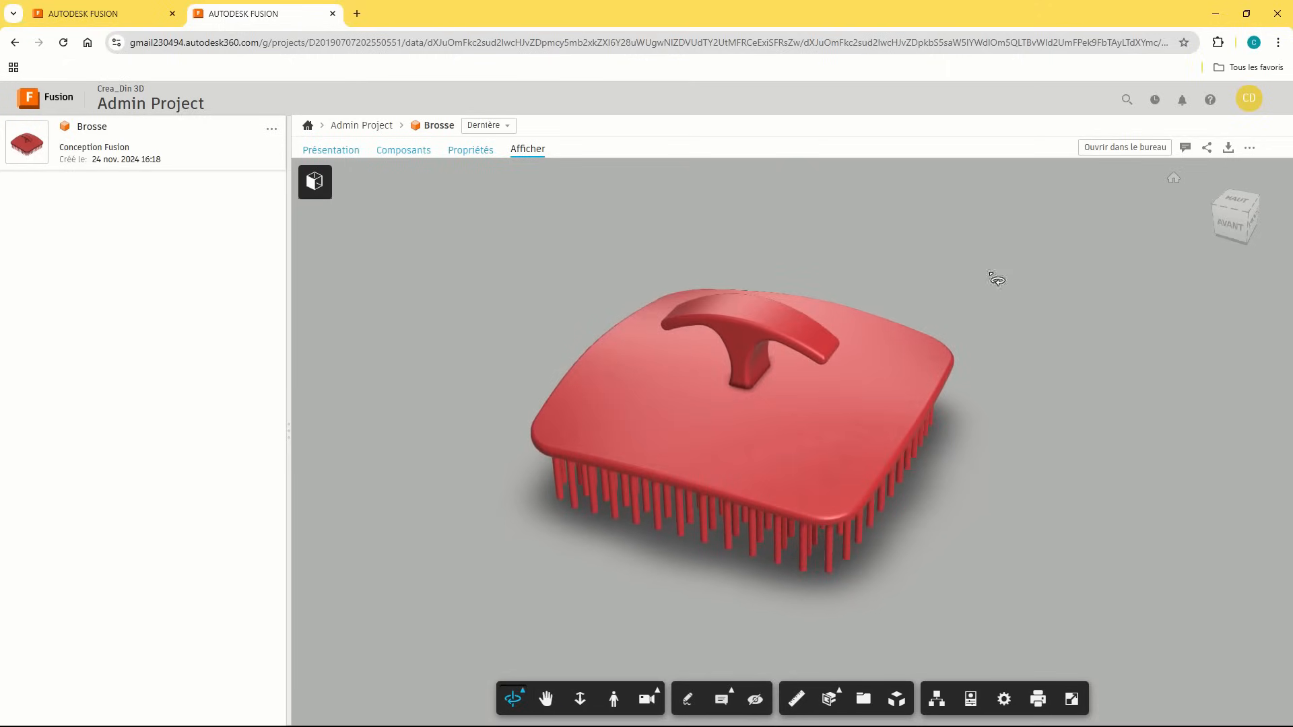